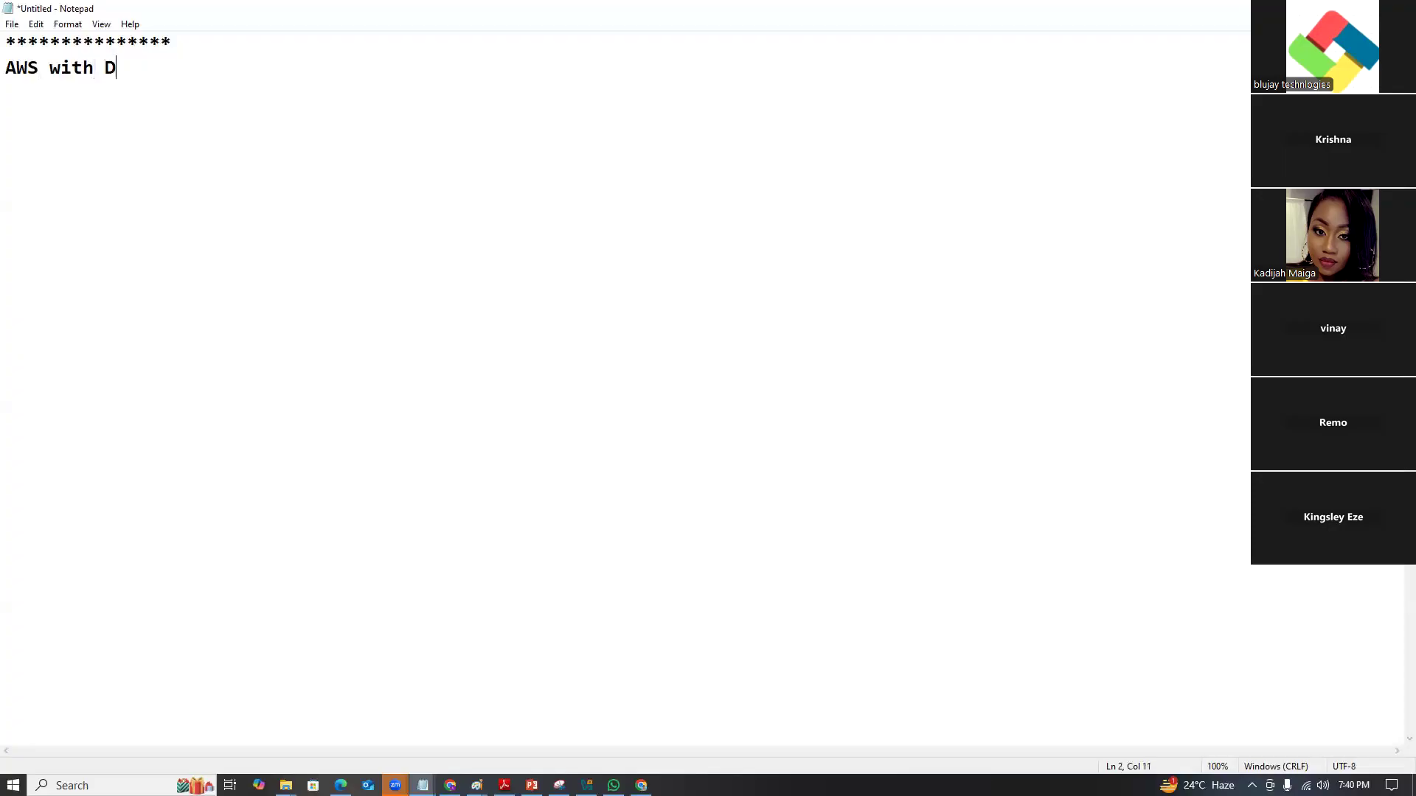
Type the 'DevOps' title and an asterisk line with 'Date : 18-12-24'.
type("Ops")
key("Return")
type("************** ")
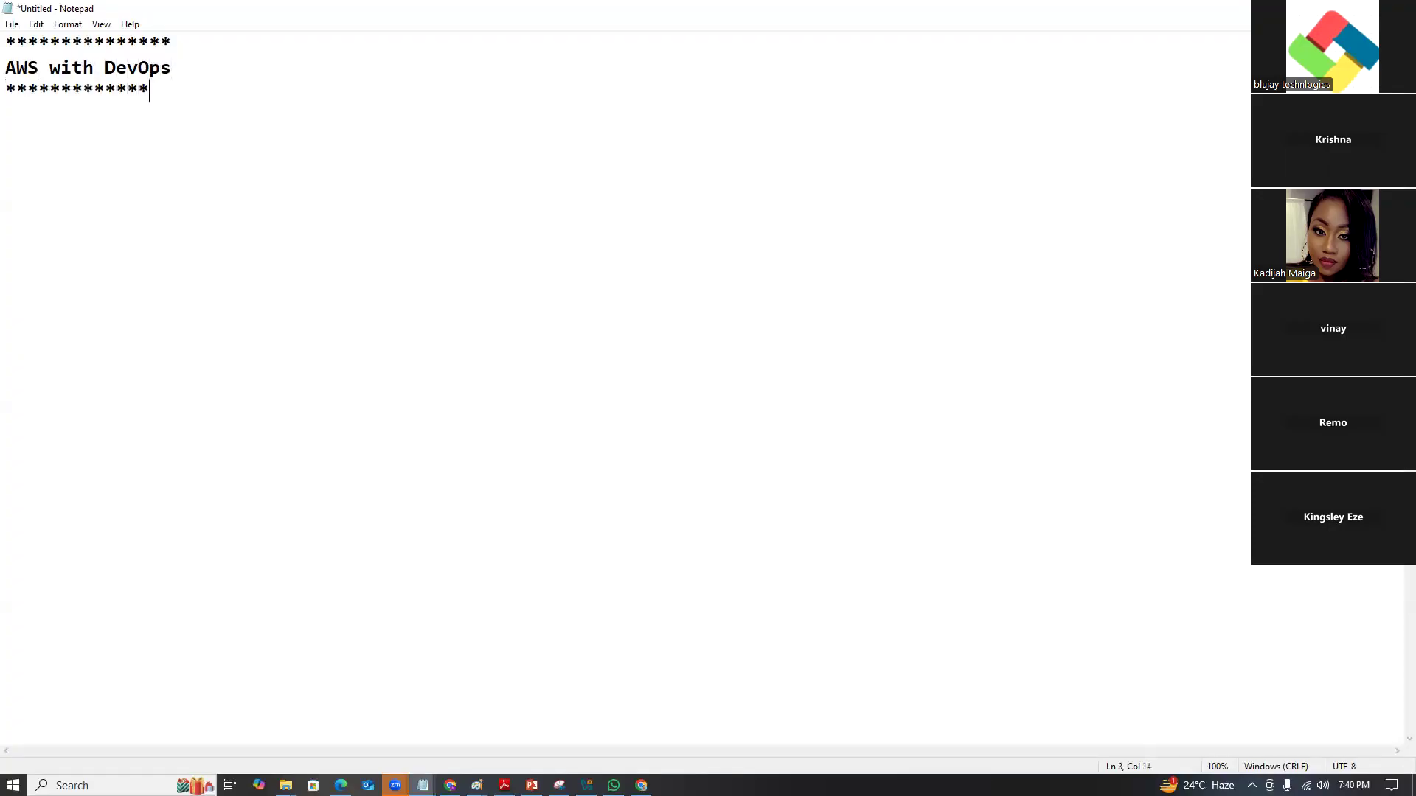
type("Date : 18-12-2")
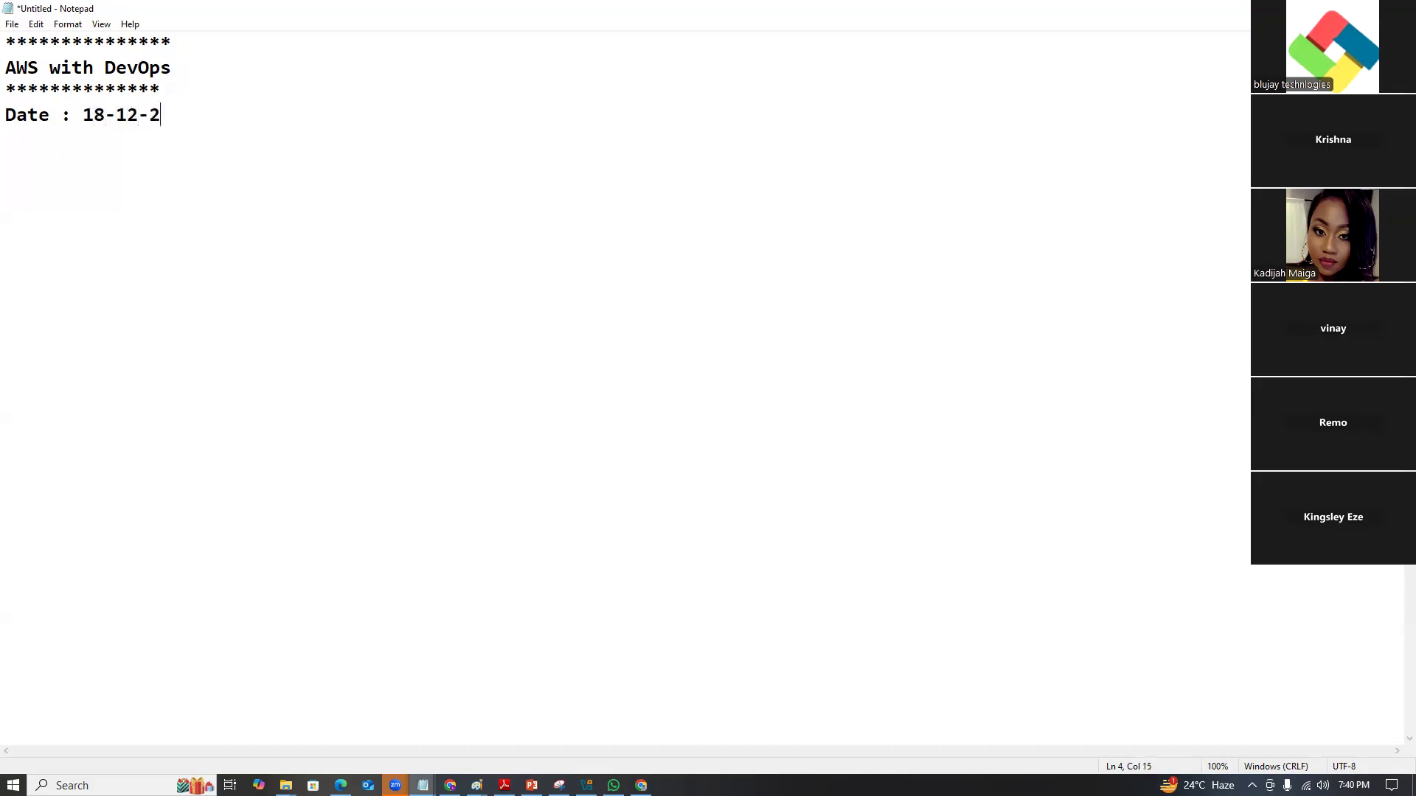
type("4")
key("Return")
Add a plus-sign rule and the heading 'How to install OVM on Windows os'.
type("++++++++++++++++++++++++++++ ")
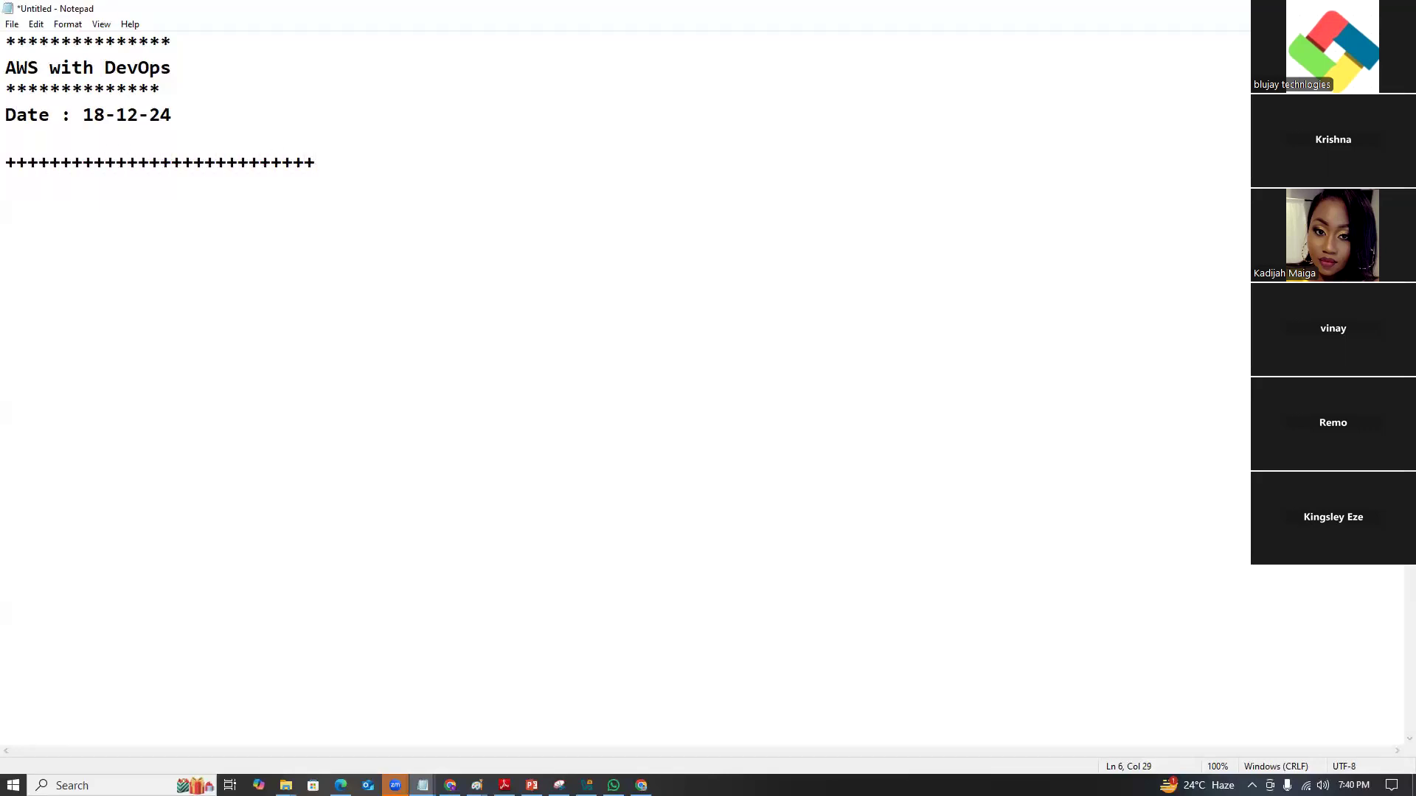
type("How to n")
key("BackSpace")
type("install ")
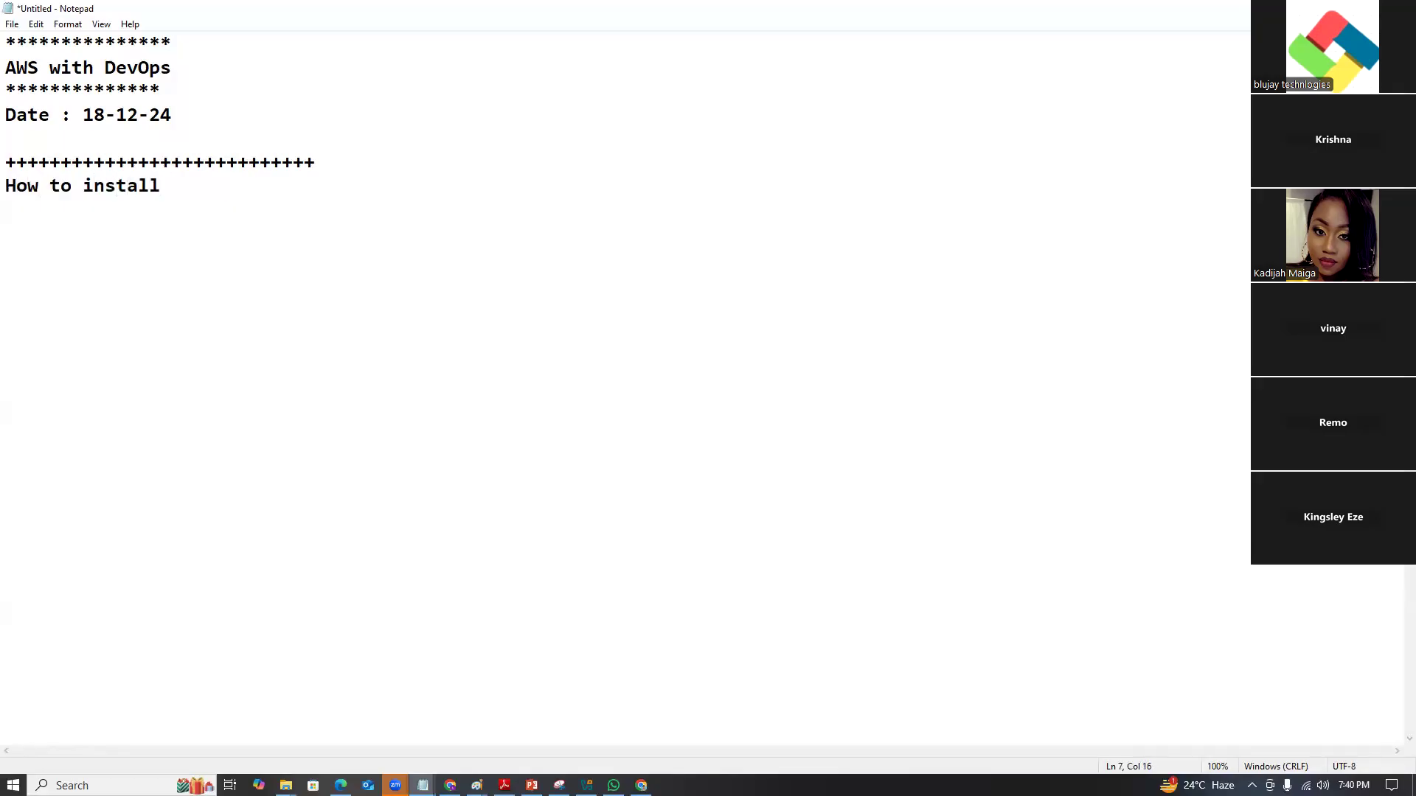
type("OVM on Windows")
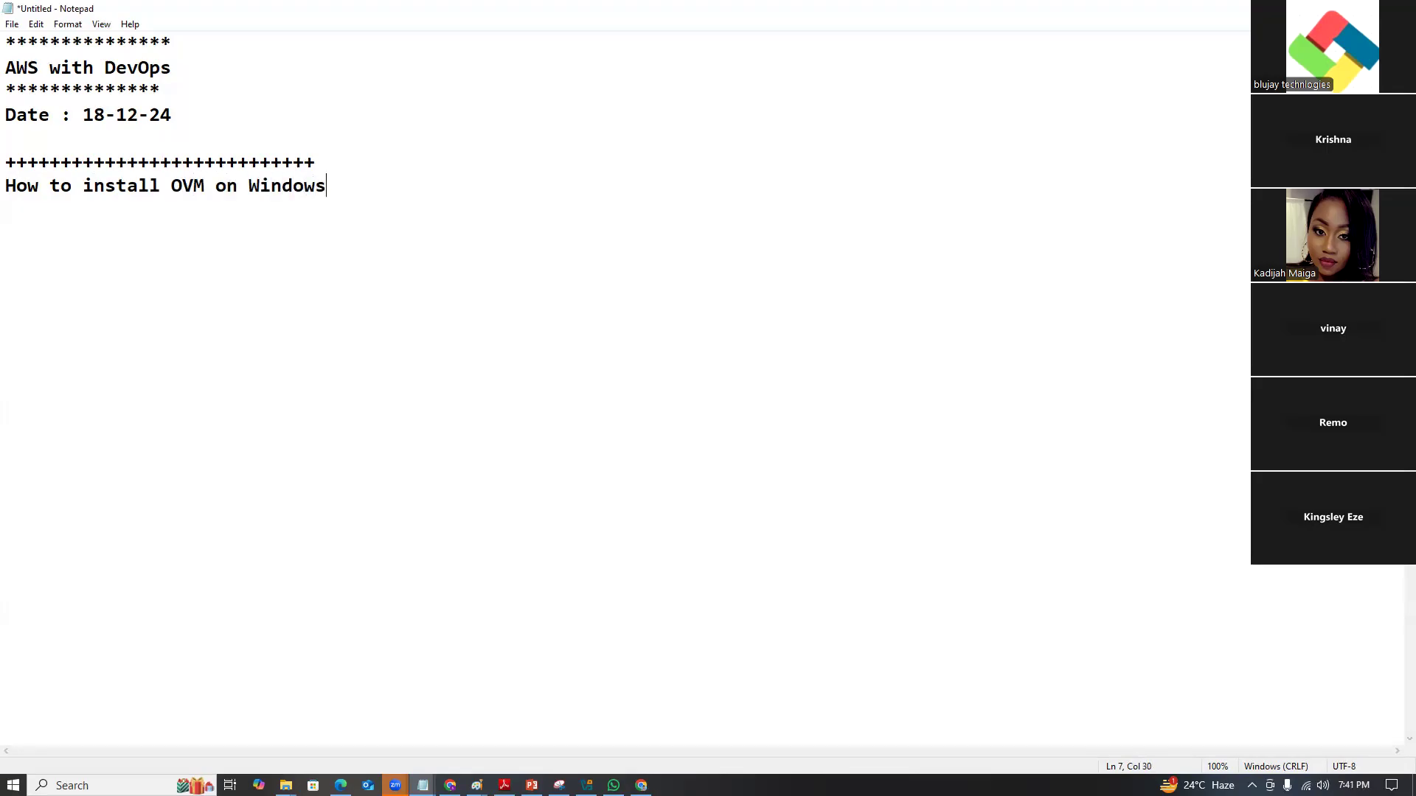
type(" os")
left_click(598, 165)
type("+++++")
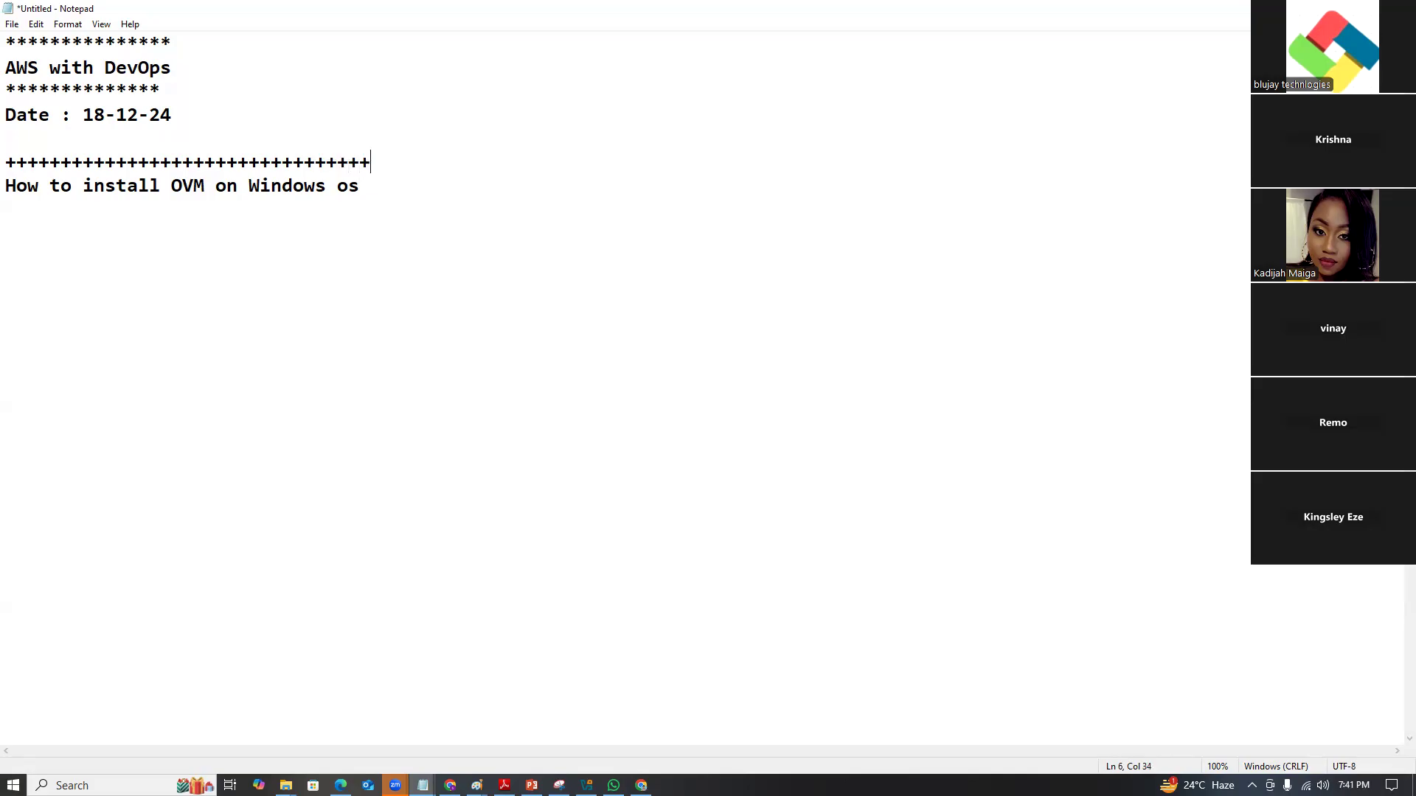
Insert '/Centos9' after OVM in the heading and lengthen the plus-sign rule.
key("Left")
key("Left")
key("Left")
key("Left")
key("Left")
key("Down")
key("Left")
key("Left")
key("Left")
type("/CE")
key("BackSpace")
type("entos")
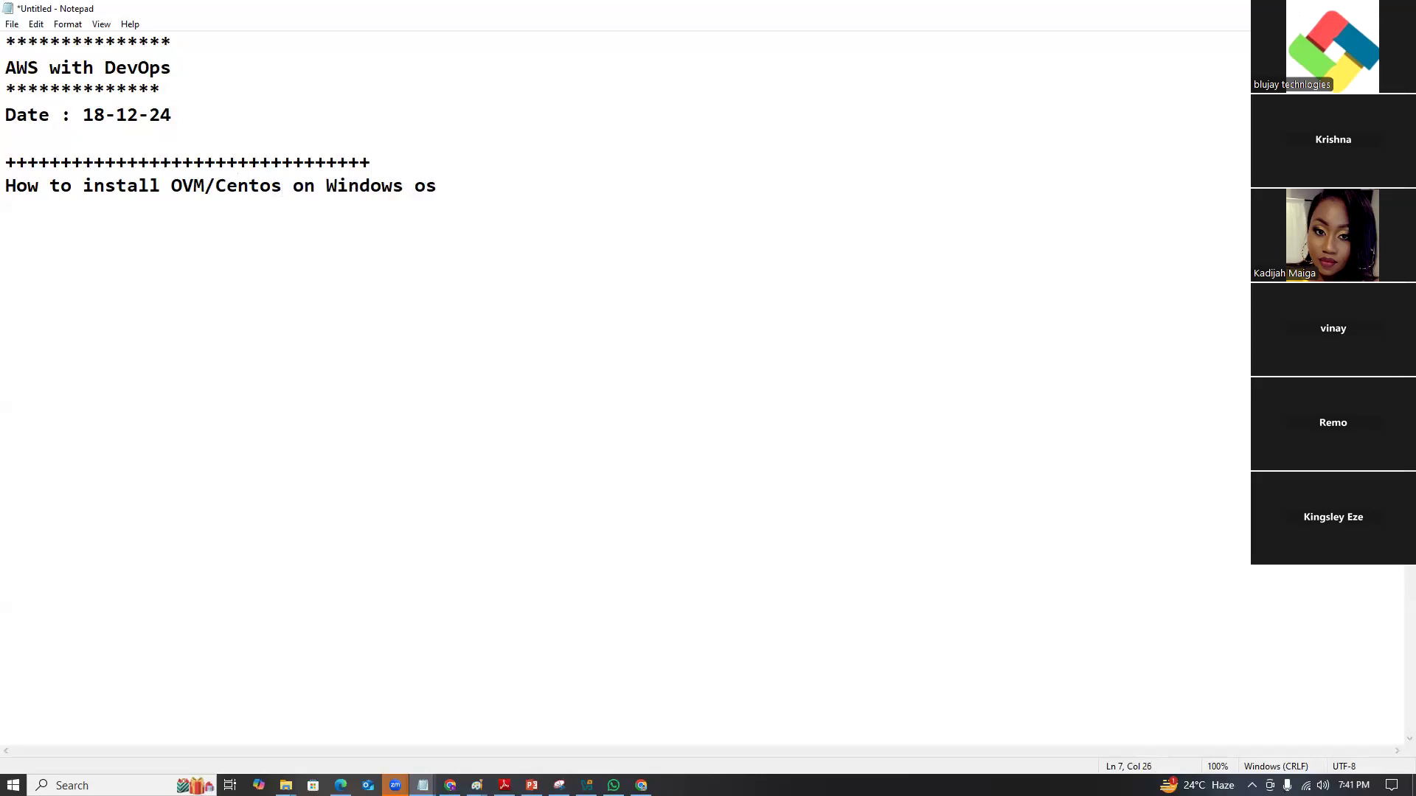
type("9")
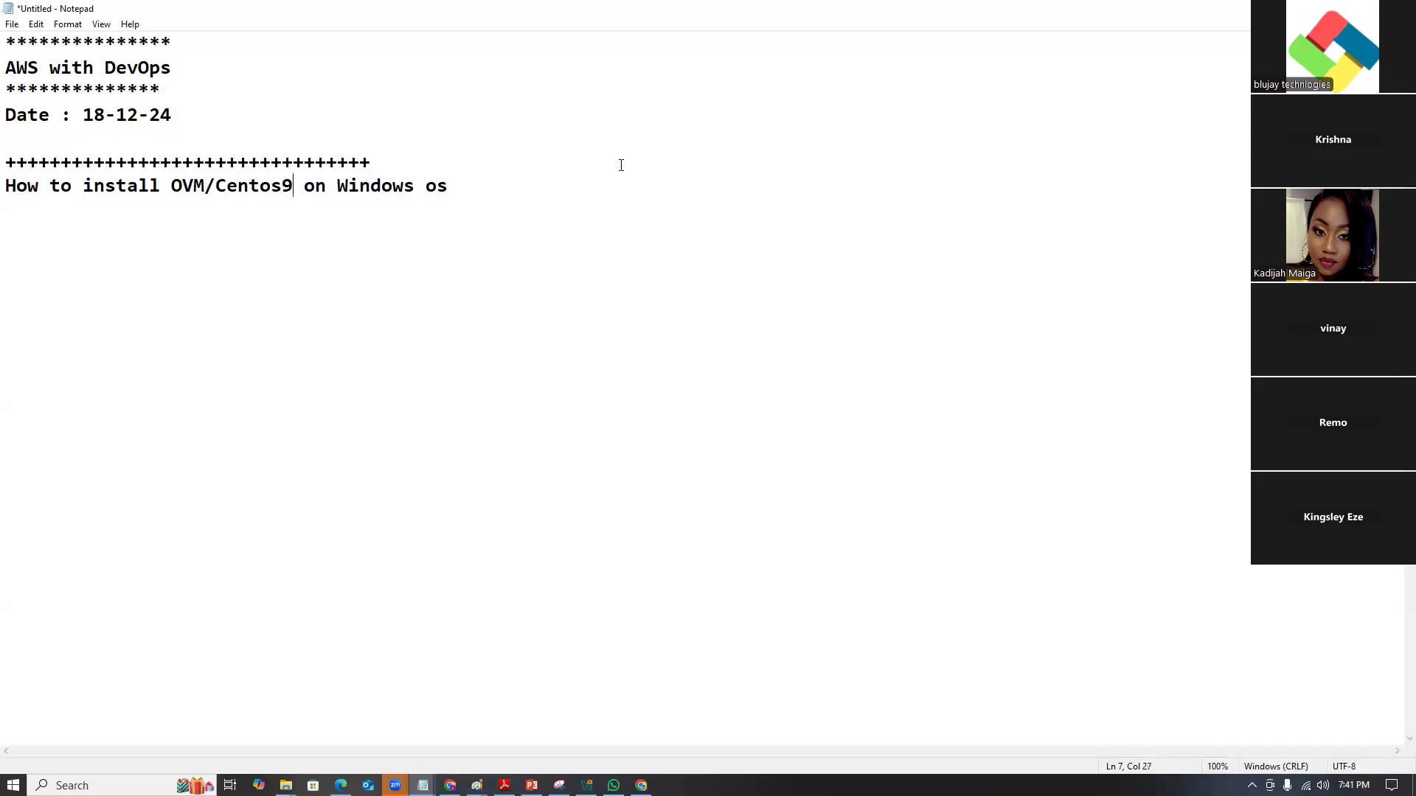
left_click(407, 175)
type("++++++++")
Add a closing plus-sign rule below the heading and start a new line.
left_click(449, 190)
key("Return")
type("+++++++++++++++++++++++++++++++++")
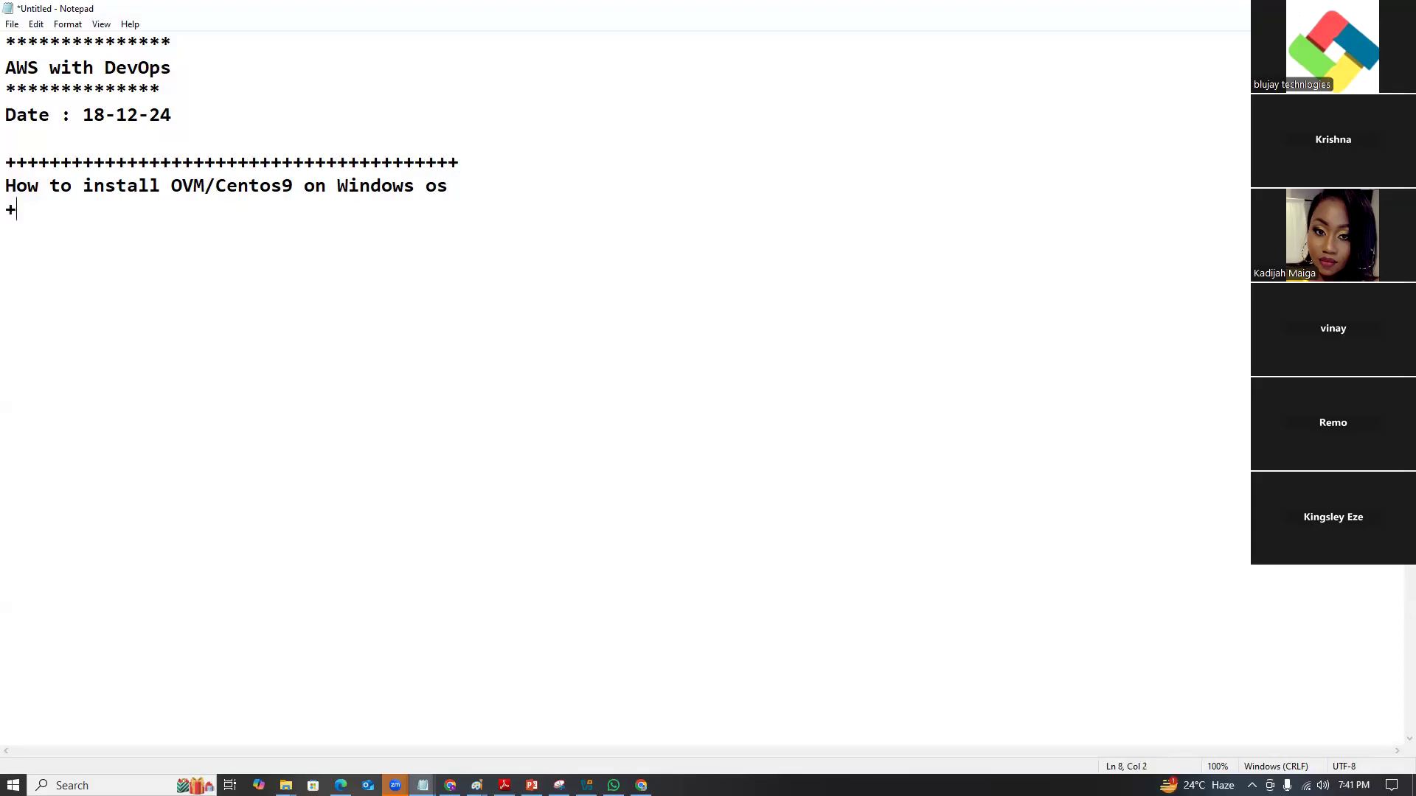
type("+++++++++++++++++++++++++++++++++++++++")
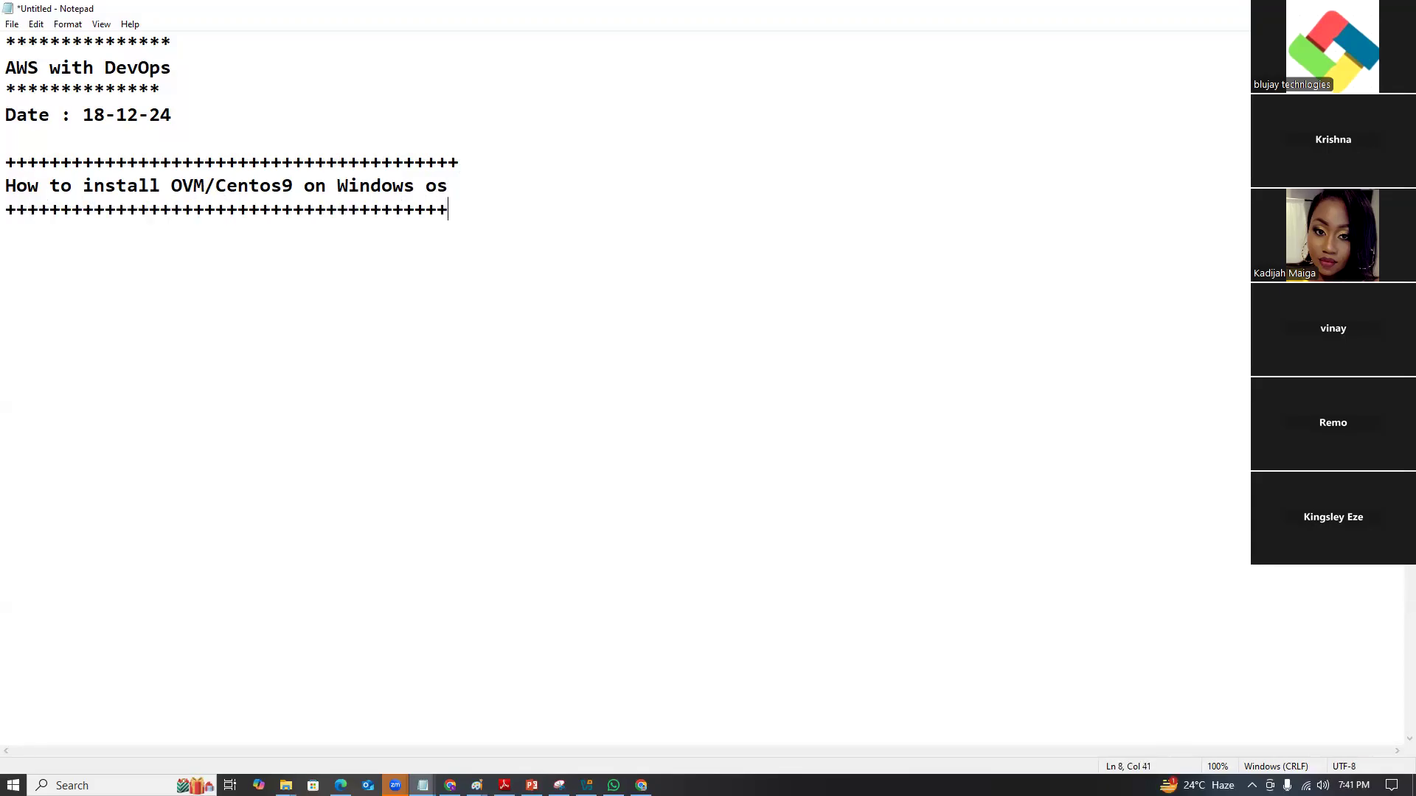
key("Return")
Type 'Step 1: download the OVM, VS C++ 2019 and Centos9 iso'.
type("Step 1: donw")
key("BackSpace")
type("load")
key("BackSpace")
key("BackSpace")
key("BackSpace")
key("BackSpace")
type("w loa")
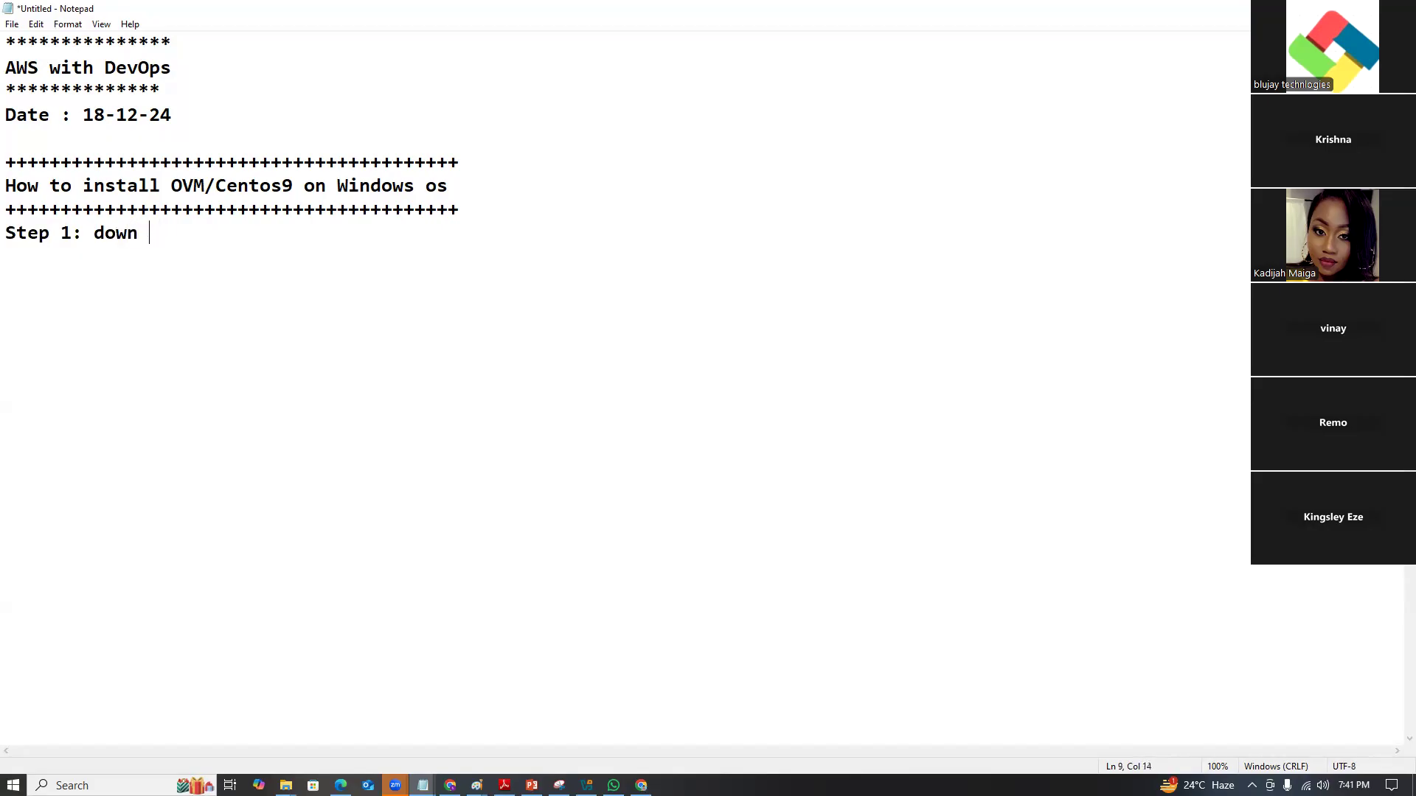
type("d the  OVM ")
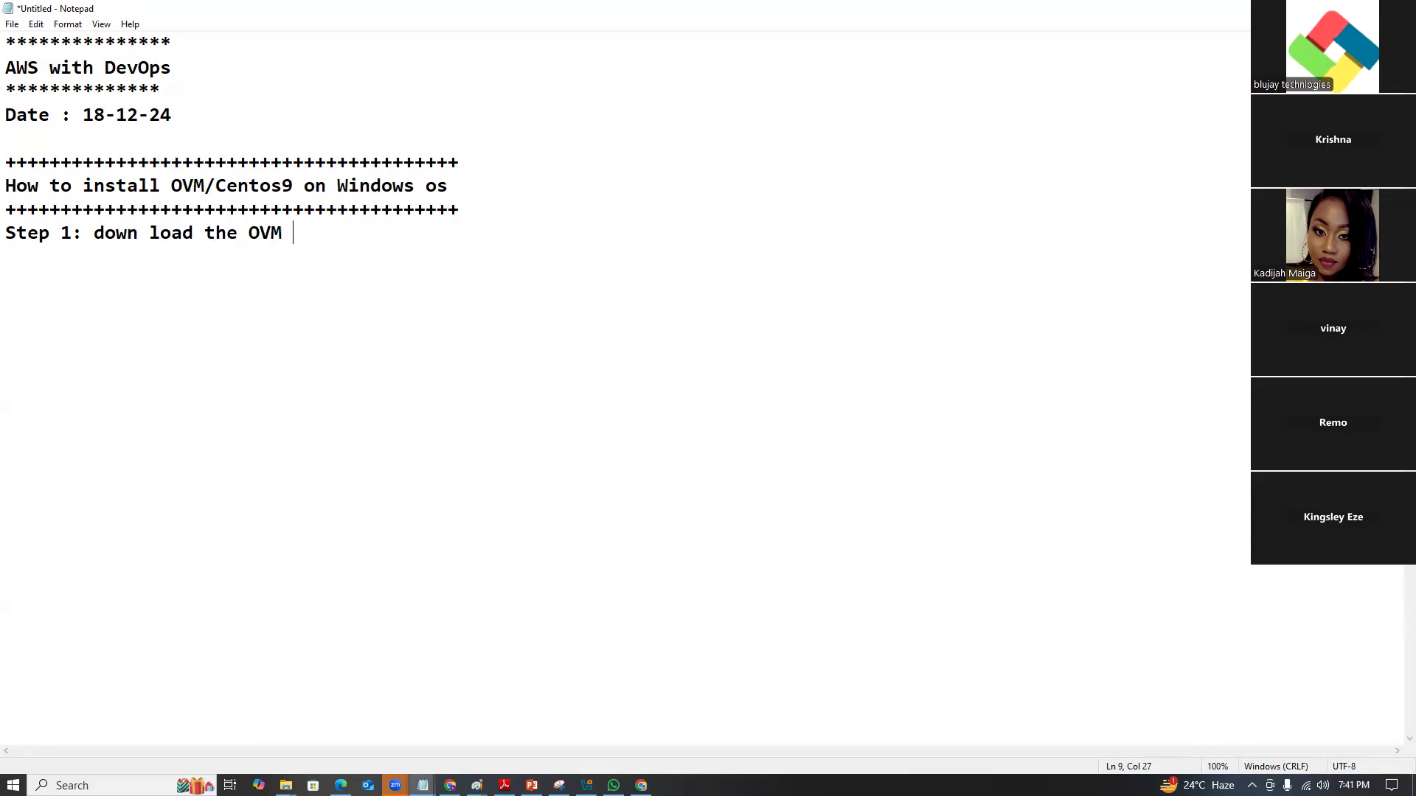
type(", V")
type("C")
key("BackSpace")
key("BackSpace")
type("s")
key("BackSpace")
type("S")
key("BackSpace")
key("BackSpace")
type("S C+++")
key("BackSpace")
type("2019 and ")
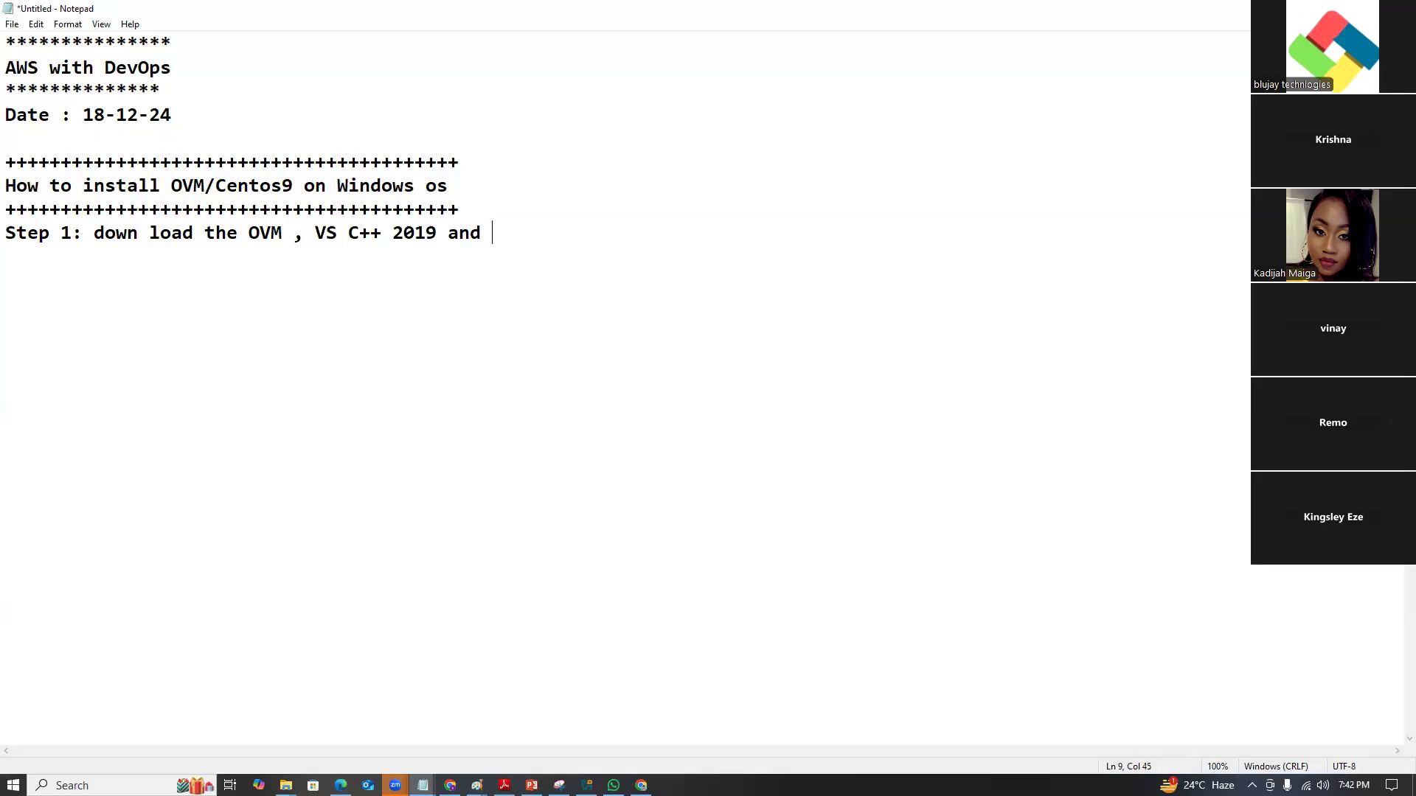
type("Centos9 iso")
key("Return")
key("Return")
Type 'Step 2: How to install Oracle Virtual machine on Windows'.
type("step")
key("BackSpace")
key("BackSpace")
key("BackSpace")
key("BackSpace")
type("Step 2")
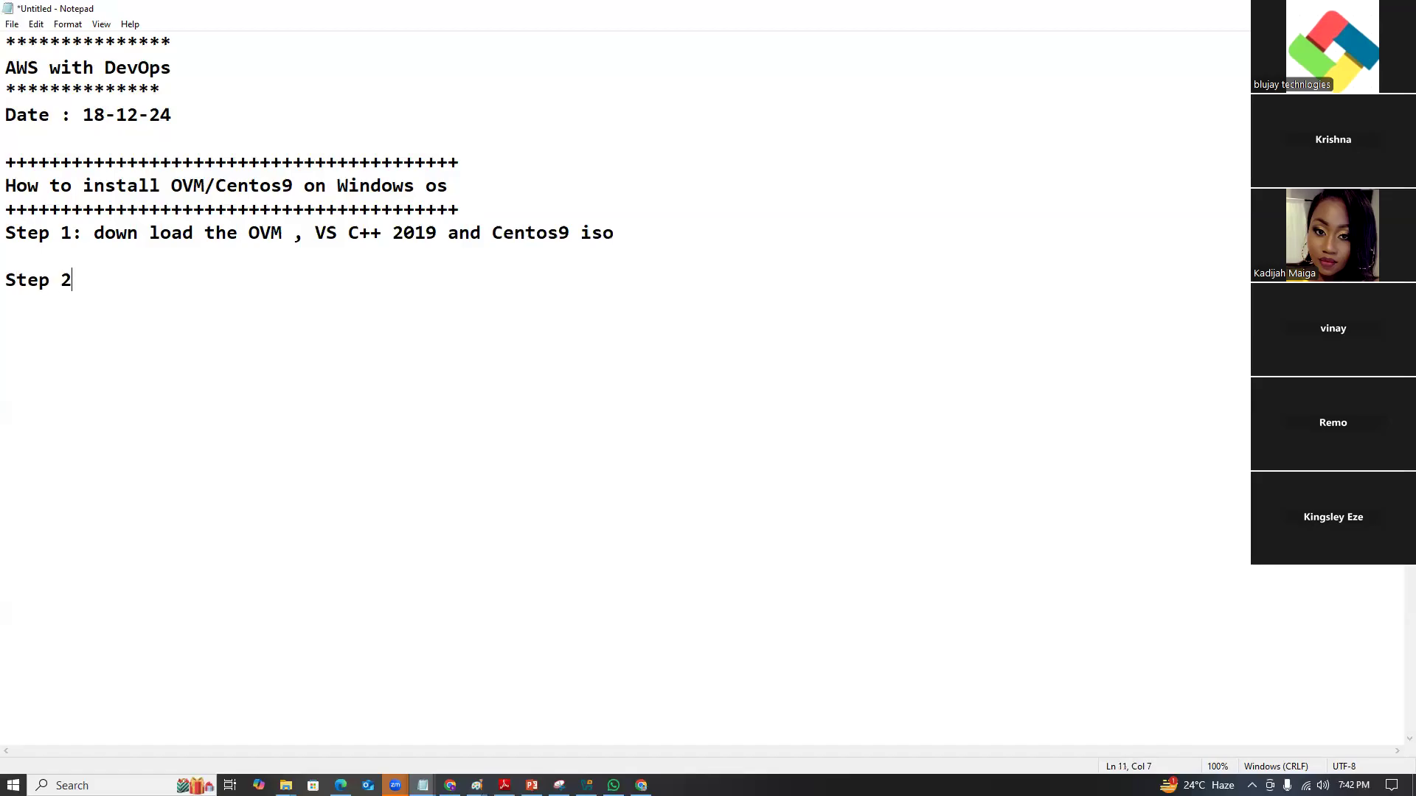
type(": How to install ")
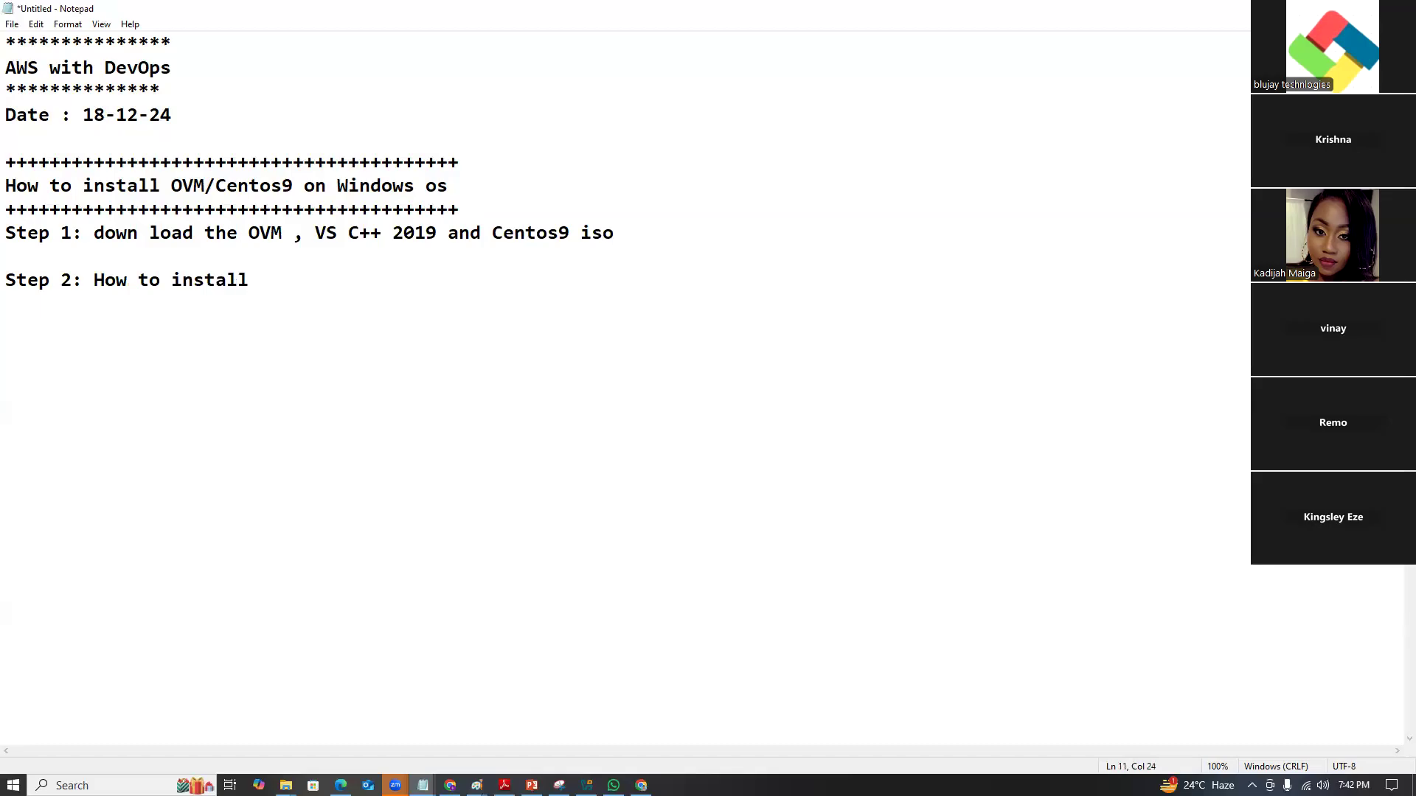
type("Oracle Virtual mach")
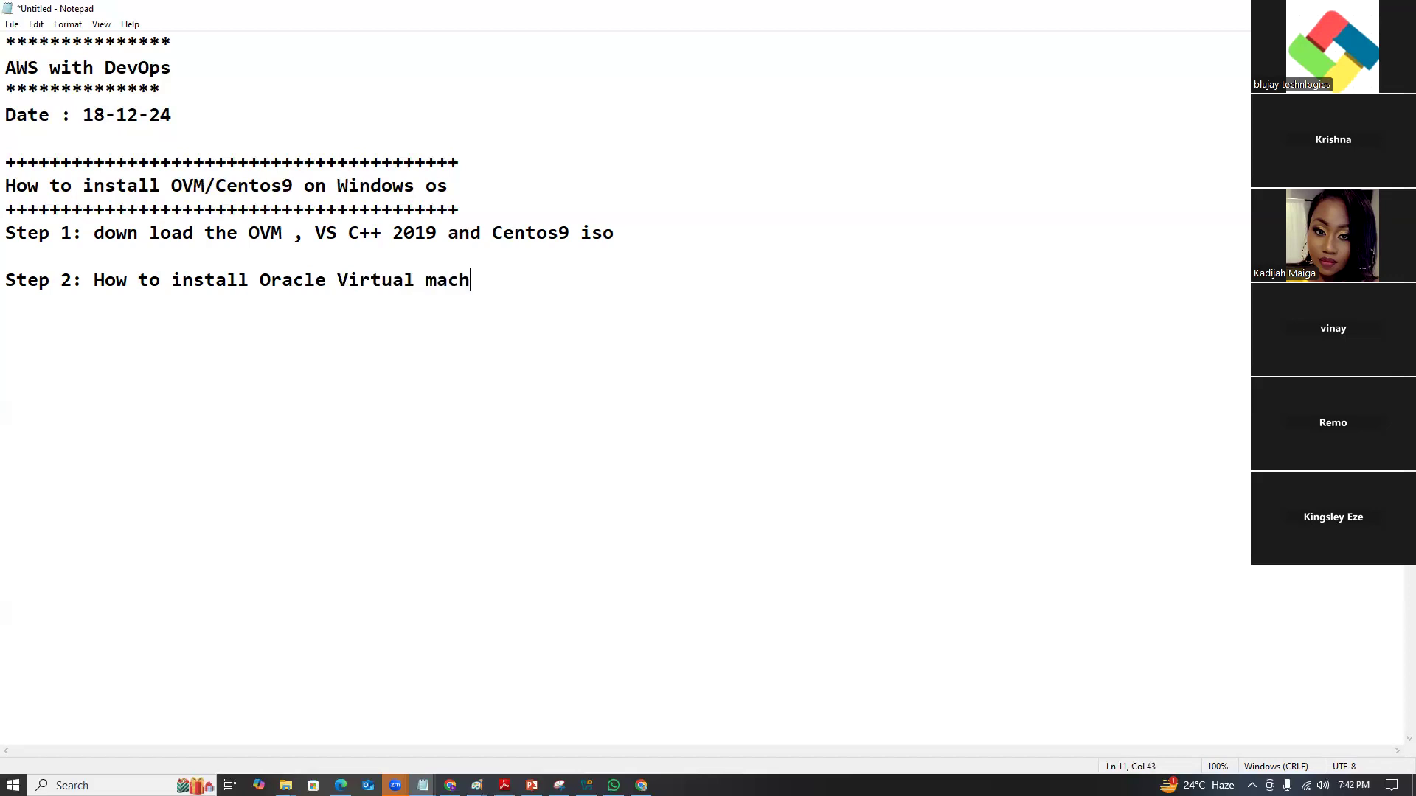
type("ine on Windows")
key("Return")
key("Return")
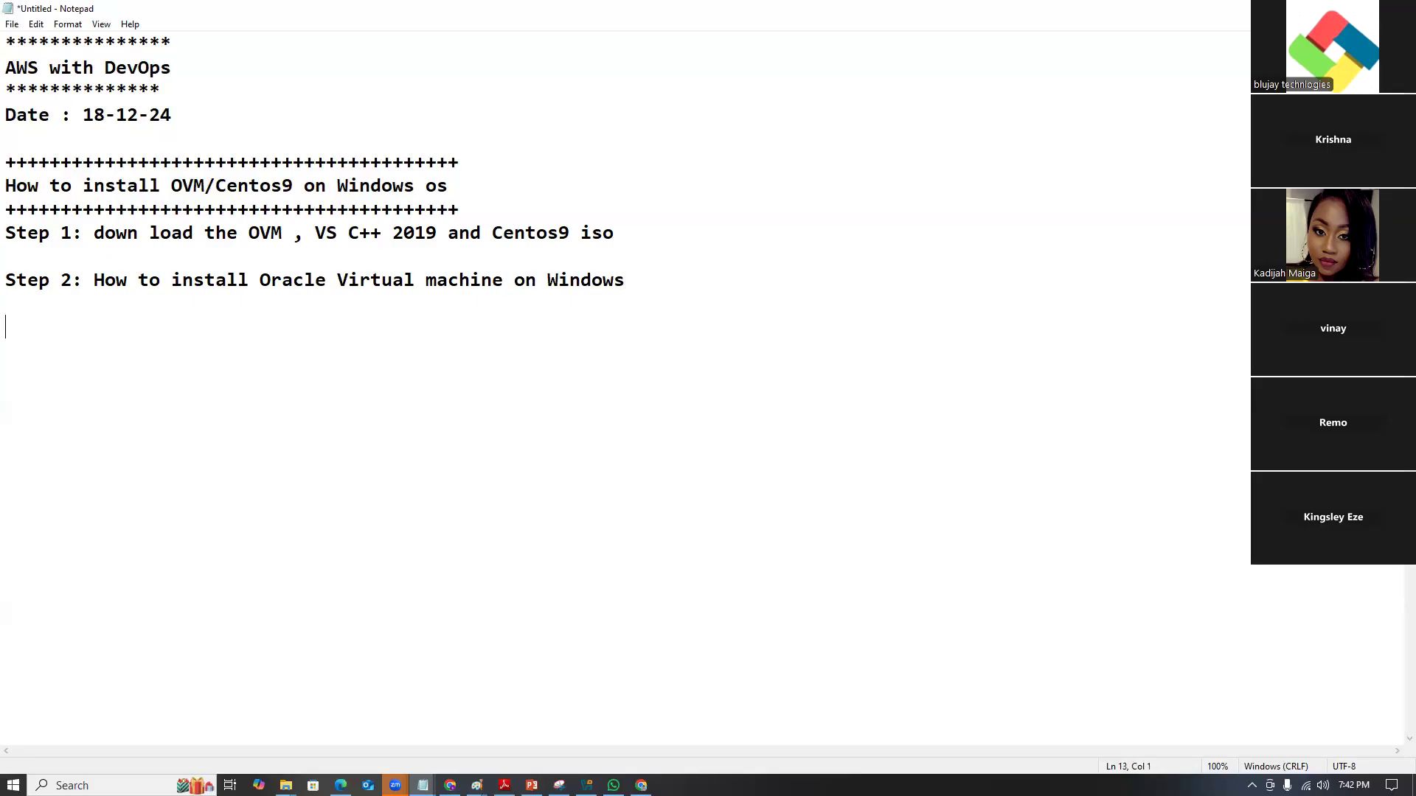
Begin Step 3: 'Before installing the OVM we need to install VS C++ because…'.
type("Step 3")
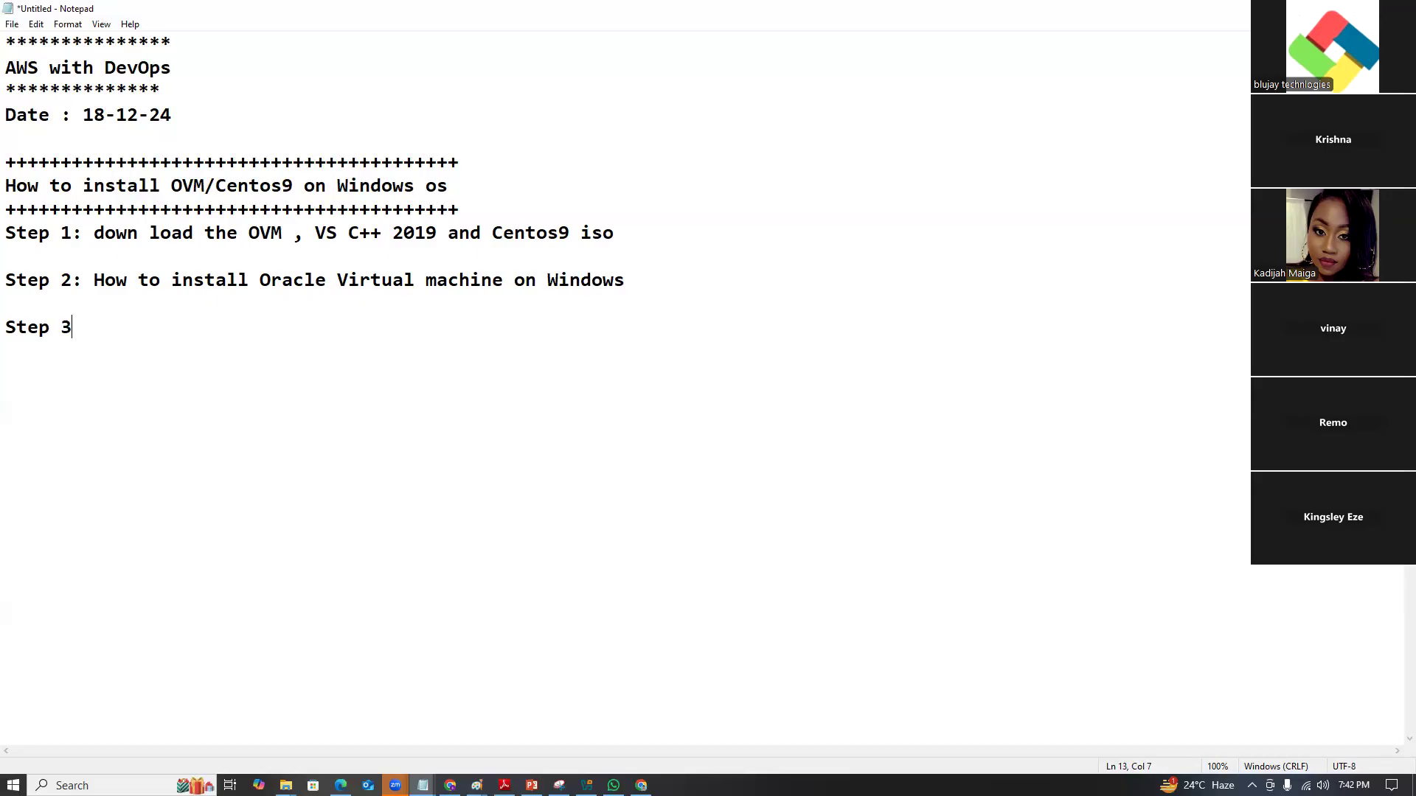
type(": b")
key("BackSpace")
type("Before install")
key("BackSpace")
type("ing ht")
key("BackSpace")
key("BackSpace")
type("the ")
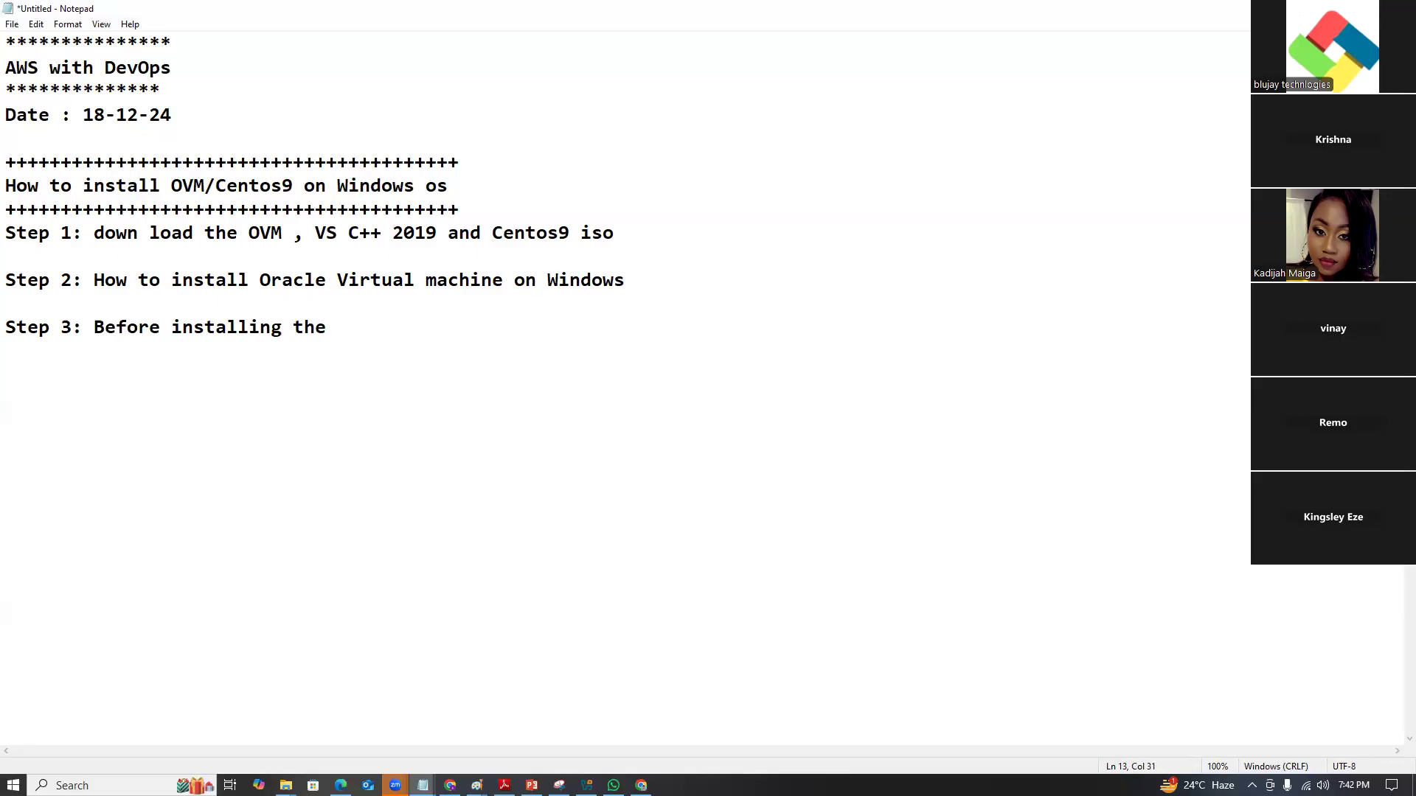
type("OVN")
key("BackSpace")
type("M we need to install ")
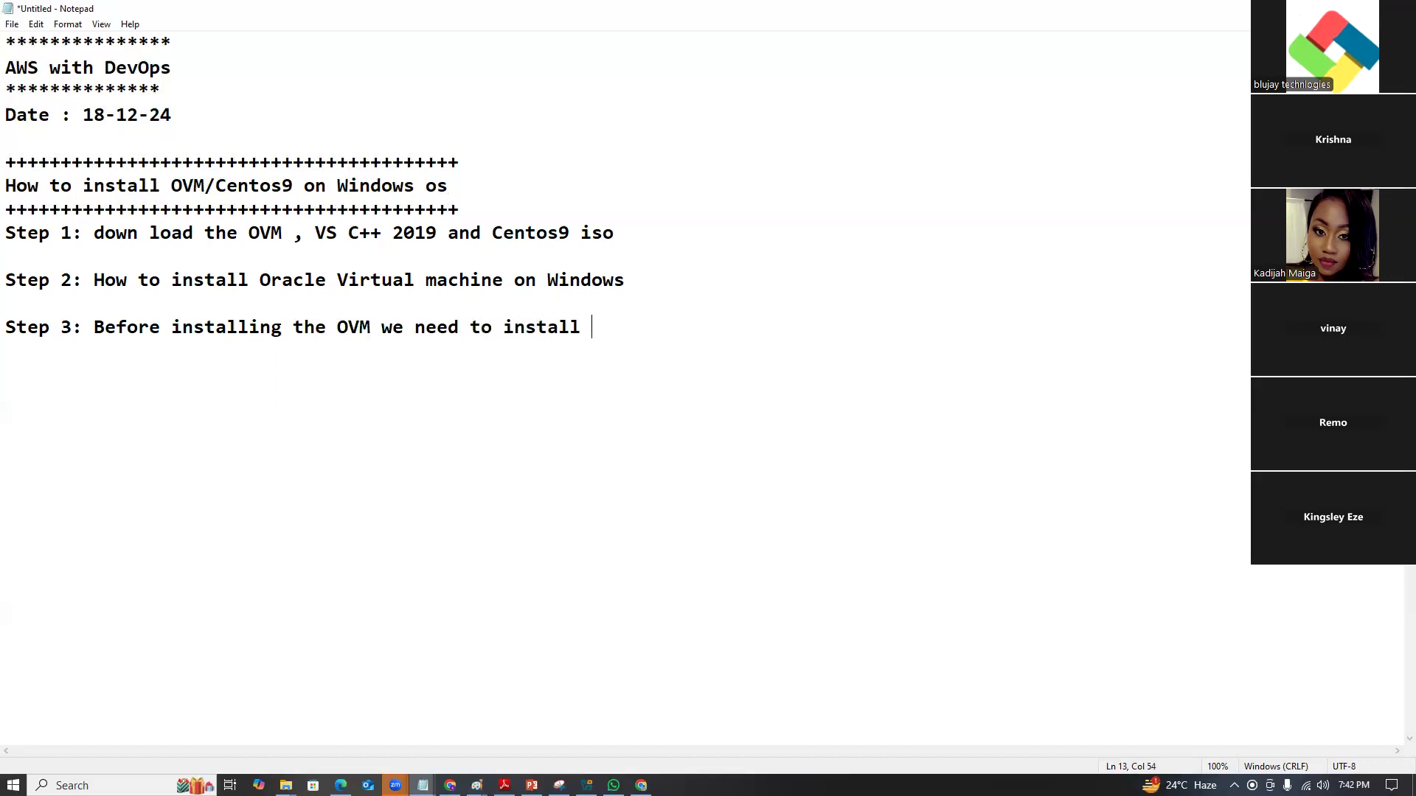
type("VS C++ becuas")
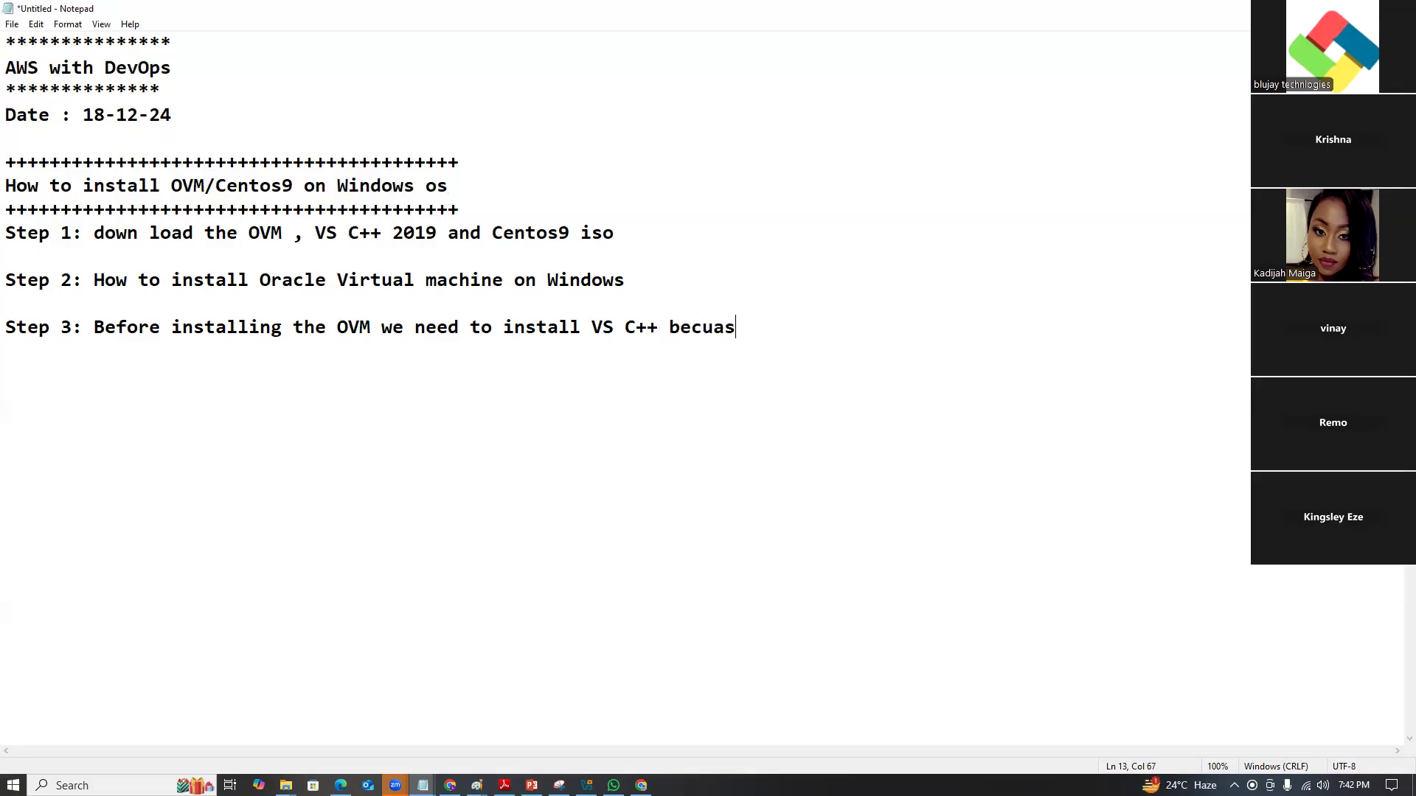
type("e there is depen")
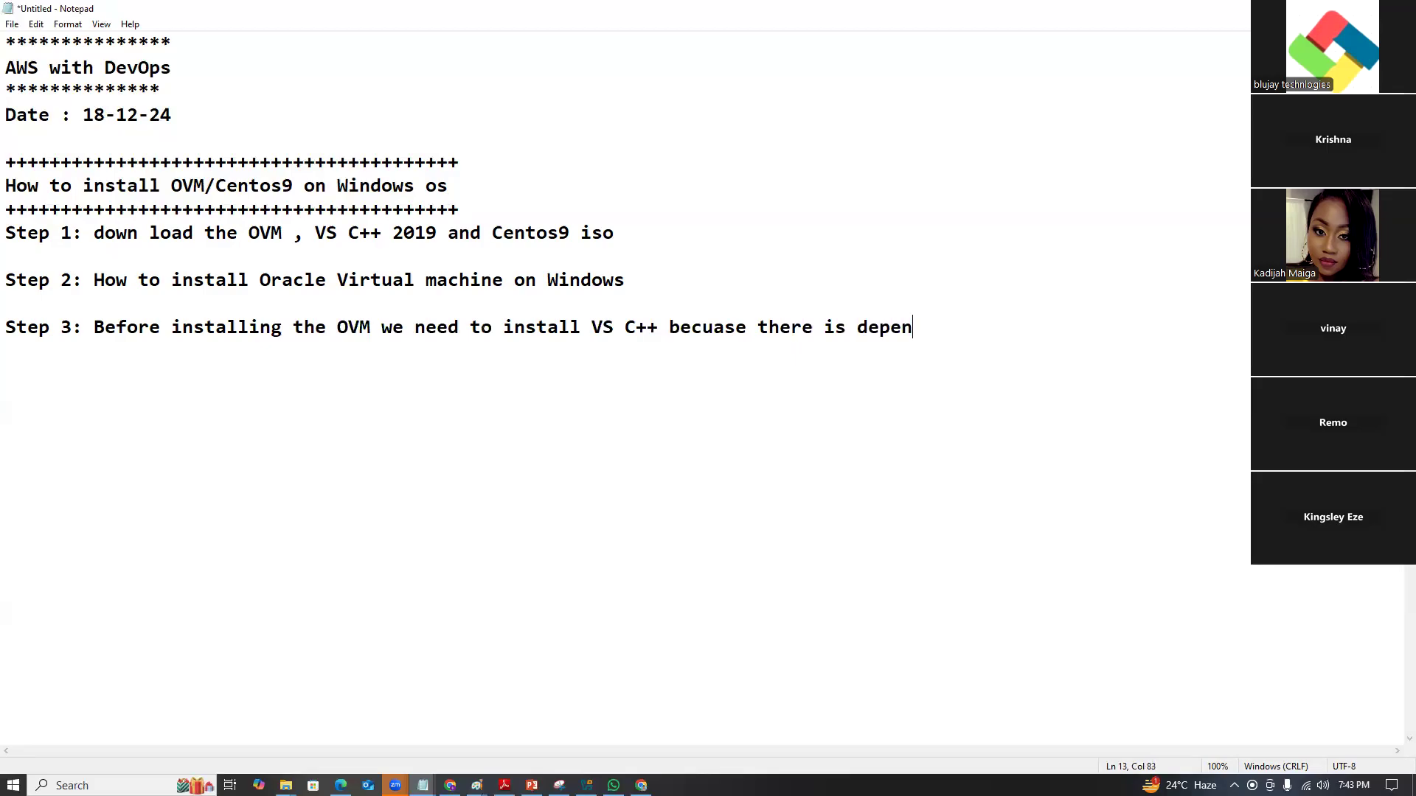
Finish Step 3, noting dependency software must be installed before installing the OVM.
type("dency software nedd")
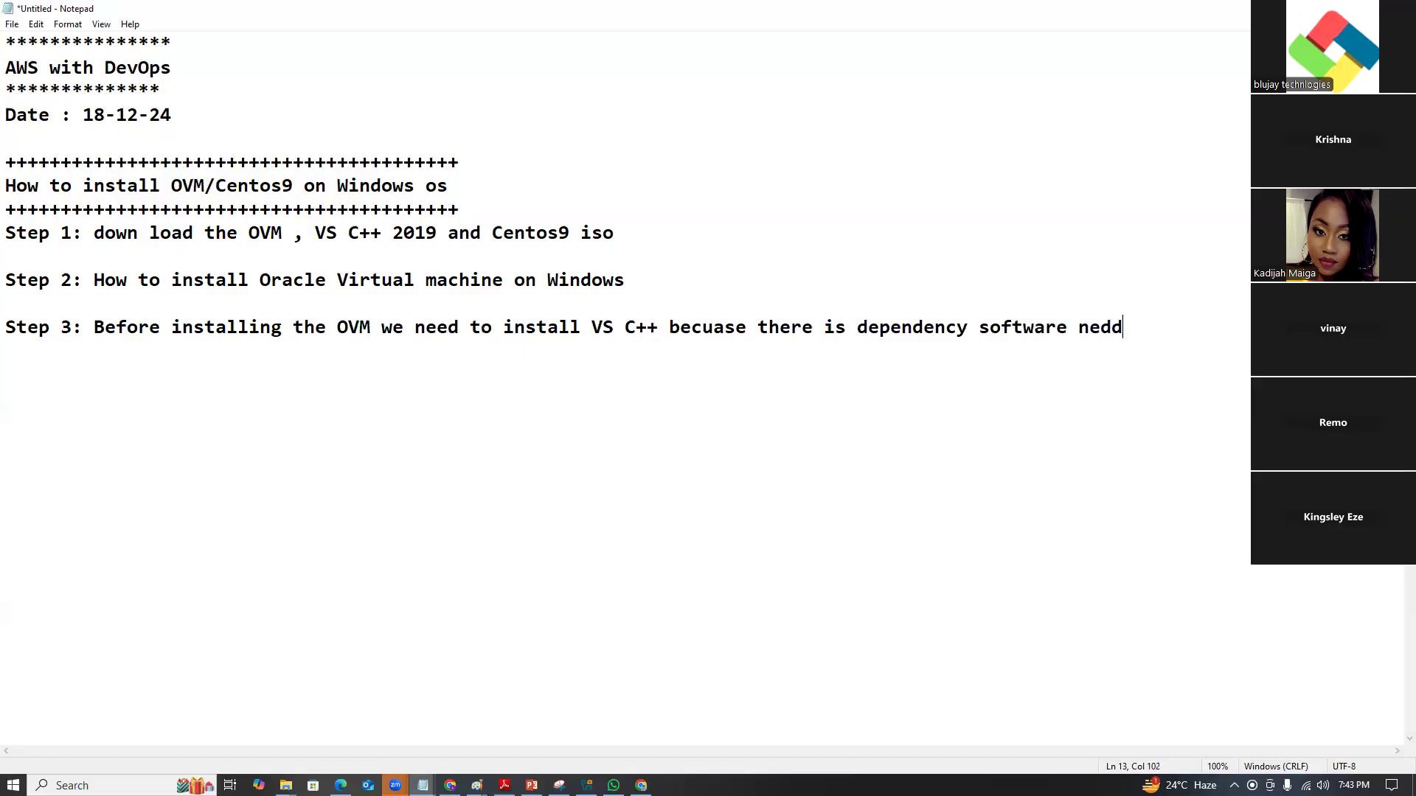
key("BackSpace")
key("BackSpace")
type("eed t")
key("BackSpace")
key("BackSpace")
type("d to ")
type("inst")
key("BackSpace")
type("stall before isn")
type("tall")
key("BackSpace")
key("BackSpace")
key("BackSpace")
key("BackSpace")
key("BackSpace")
key("BackSpace")
type("nstalling the ")
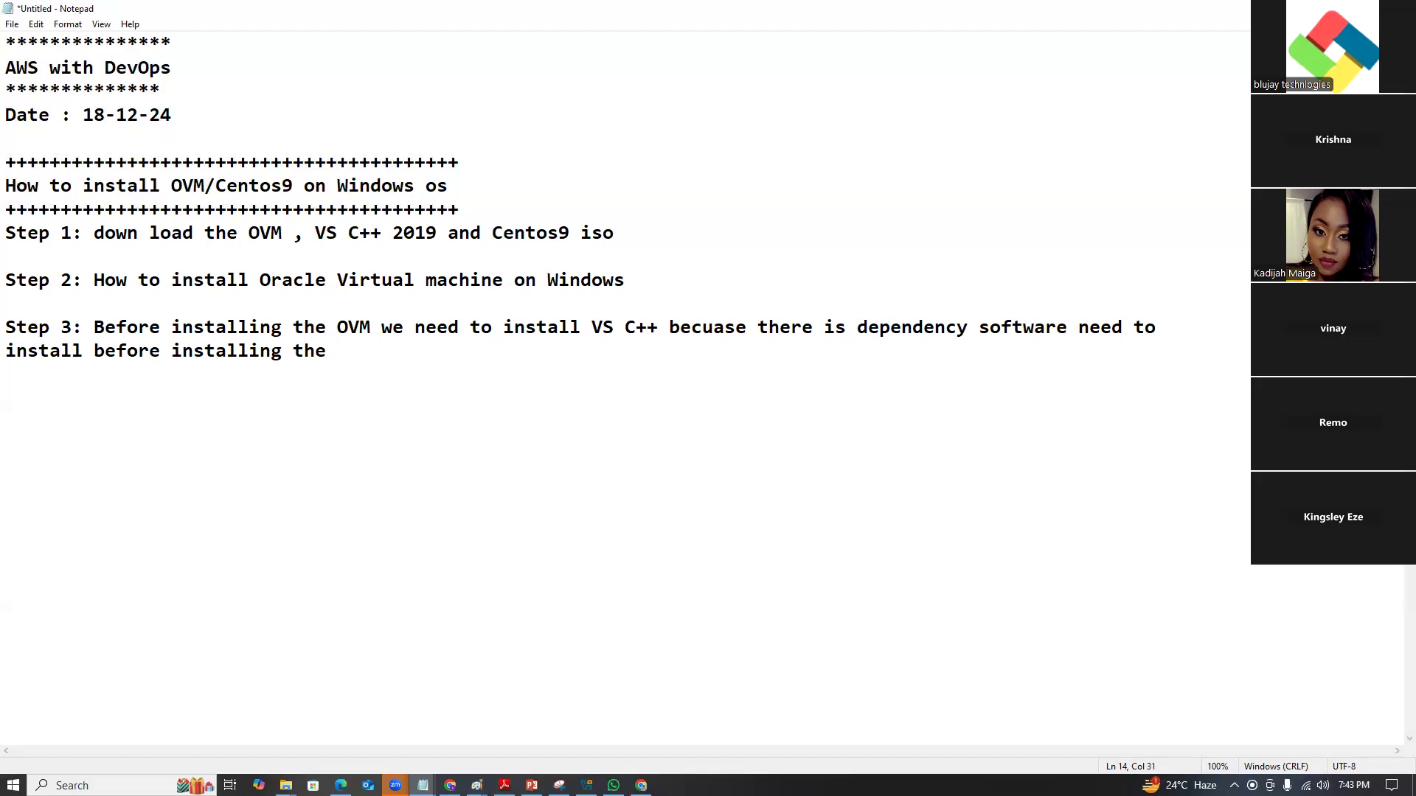
type("OVM")
Add 'Step 4: install Centos9 on OVM' followed by an equals-sign separator row.
key("Return")
key("Return")
type("STep")
key("BackSpace")
key("BackSpace")
key("BackSpace")
type("tep 4: instal")
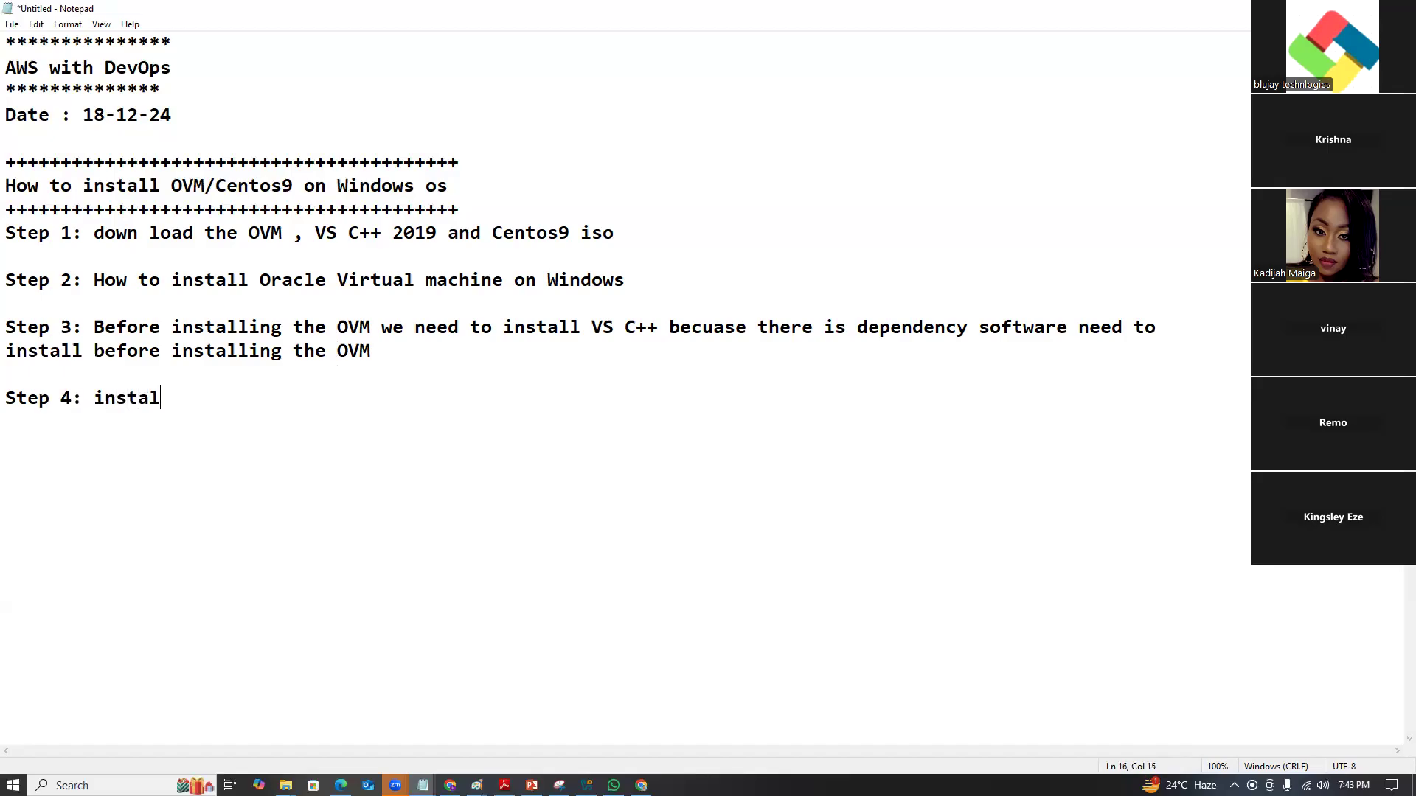
type("l Centos9 on OVM")
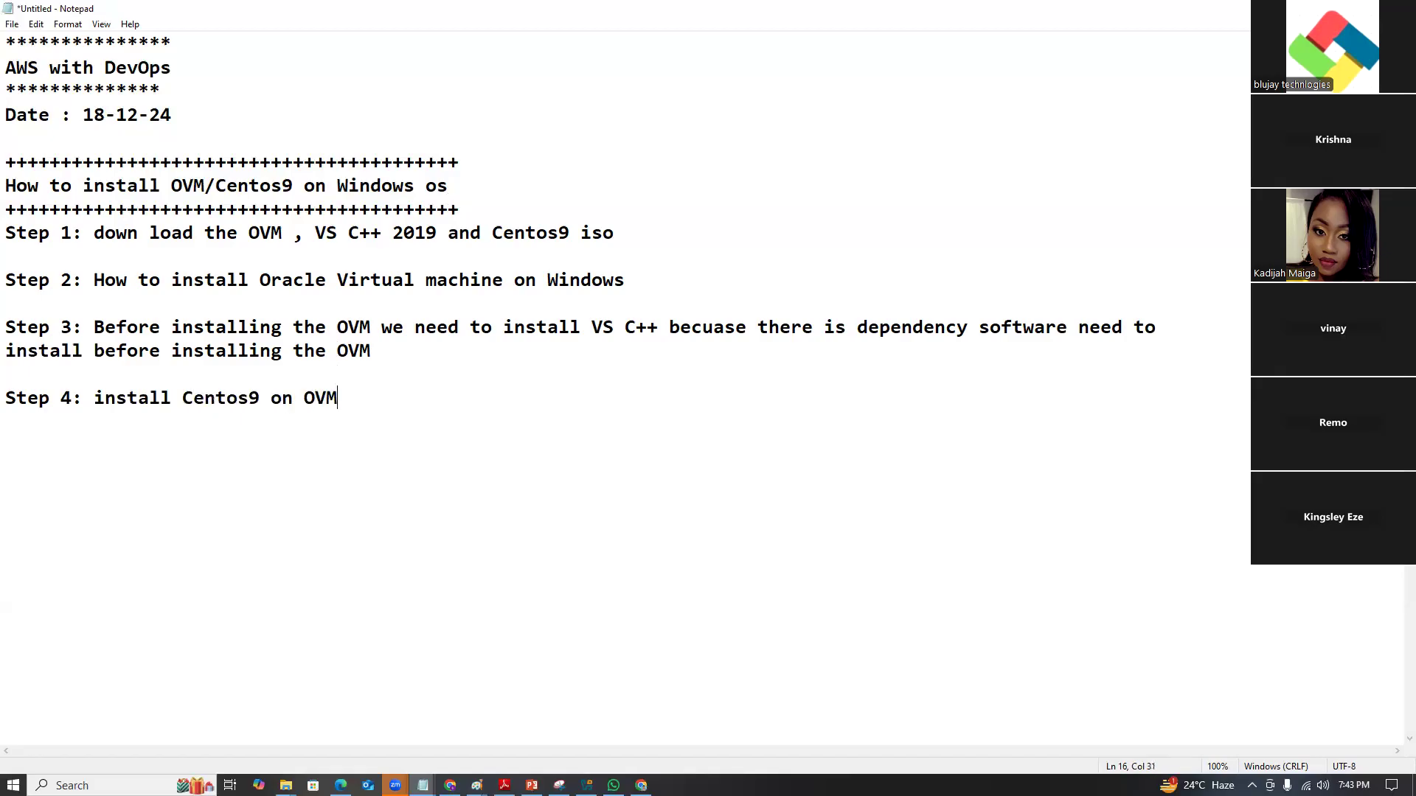
key("Return")
type("===============================")
Type the heading 'Linux File System Hierarchy' below the separator.
key("Return")
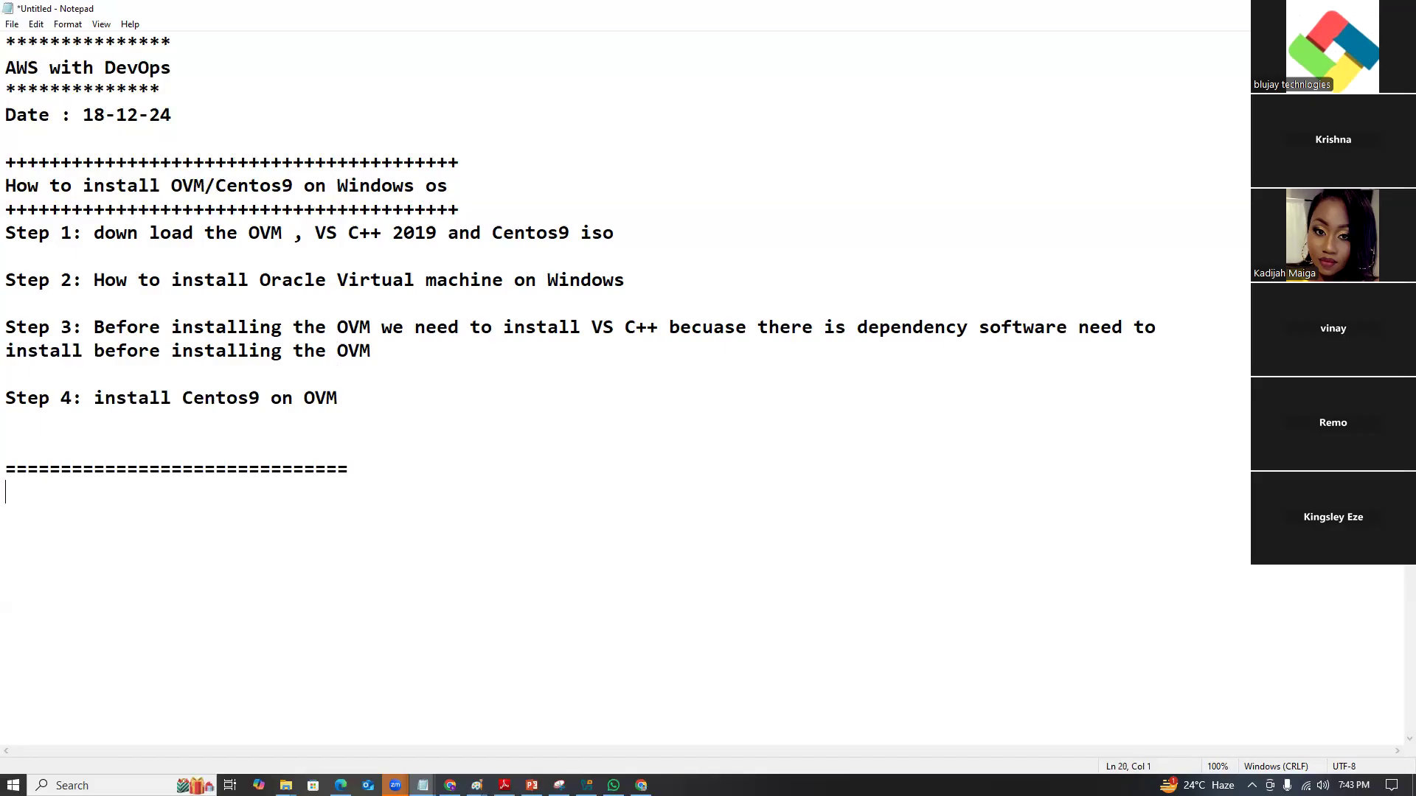
type("Linux Fin")
key("BackSpace")
type("system")
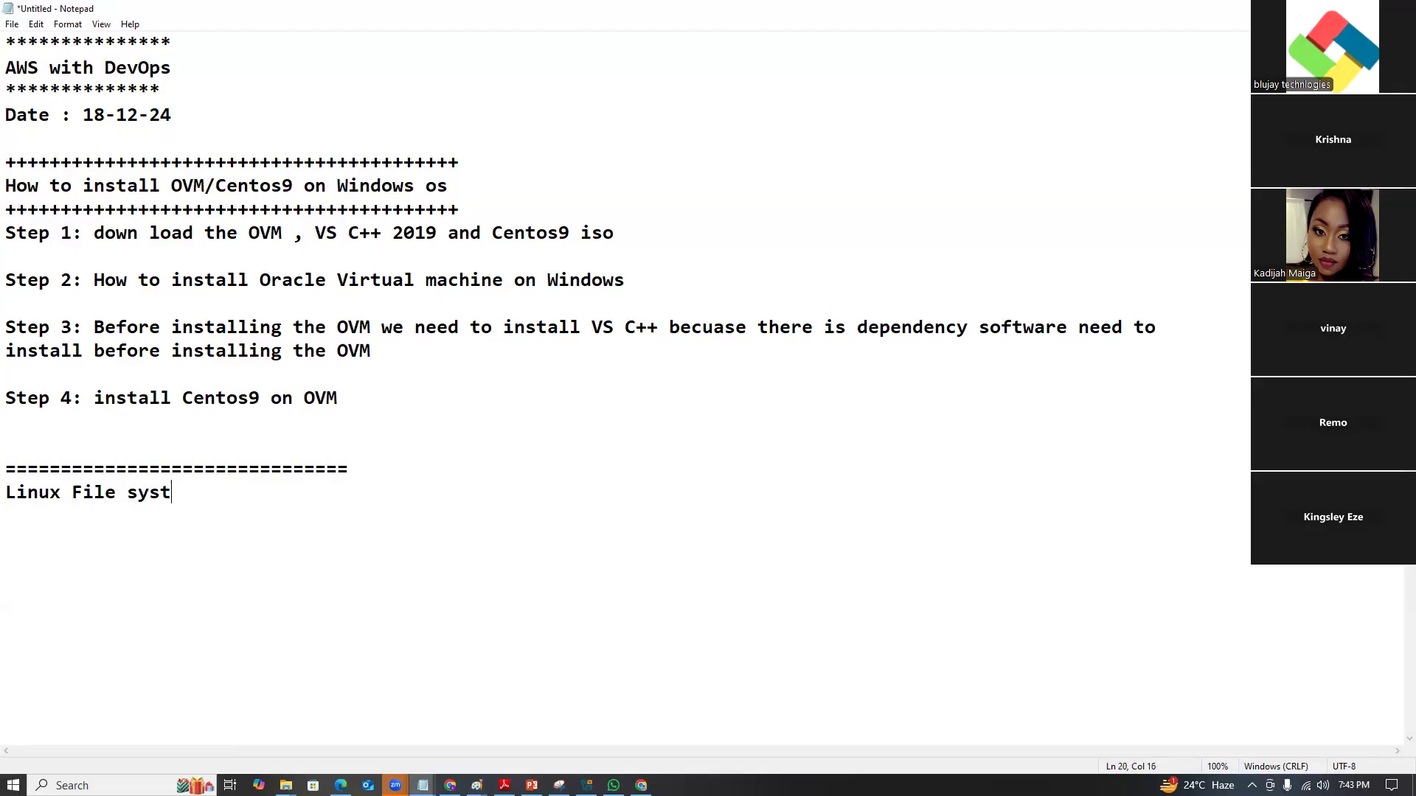
key("BackSpace")
key("BackSpace")
key("BackSpace")
key("BackSpace")
key("BackSpace")
key("BackSpace")
type("System jh")
key("BackSpace")
key("BackSpace")
type("Hierarchy")
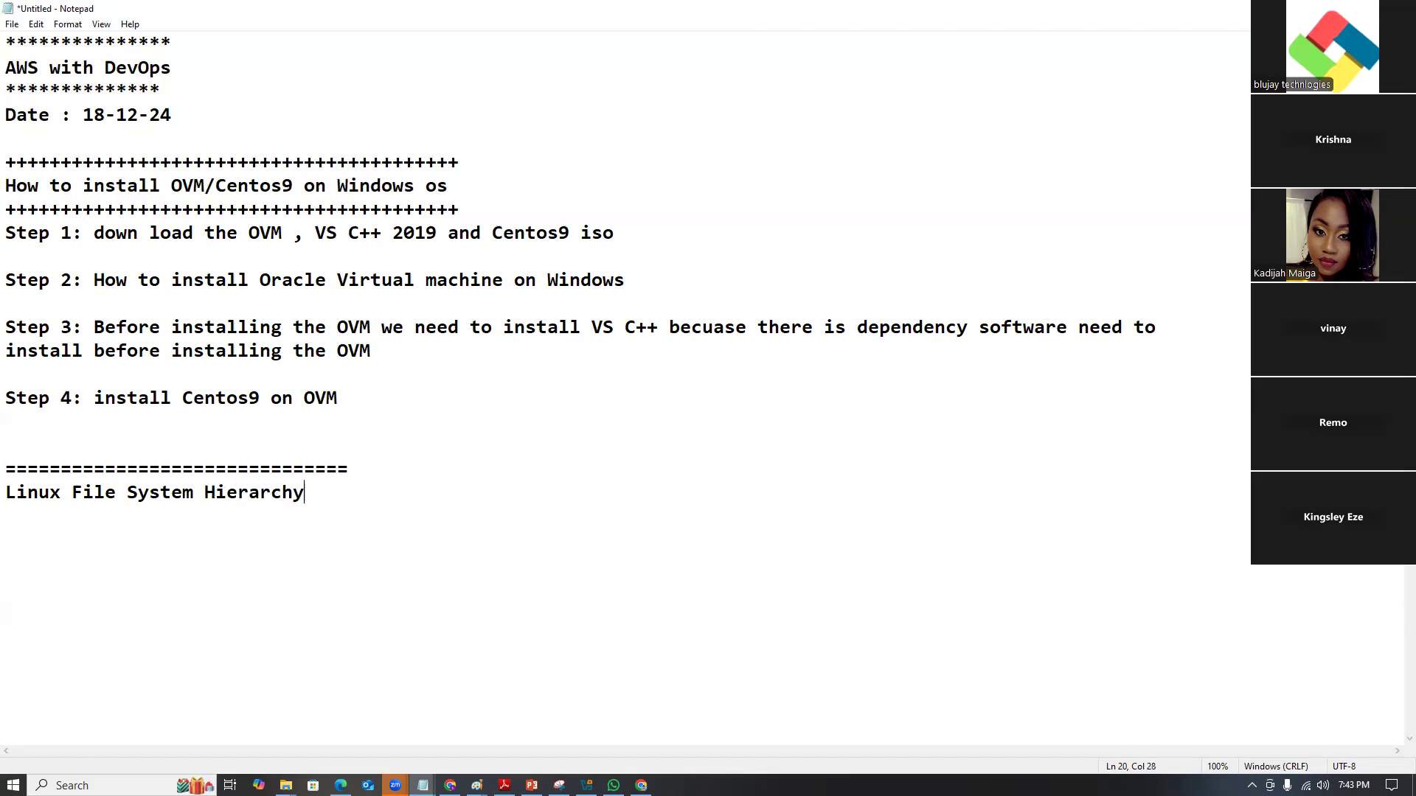
Underline the heading with equals signs and insert a blank line after Step 4.
key("Return")
type("==============================")
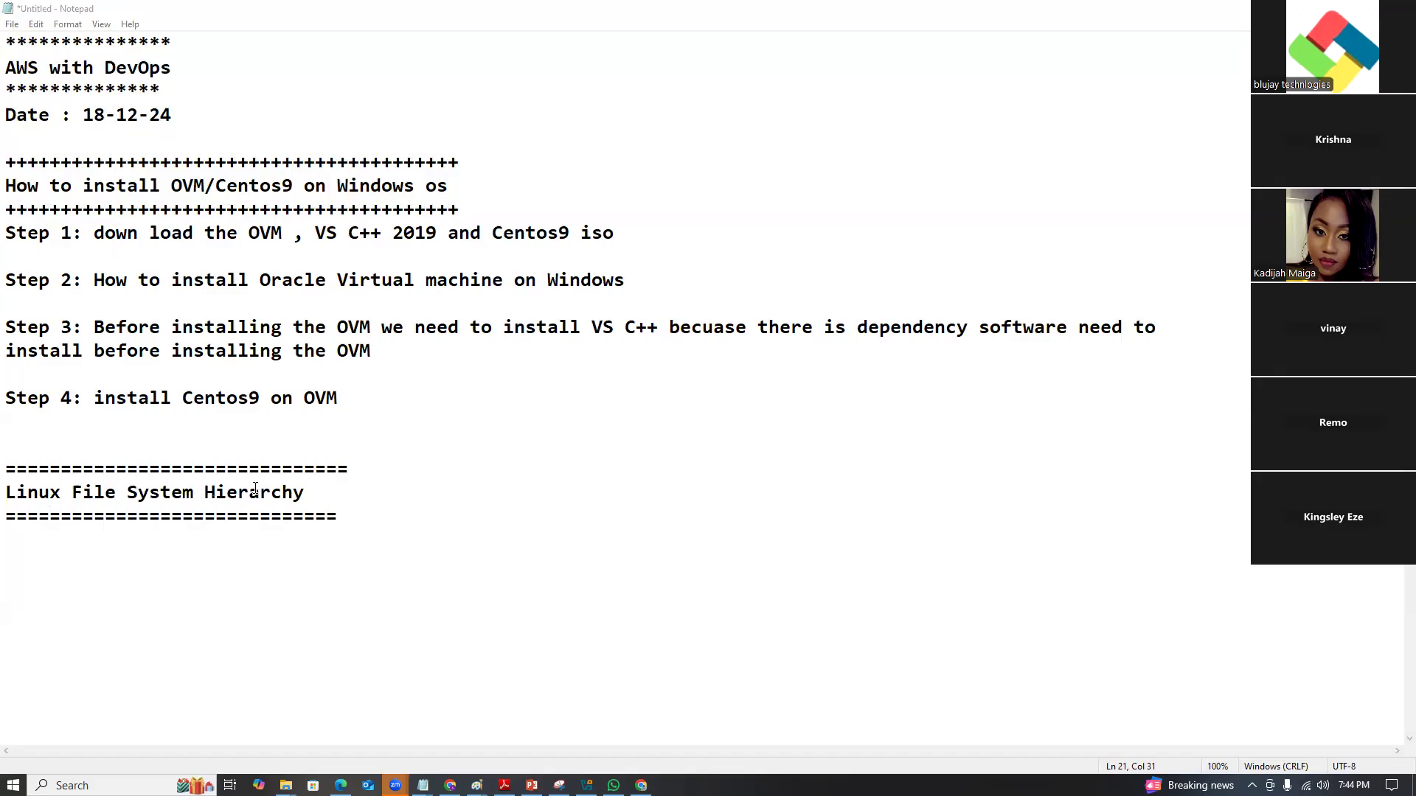
left_click(289, 455)
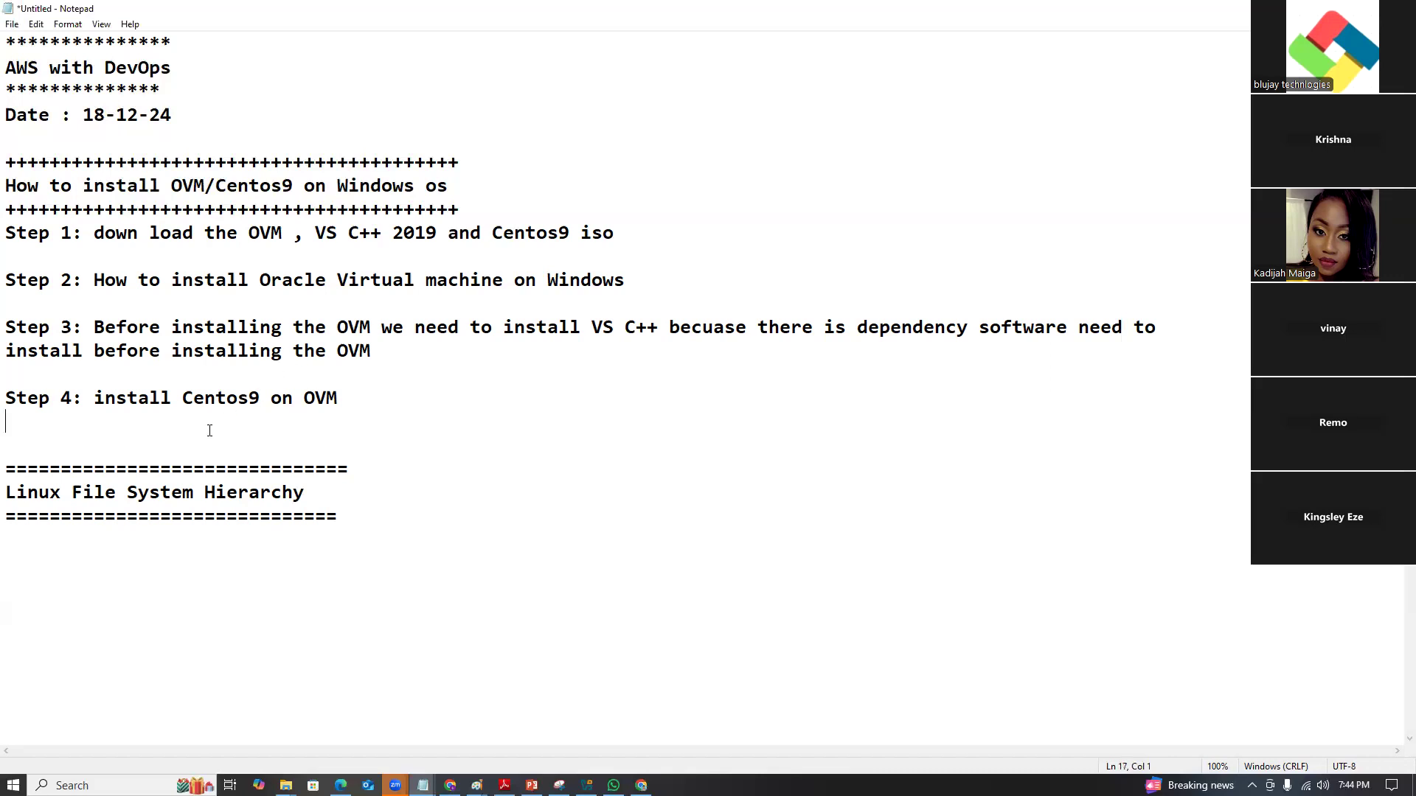
key("Return")
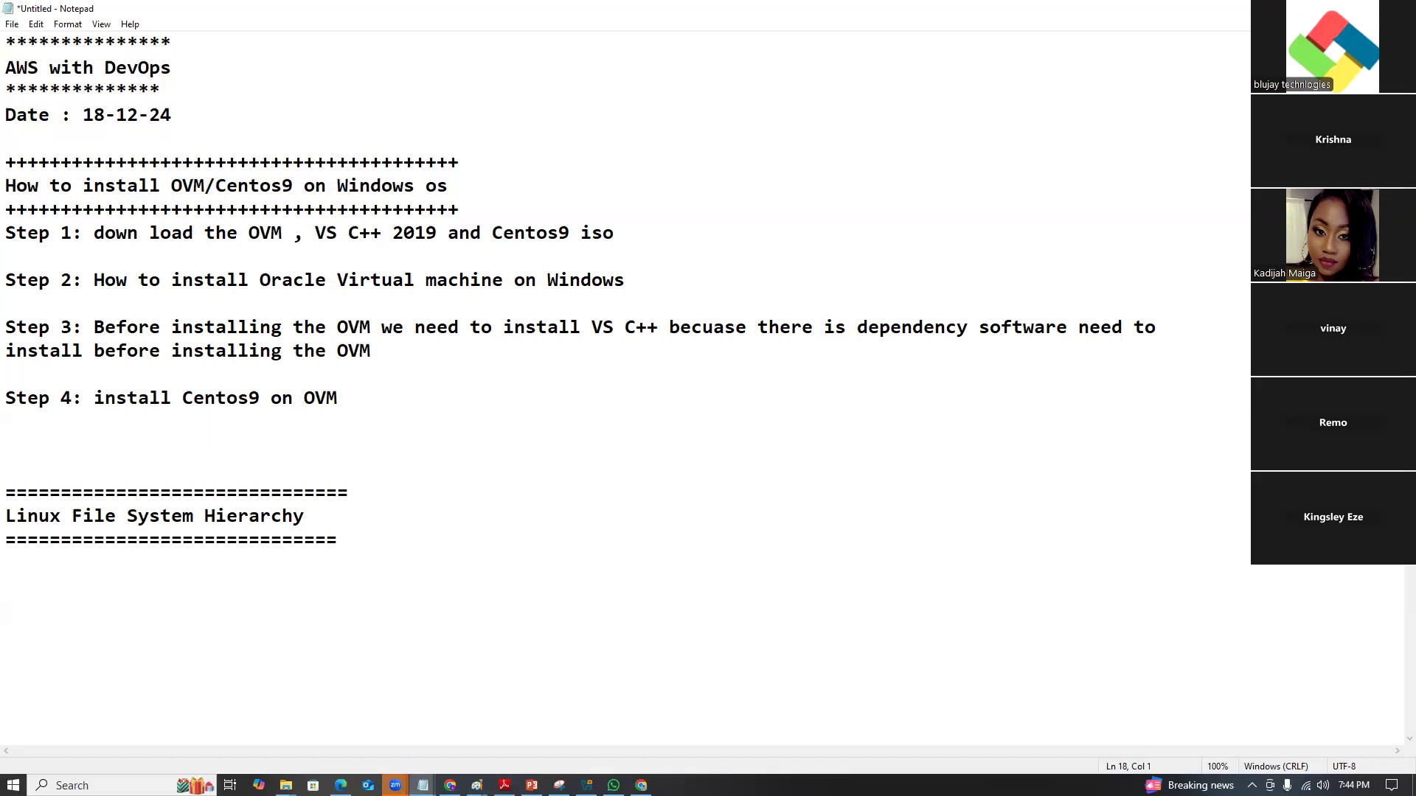
Add an 'OVM:' label line to the notes.
left_click(641, 786)
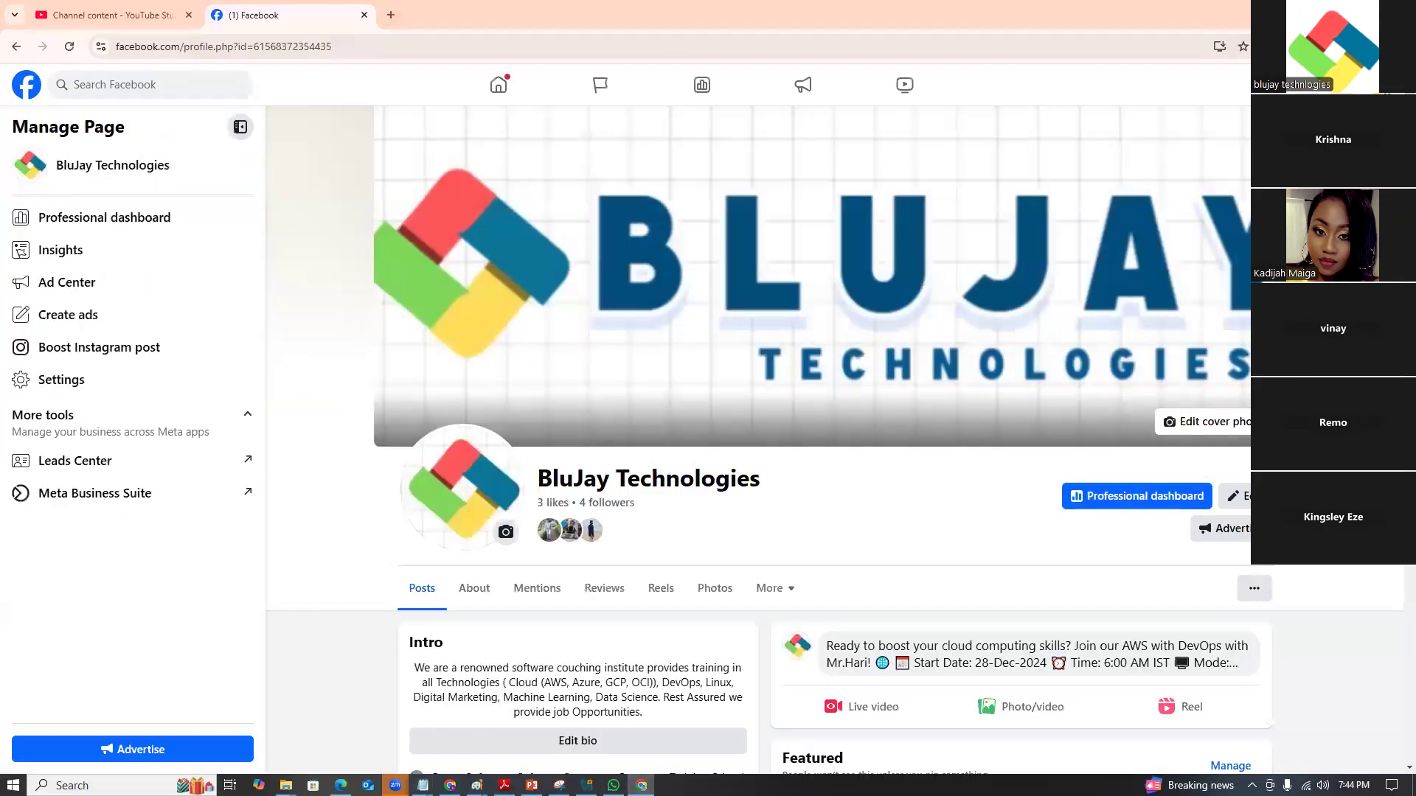
key("alt+Tab")
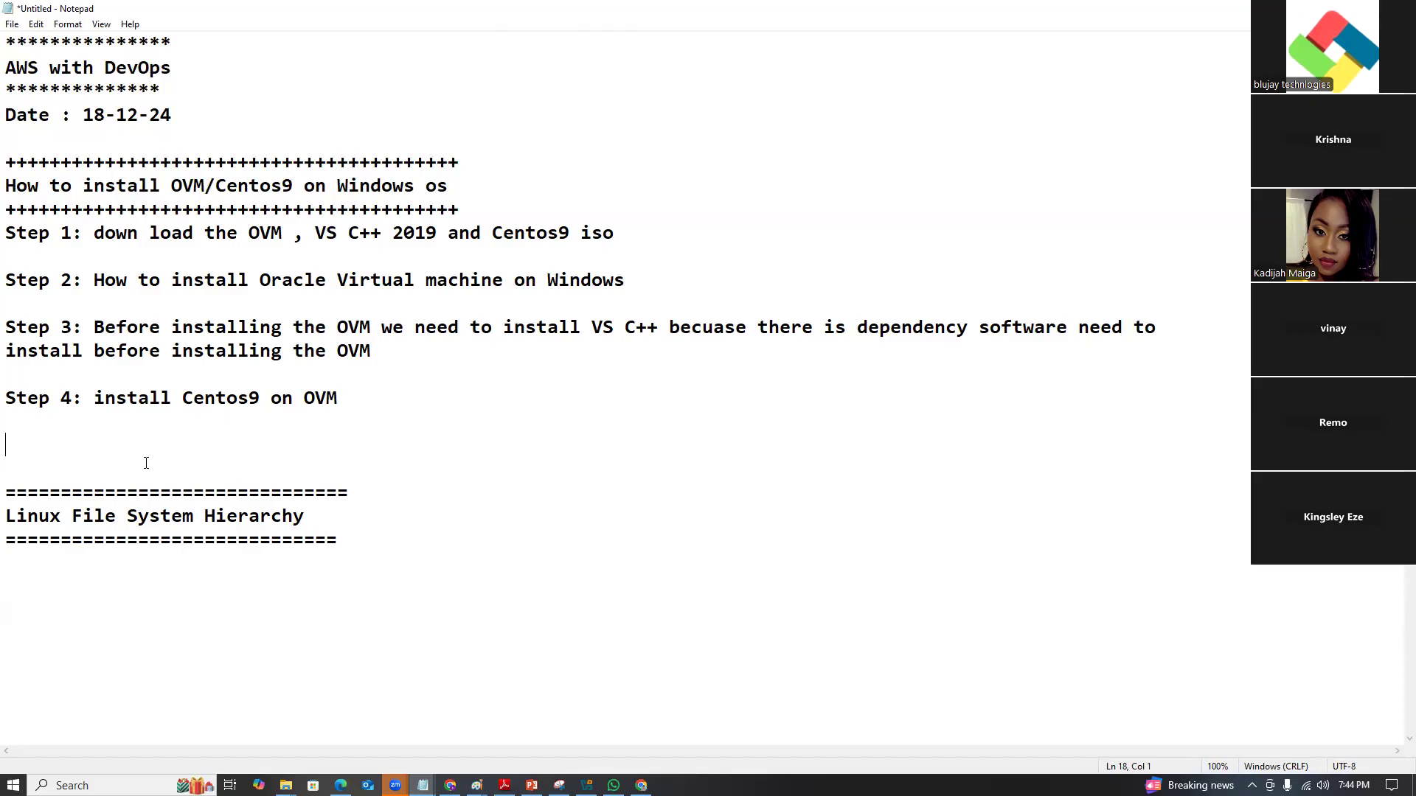
type("OVM:")
Copy the Windows hosts installer link from the virtualbox.org Downloads page.
left_click(449, 786)
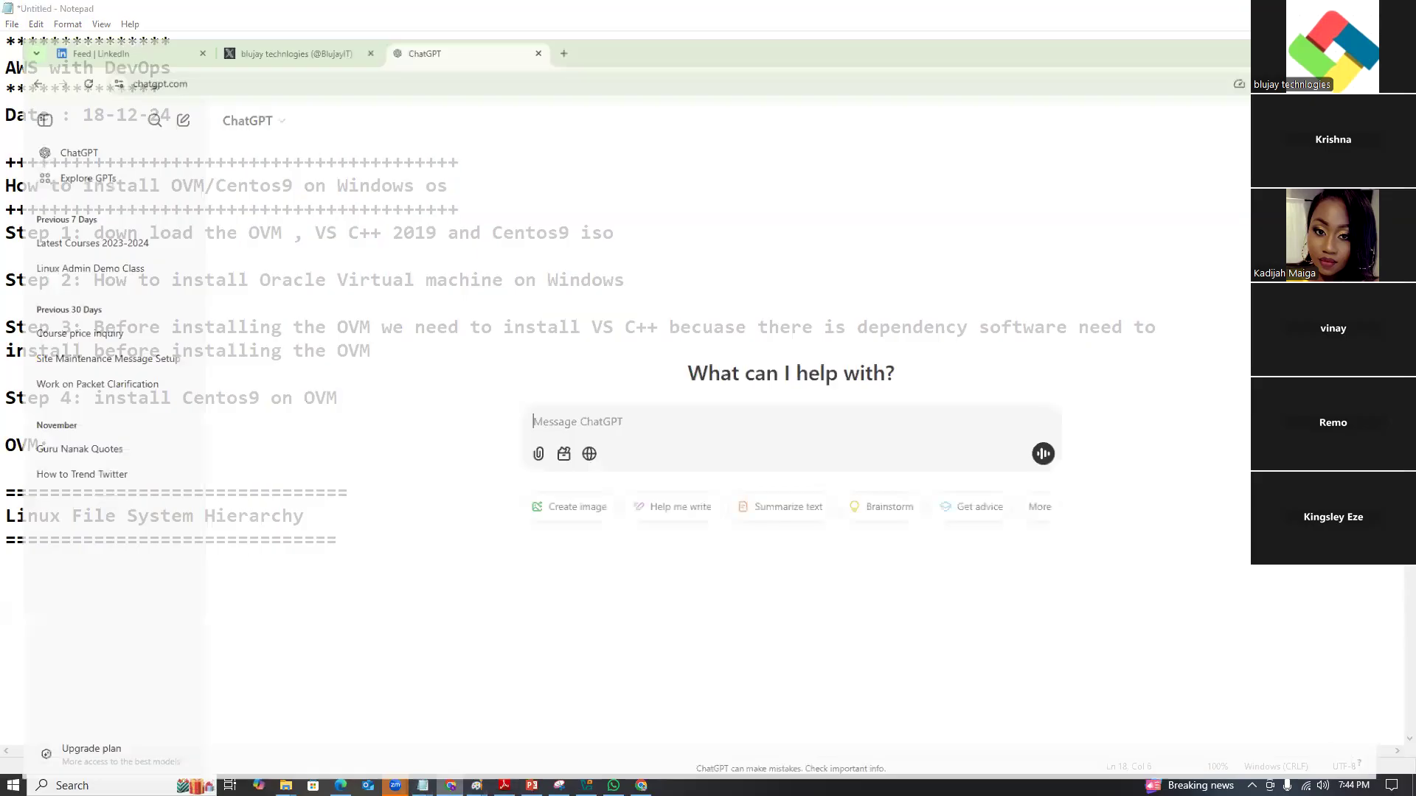
key("ctrl+t")
type("o")
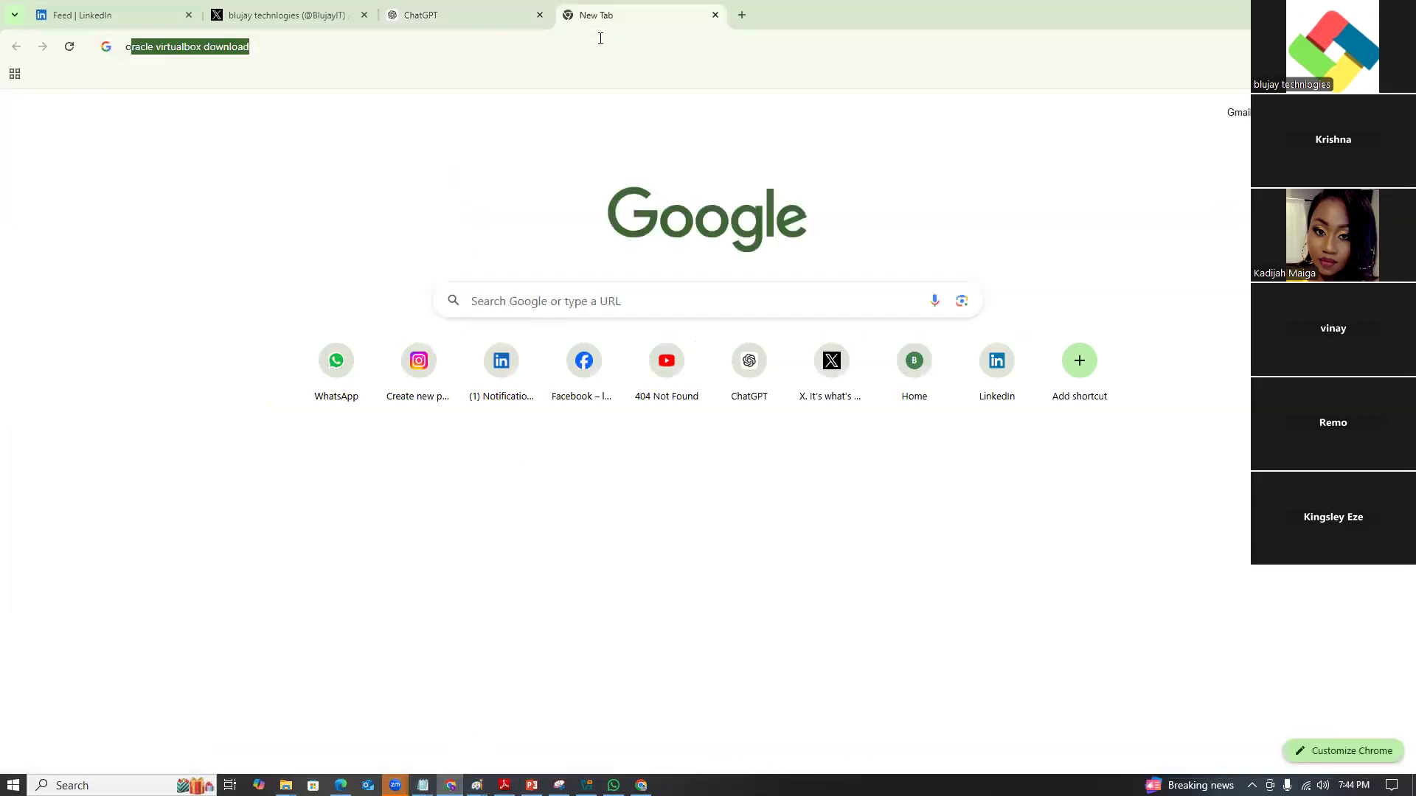
type("rac")
key("Return")
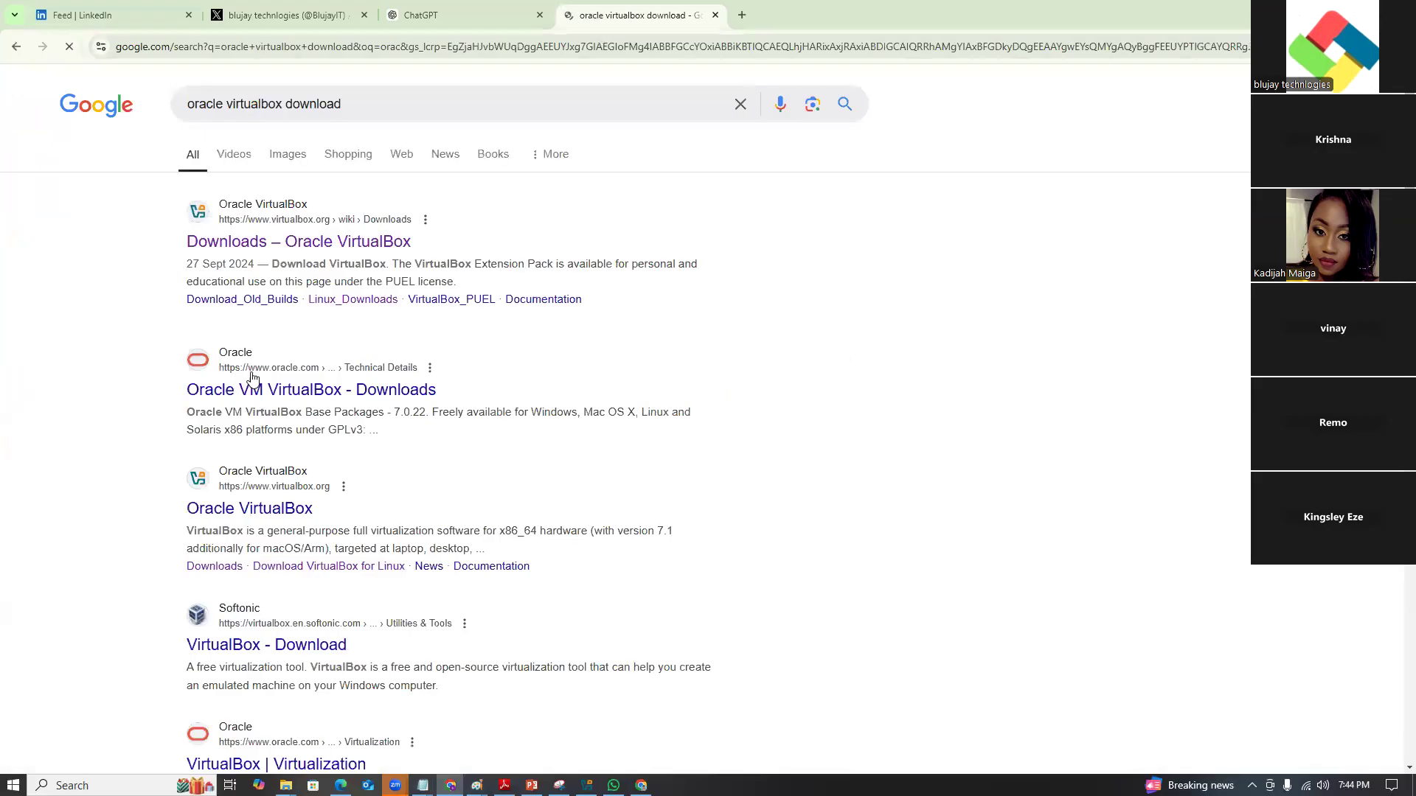
left_click(290, 244)
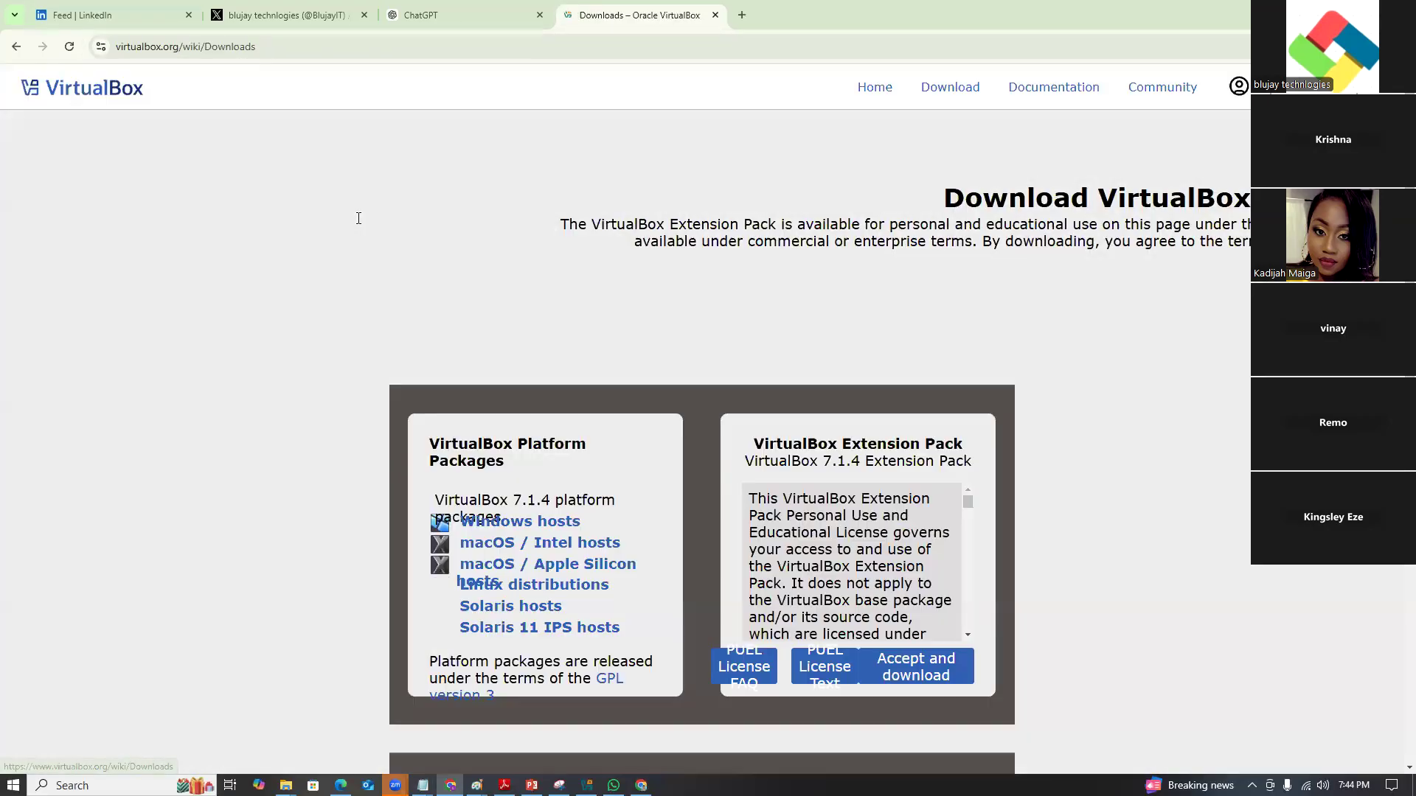
right_click(294, 511)
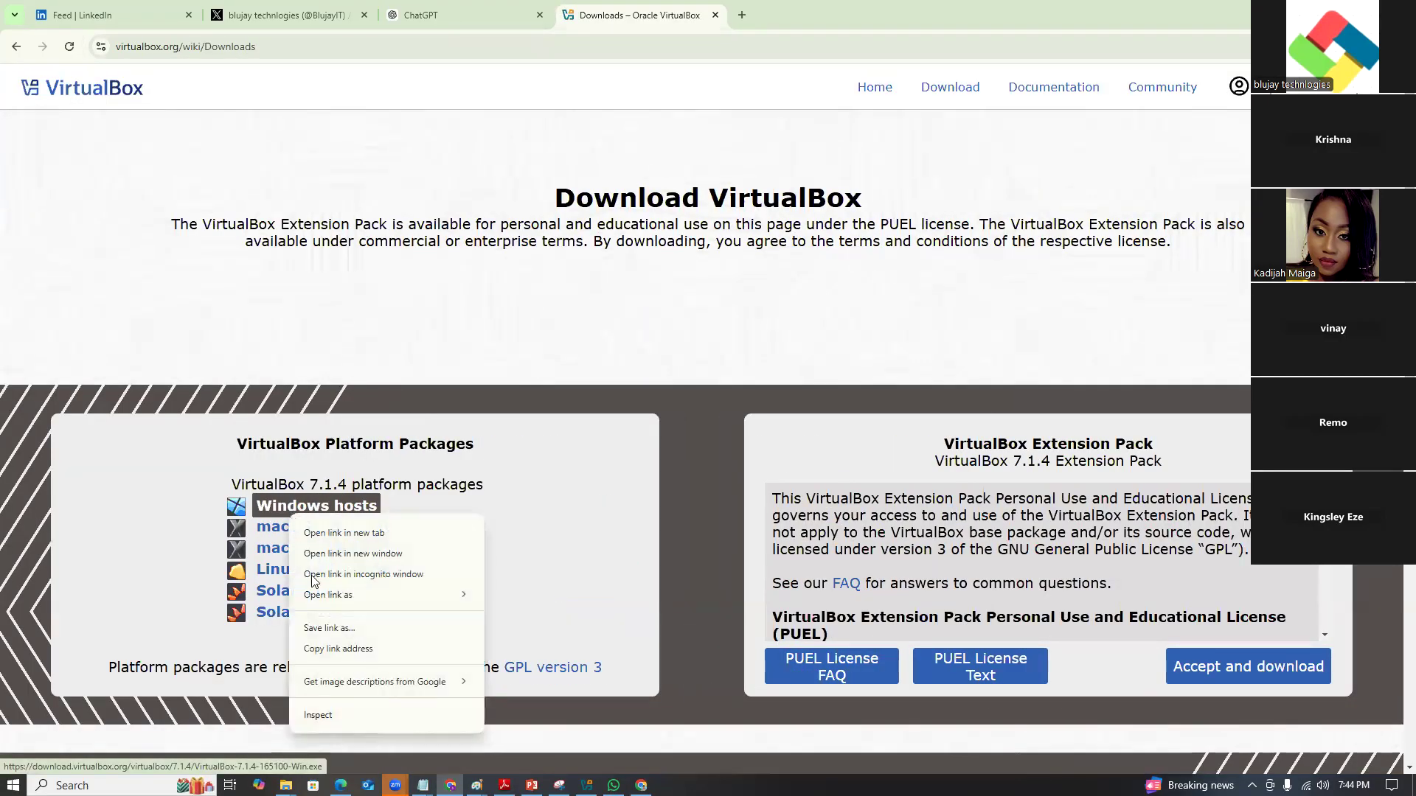
left_click(328, 648)
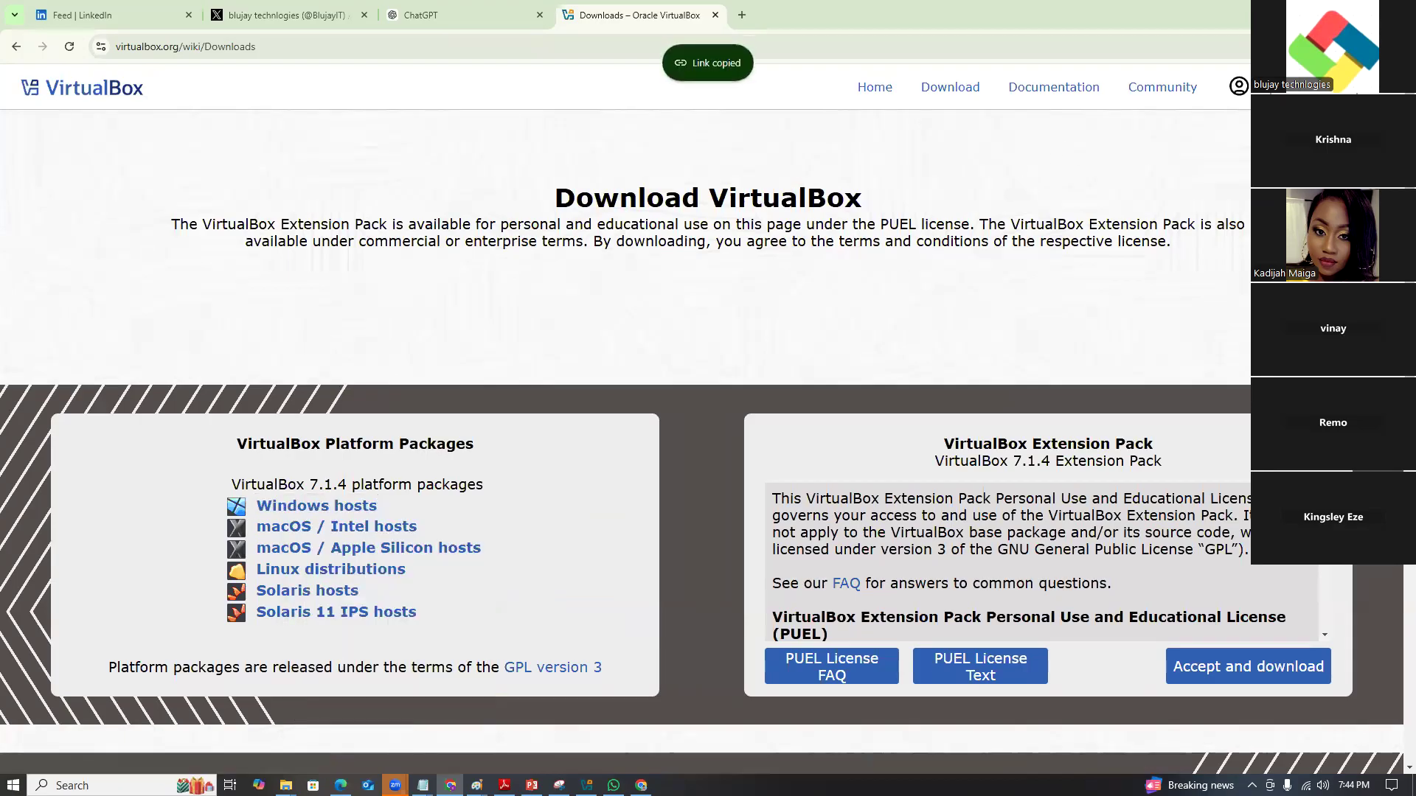
key("alt+Tab")
Paste the VirtualBox download link after 'OVM:' and leave a blank line.
right_click(124, 435)
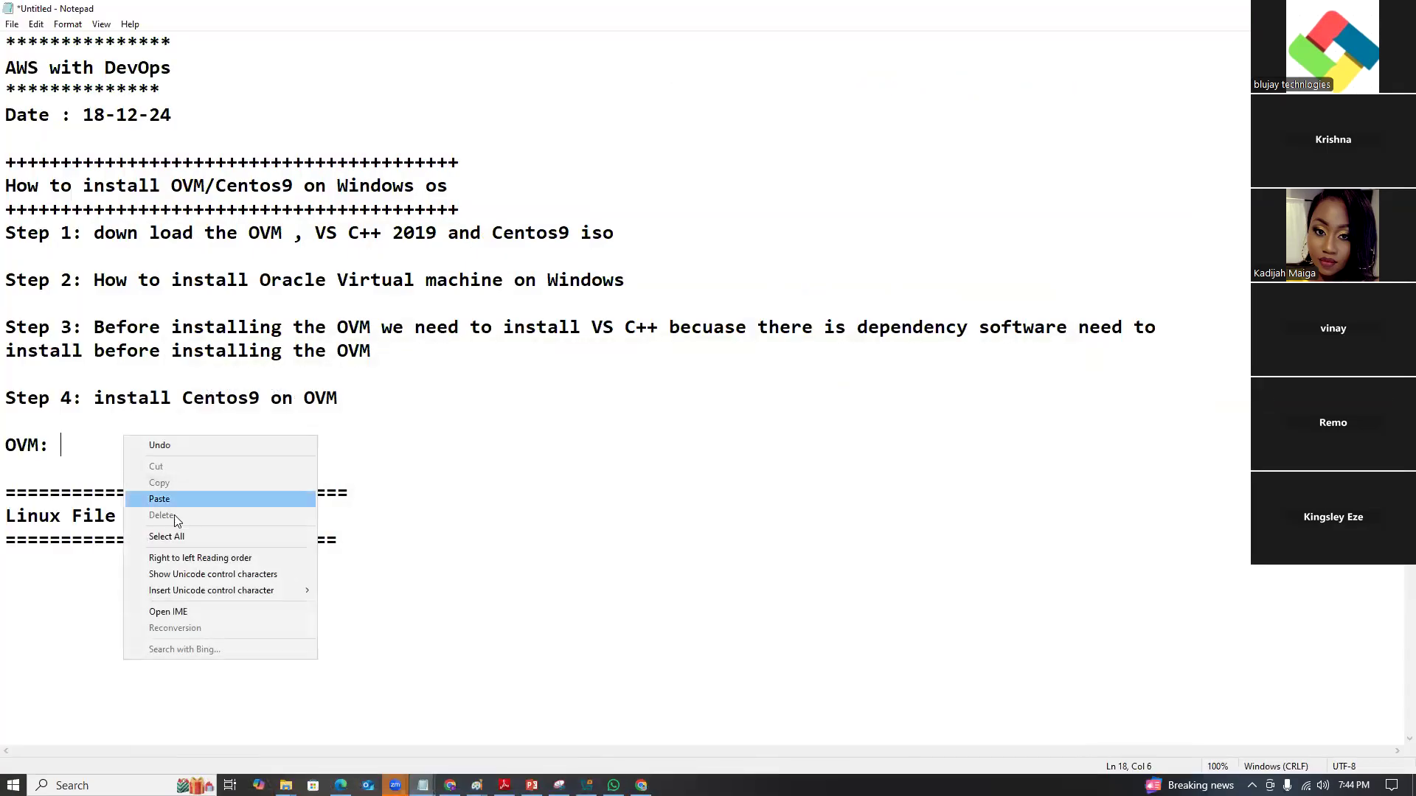
left_click(179, 501)
key("Return")
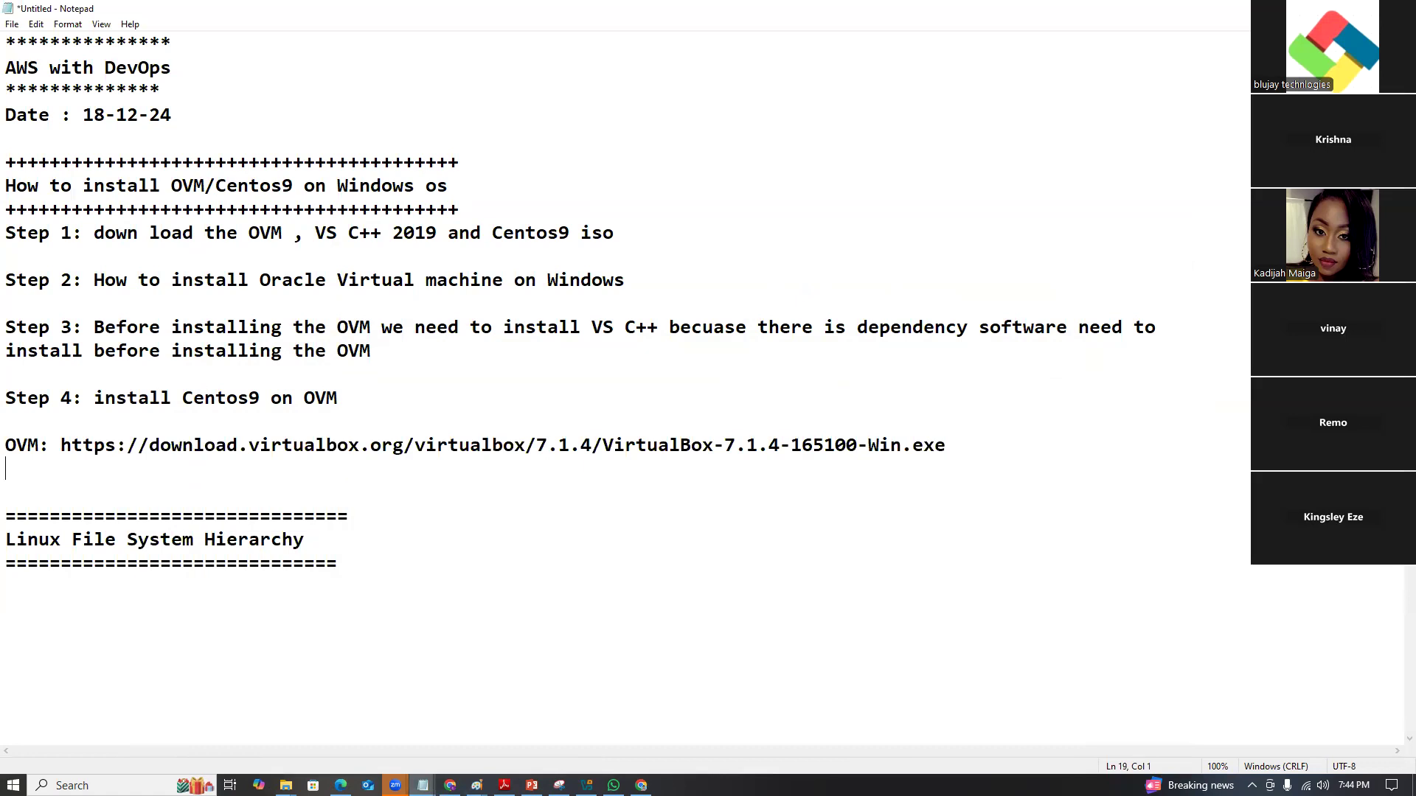
key("Return")
Add a 'VS C++' line with the VS C++ 2019 link copied from the chat.
type("C")
key("BackSpace")
type("VS C++ :")
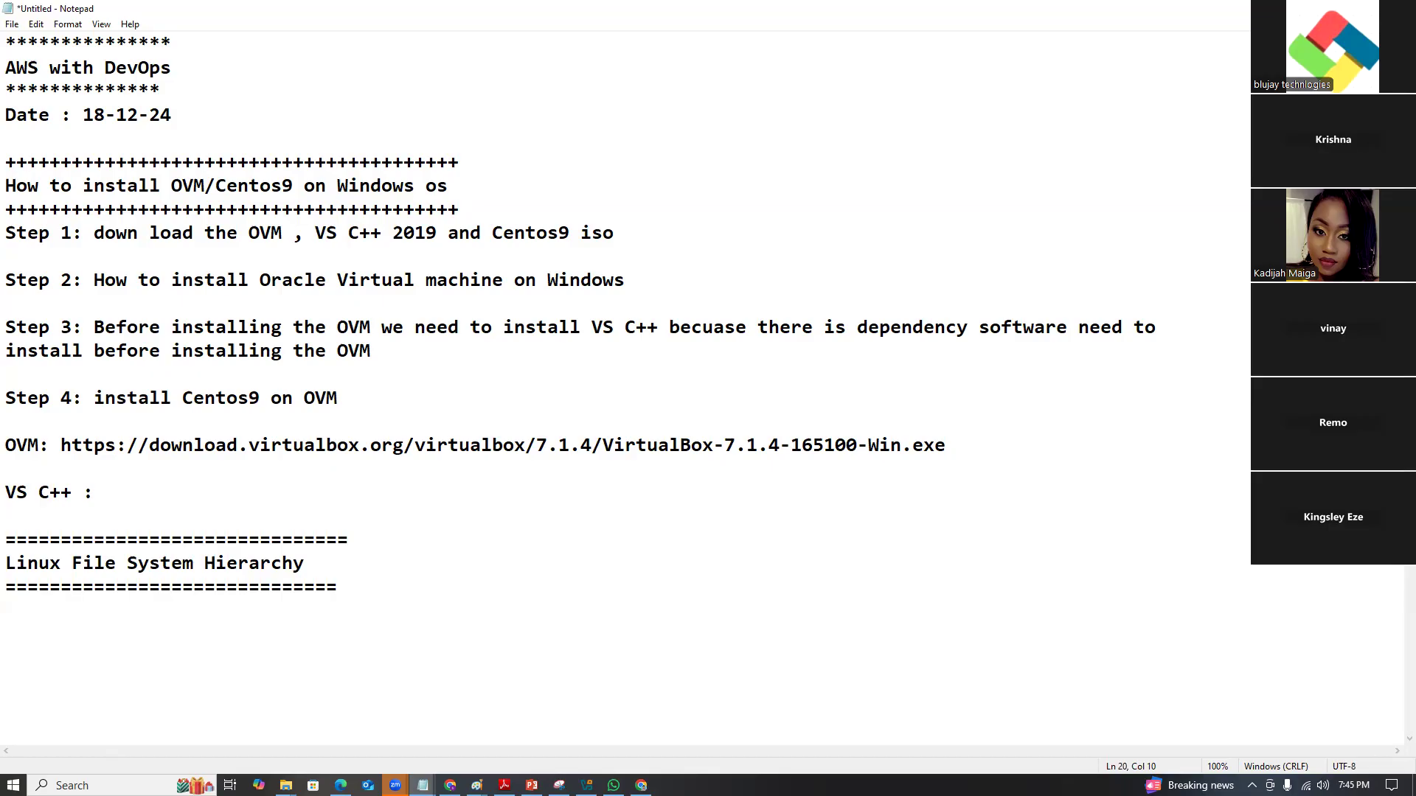
left_click(612, 786)
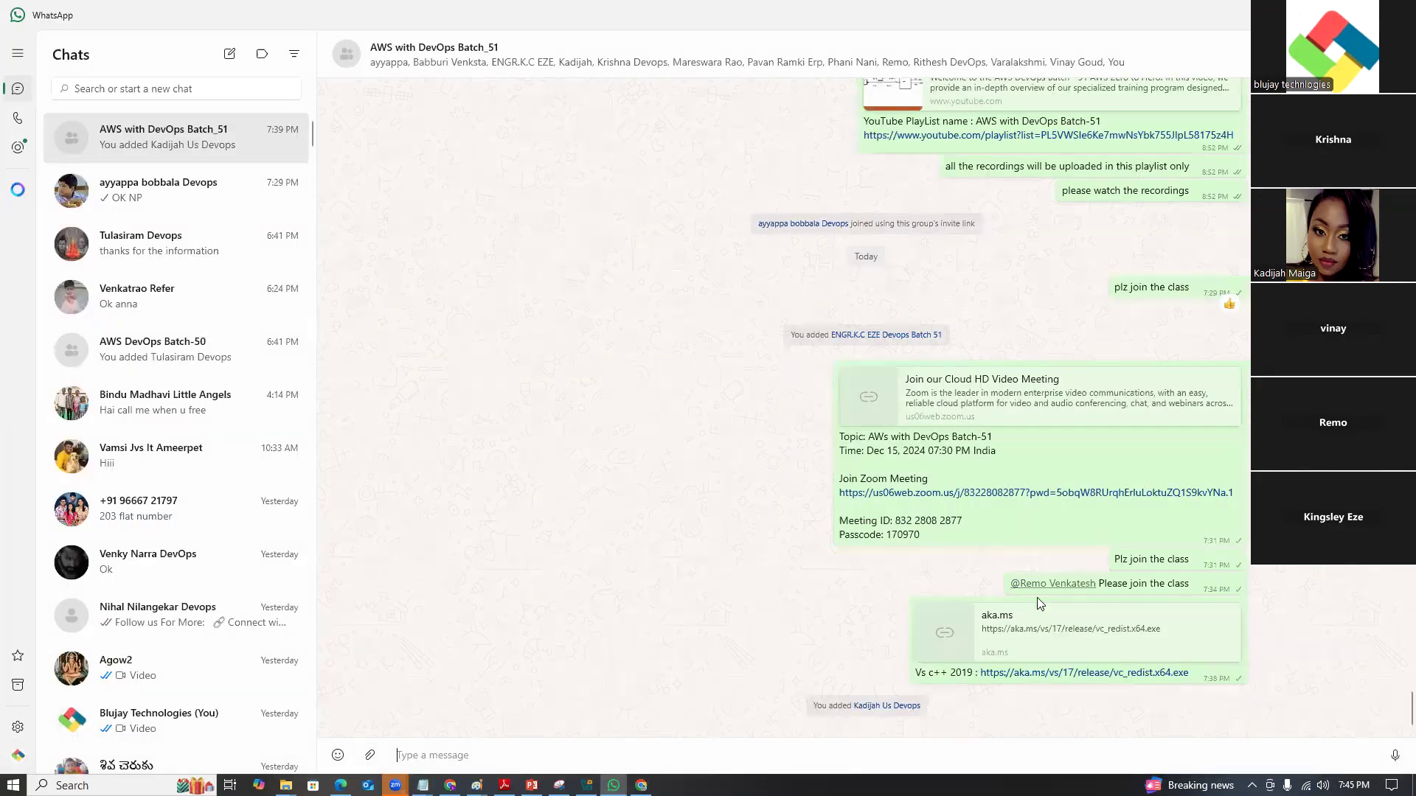
right_click(1051, 673)
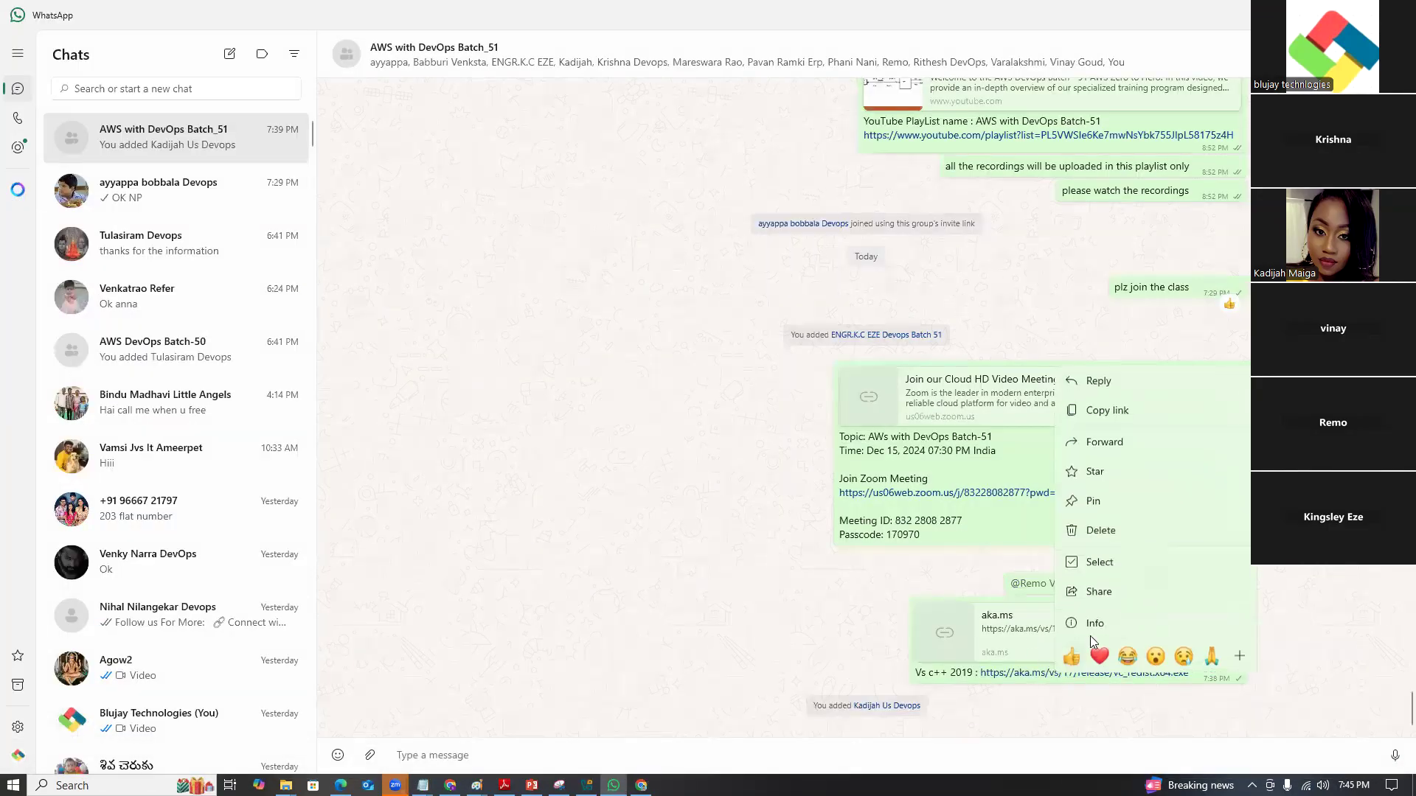
left_click(1112, 411)
key("alt+Tab")
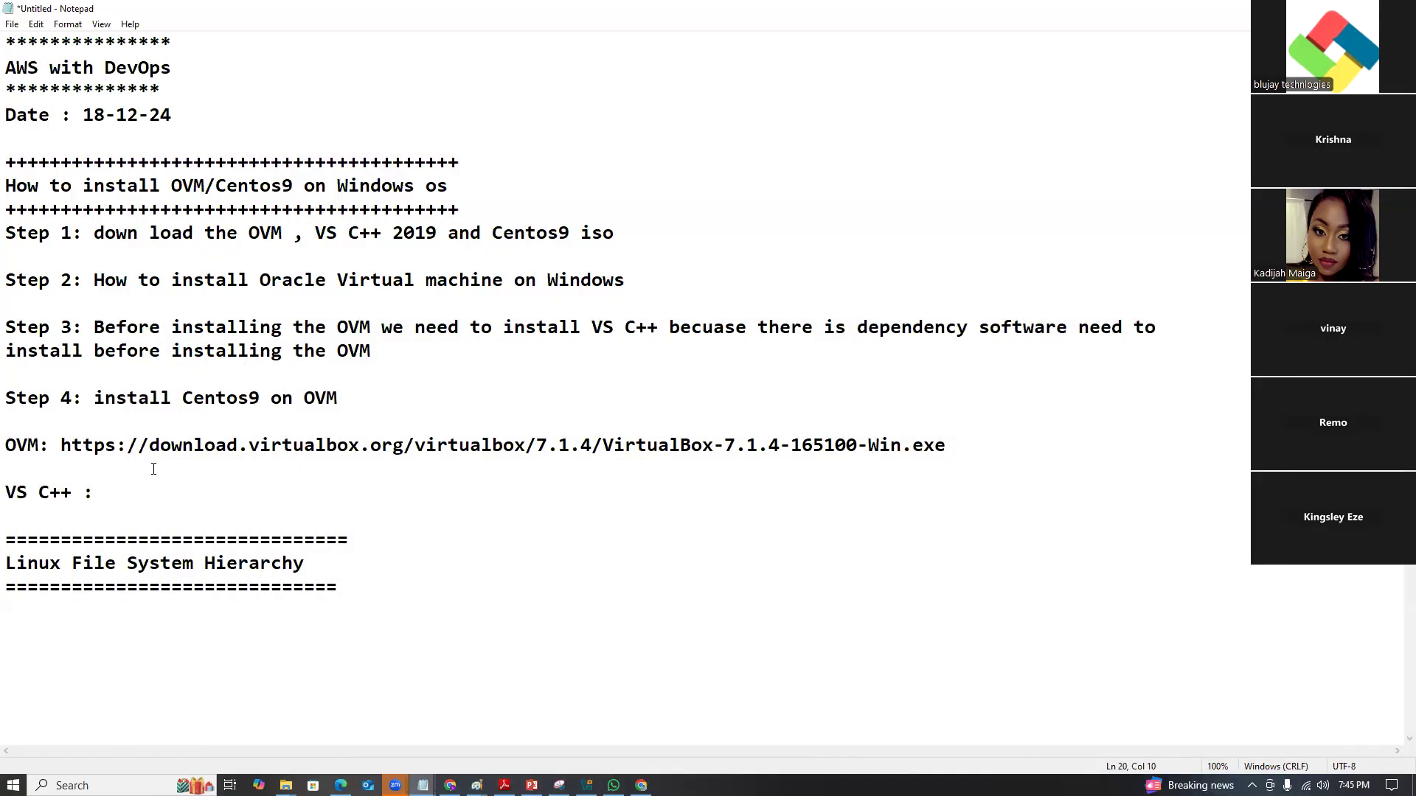
key("ctrl+v")
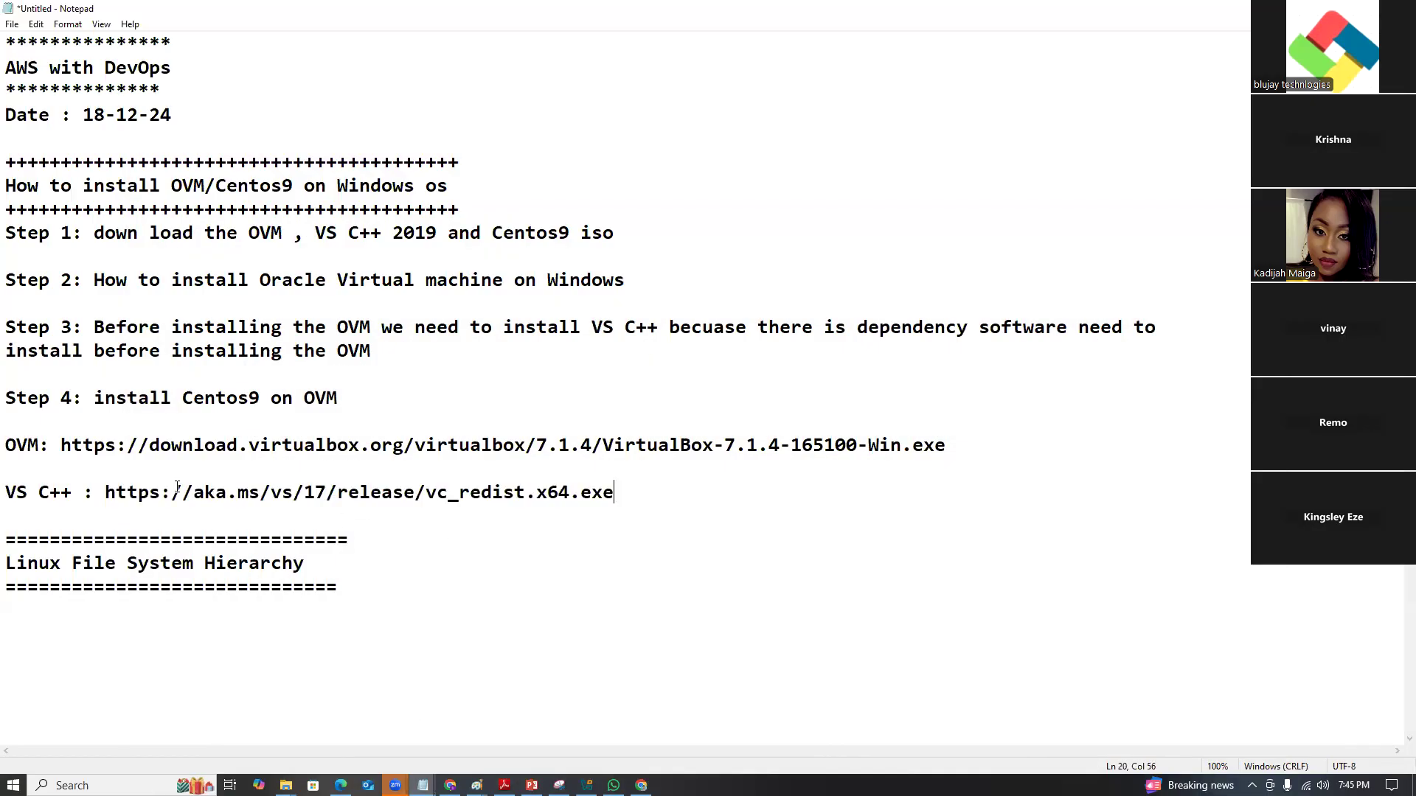
Add a 'Centos9 iso url' label two lines below the VS C++ link.
key("Return")
key("Return")
type("Cejt")
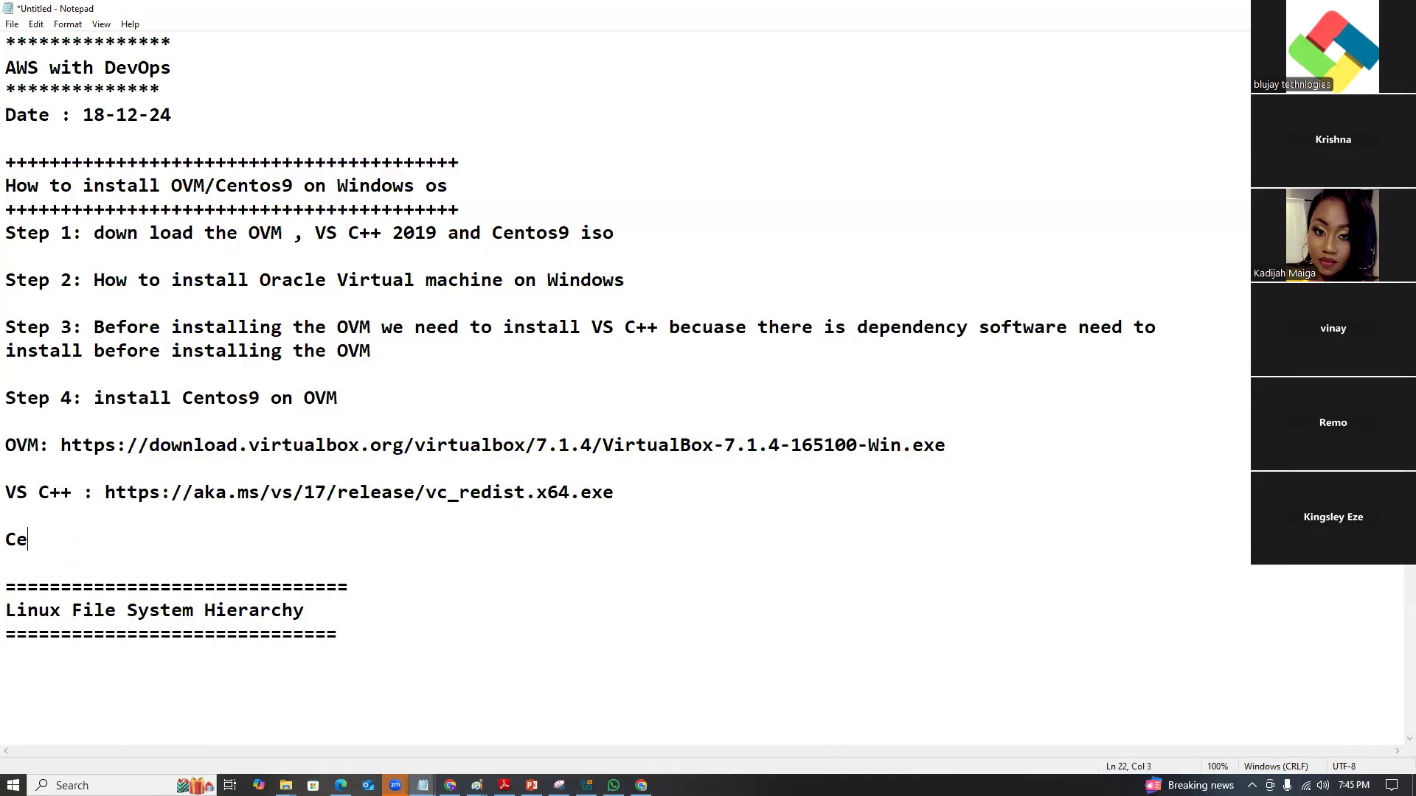
key("BackSpace")
key("BackSpace")
type("ntos9 iso link")
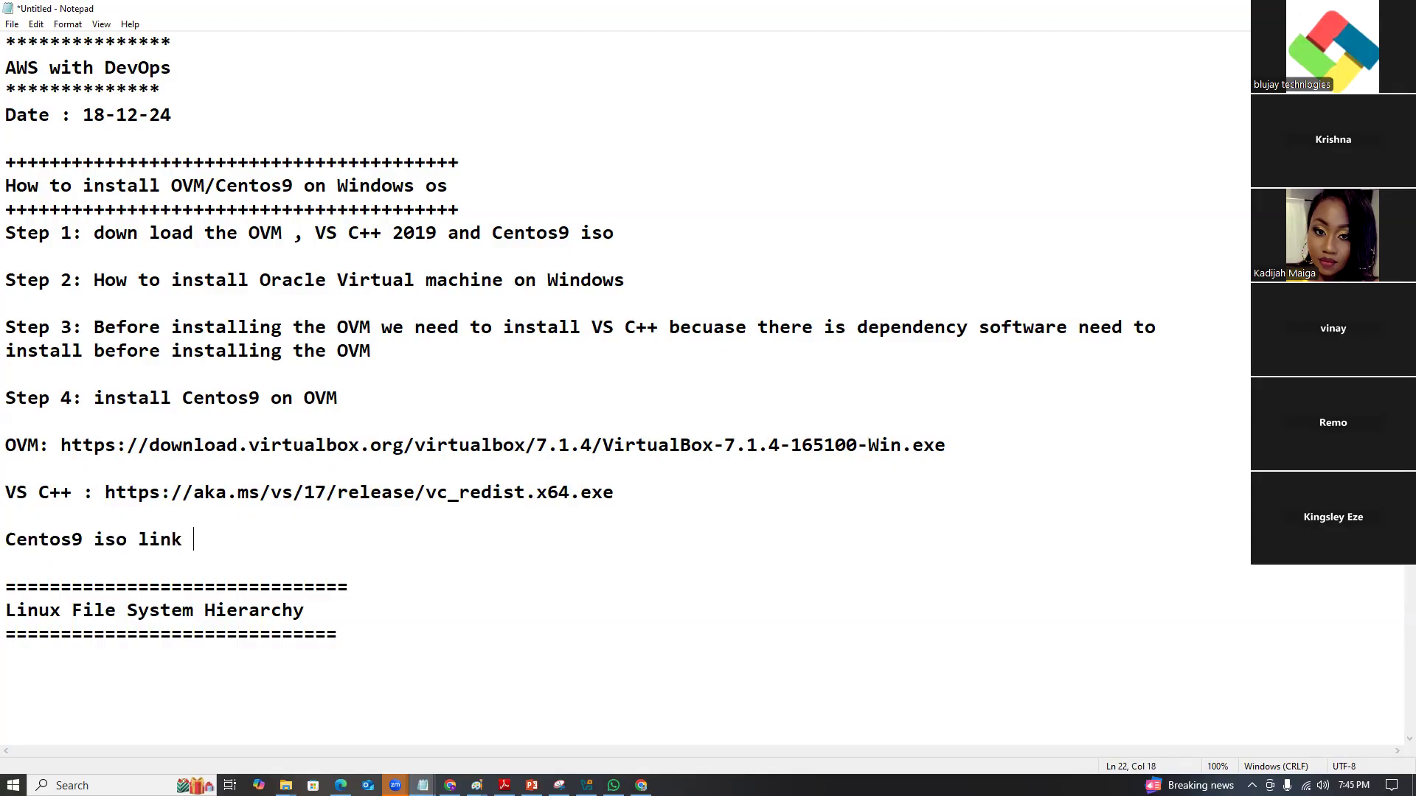
key("BackSpace")
key("BackSpace")
key("BackSpace")
key("BackSpace")
type("url")
Search 'centos9 iso download' and copy the x86_64 ISO mirrors link from centos.org.
left_click(641, 785)
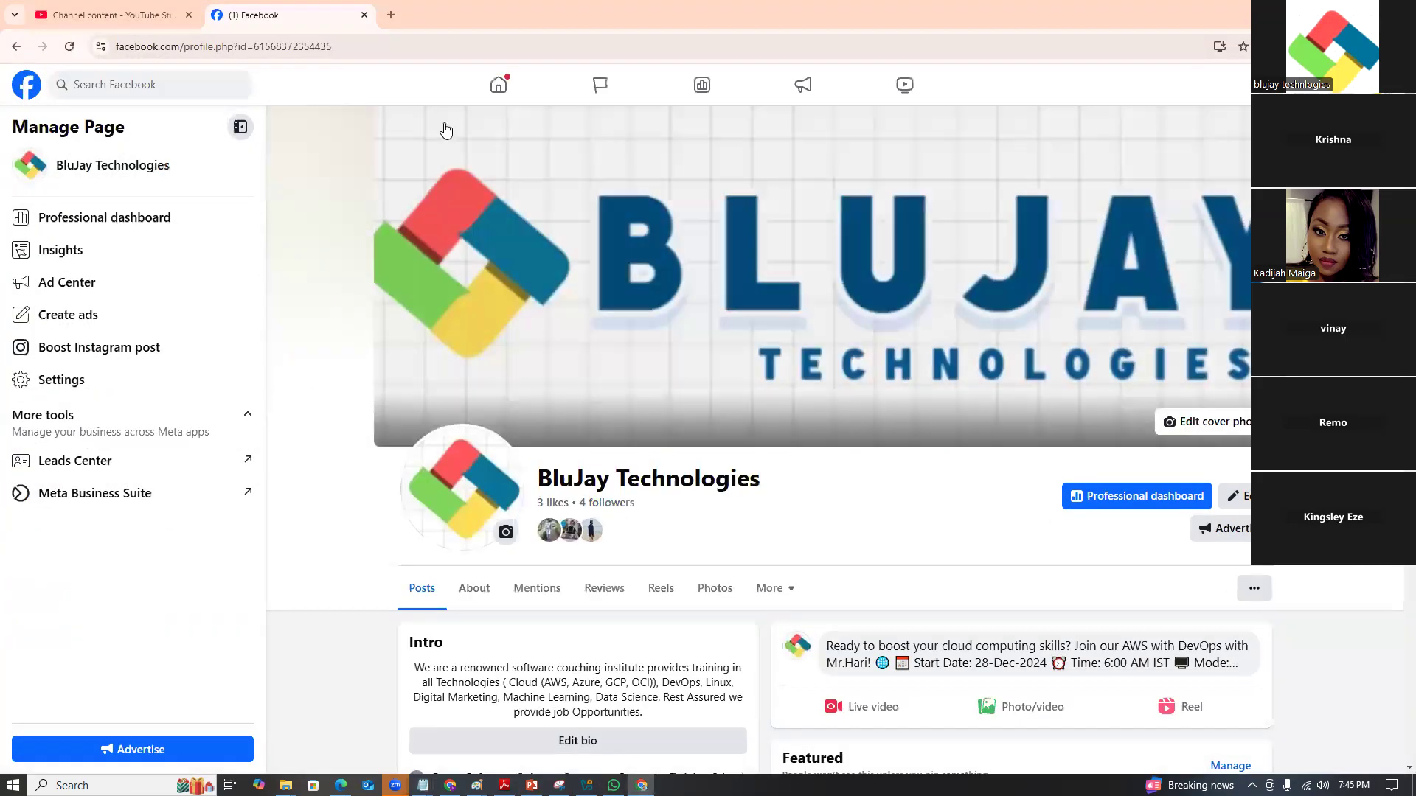
key("ctrl+t")
type("cent")
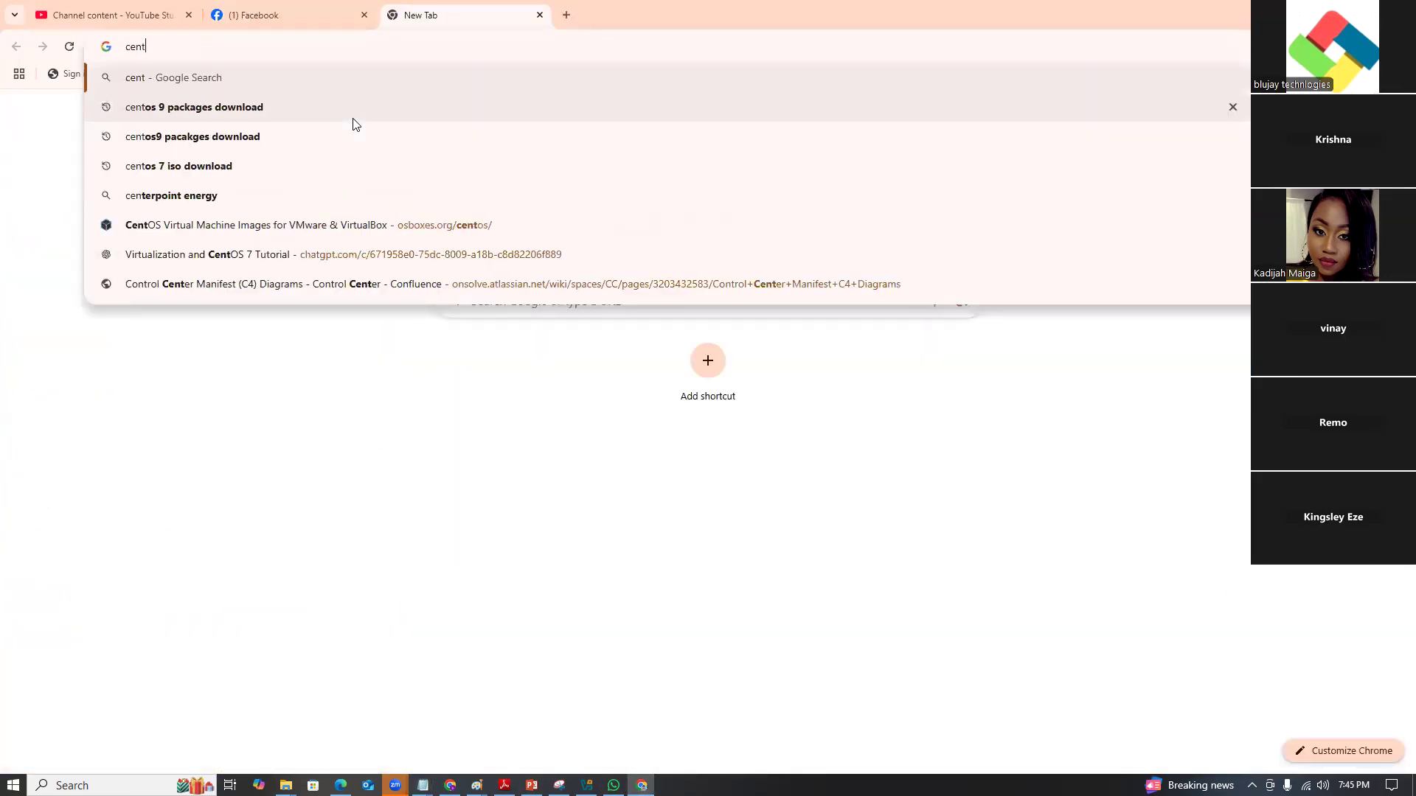
type("os9 is")
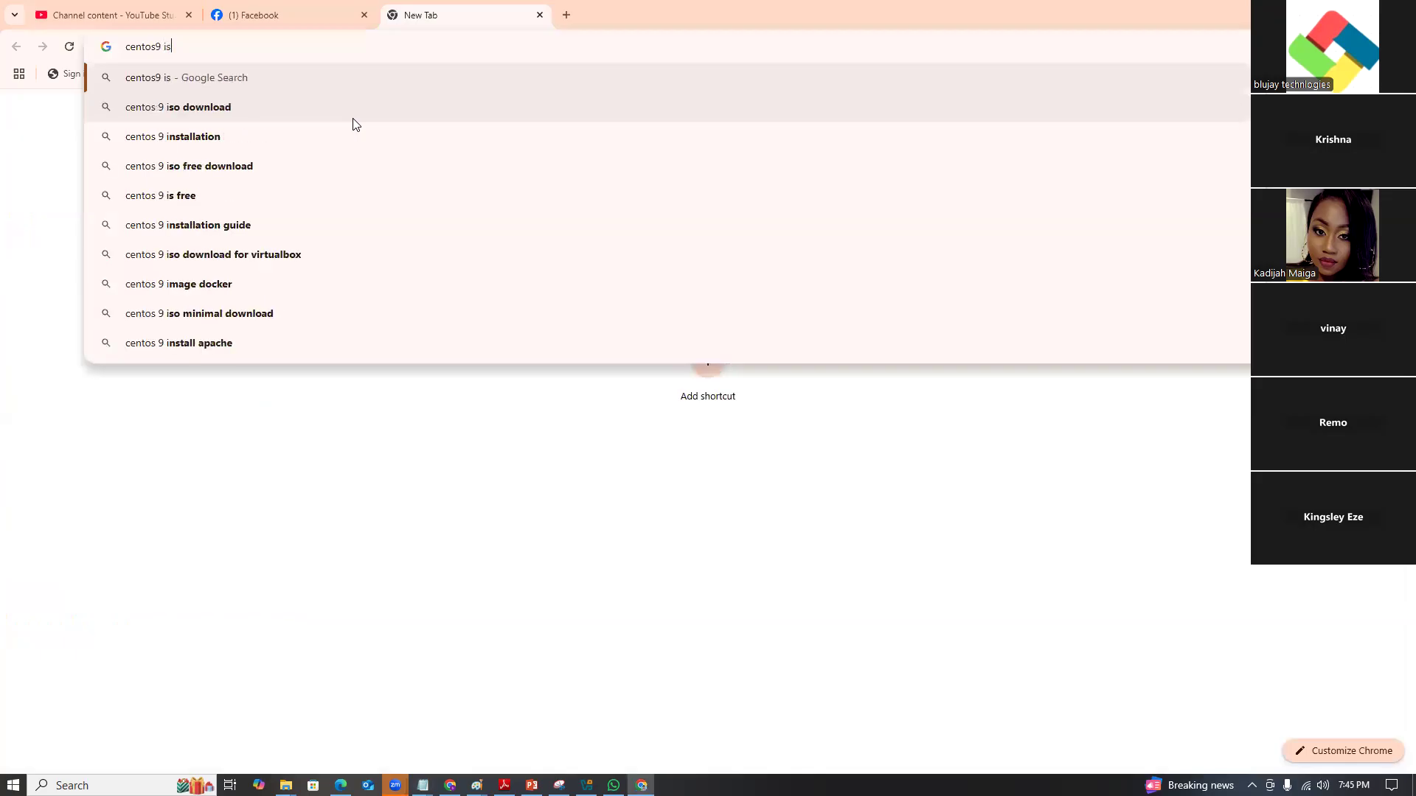
type("o download")
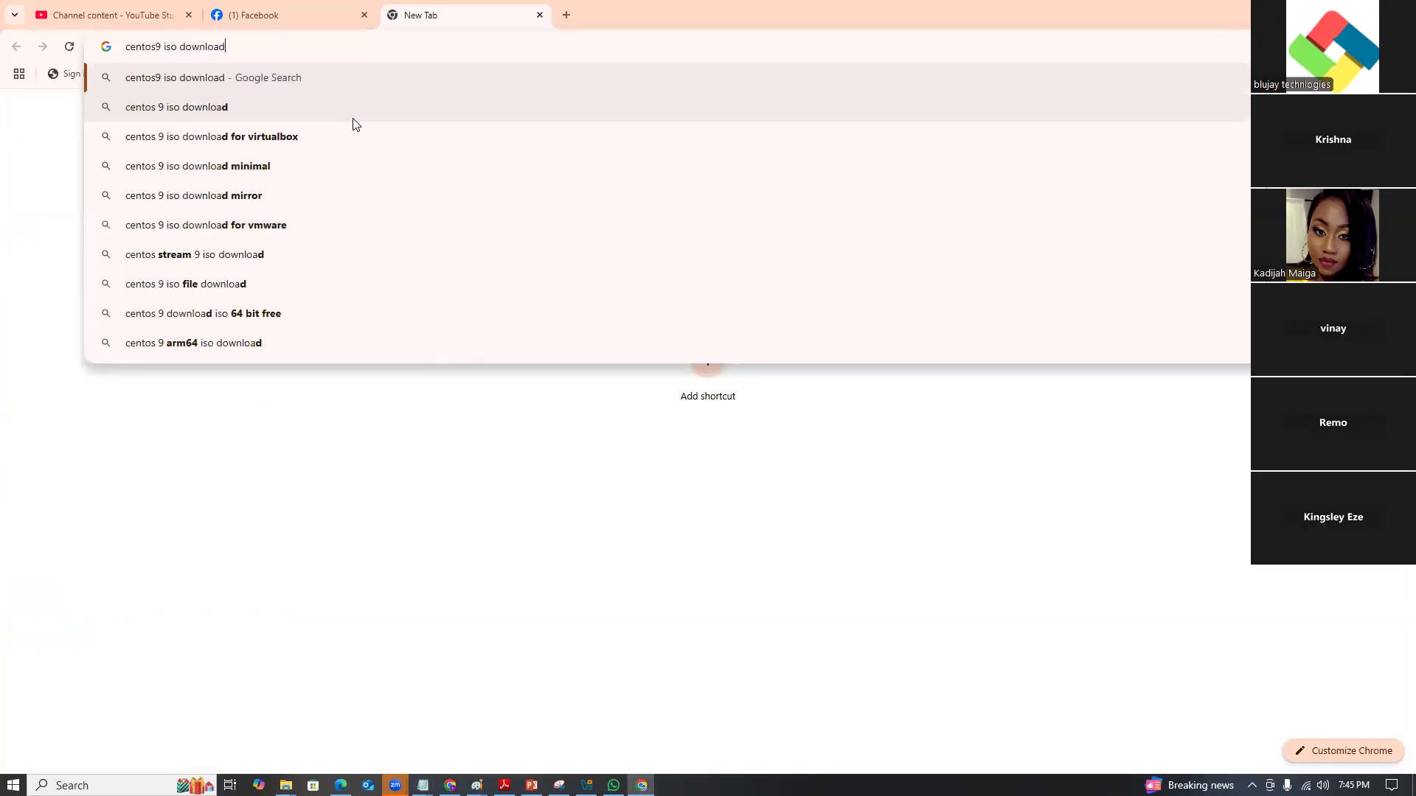
key("Return")
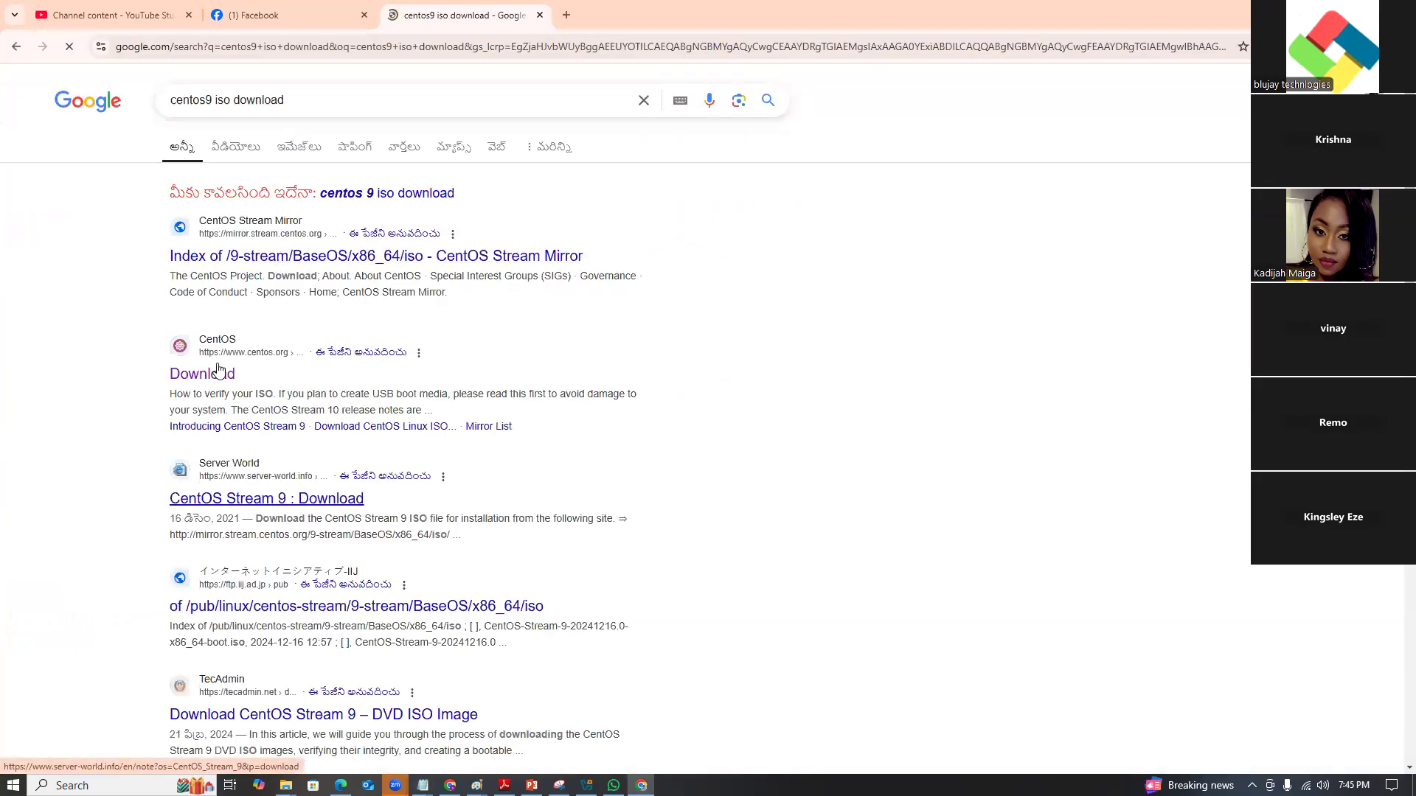
left_click(216, 376)
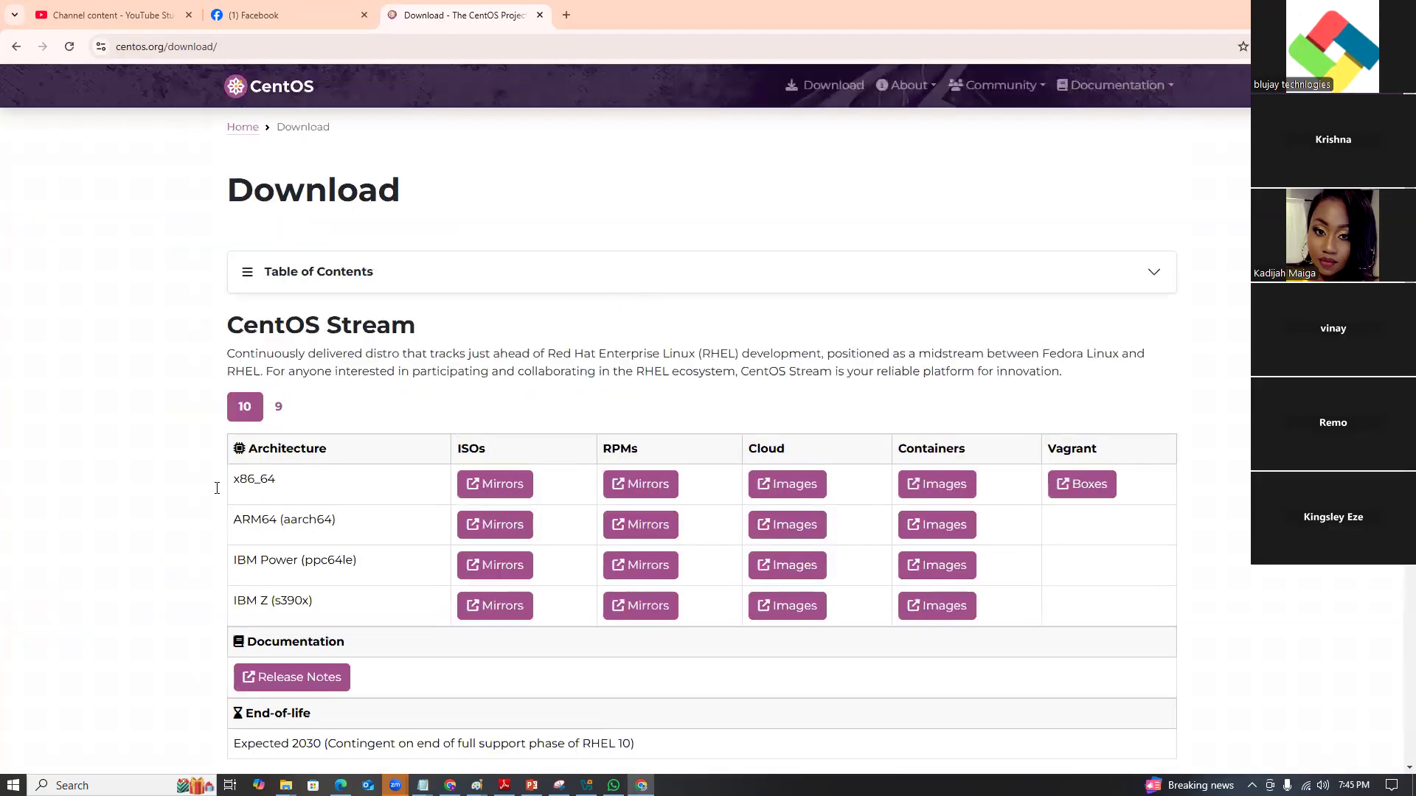
right_click(492, 488)
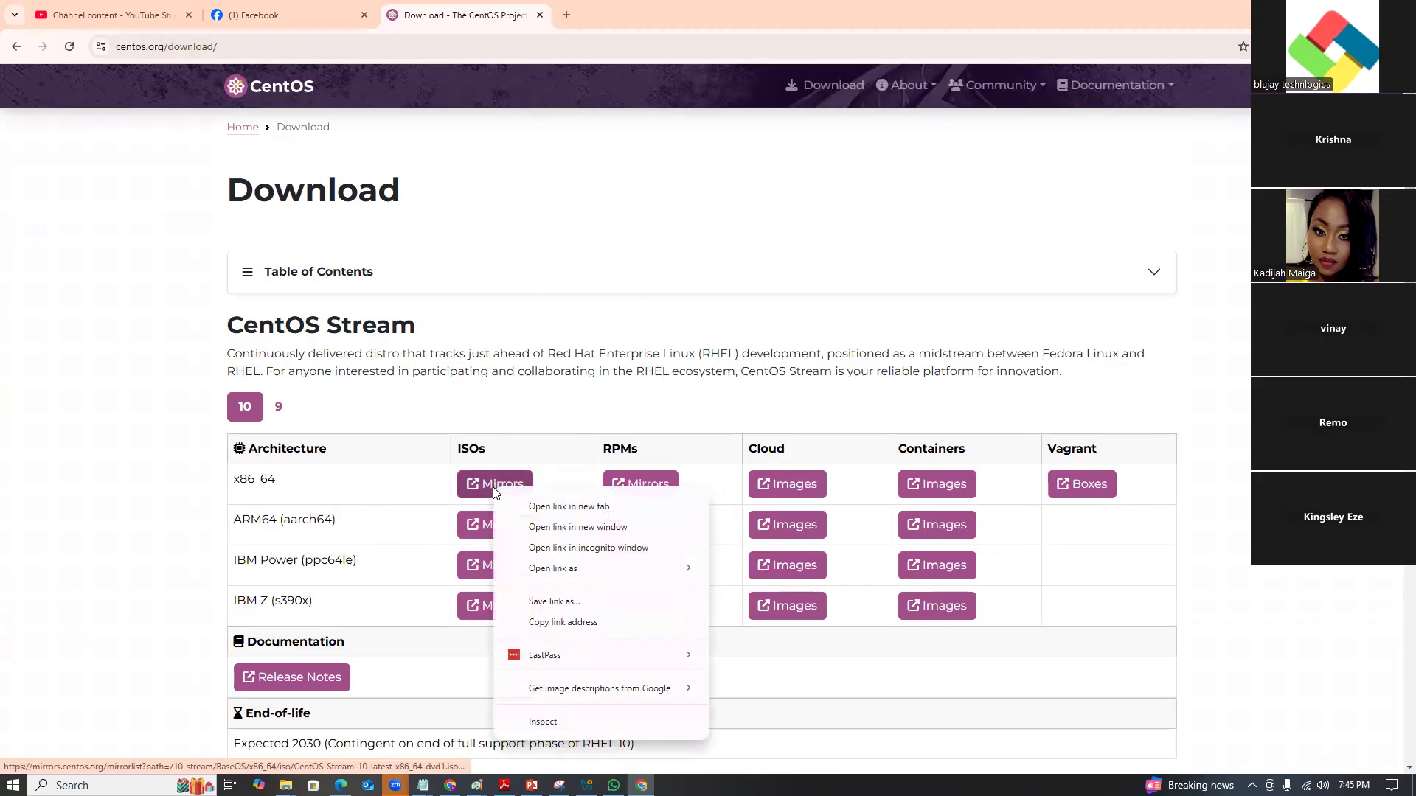
left_click(564, 623)
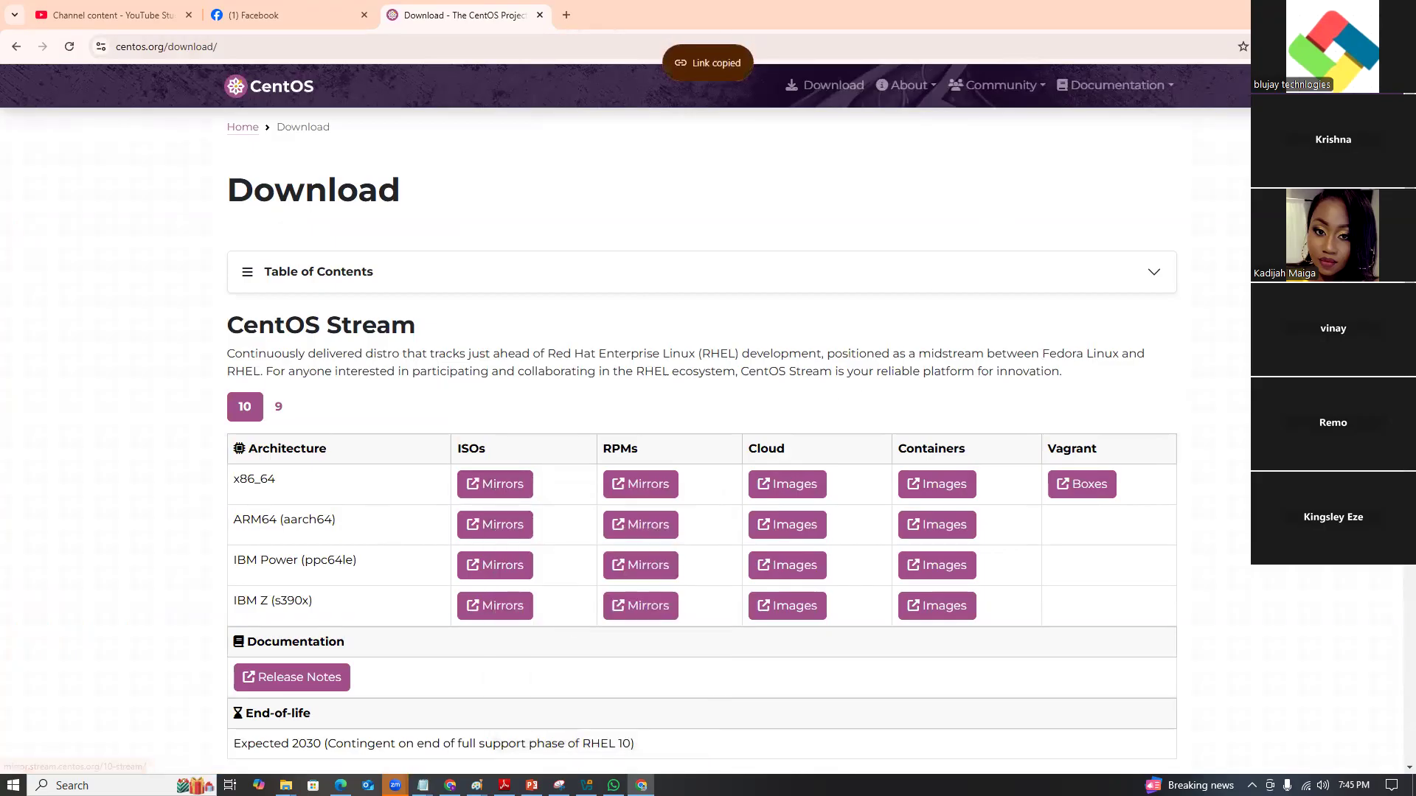
key("alt+Tab")
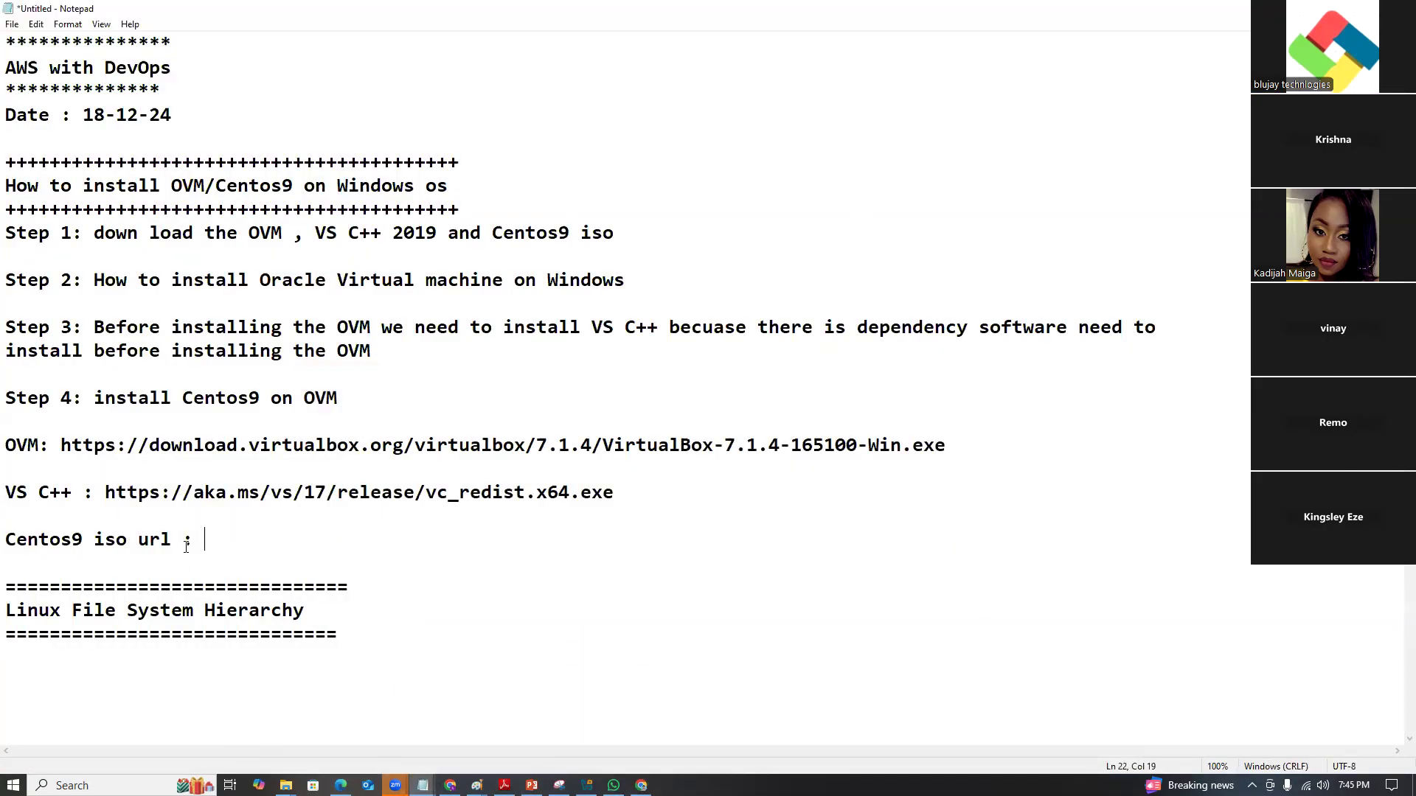
Paste the CentOS ISO mirror link after the url label, then show the desktop.
key("ctrl+v")
left_click_drag(396, 752, 516, 747)
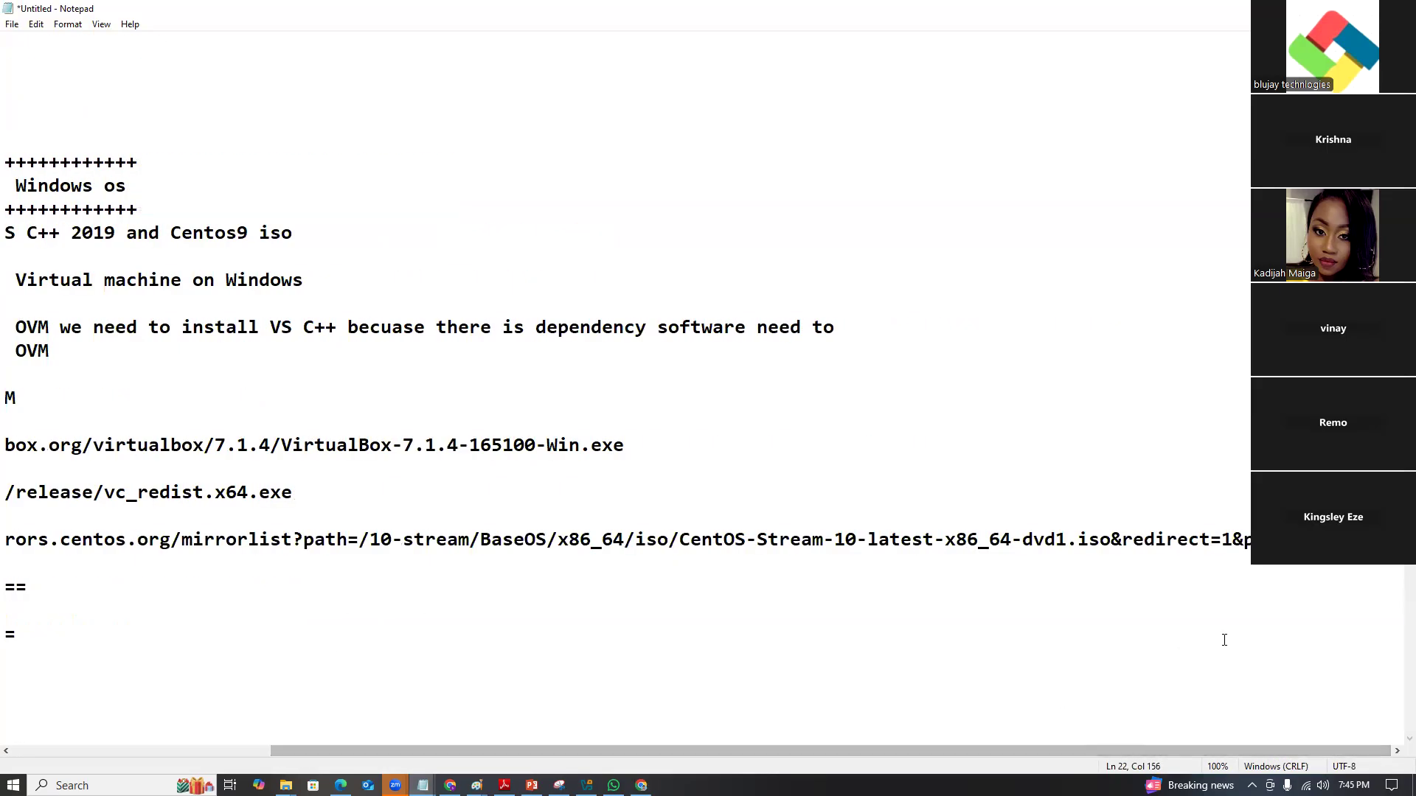
key("Return")
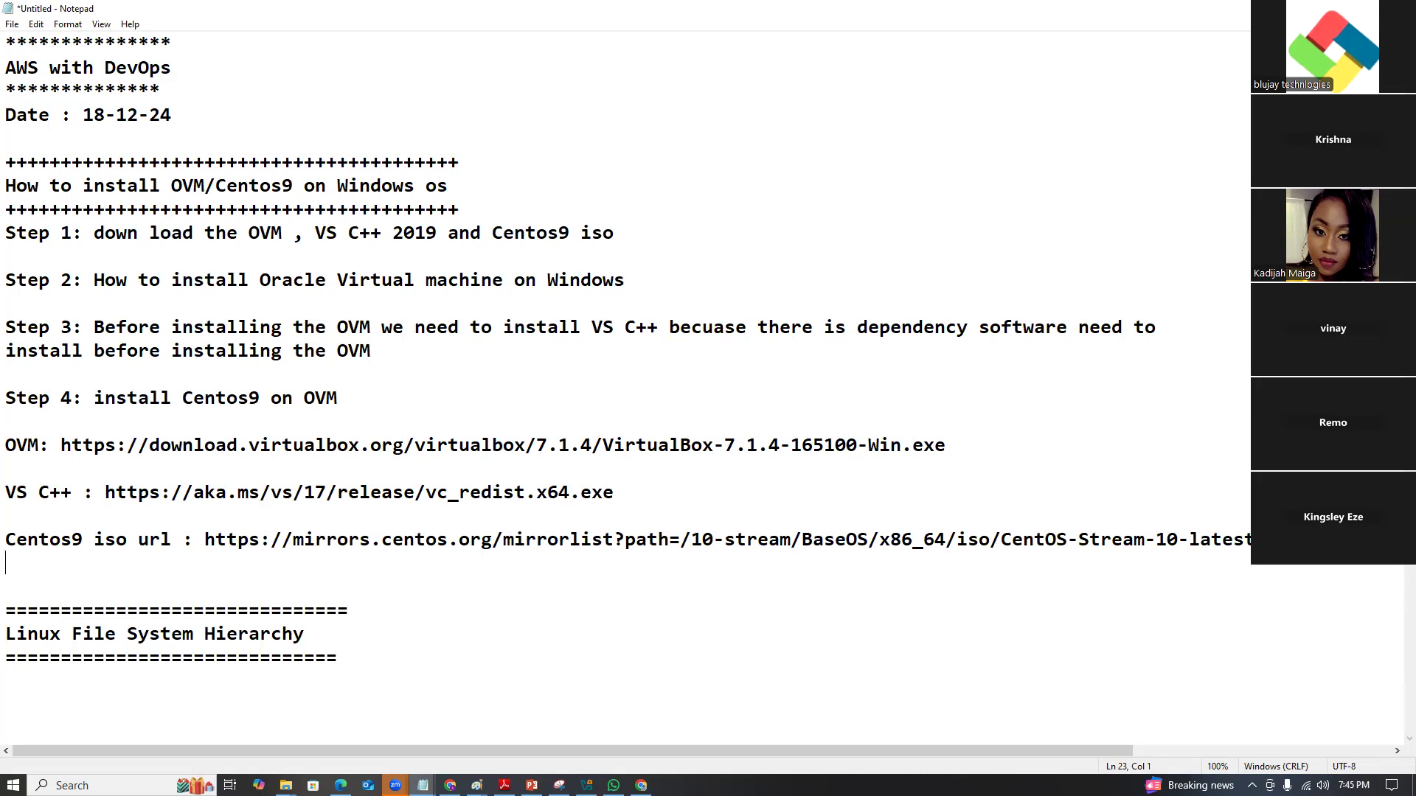
key("super+d")
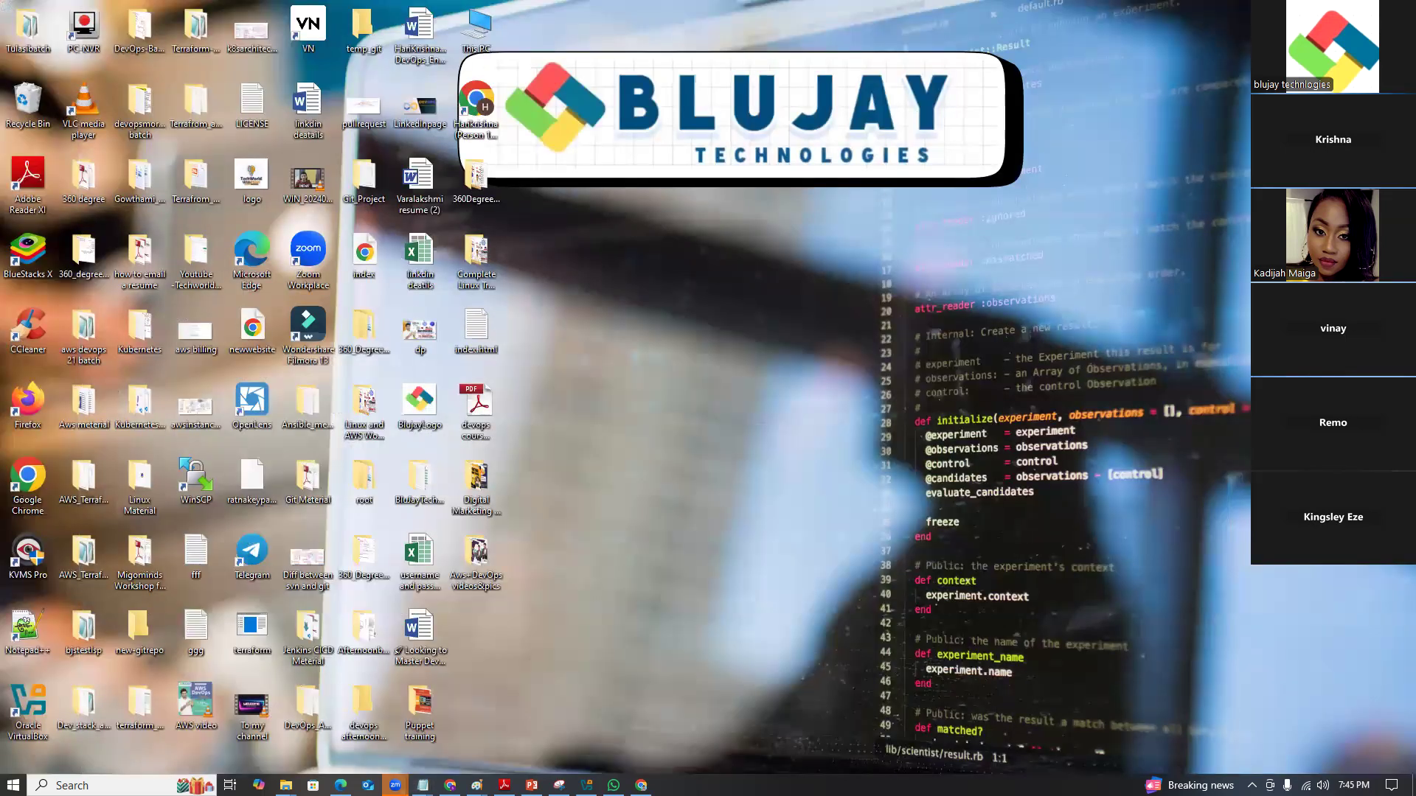
Restore the Untitled - Notepad installation notes from the taskbar.
left_click(107, 785)
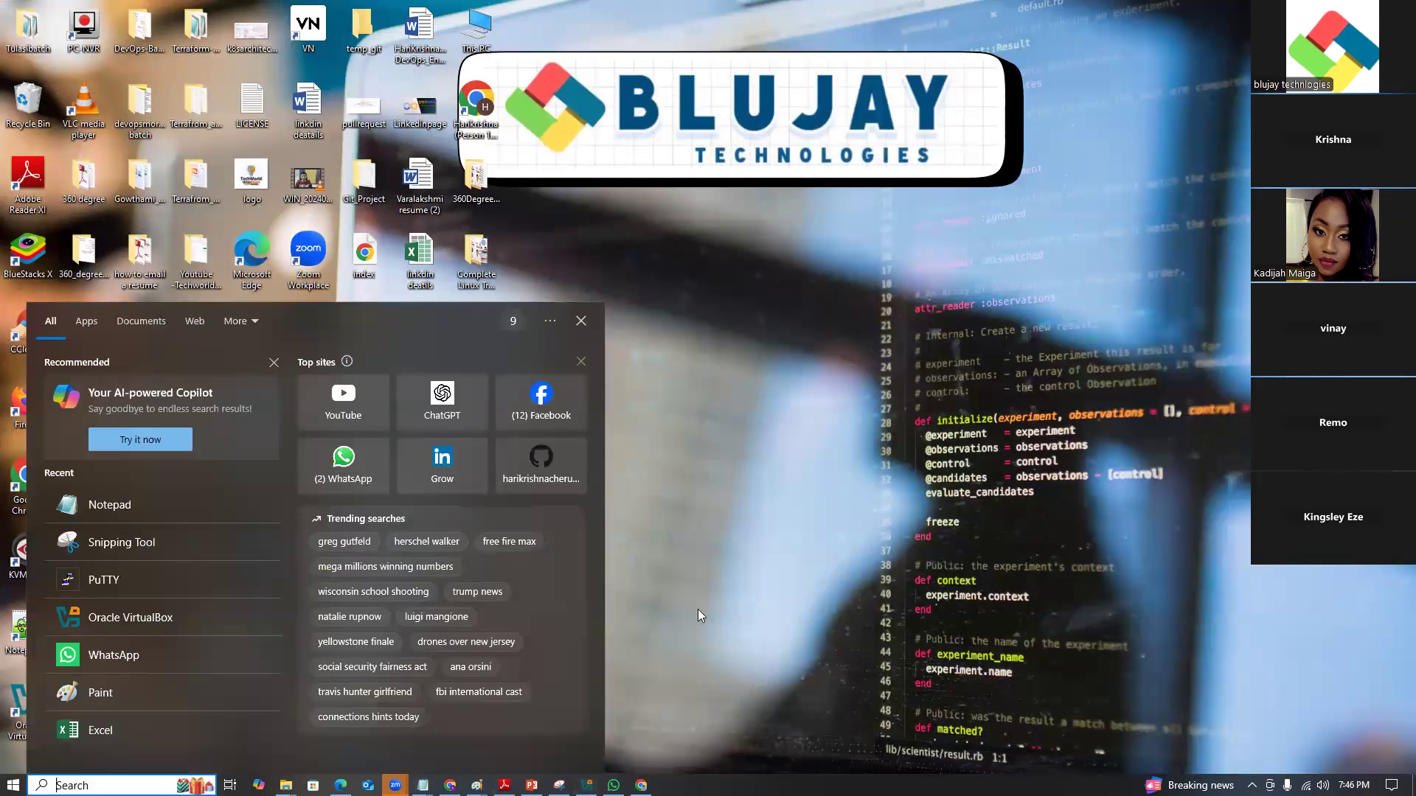
left_click(794, 581)
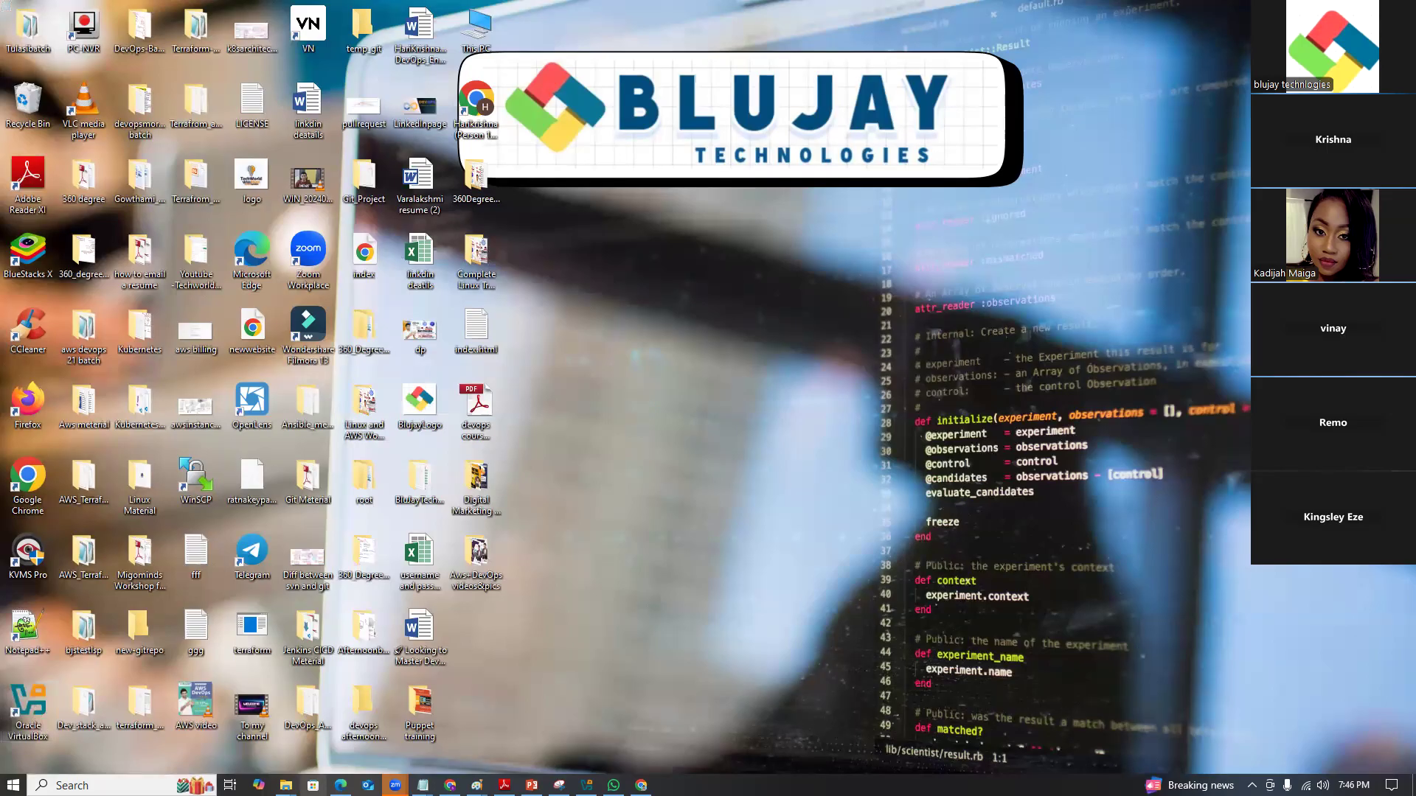
mouse_move(422, 785)
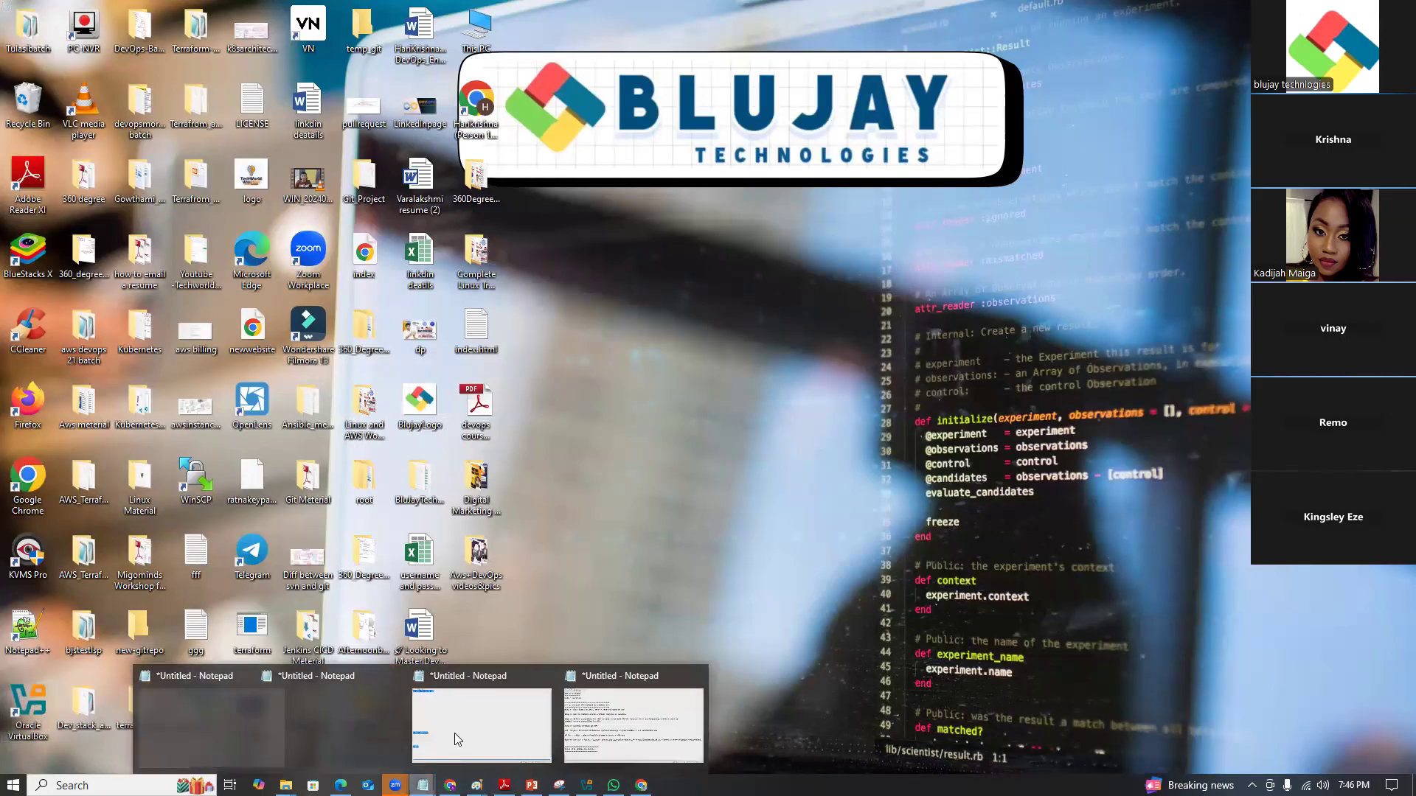
left_click(454, 732)
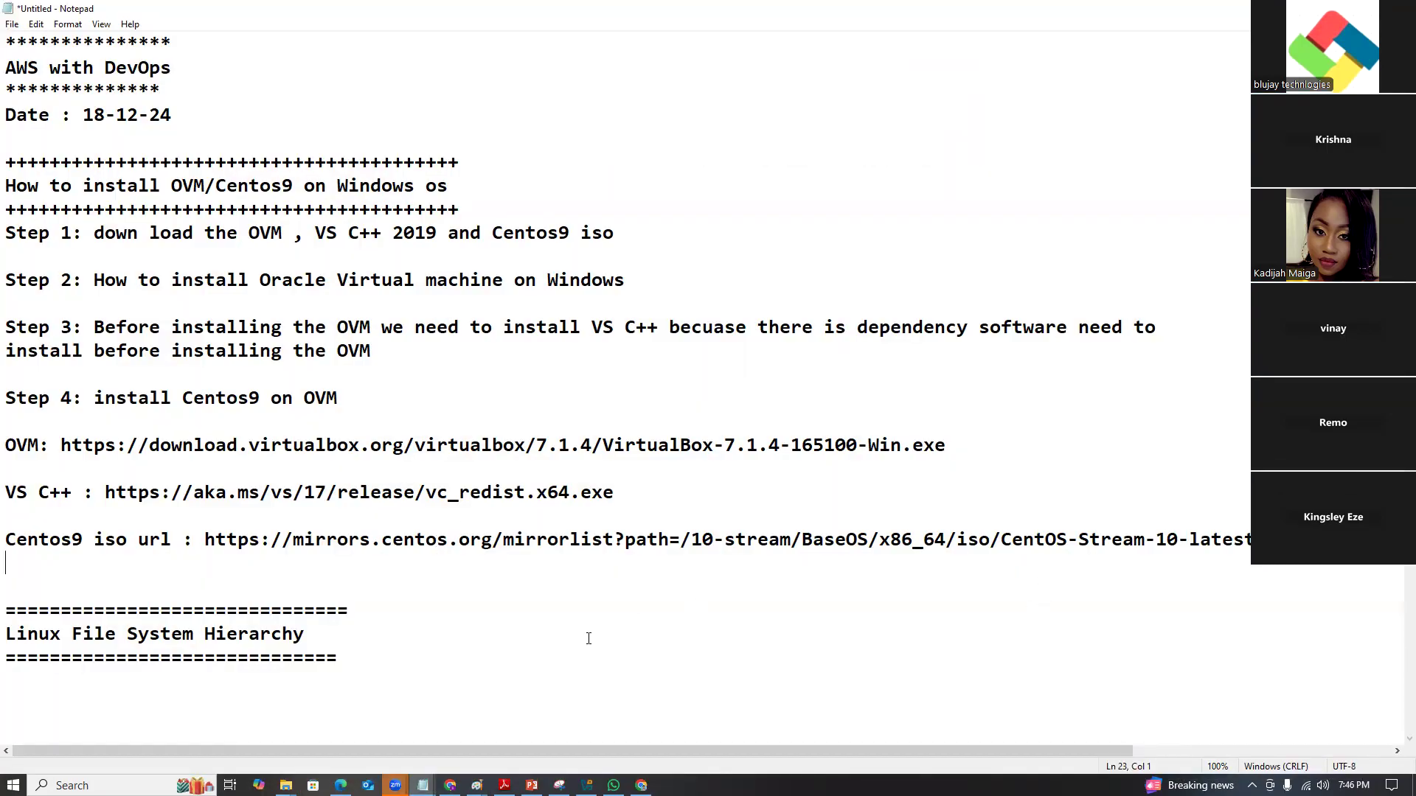
Add the line 'How to uninstall the ovm and vs c++ softwares on windows machine.' to the notes.
key("Return")
type("How to i")
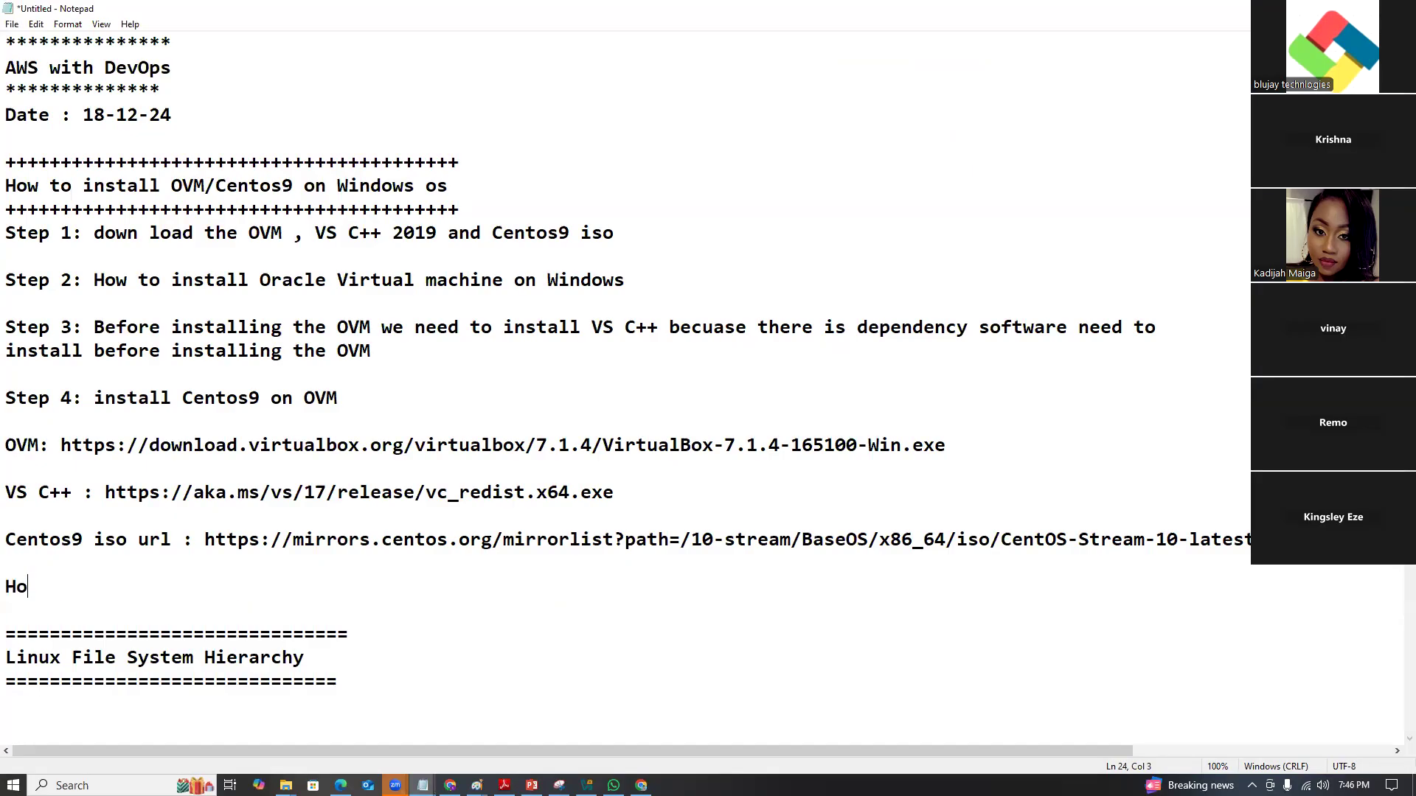
key("BackSpace")
type("unistal")
key("BackSpace")
key("BackSpace")
key("BackSpace")
type("nstall the ov")
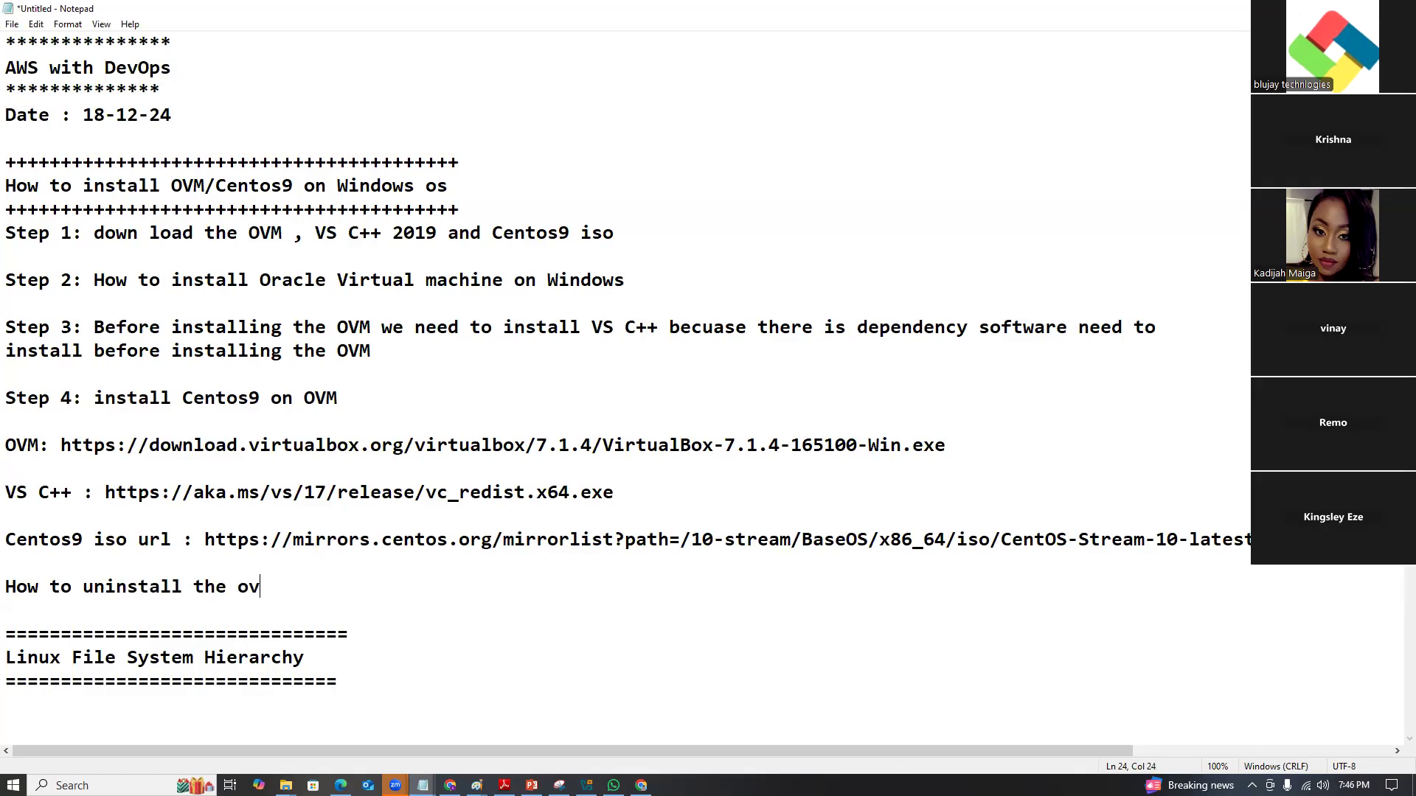
type("m and vs c++ softwar")
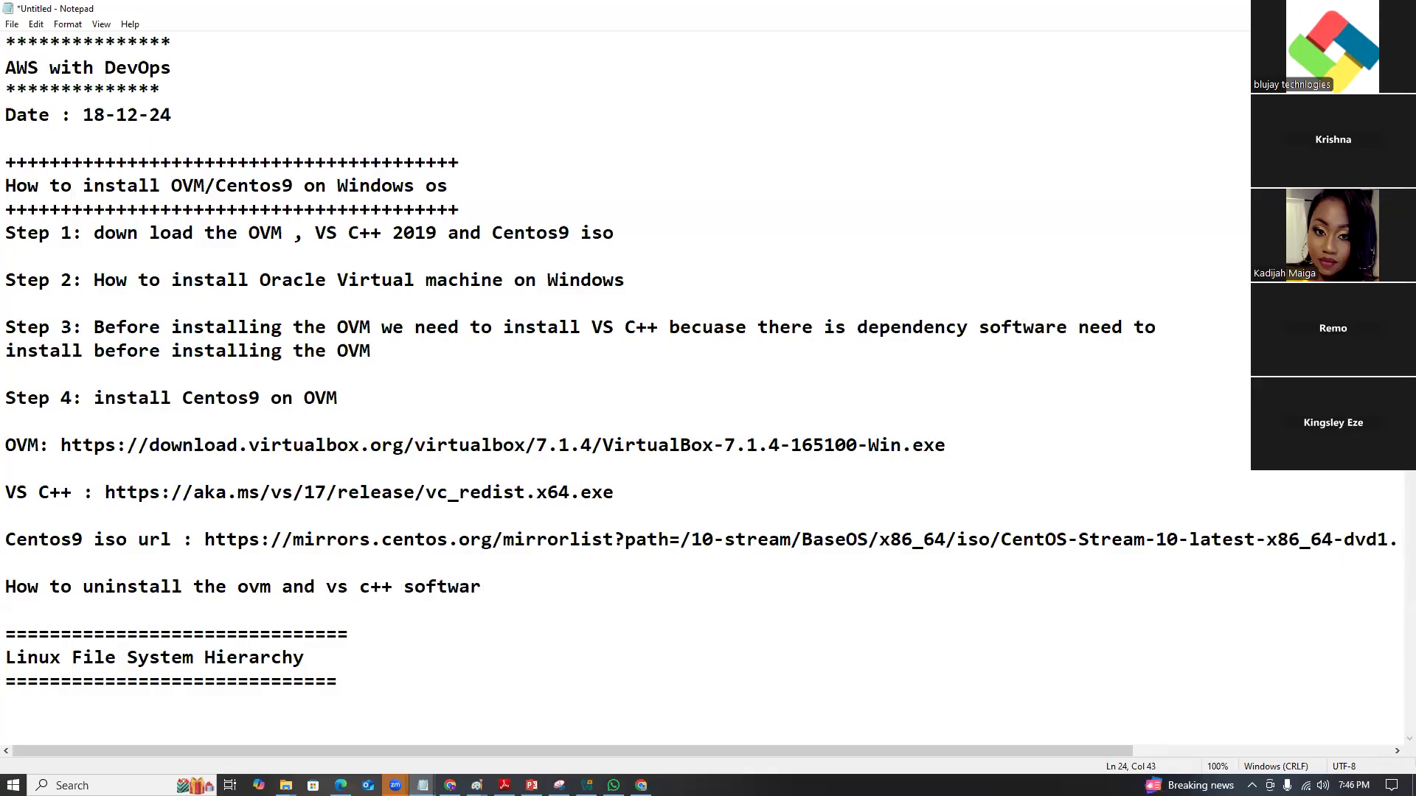
type("es on window")
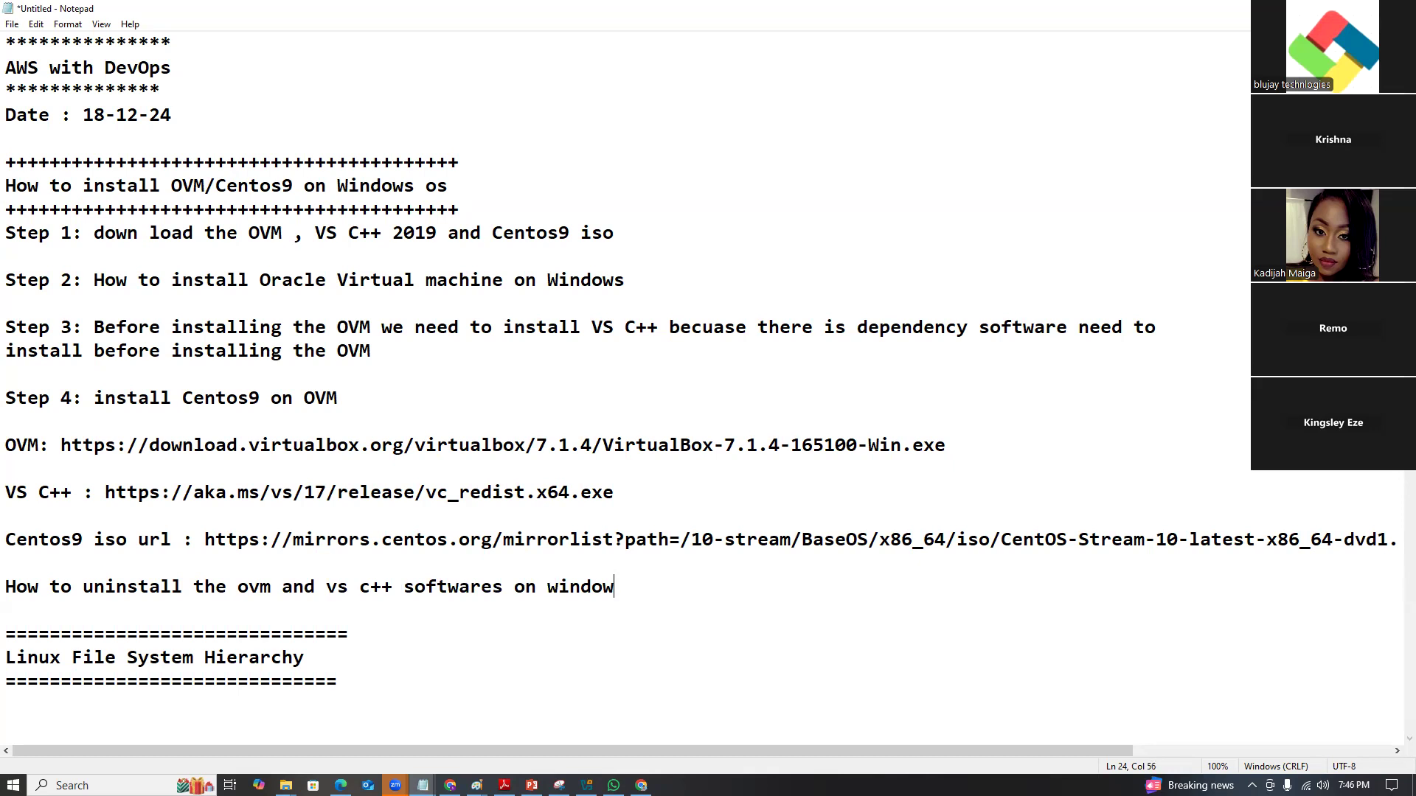
type("s machine.")
Add a 'search -> contropanel ->' line below it, then bring up Windows search.
key("Return")
key("Return")
type("Stat")
key("BackSpace")
key("BackSpace")
key("BackSpace")
key("BackSpace")
type("S")
key("BackSpace")
type("serach")
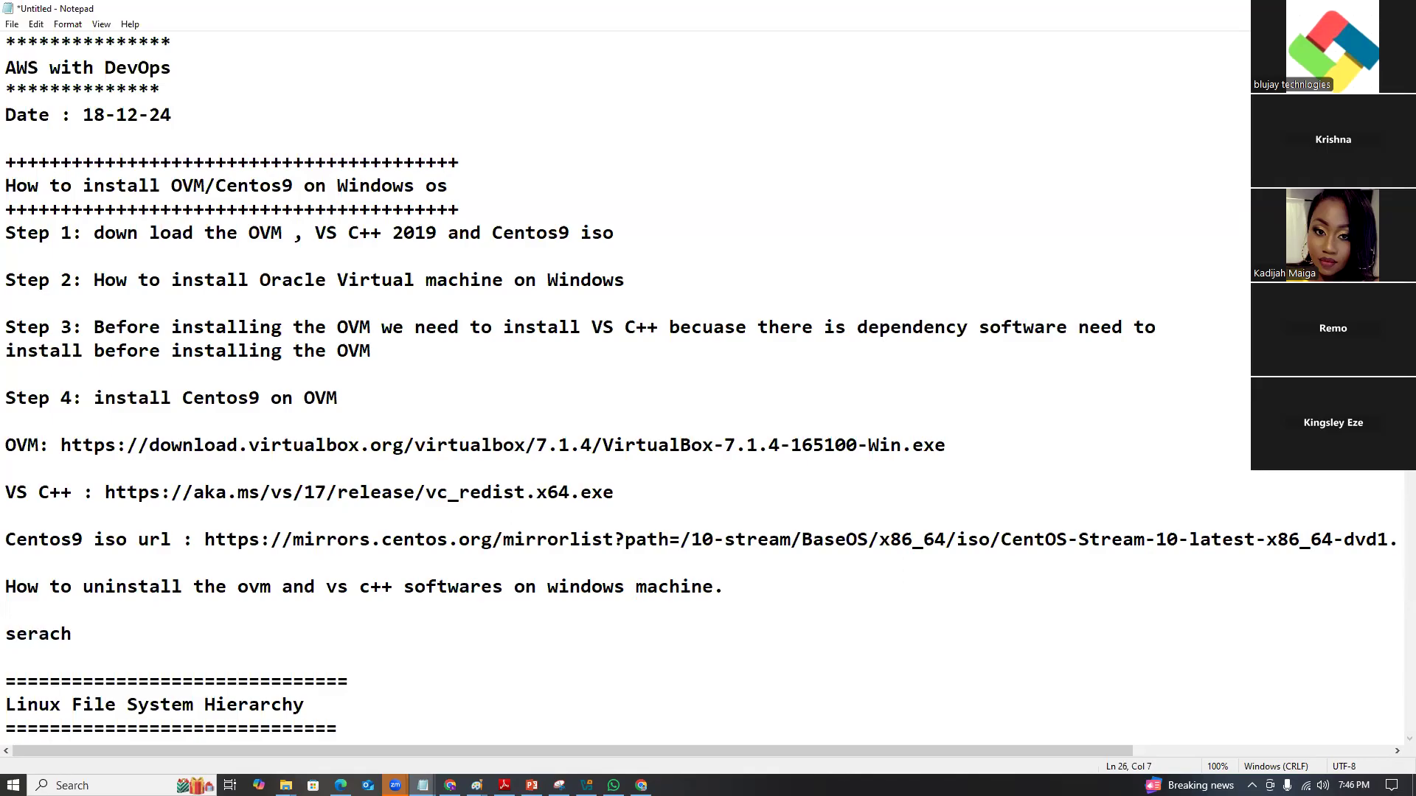
key("BackSpace")
key("BackSpace")
key("BackSpace")
key("BackSpace")
type("arch -> contropanel ->")
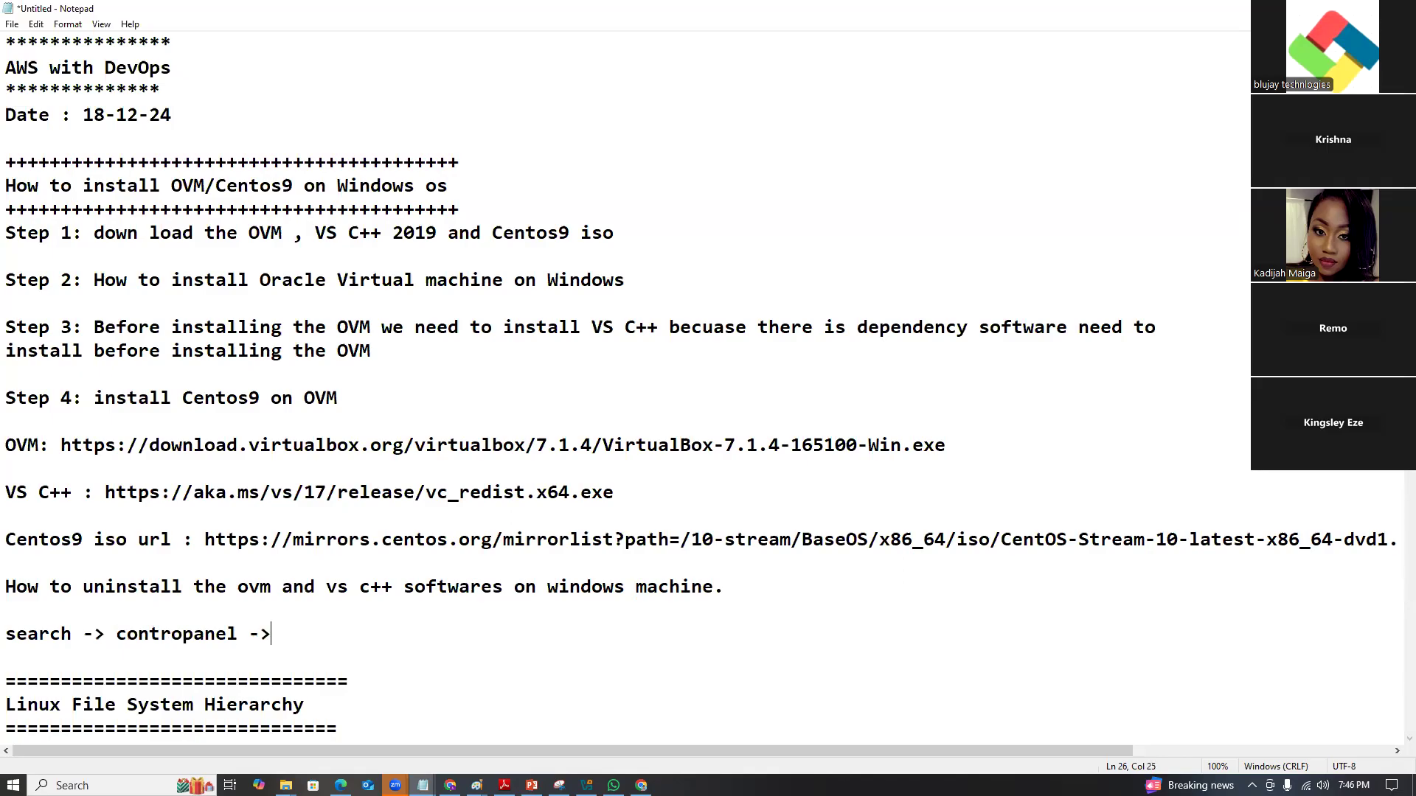
left_click(110, 785)
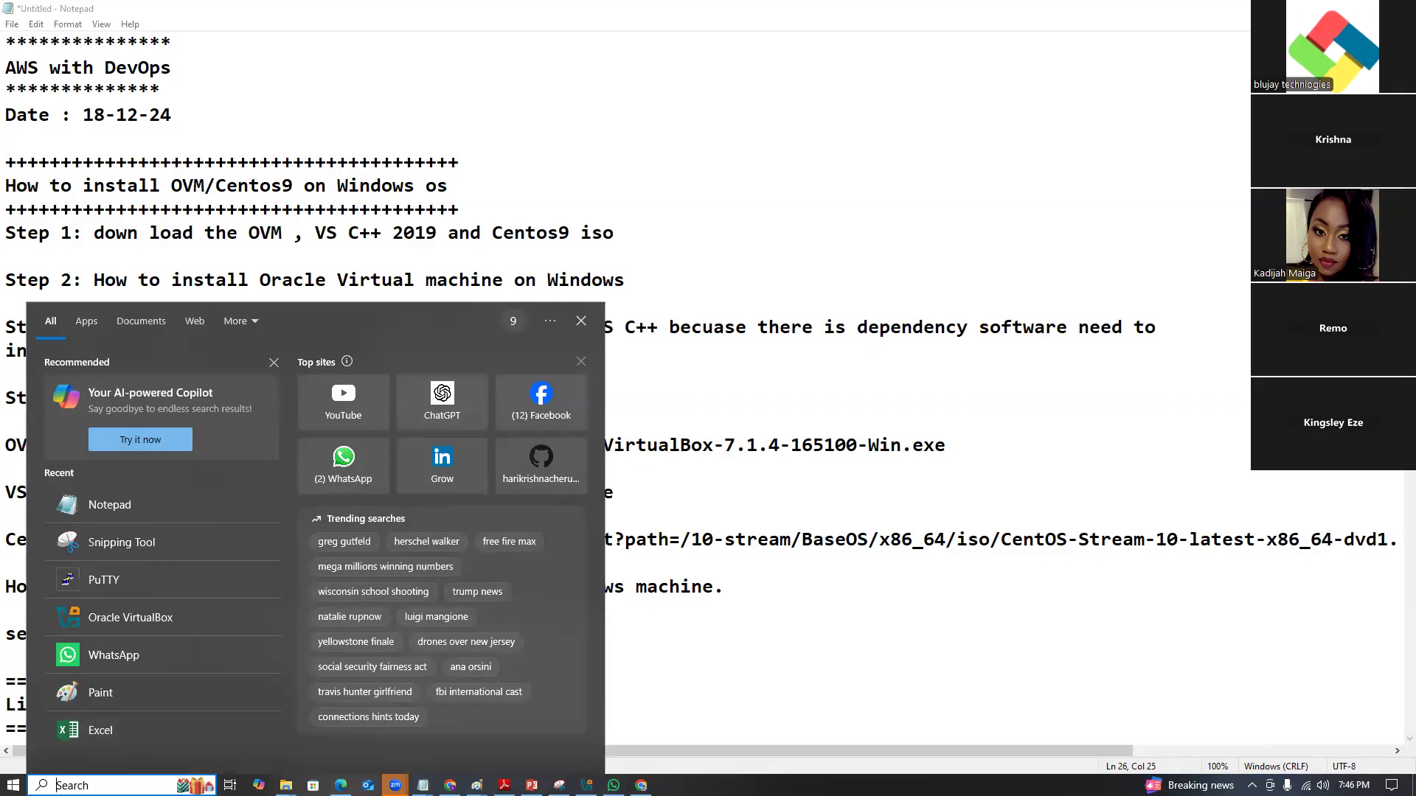
Search 'con' to open Control Panel and go to the Programs category.
type("con")
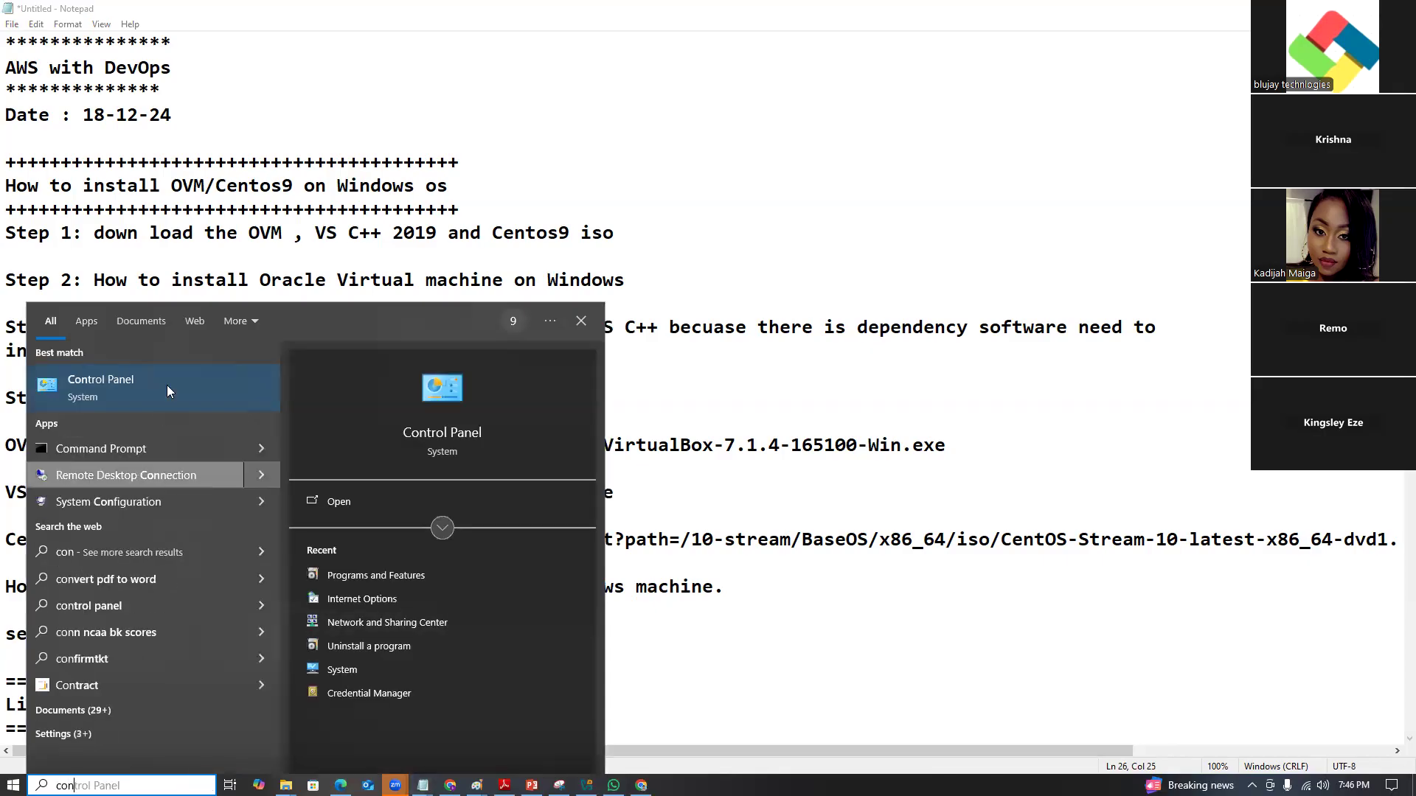
left_click(166, 369)
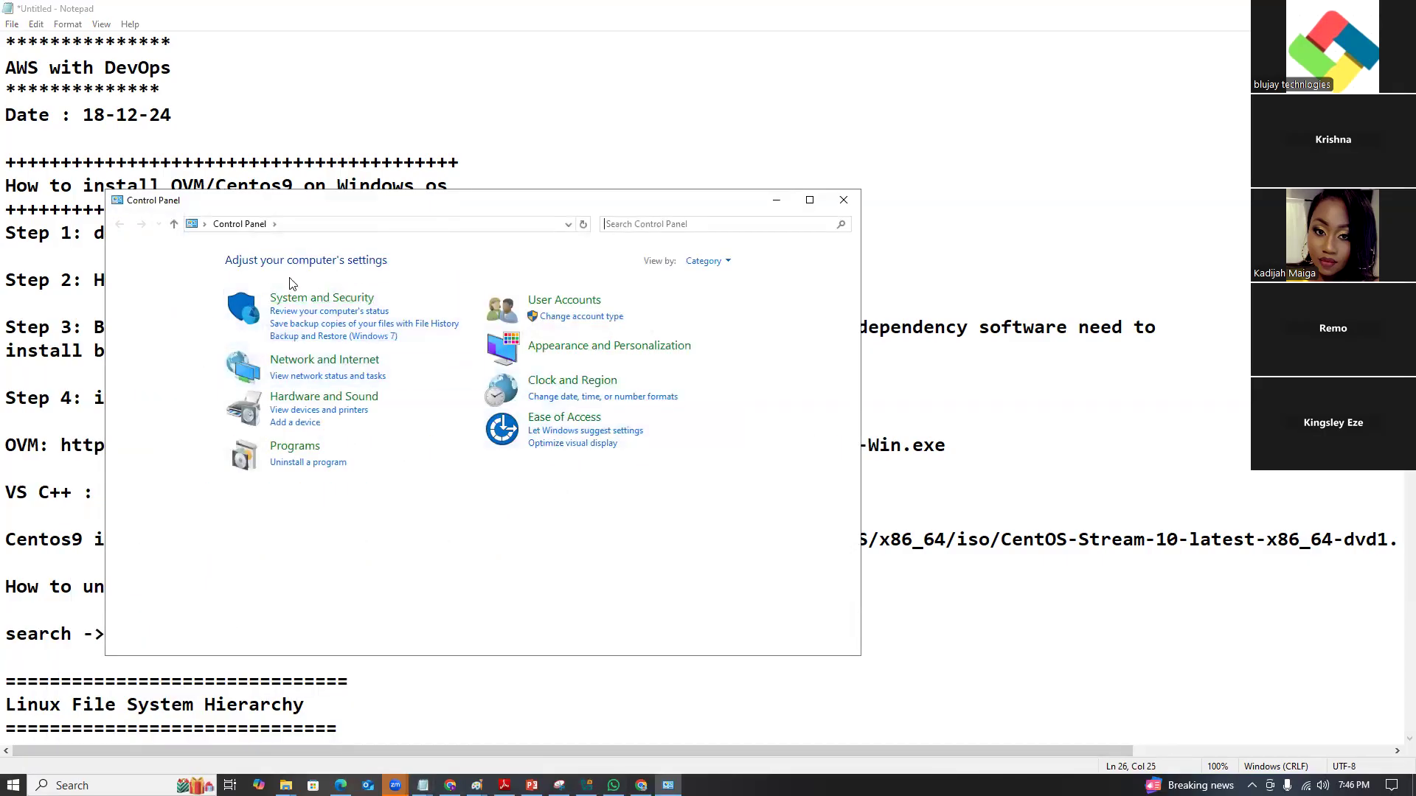
left_click(295, 446)
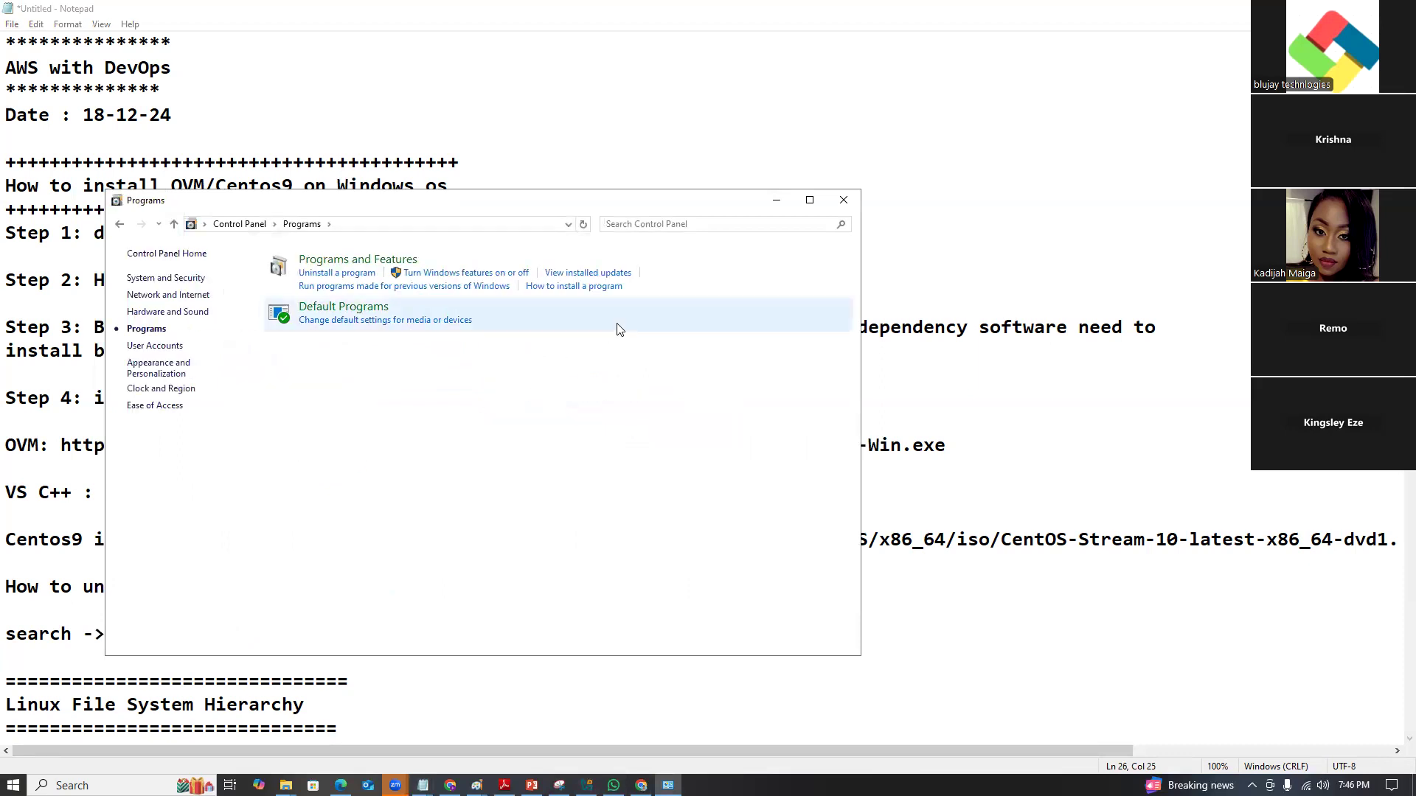
left_click_drag(678, 198, 917, 74)
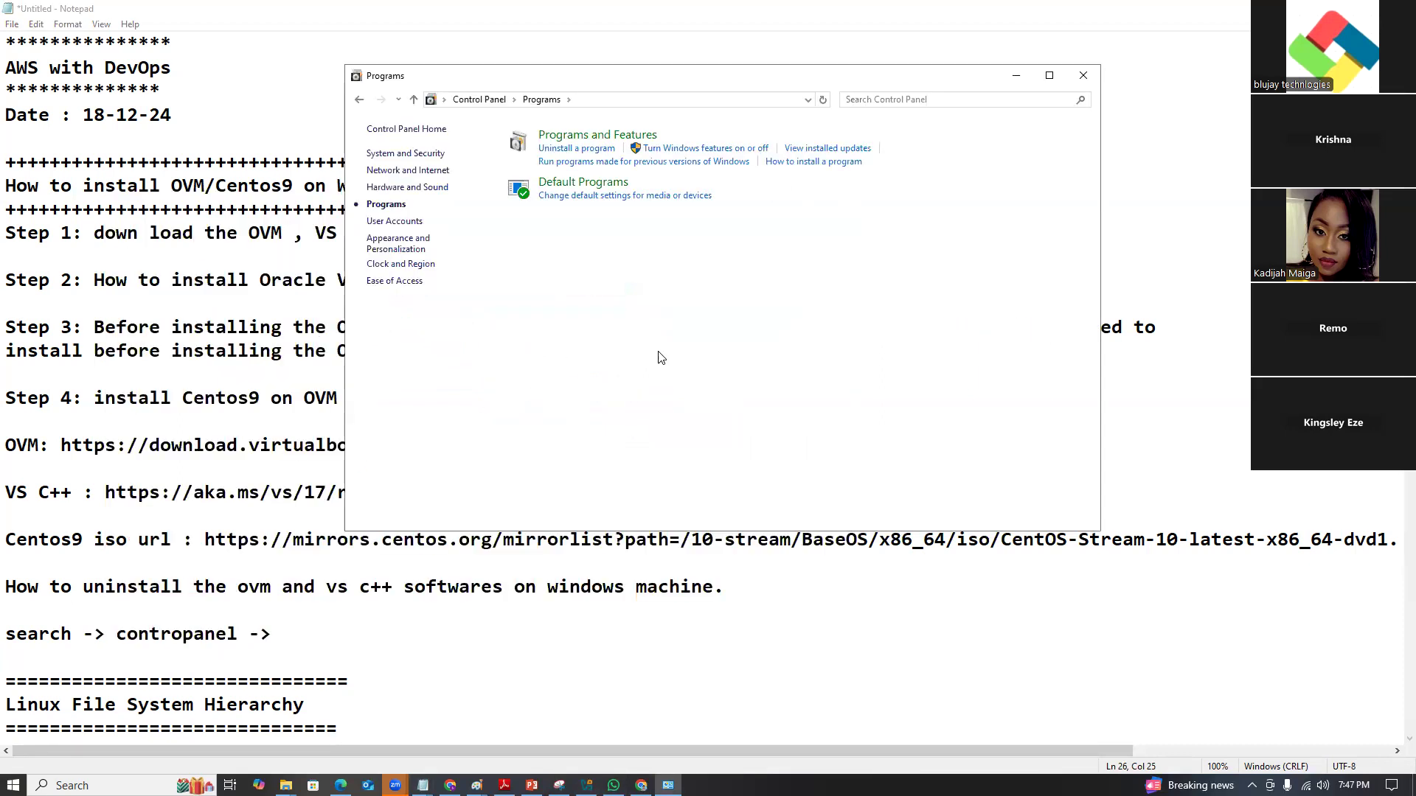
Append 'Program -->' to the notes path, then open Programs and Features.
left_click(292, 633)
type("P")
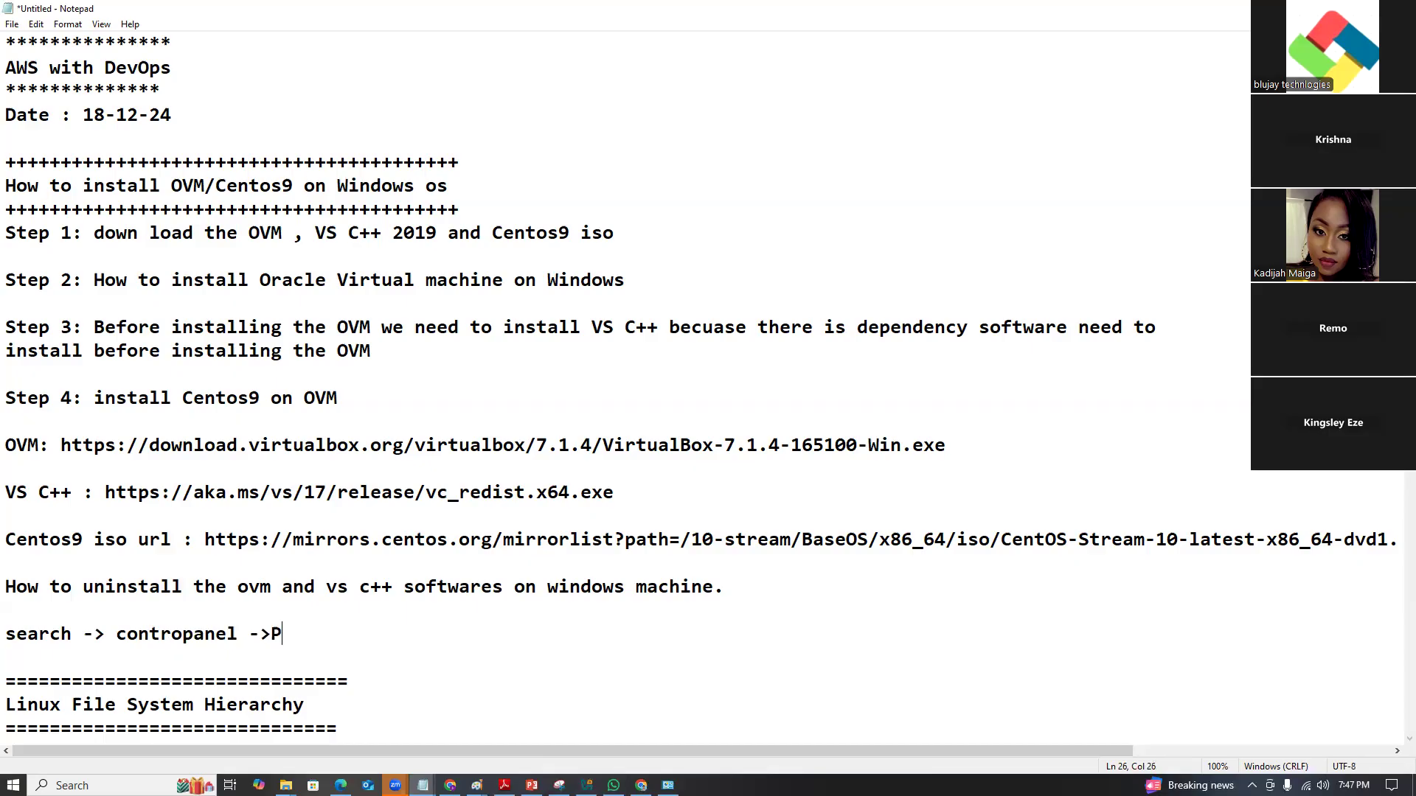
type("rogram -->")
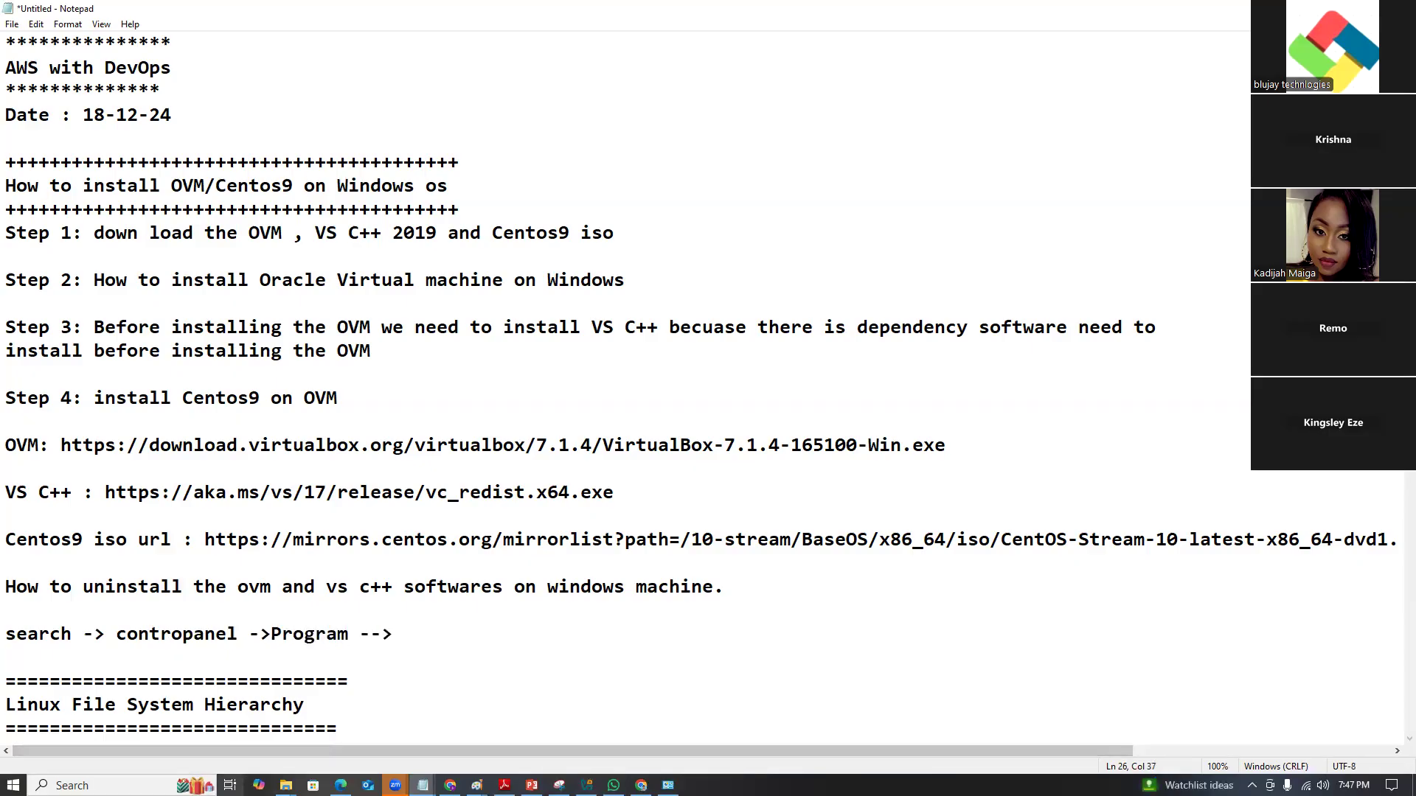
left_click(668, 785)
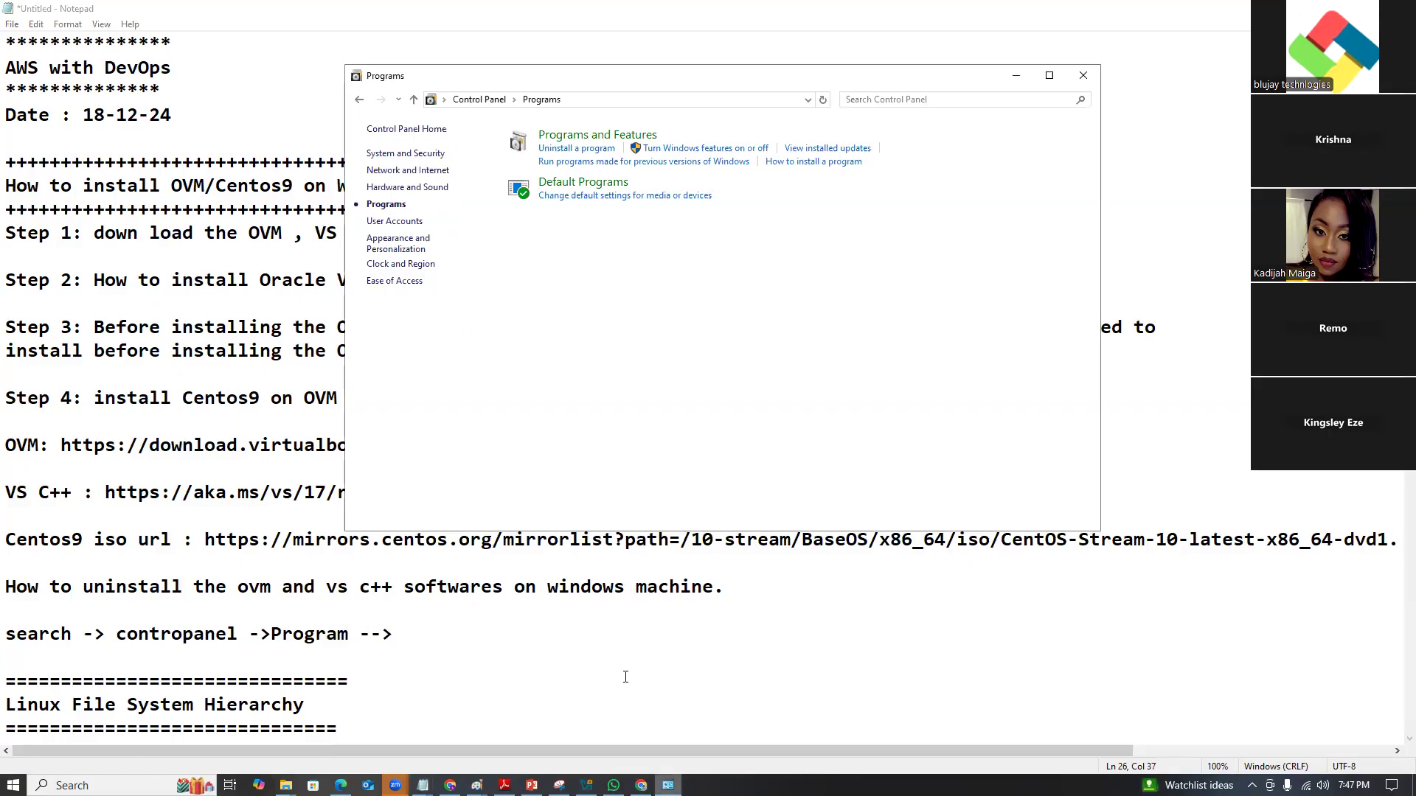
left_click(583, 136)
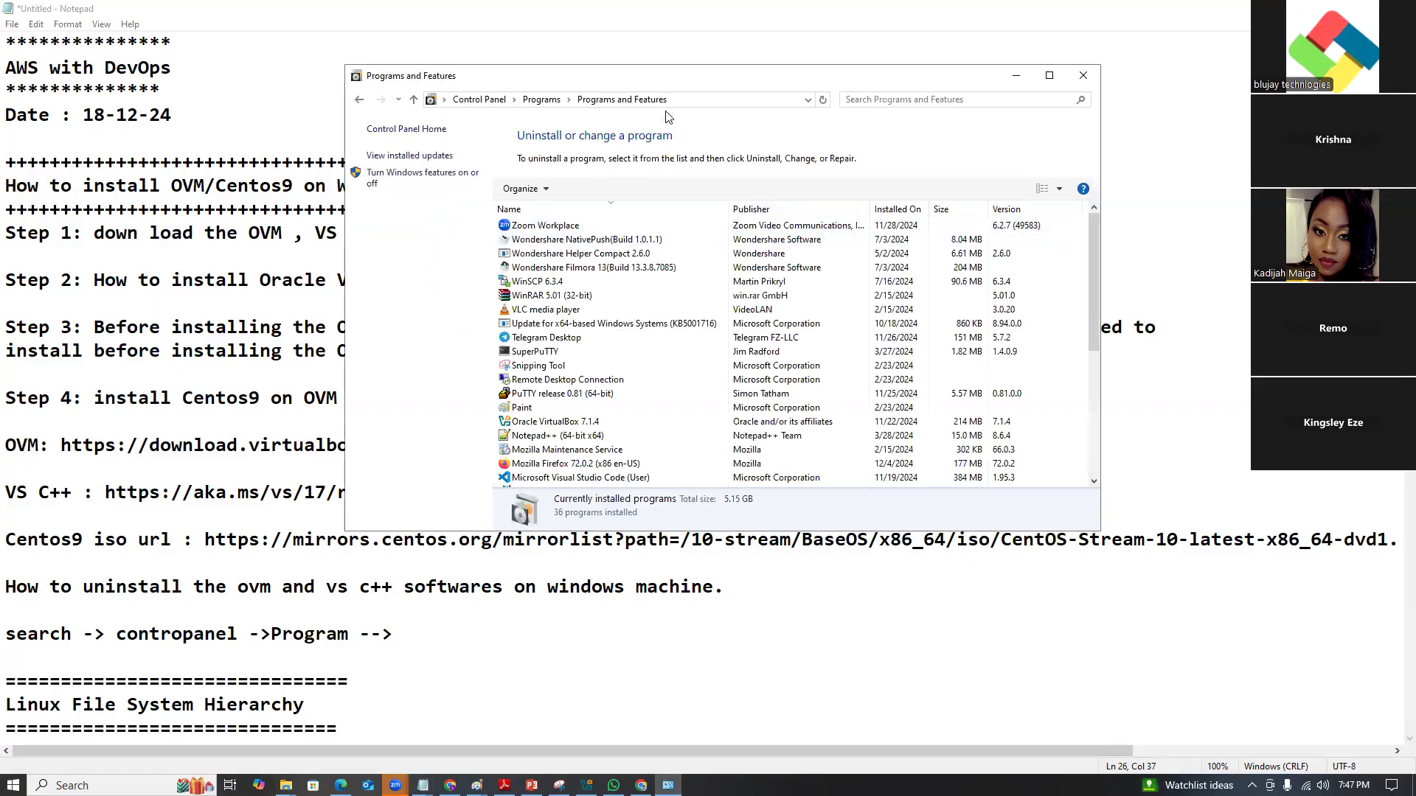
left_click(698, 100)
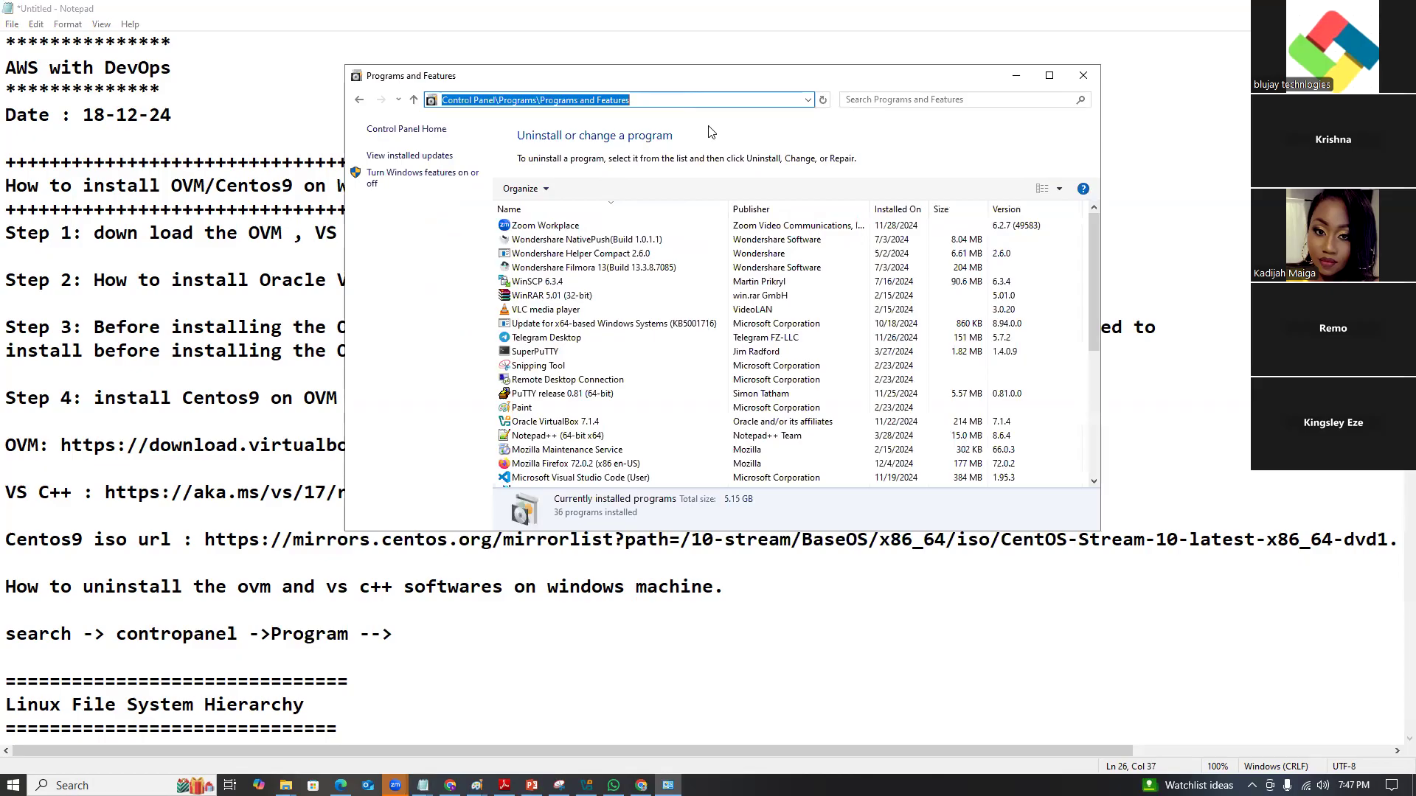
Complete the notes path with 'Programs and Features'.
left_click(1016, 76)
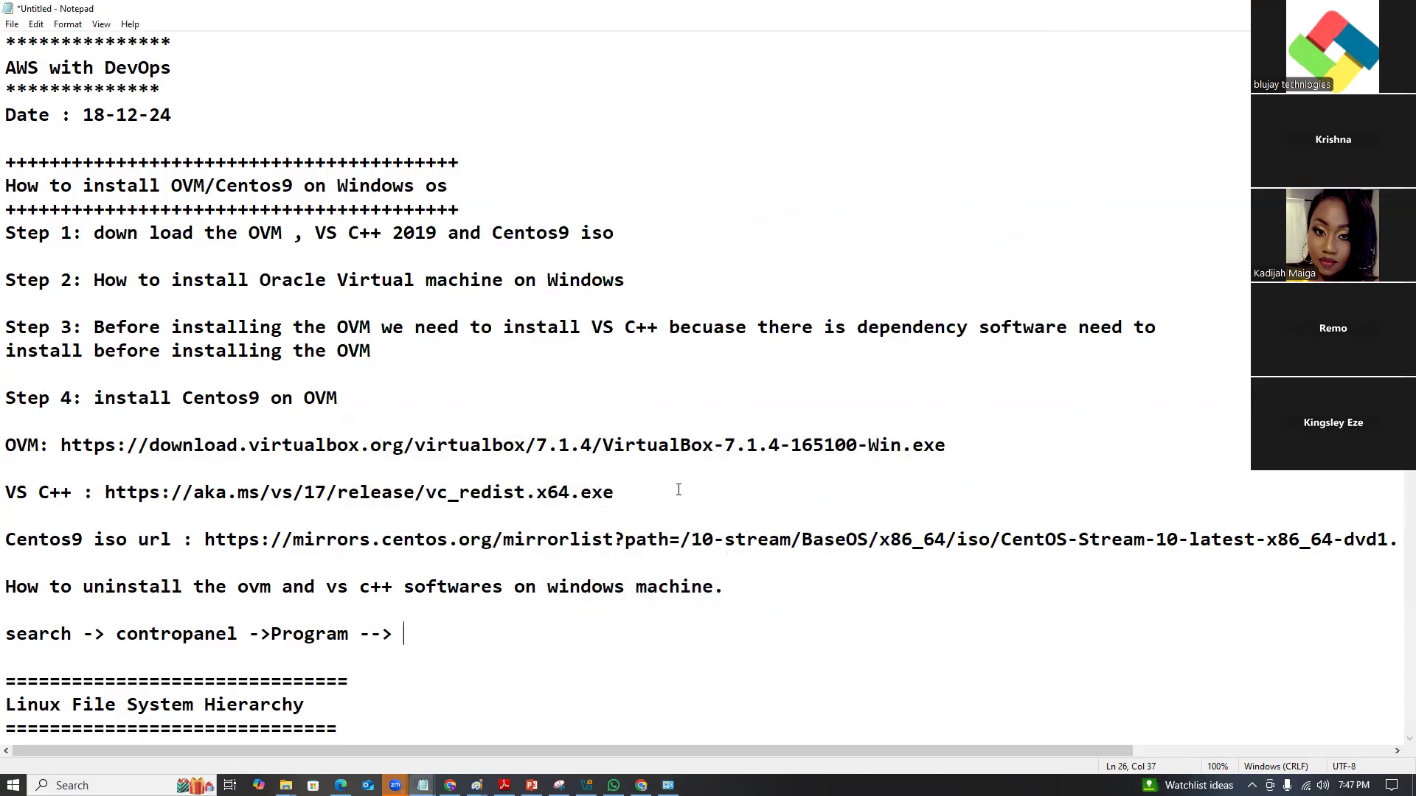
type("ograms and ")
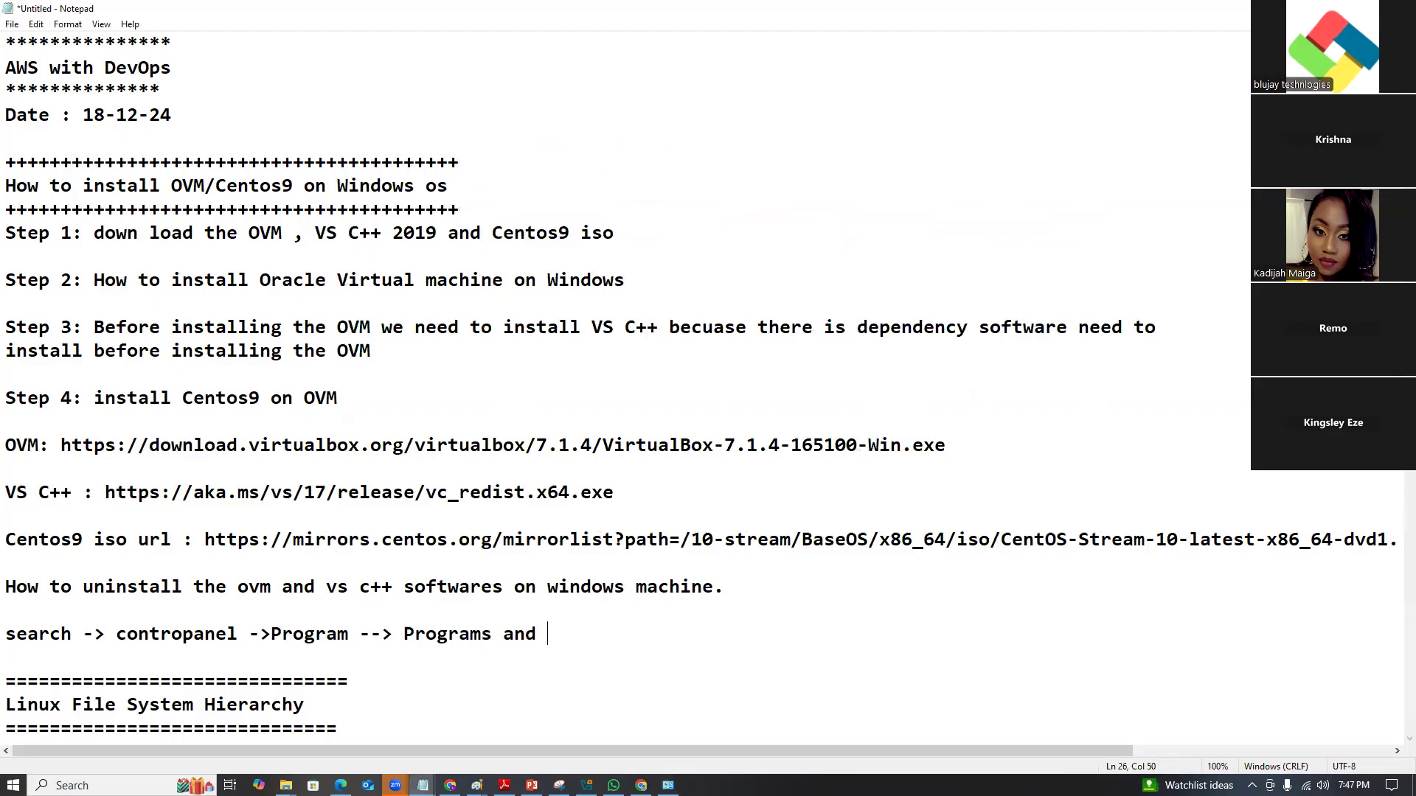
type("Features")
key("Return")
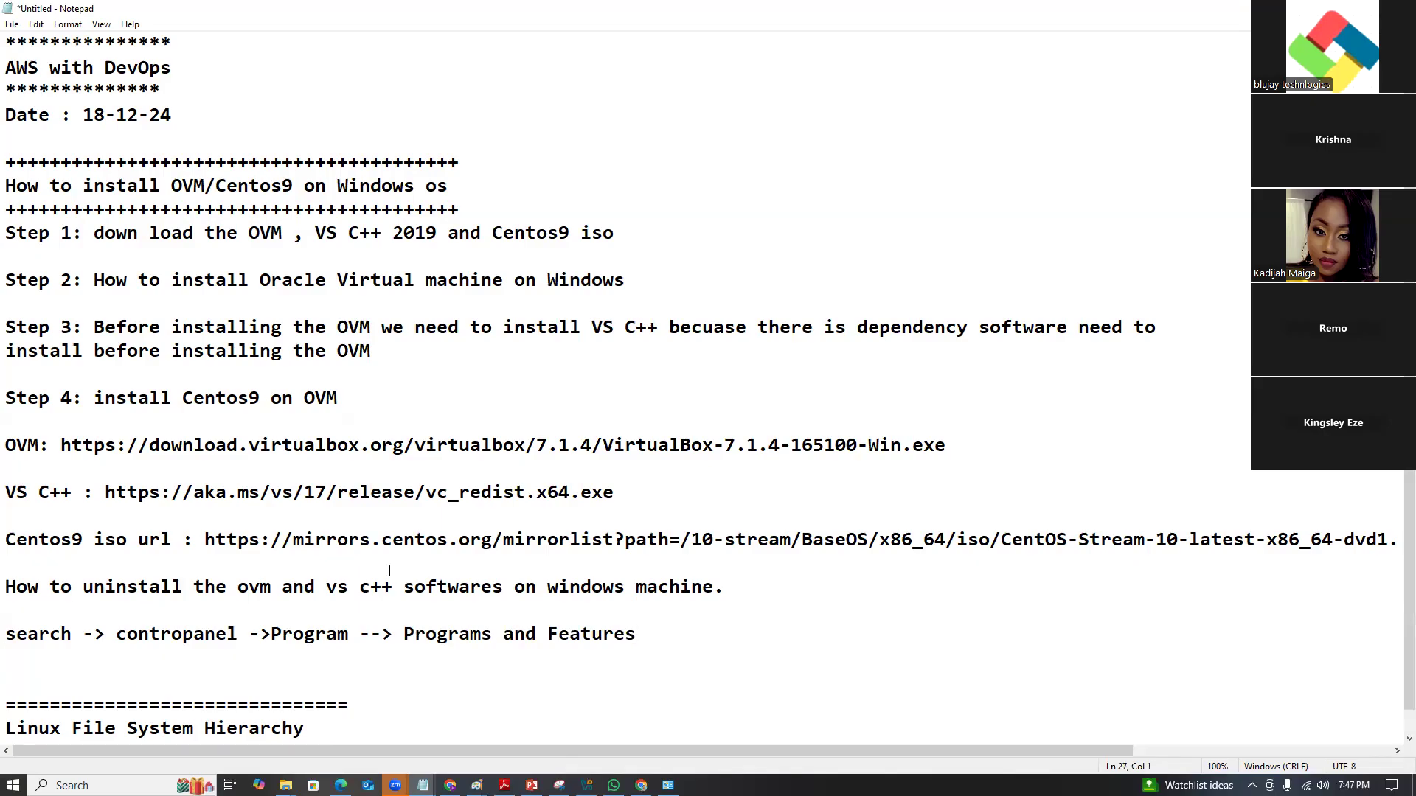
Add the line 'select the software and right click and uninstall the software'.
key("Return")
type("sele")
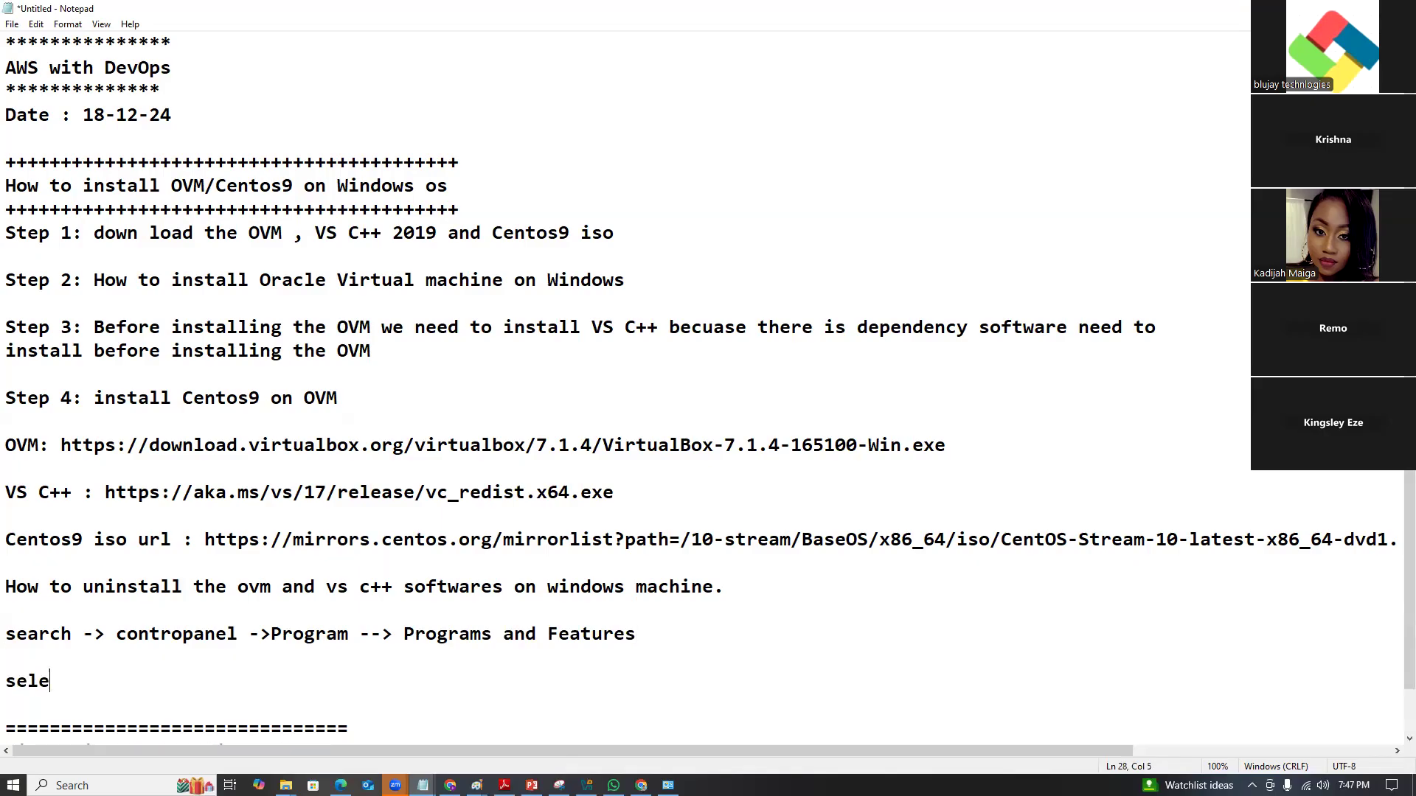
type("ct the soft")
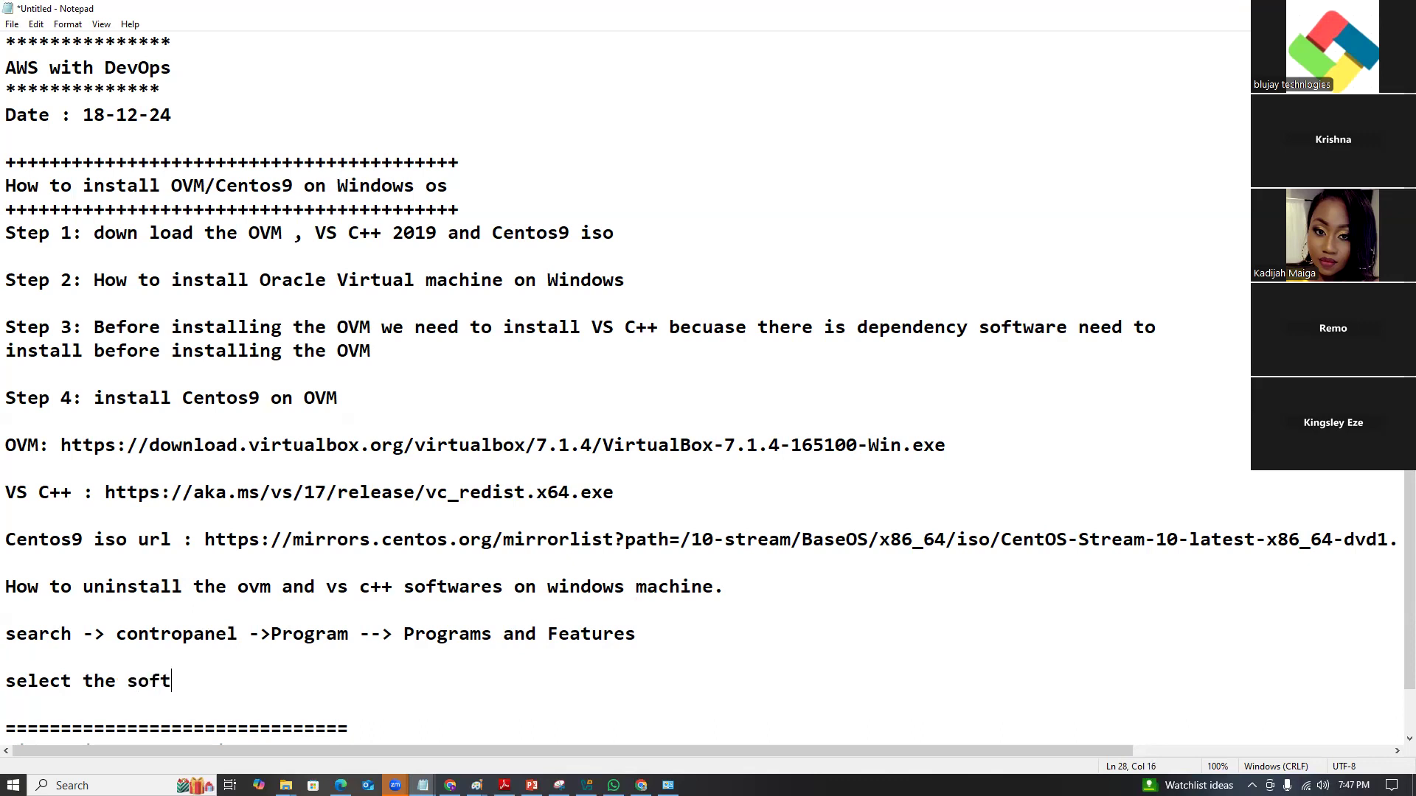
type("ware and right click")
key("BackSpace")
type("ck and")
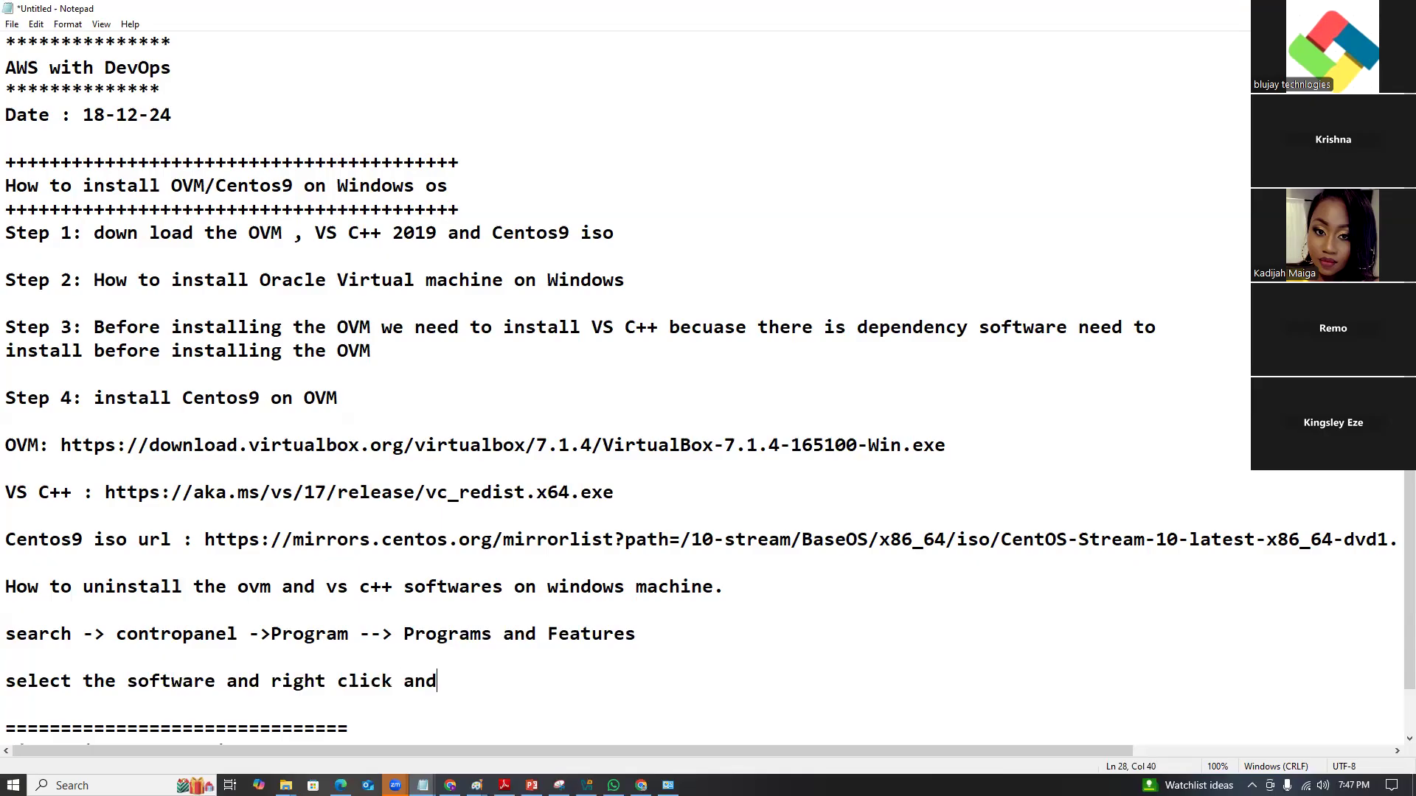
type(" unisnta")
key("BackSpace")
key("BackSpace")
type("nstall the so")
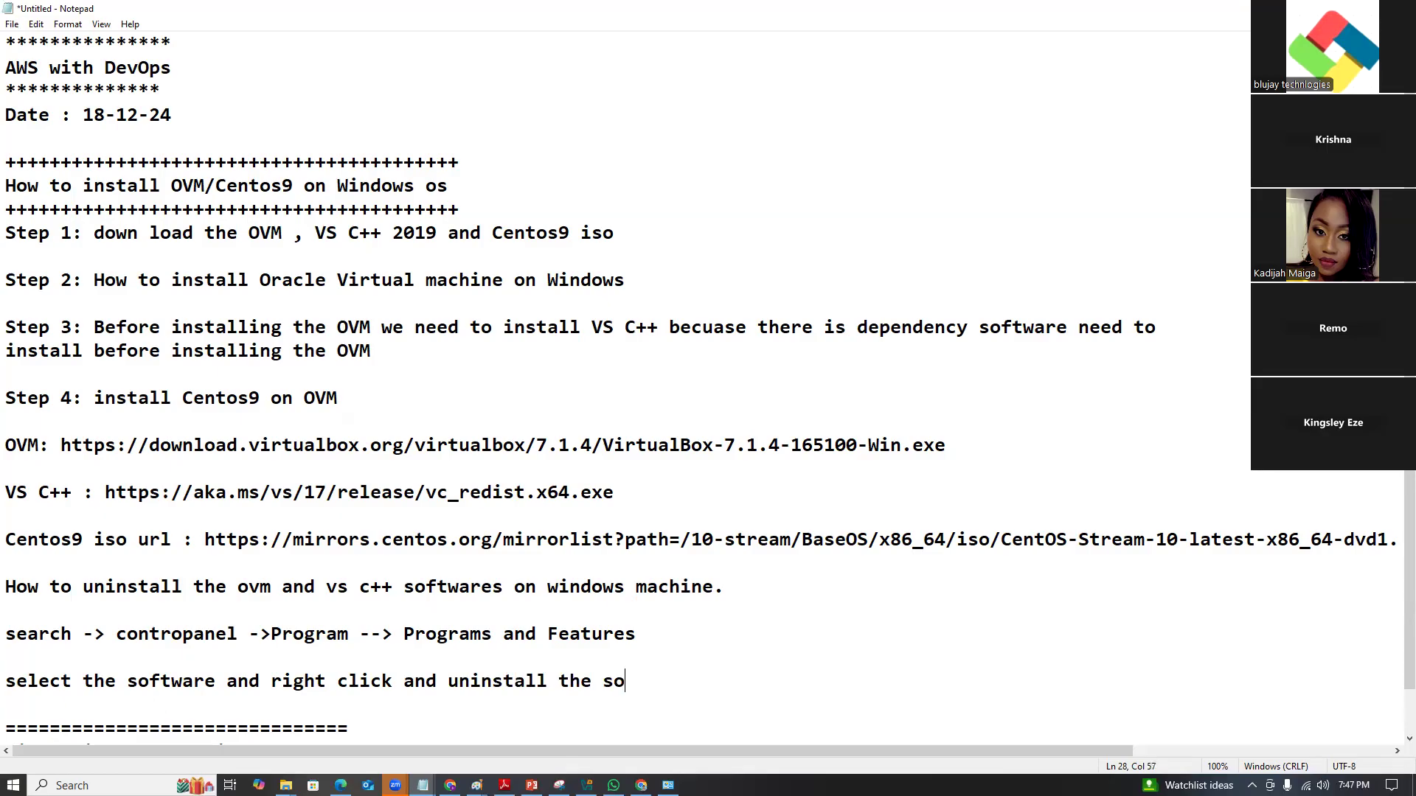
type("ftware")
scroll(572, 640, "down", 1)
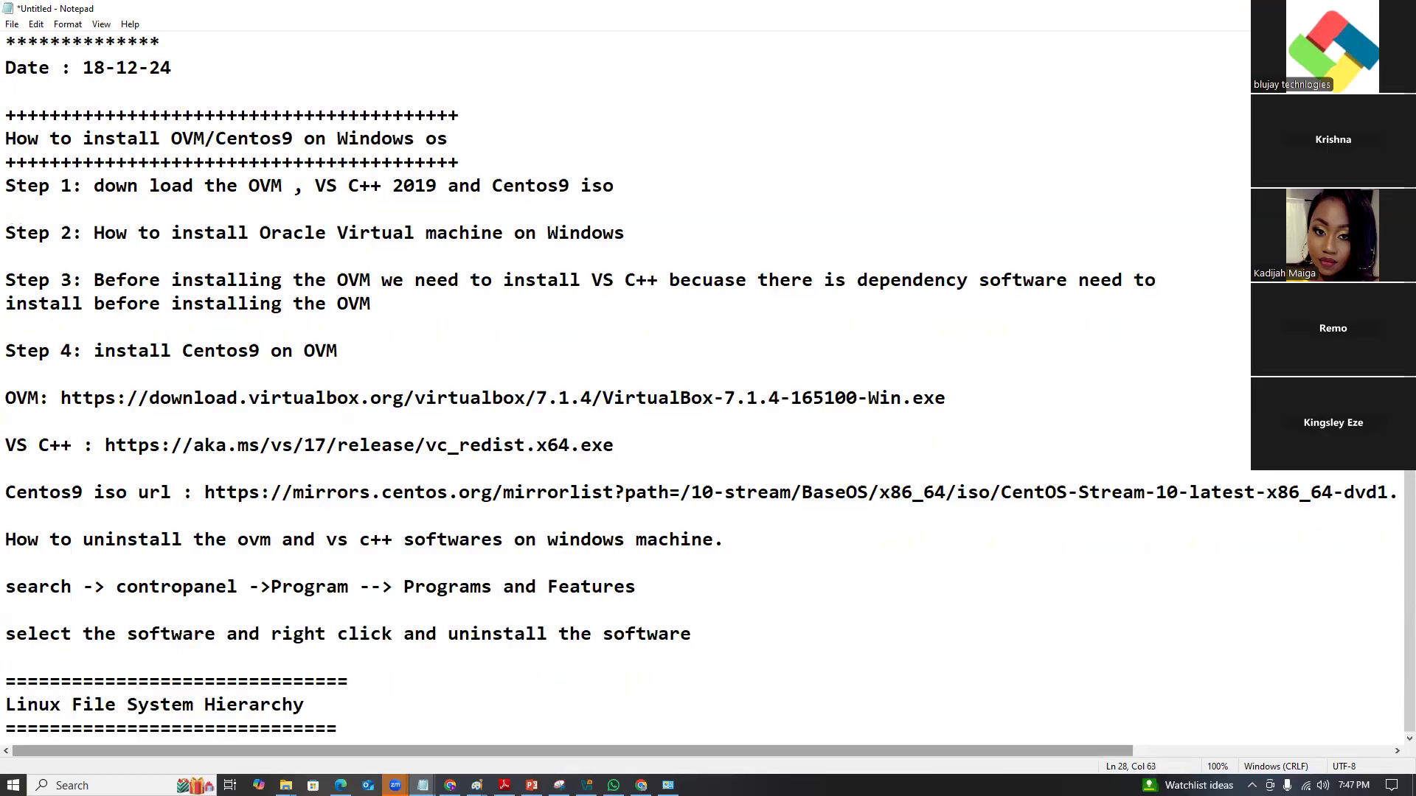
Bring the Programs and Features window in front of the notes and maximize it.
left_click(668, 786)
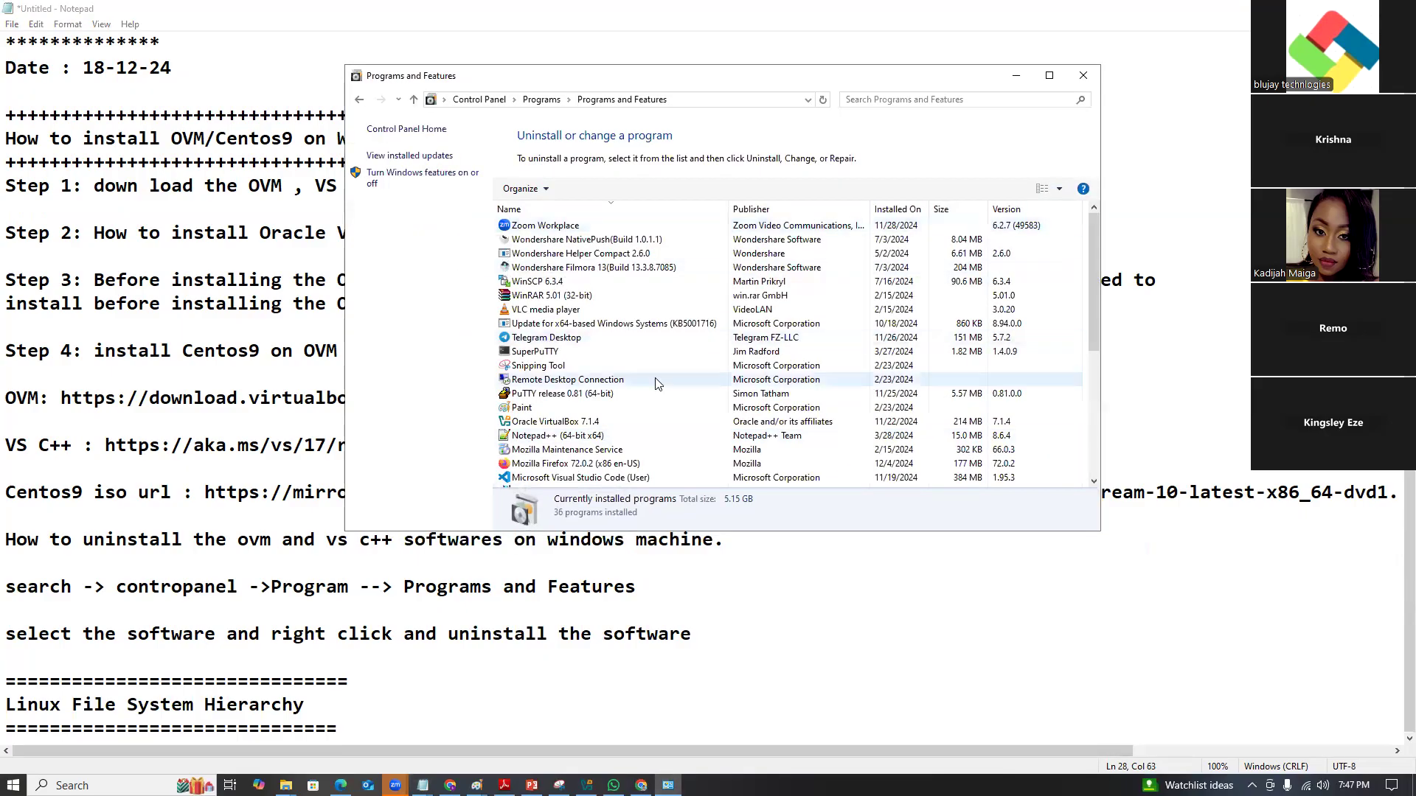
left_click(1052, 77)
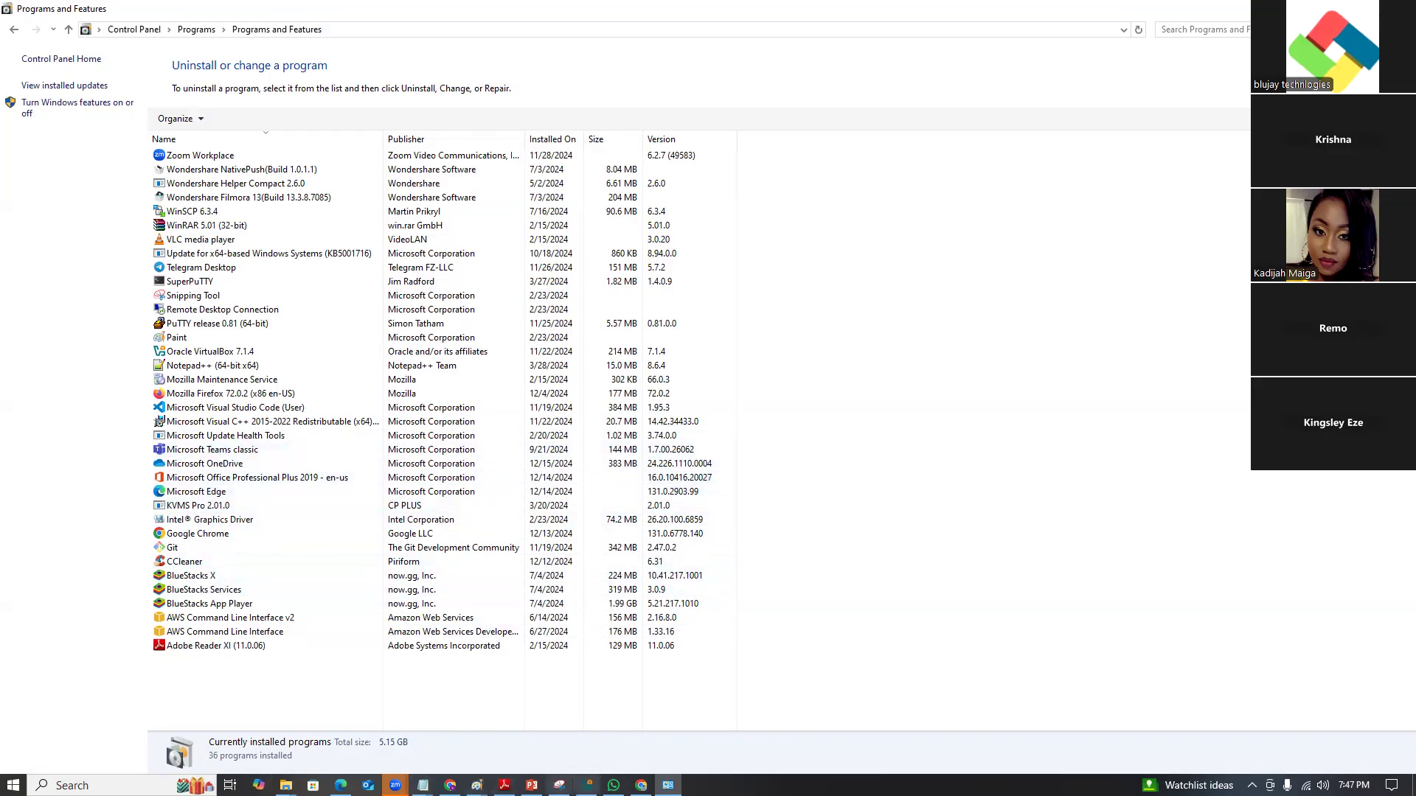
Remove the centos7.2 virtual machine and delete all its files.
left_click(587, 785)
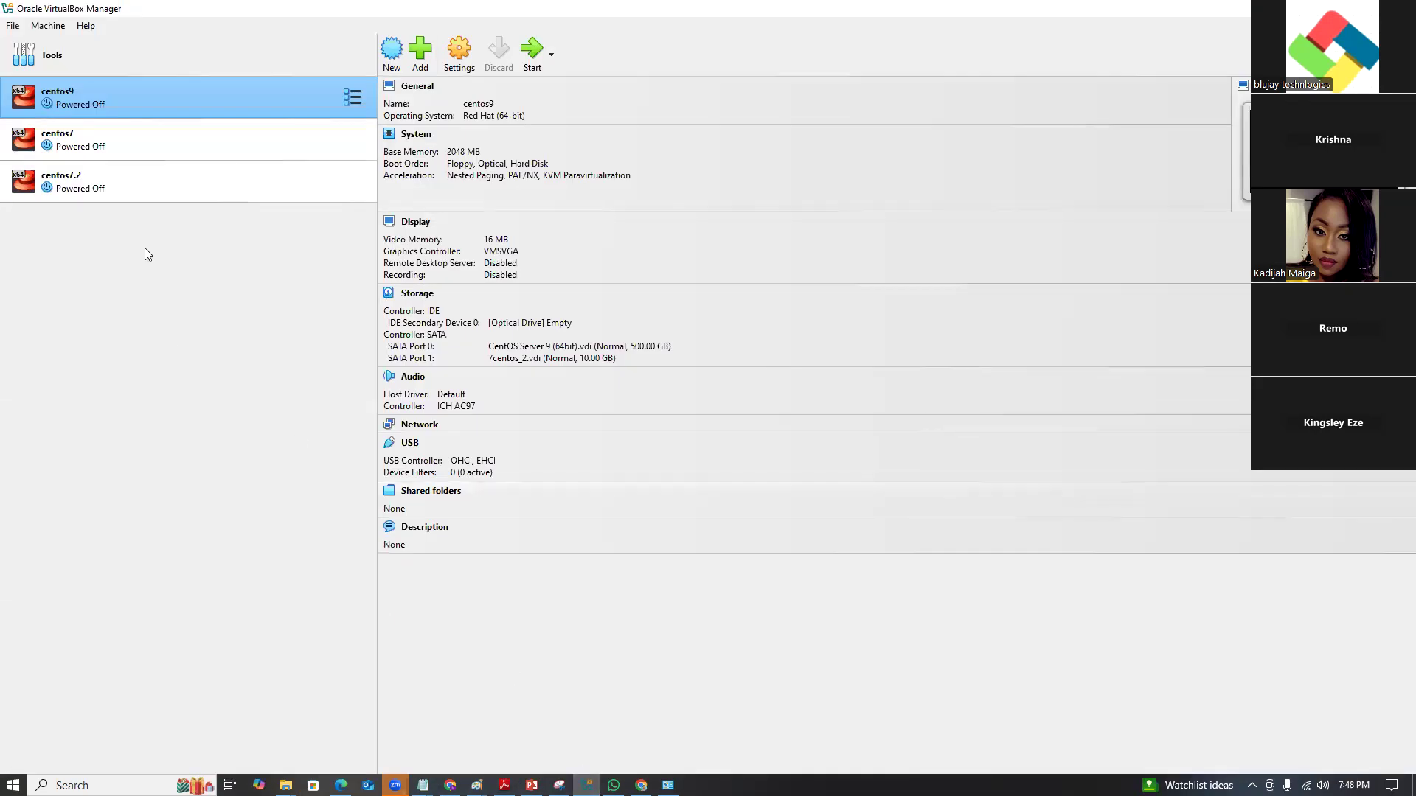
right_click(128, 185)
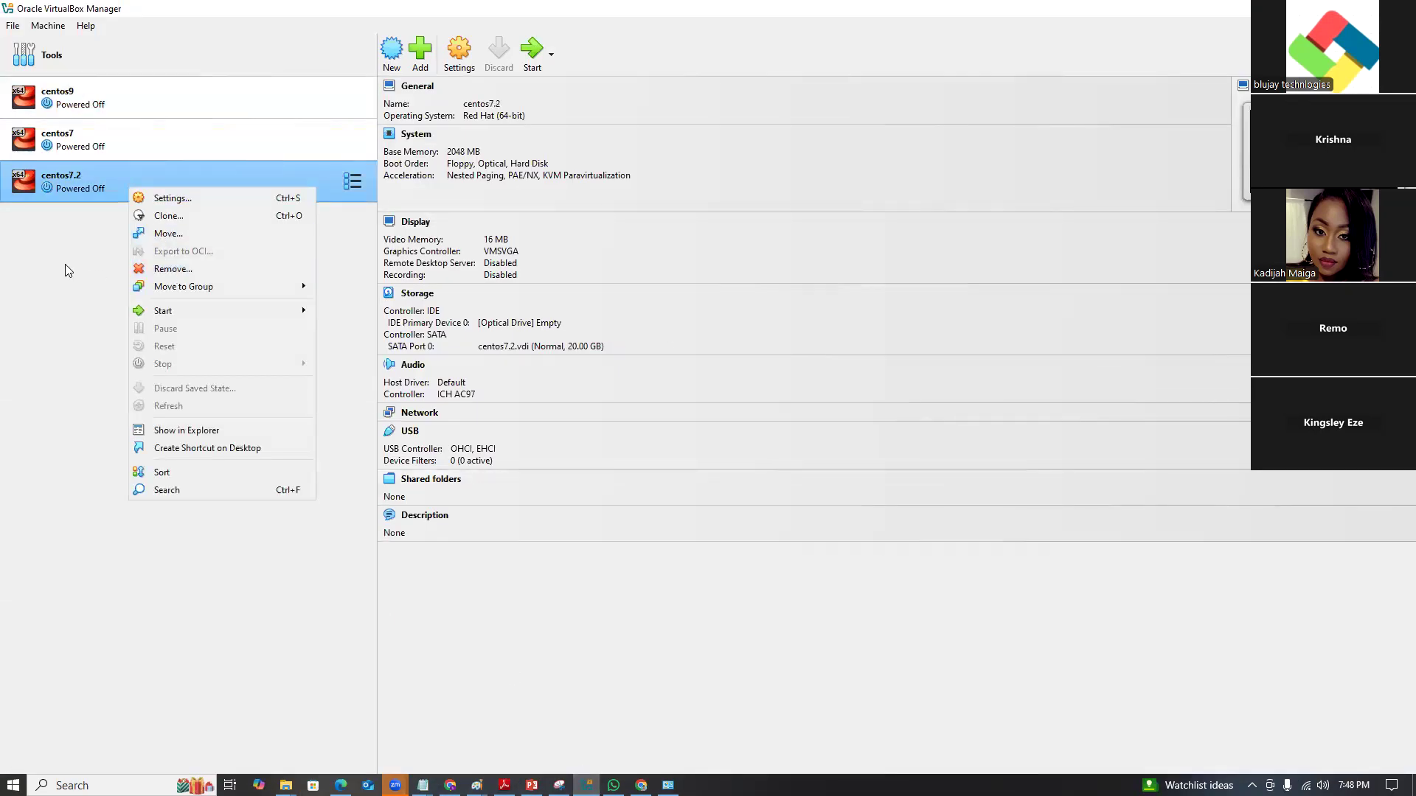
left_click(61, 202)
right_click(97, 179)
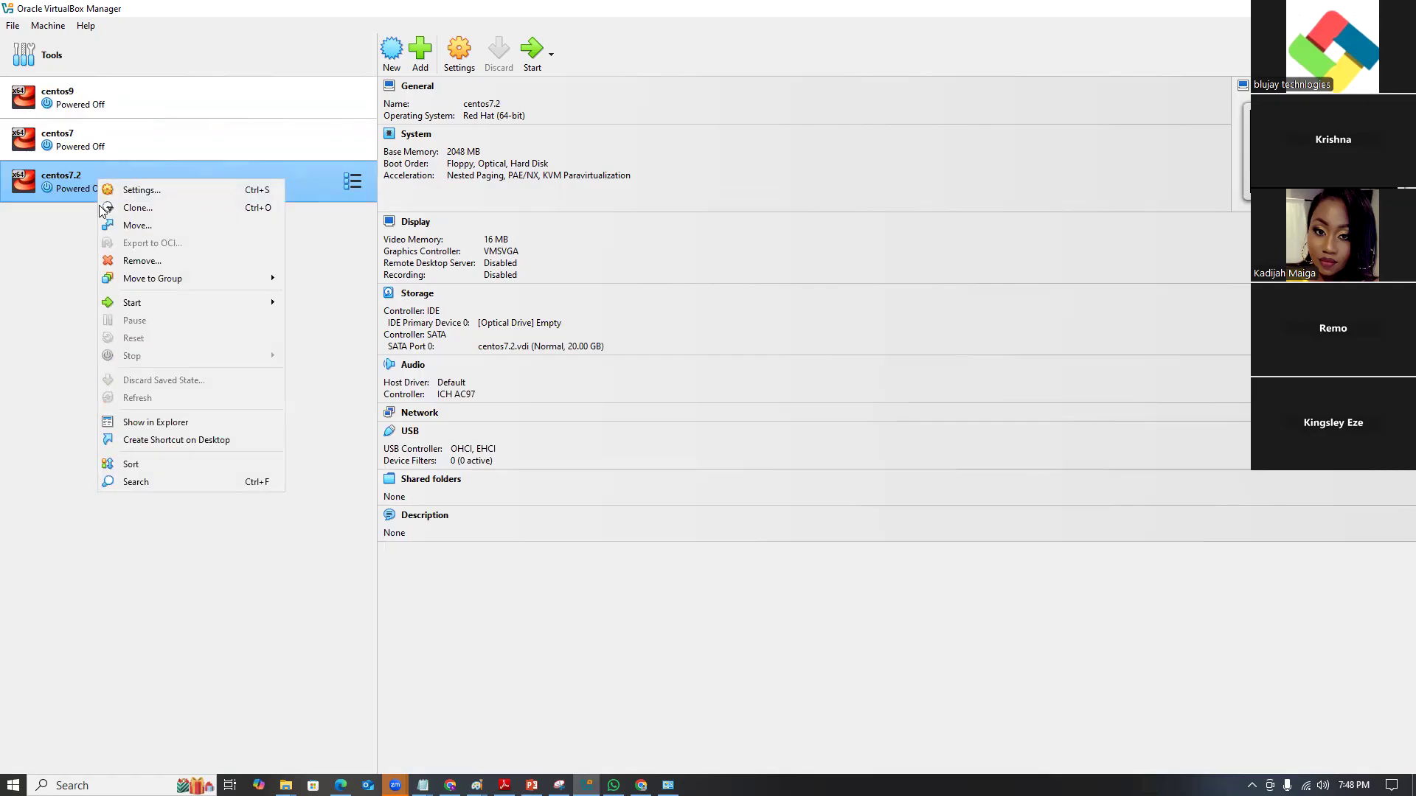
left_click(143, 262)
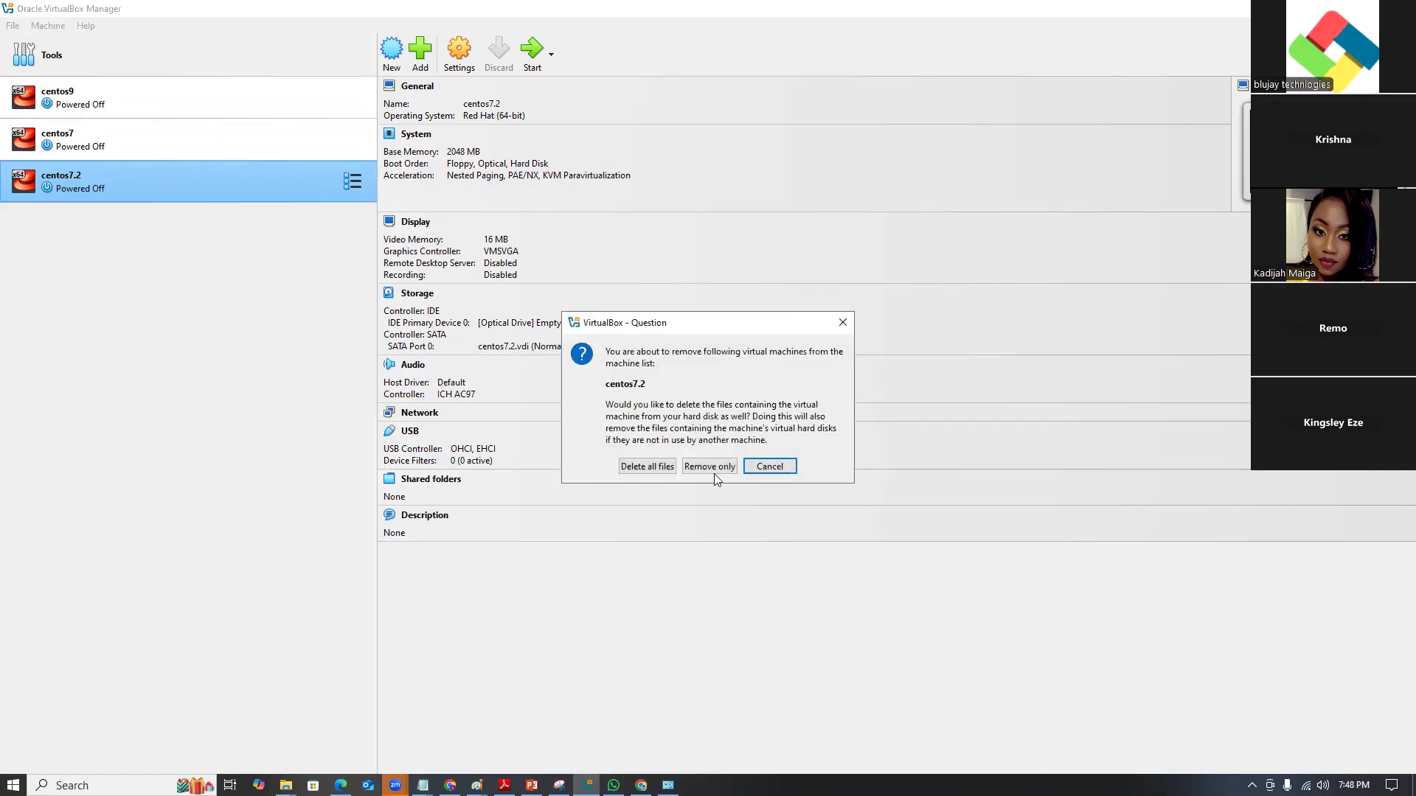
left_click(640, 469)
Remove the centos7 and centos9 virtual machines, deleting all their files.
right_click(141, 153)
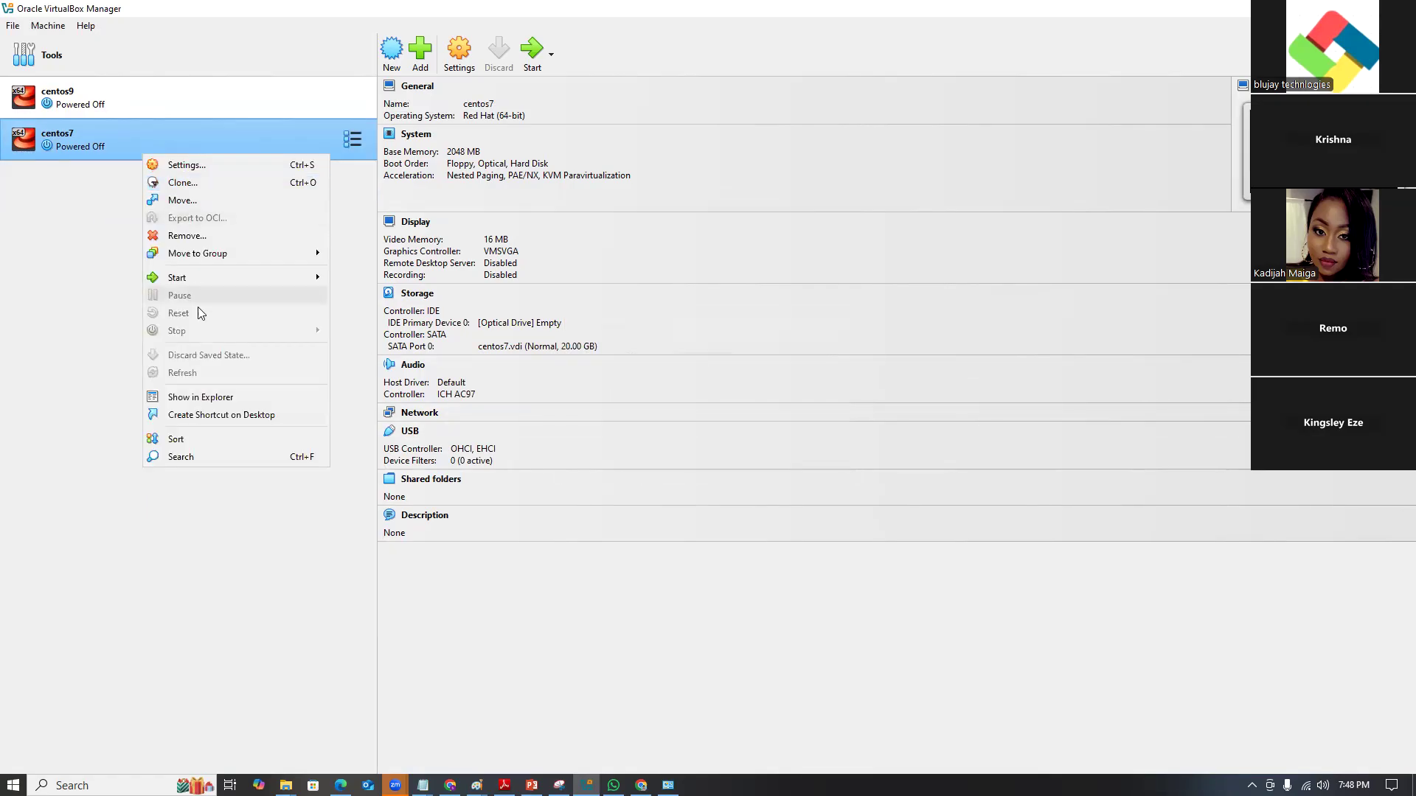
left_click(213, 235)
left_click(625, 465)
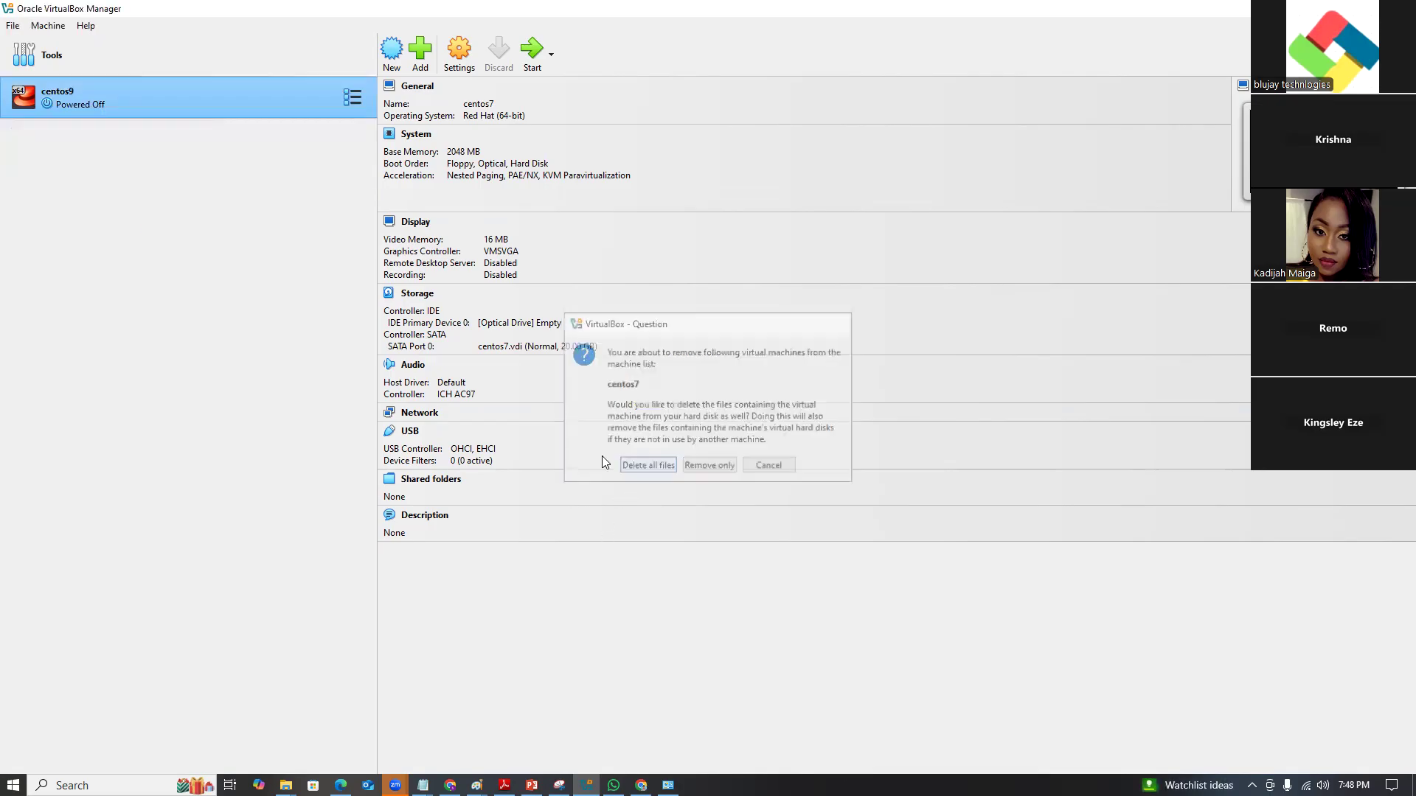
right_click(163, 113)
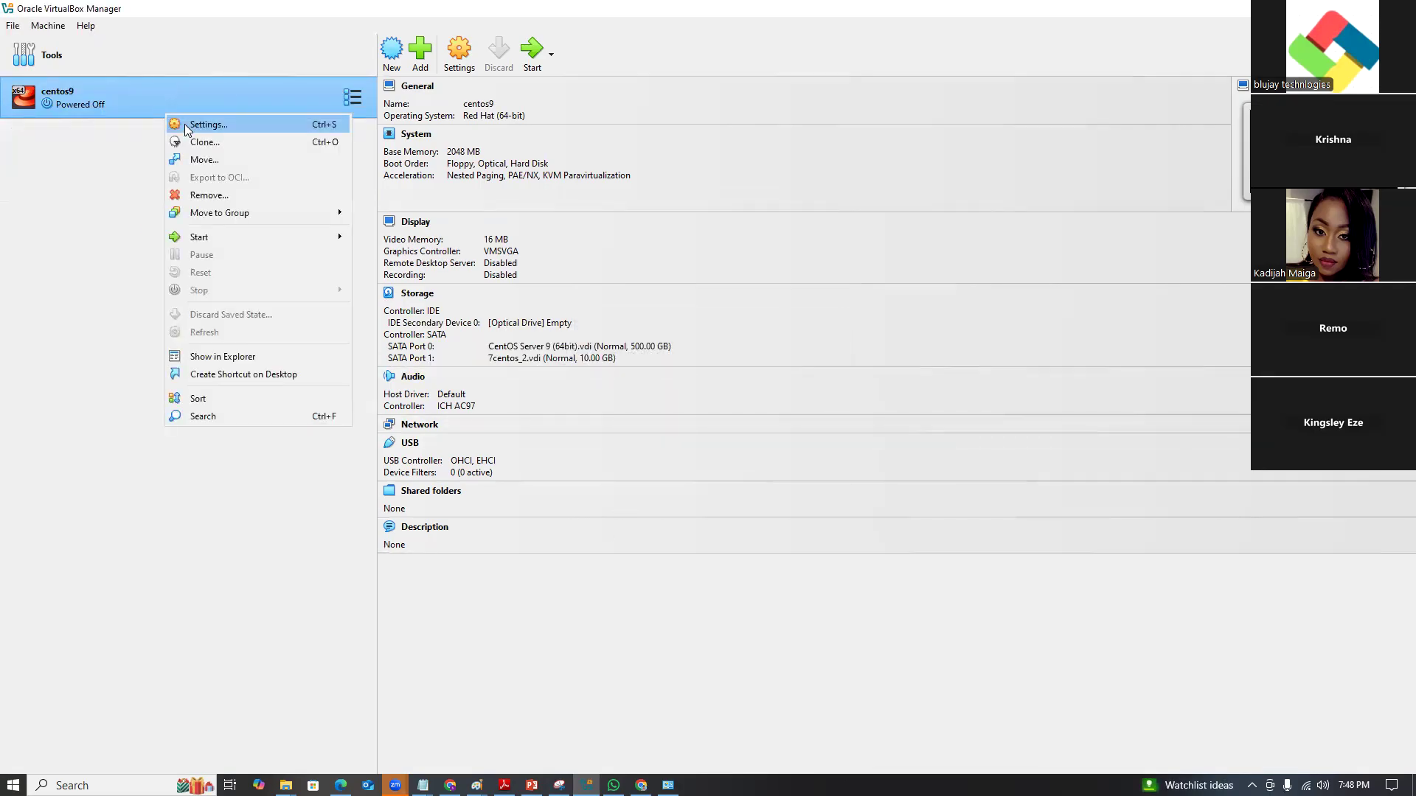
left_click(226, 196)
left_click(640, 469)
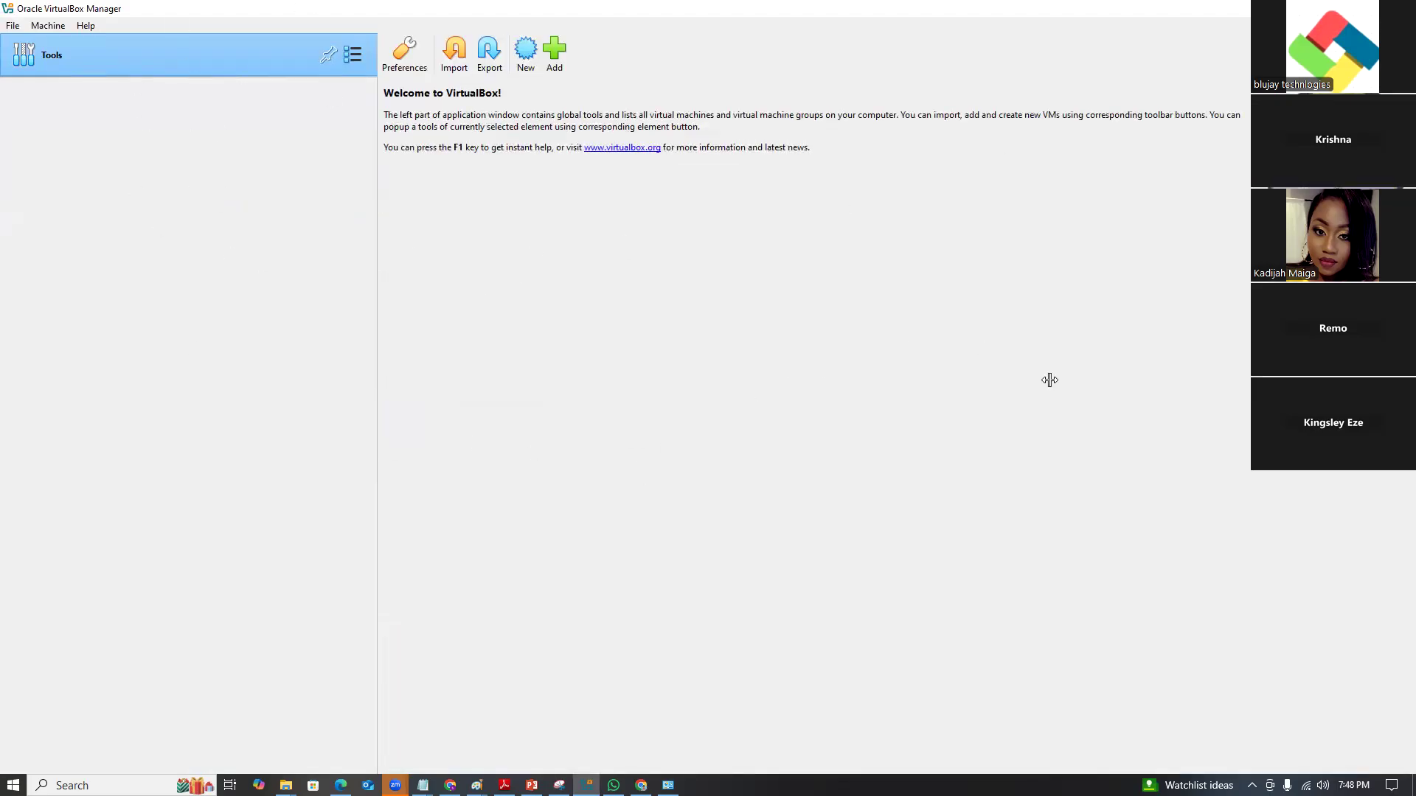
Uninstall Oracle VirtualBox 7.1.4 from Programs and Features.
key("alt+Tab")
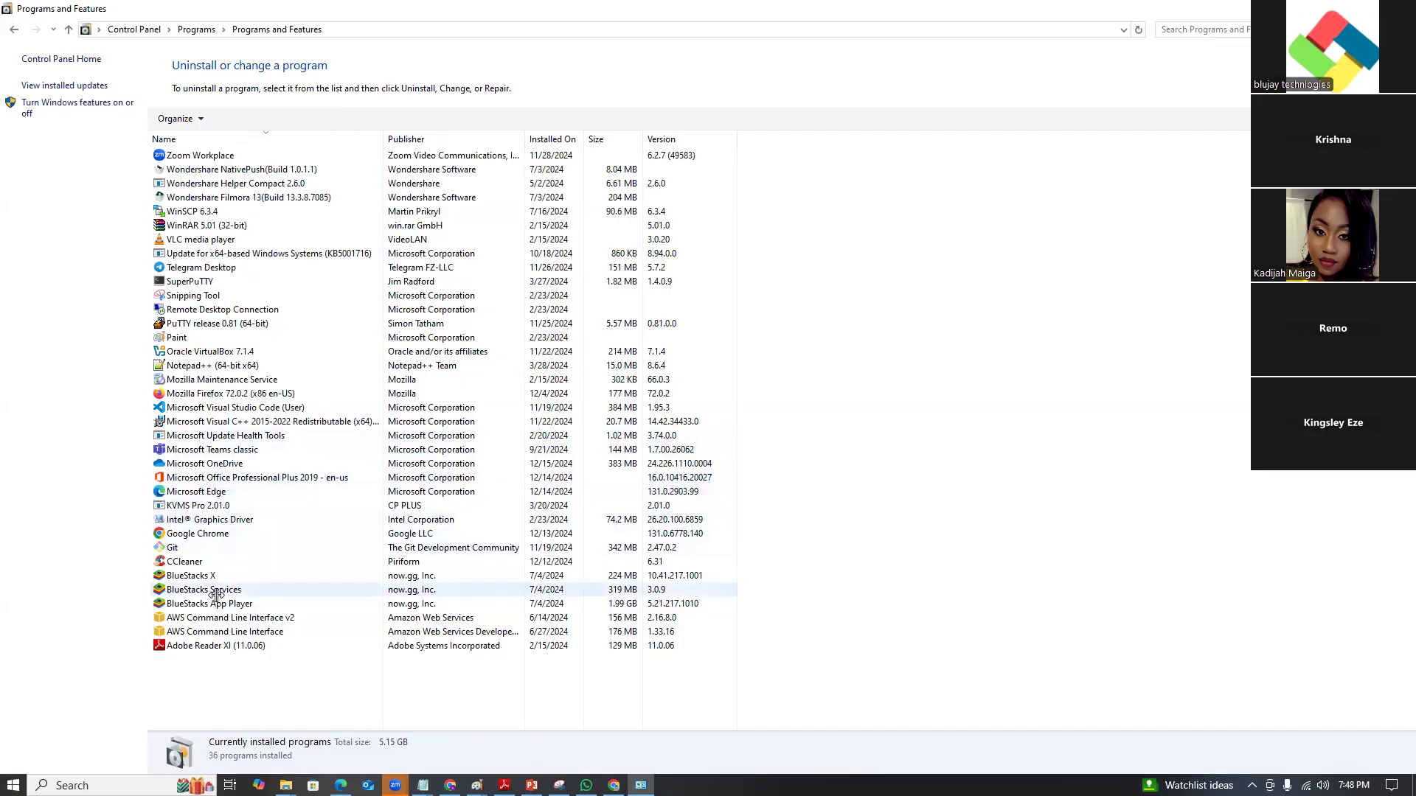
left_click(234, 352)
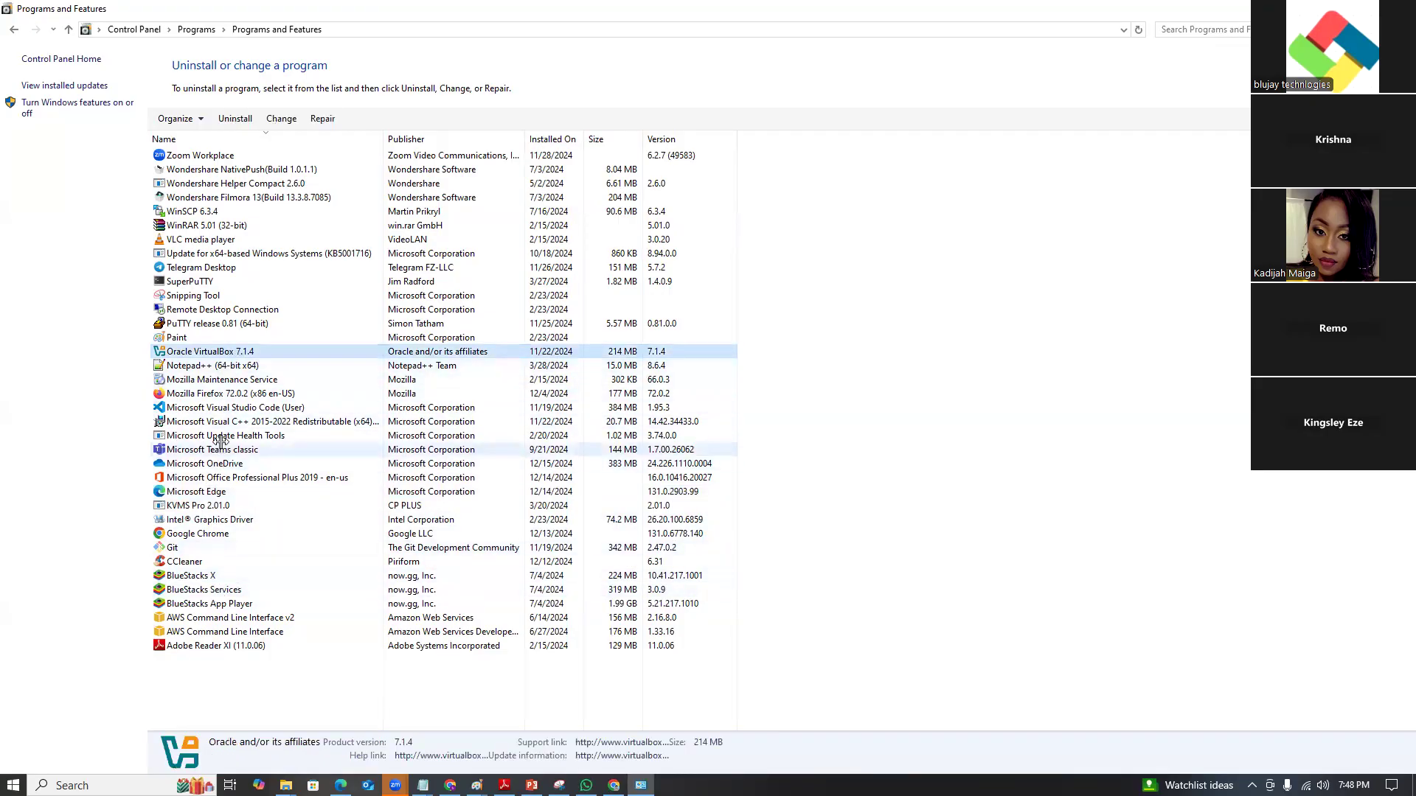
left_click(231, 420)
right_click(231, 419)
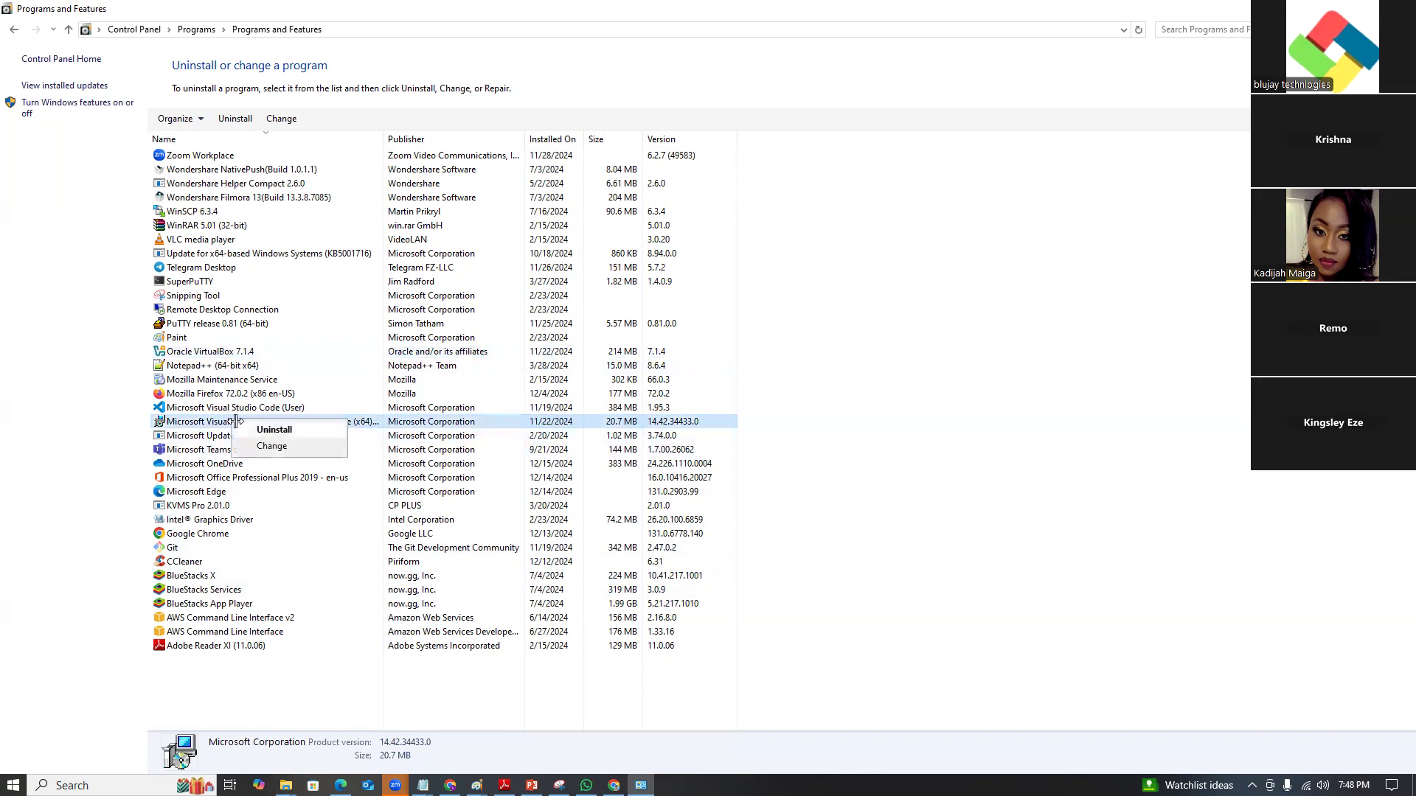
left_click(247, 367)
left_click(246, 352)
right_click(251, 354)
left_click(286, 365)
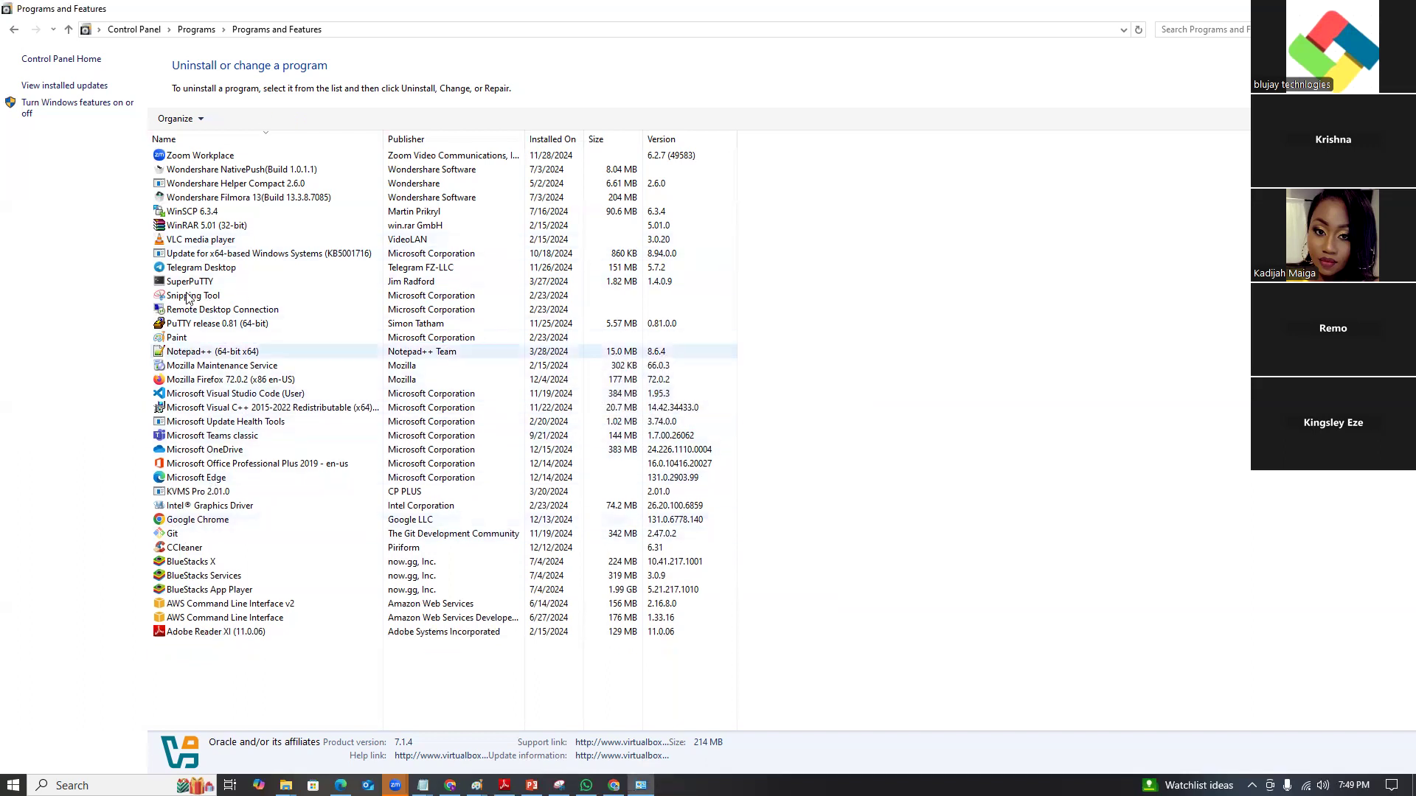
Uninstall Microsoft Visual C++ 2015-2022 Redistributable and close the installed-programs list.
left_click(216, 409)
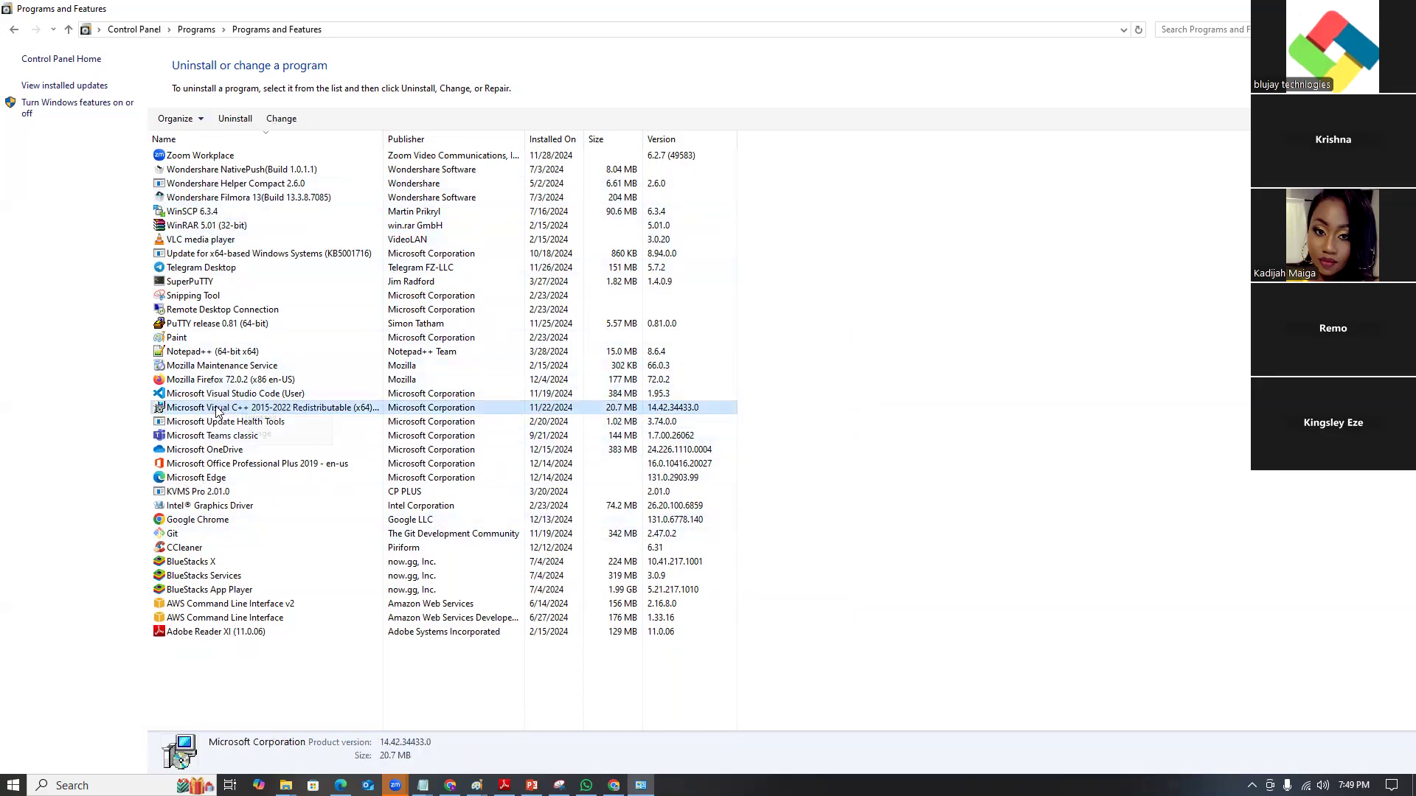
left_click(268, 422)
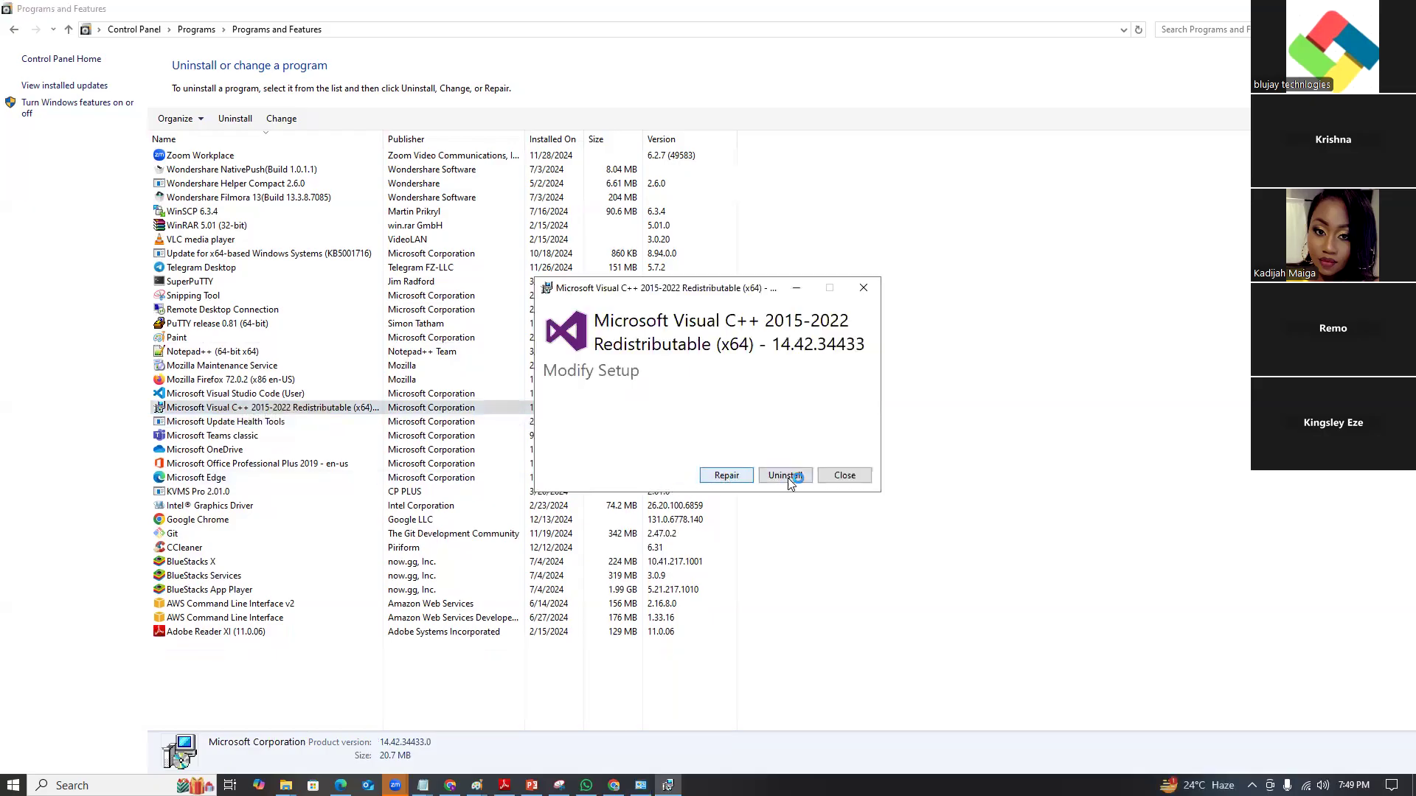
left_click(794, 476)
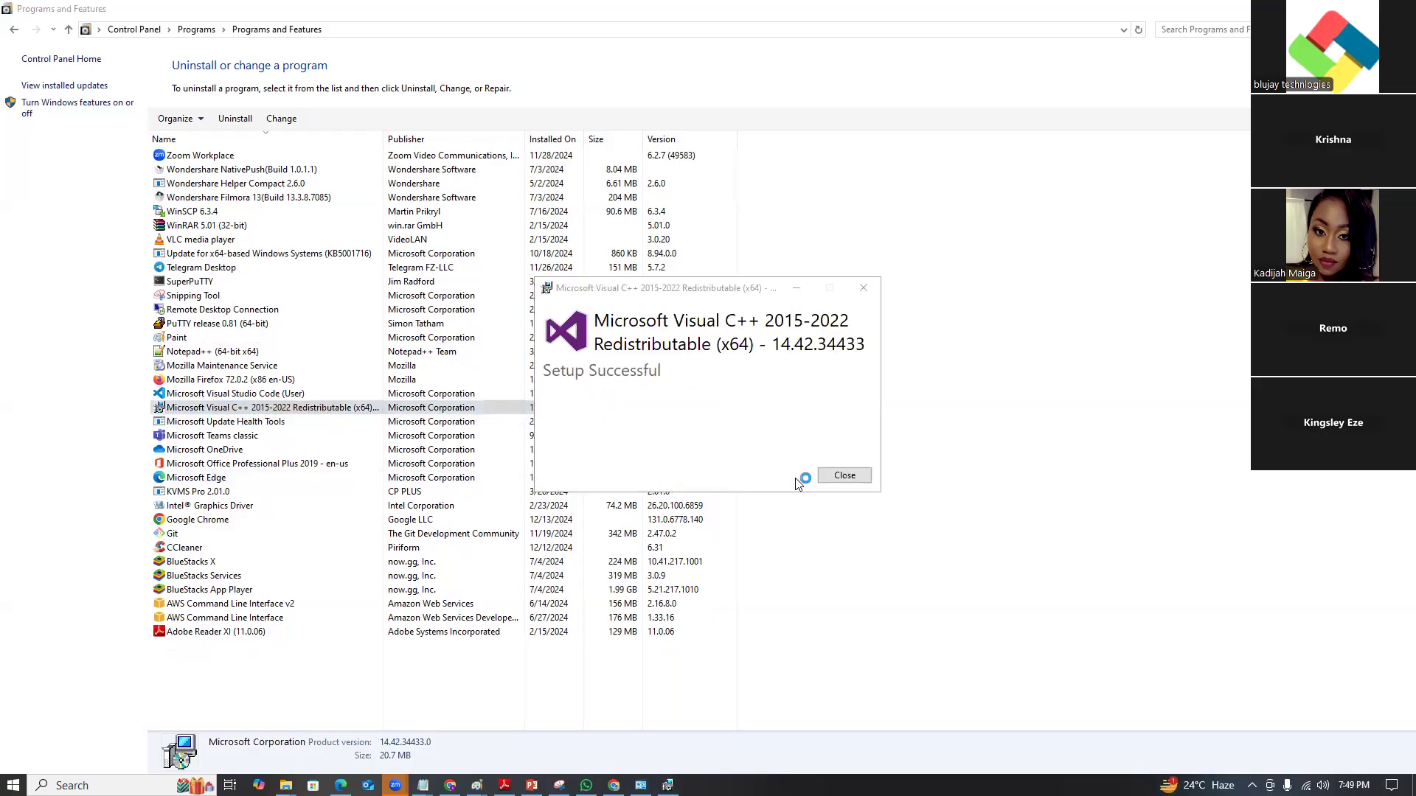
left_click(841, 479)
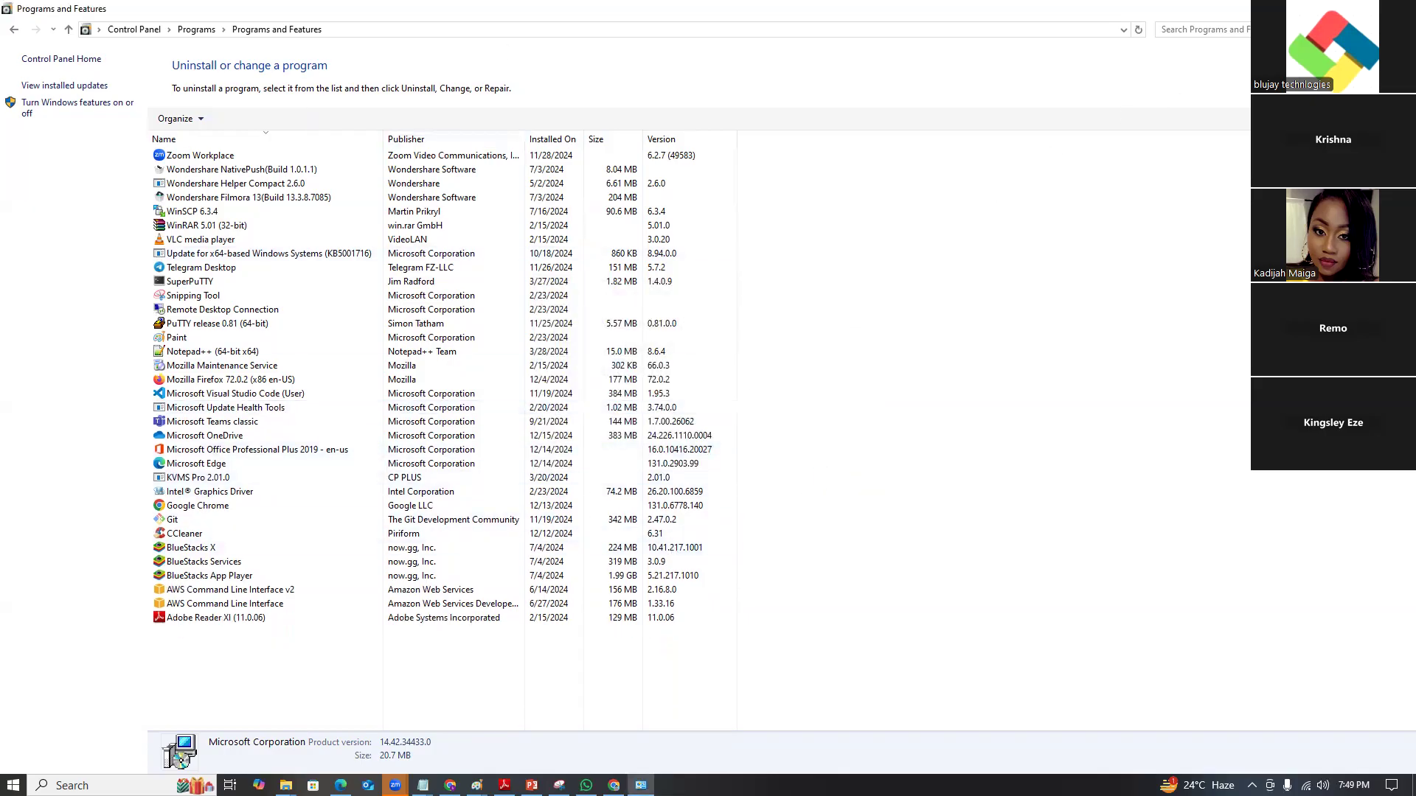
left_click(1399, 8)
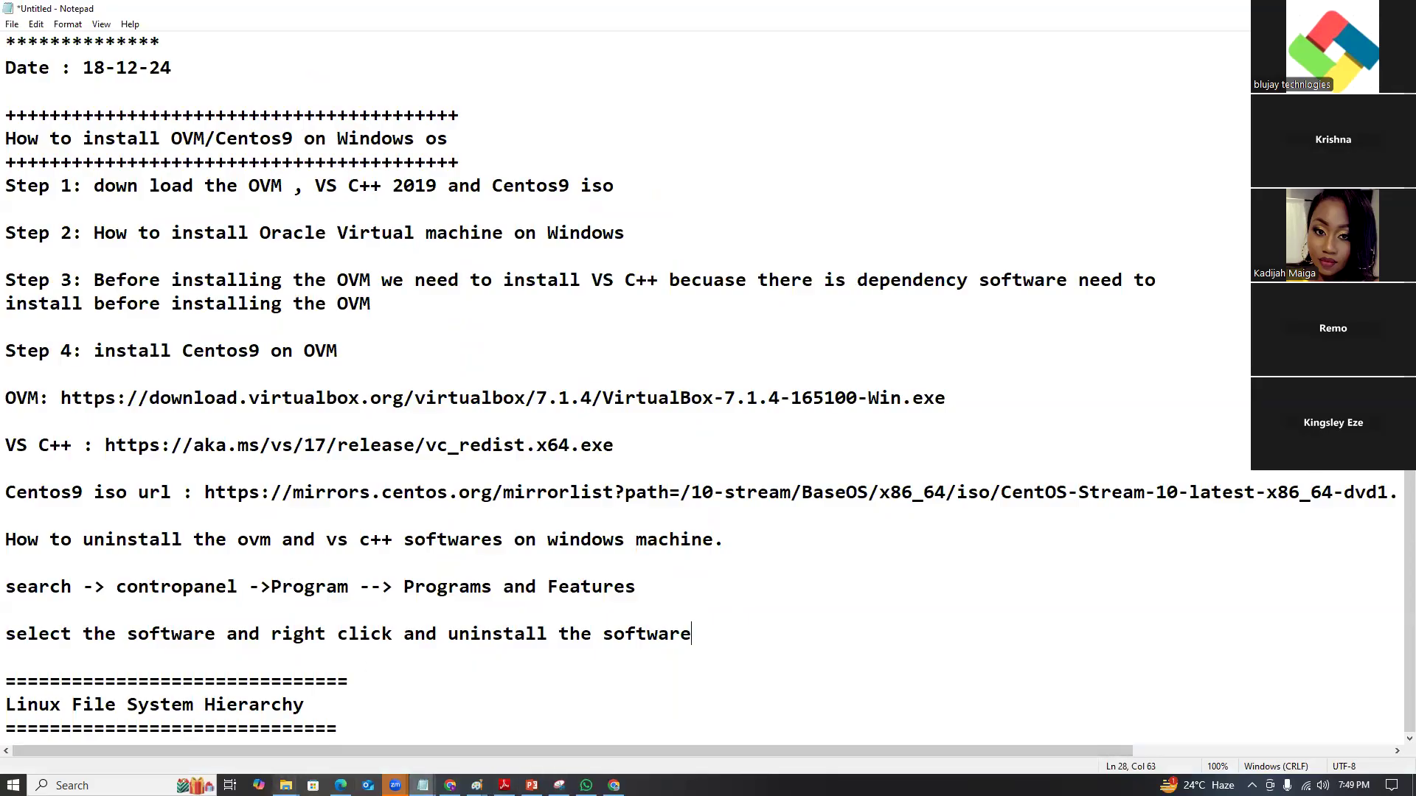
In Downloads, launch the vc_redist.x64 (7) installer and cancel it.
mouse_move(286, 786)
left_click(218, 736)
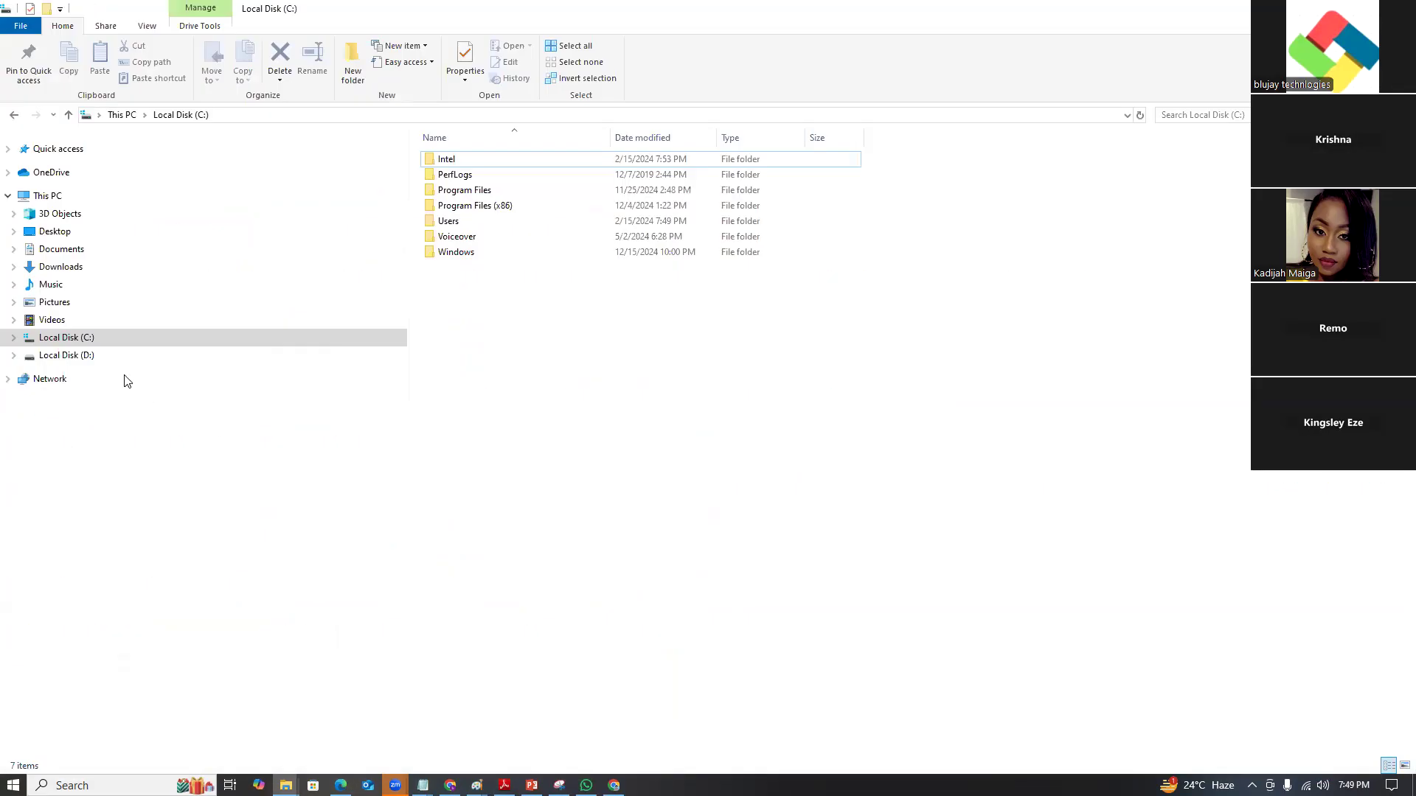
left_click(60, 267)
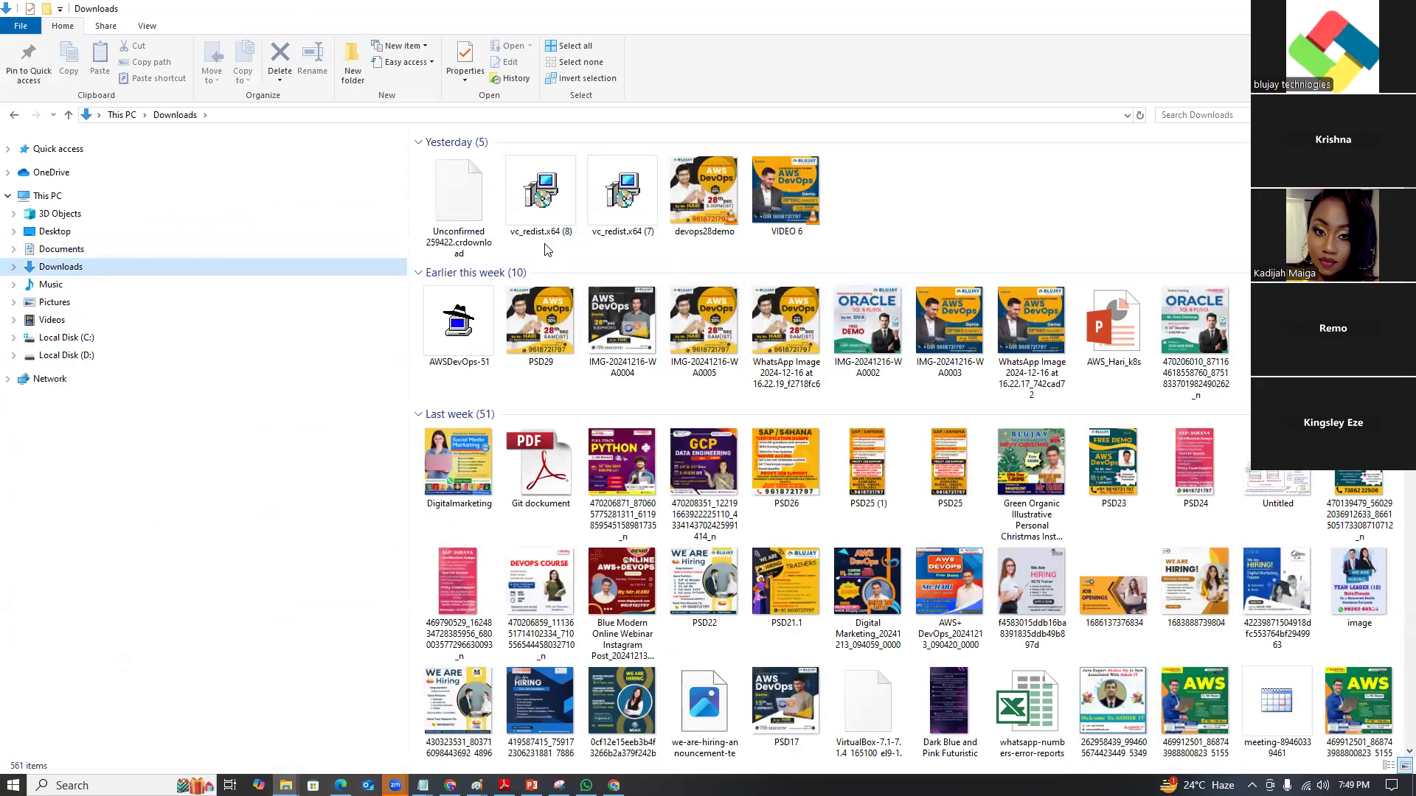
double_click(603, 214)
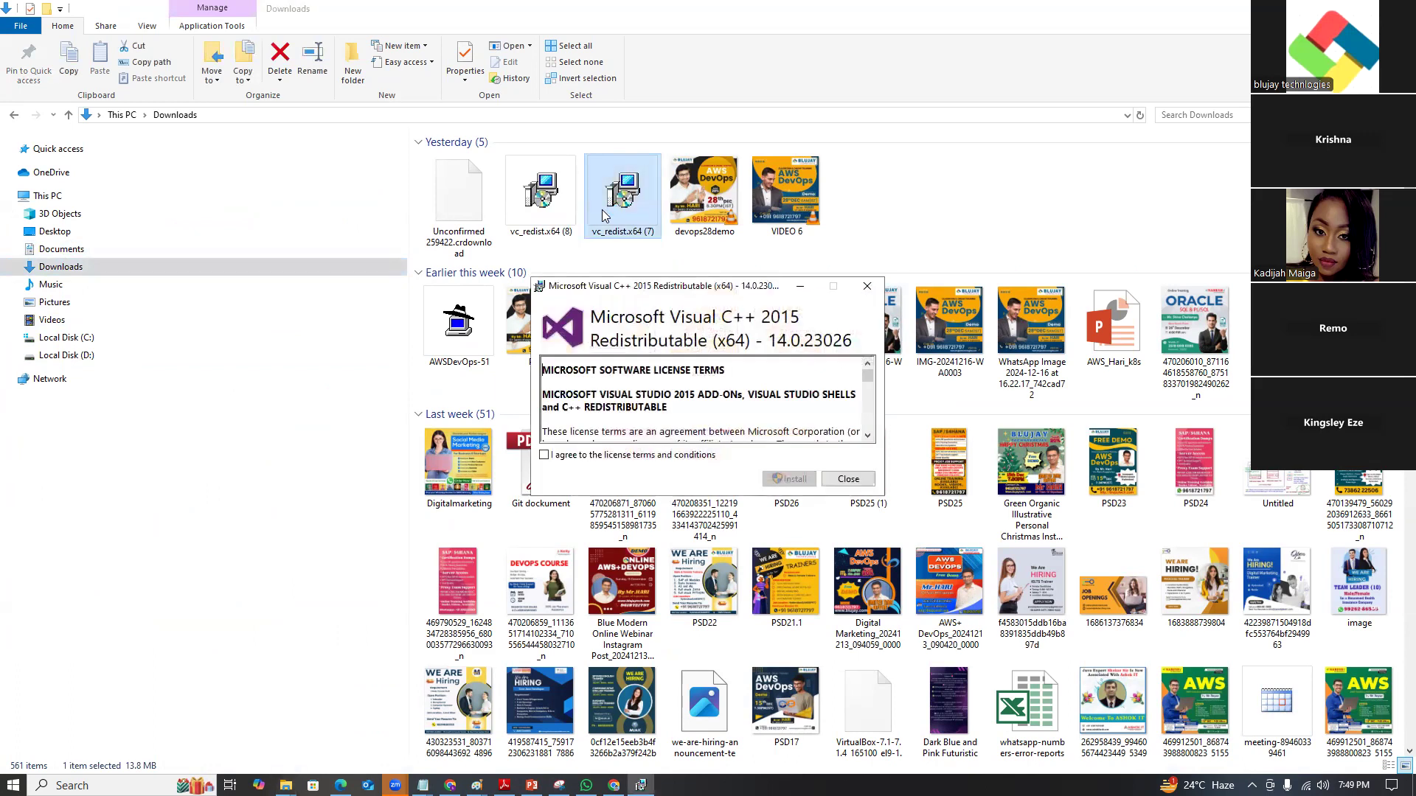
left_click(867, 286)
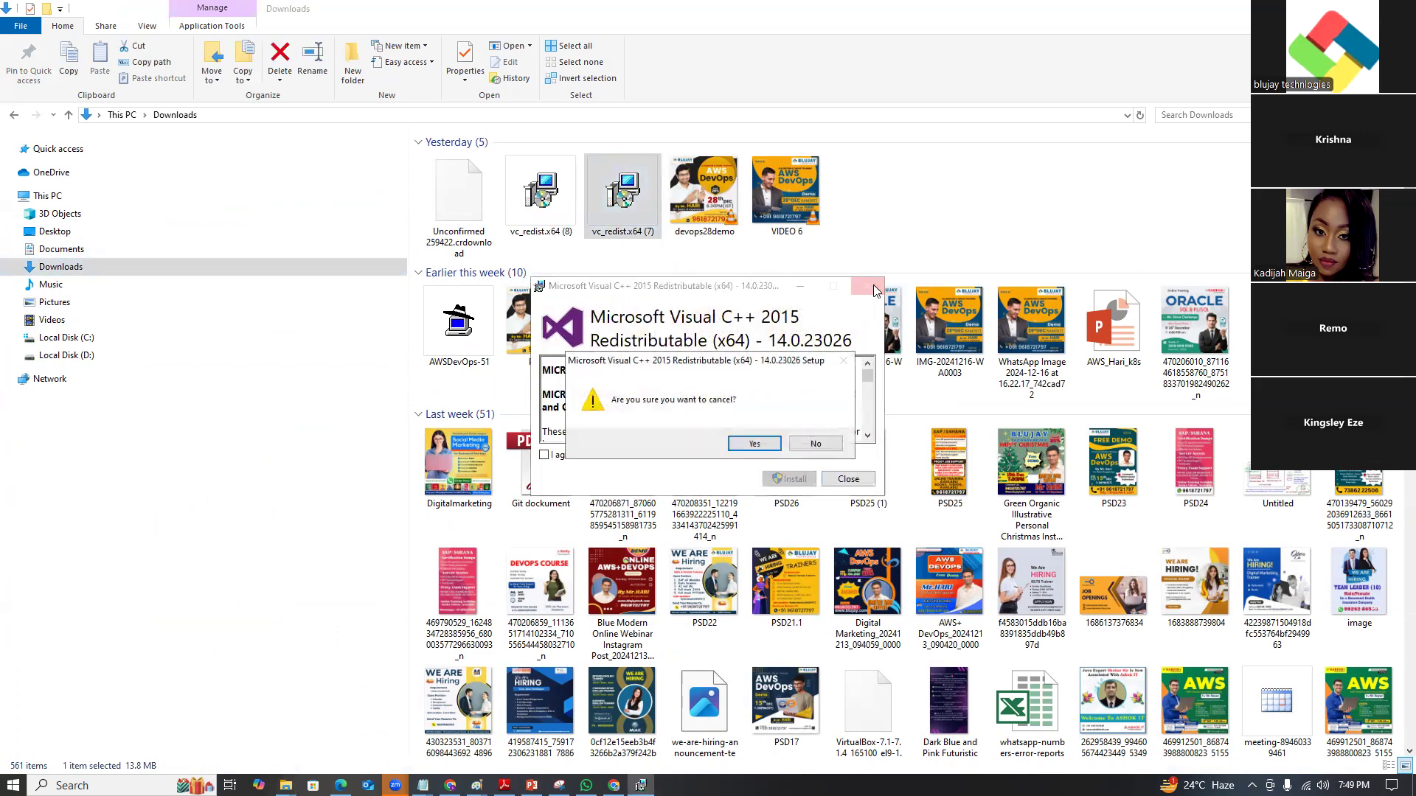
left_click(760, 445)
Search Downloads for 'ora' and check the VirtualBox-7.1.4-165100-Win (2) installer's file type in Properties.
scroll(966, 375, "down", 15)
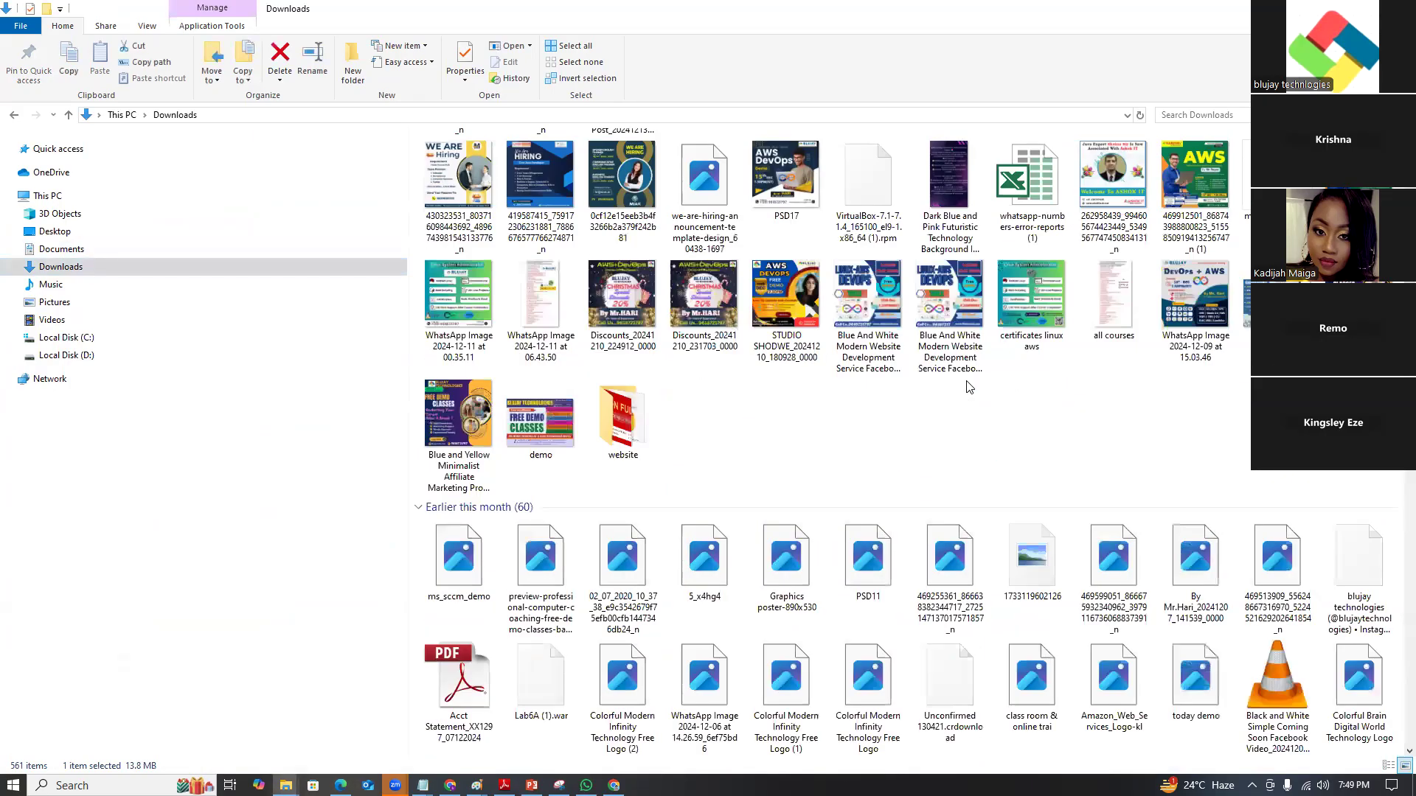
scroll(966, 385, "up", 15)
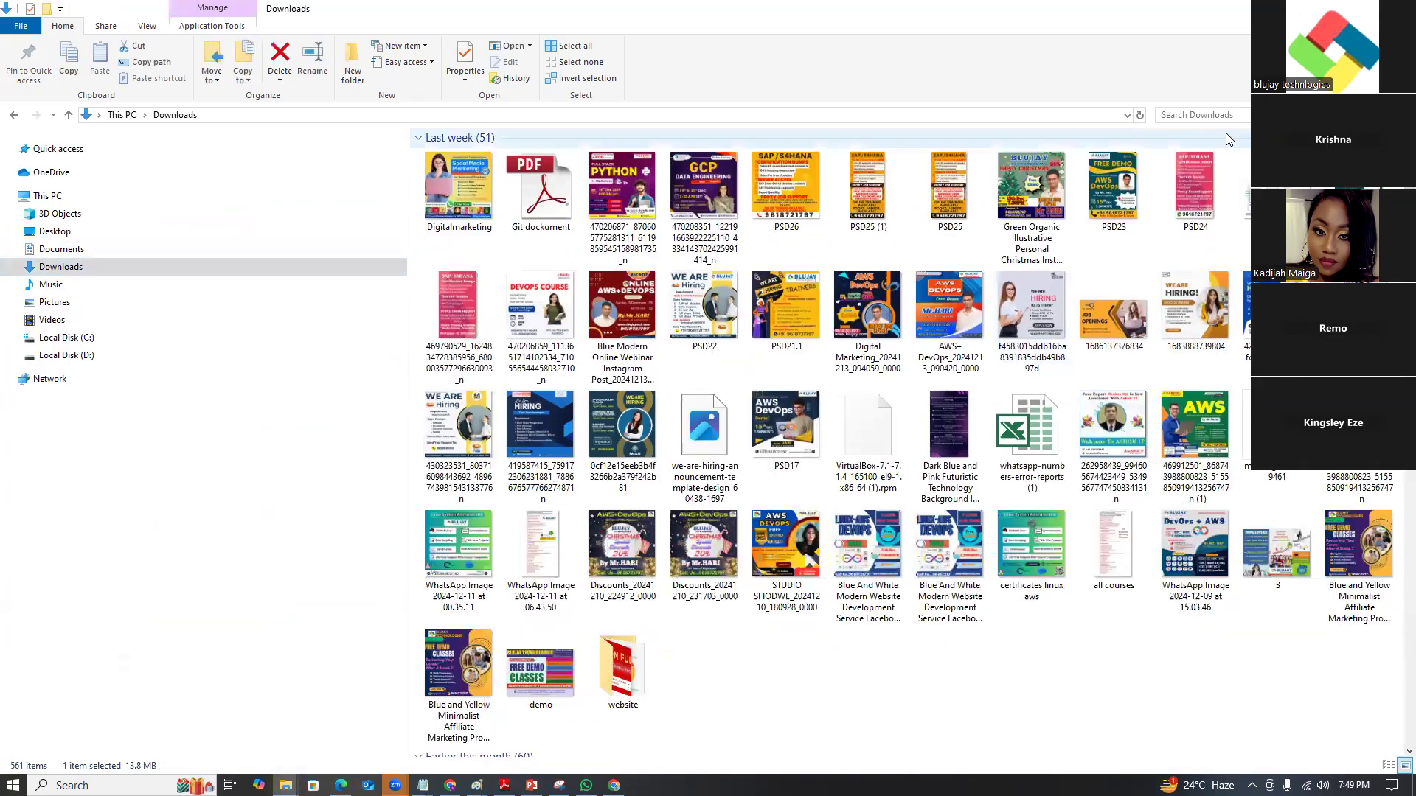
left_click(1218, 114)
type("or")
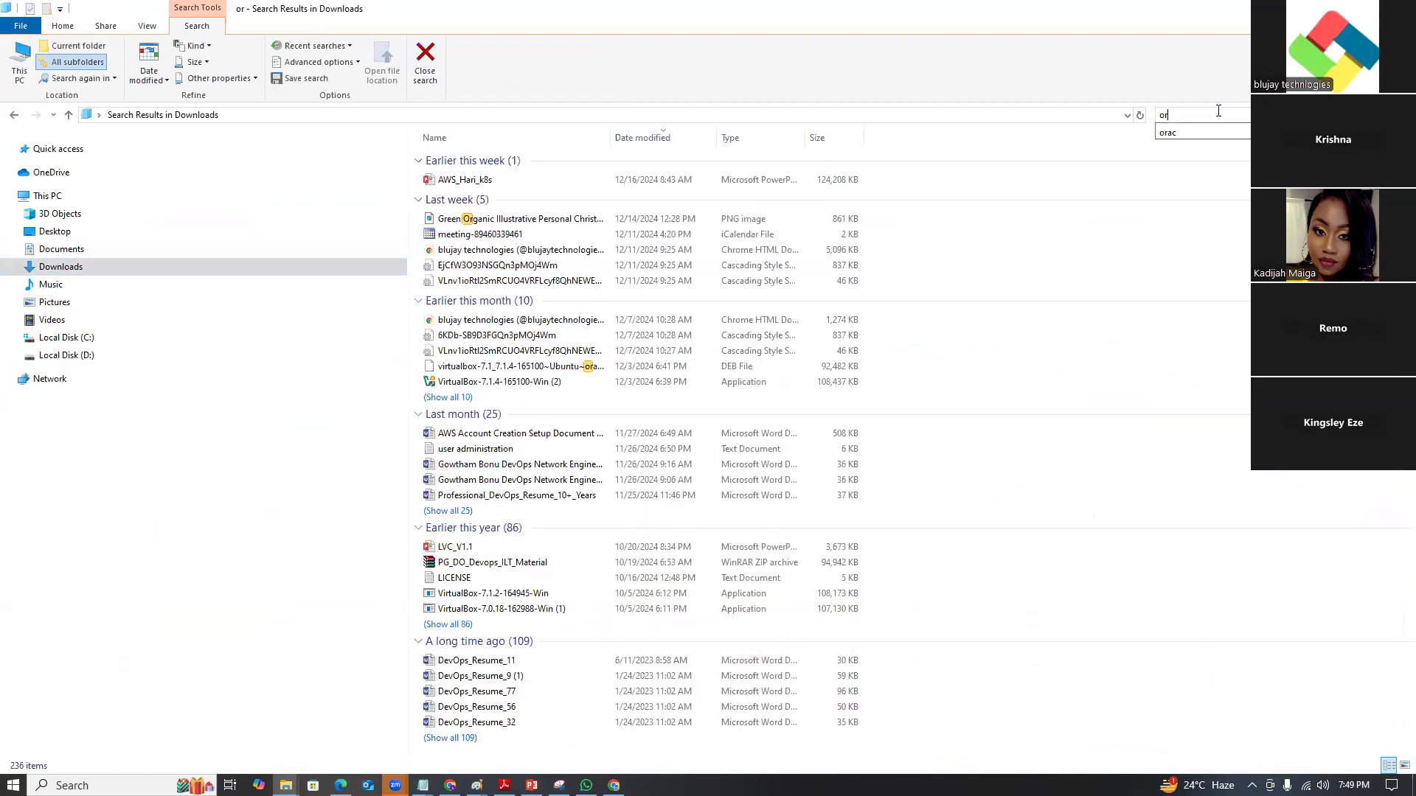
type("a")
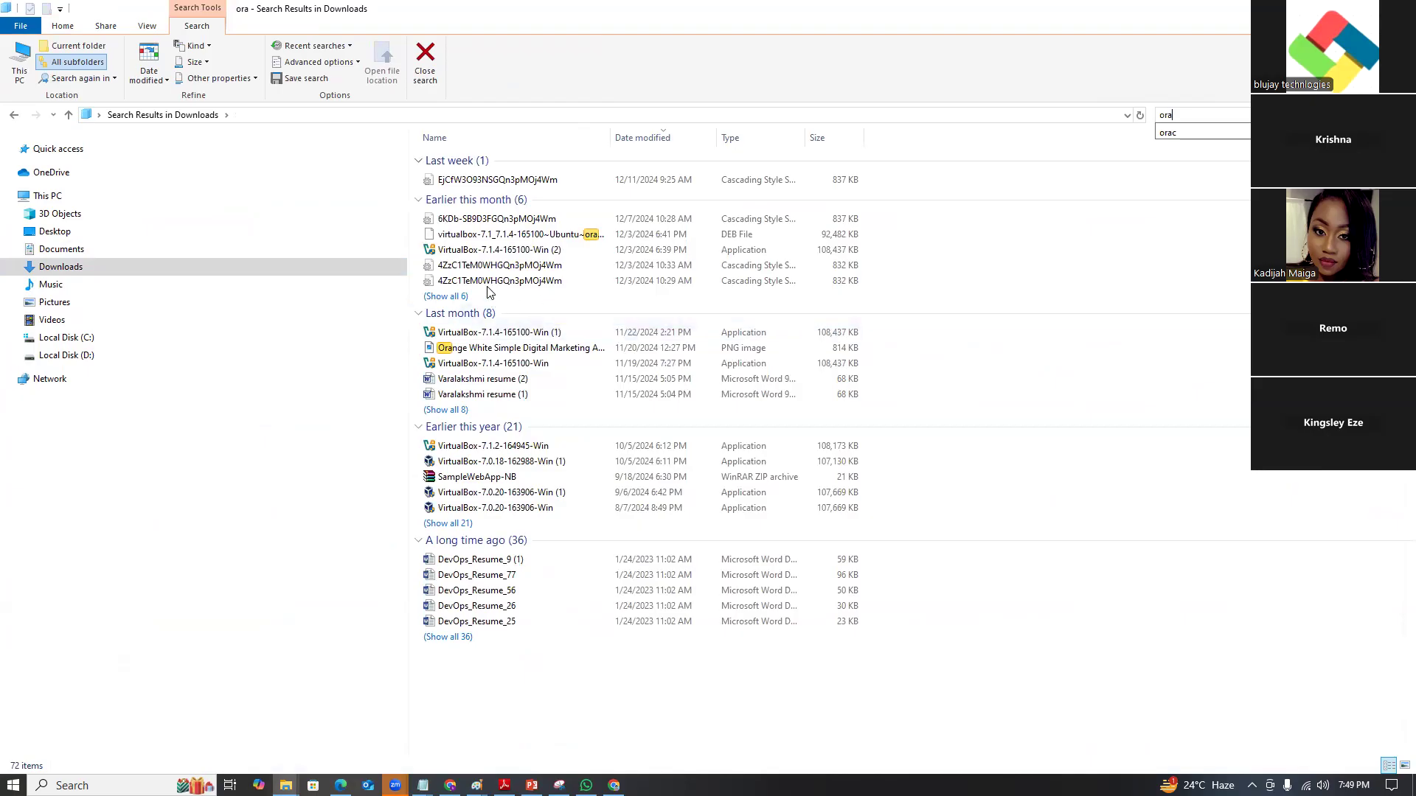
left_click(484, 251)
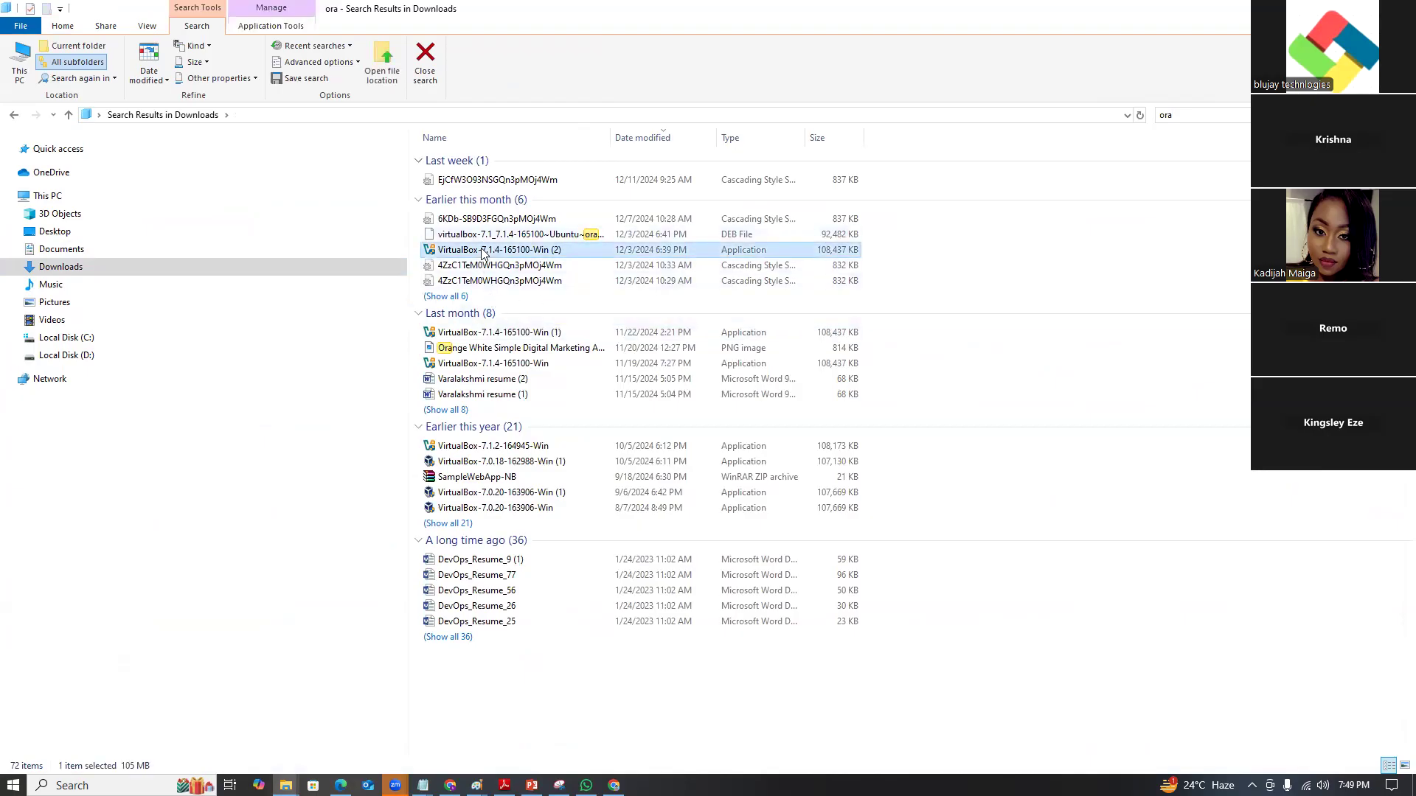
right_click(484, 252)
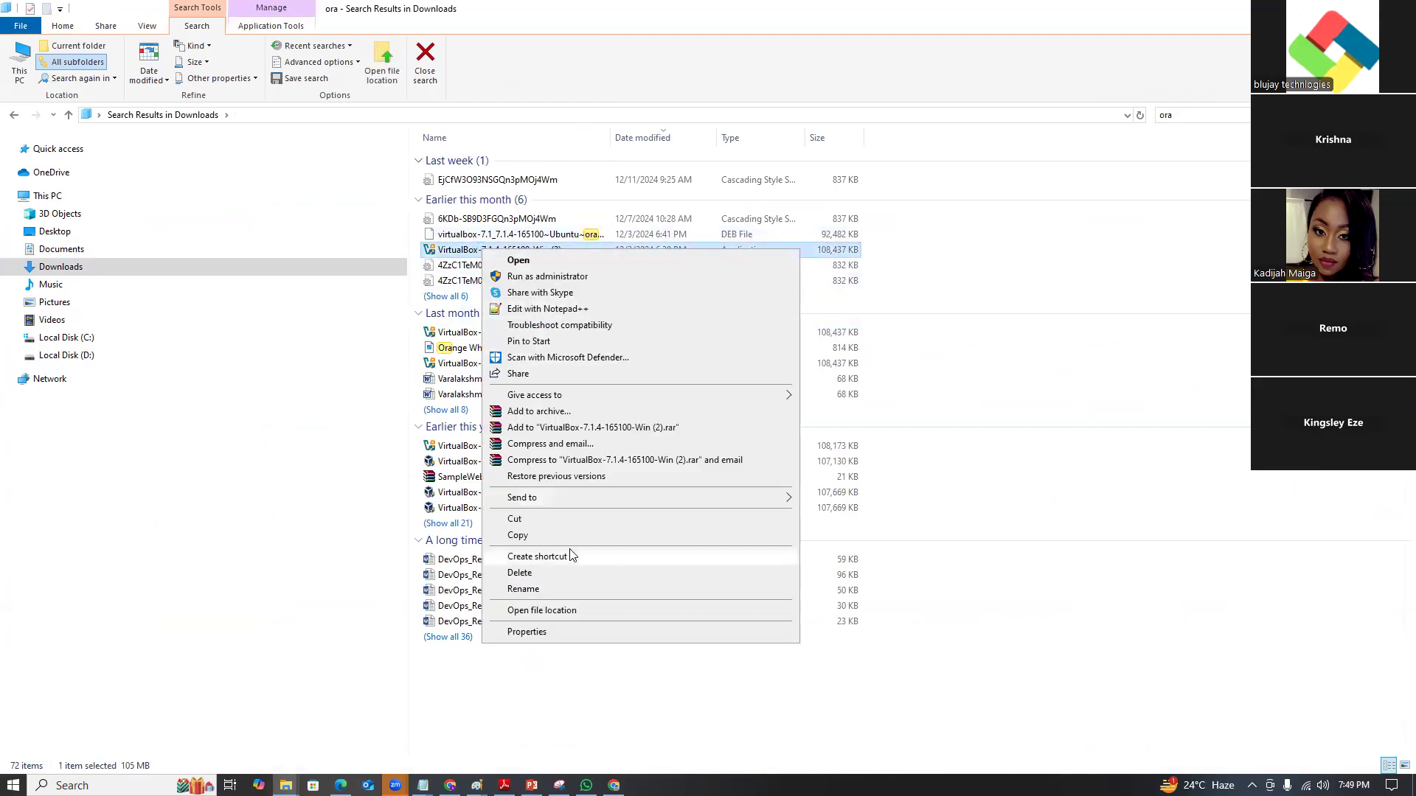
left_click(544, 632)
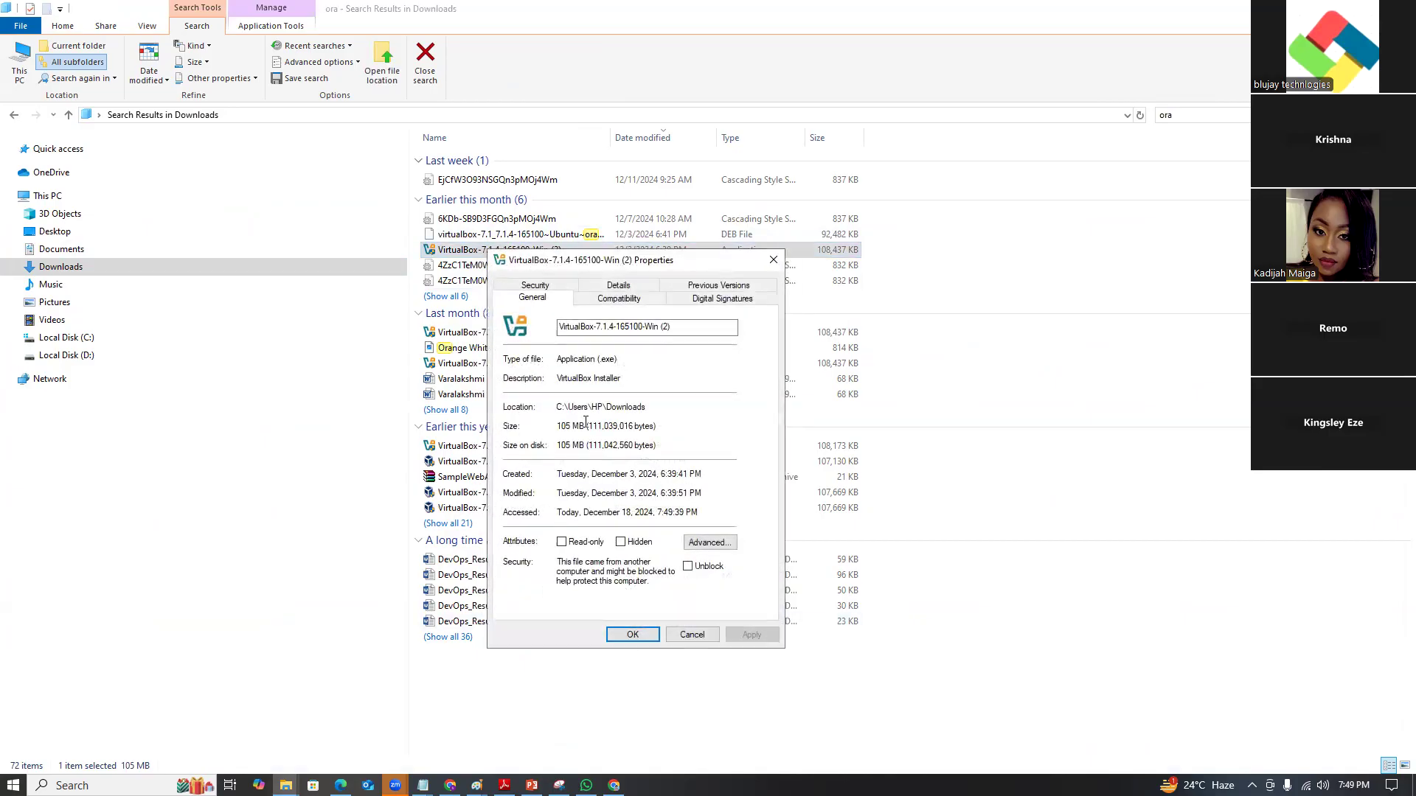
mouse_move(594, 362)
left_mouse_down()
mouse_move(570, 360)
mouse_move(585, 360)
left_mouse_up()
left_click(617, 360)
Bring up the open Notepad windows from the taskbar.
left_click(450, 785)
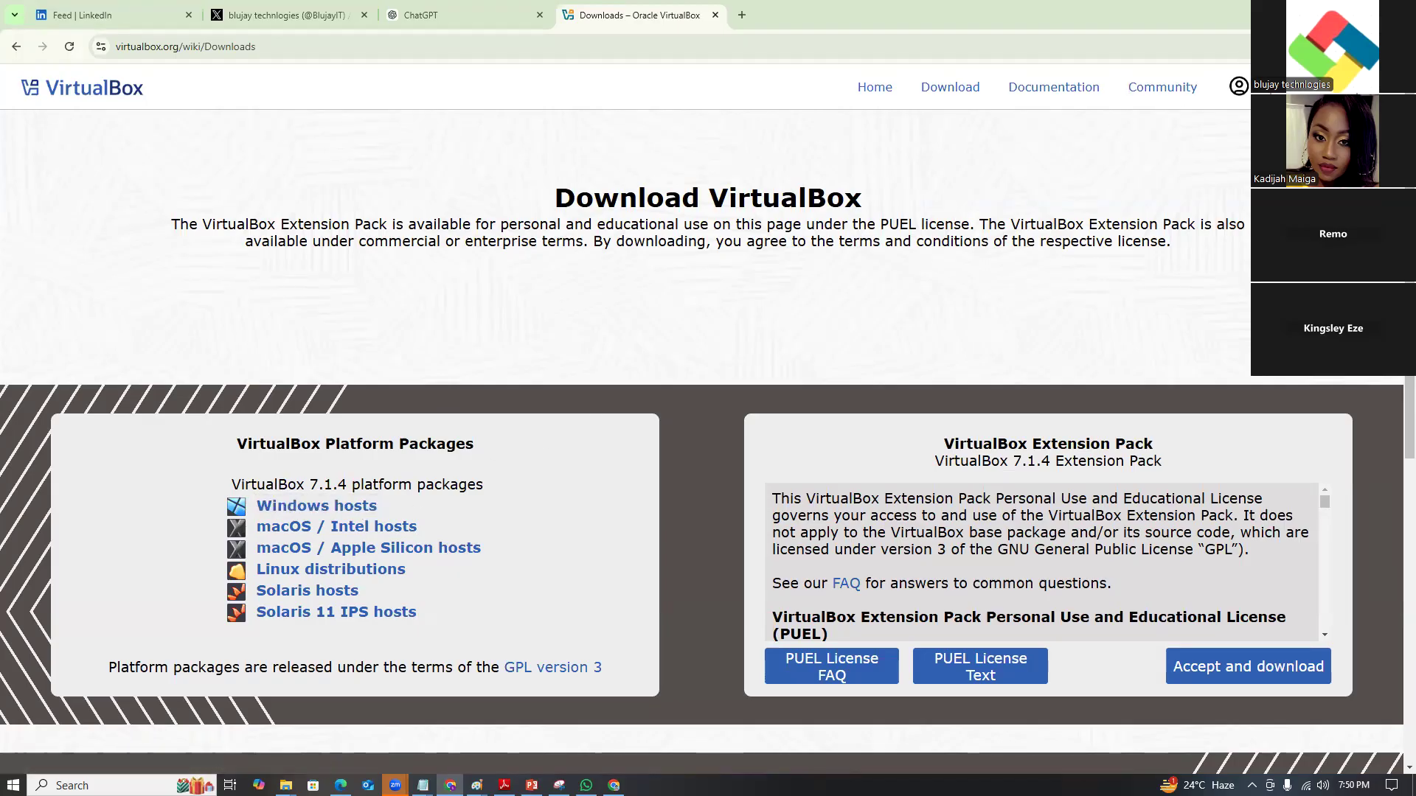
left_click(1329, 12)
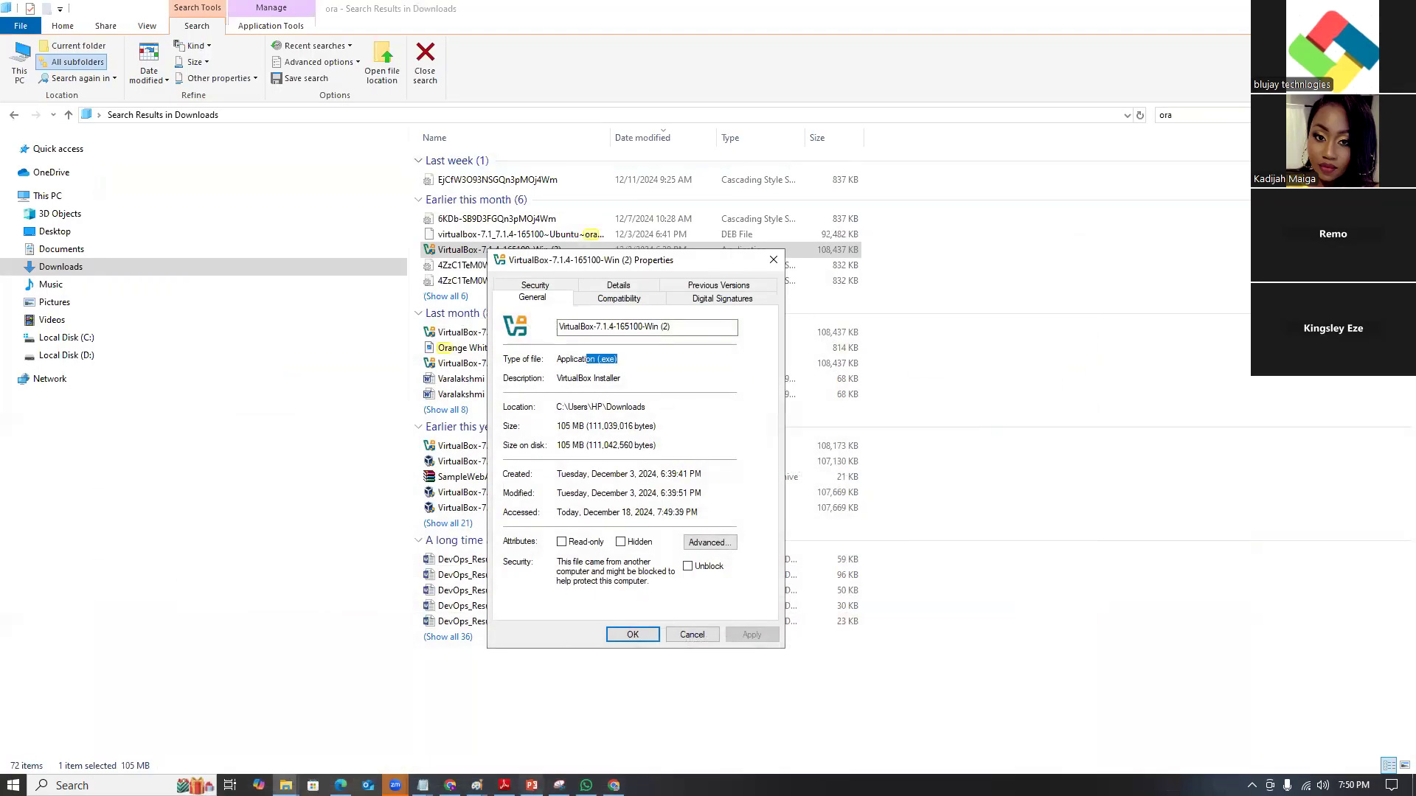
left_click(422, 785)
Switch to the Notepad window holding the install notes.
left_click(566, 716)
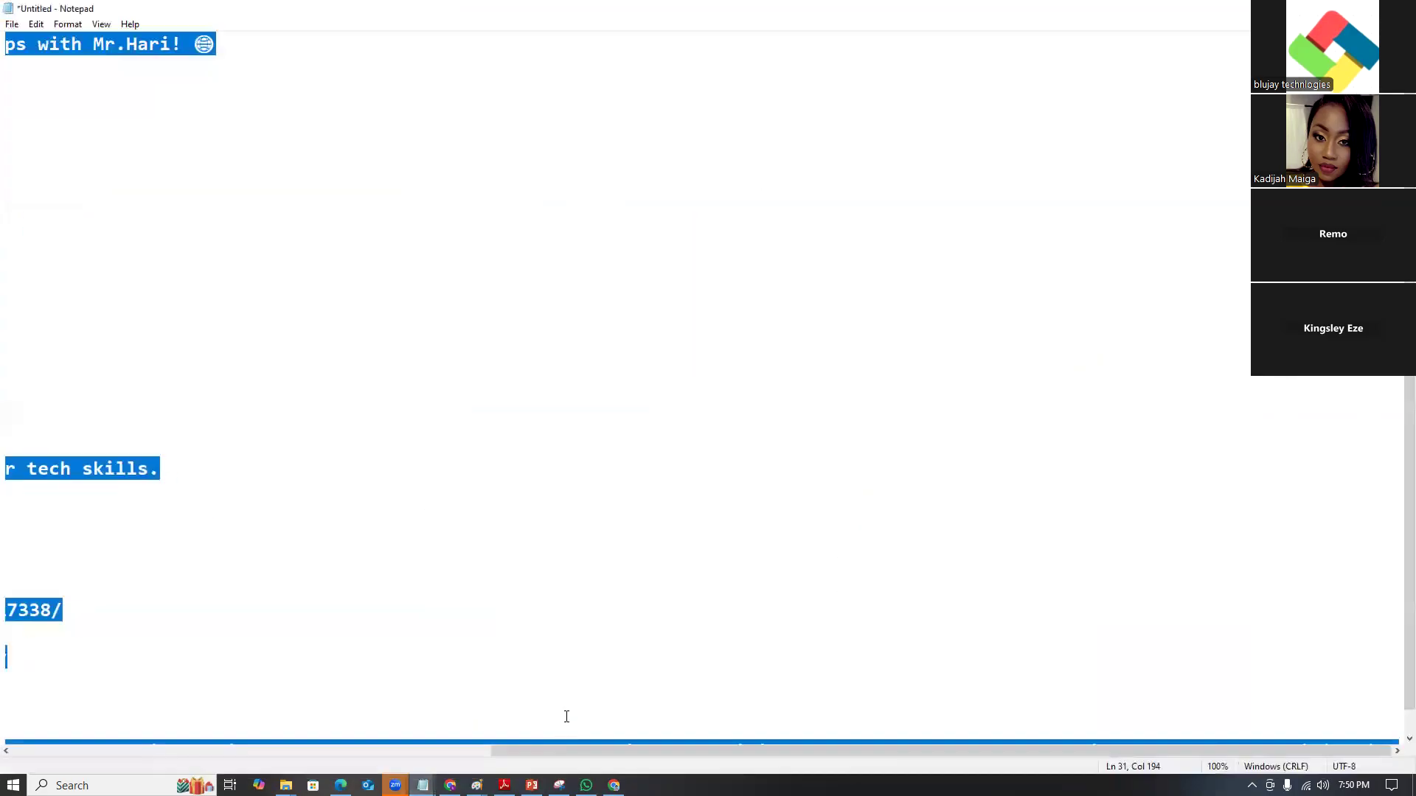
left_click(422, 785)
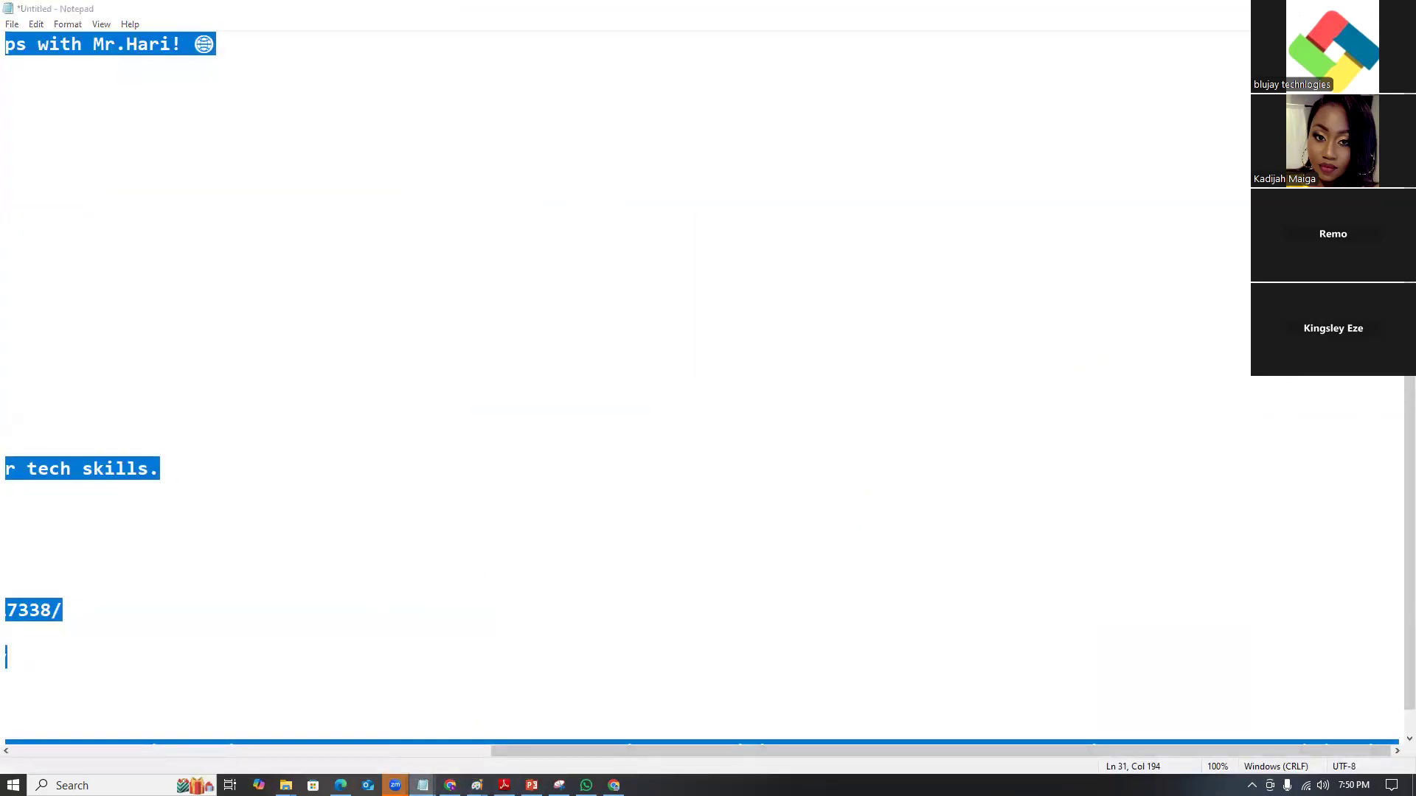
left_click(611, 739)
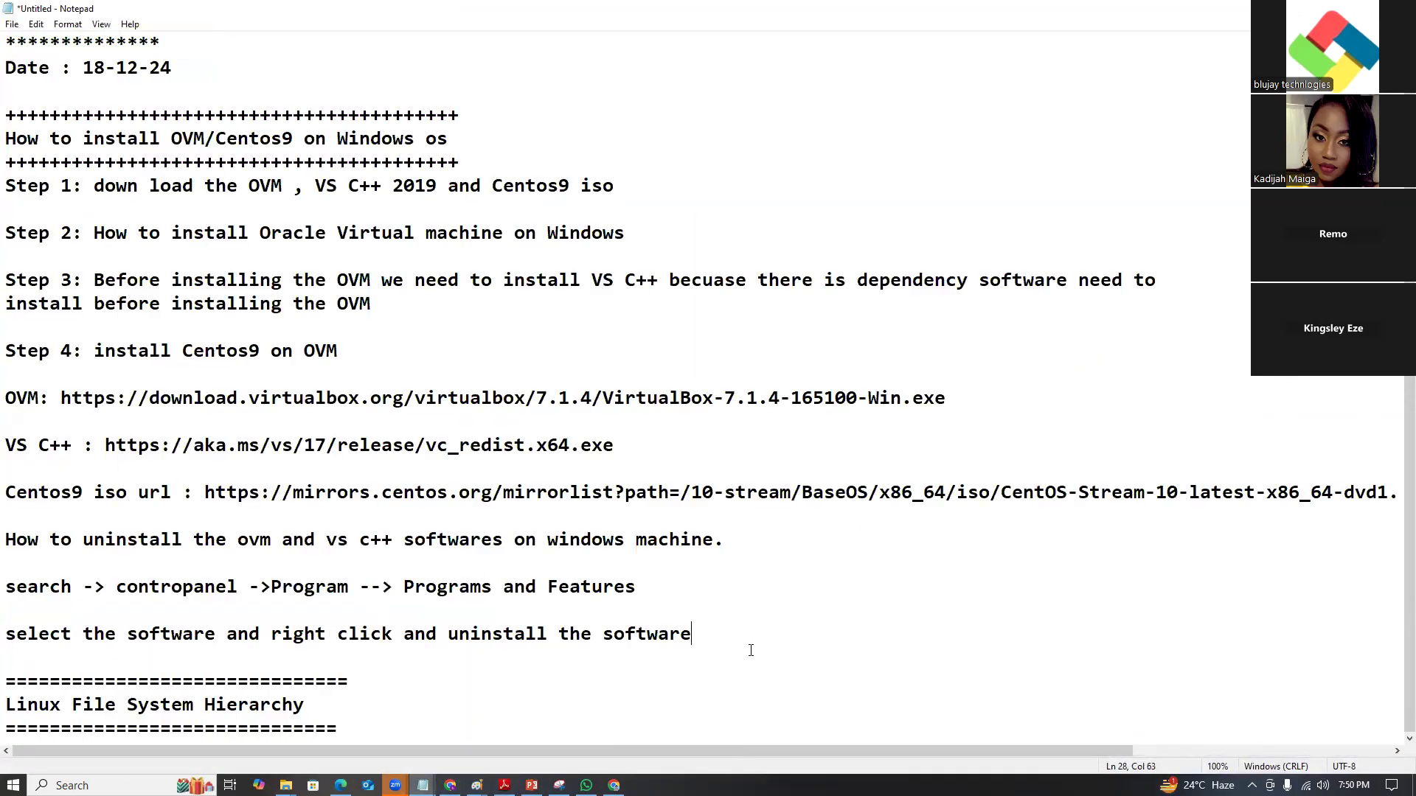
Add the question 'Which exetention format we need to download for windows (.exe or .msi)'.
key("Return")
key("Return")
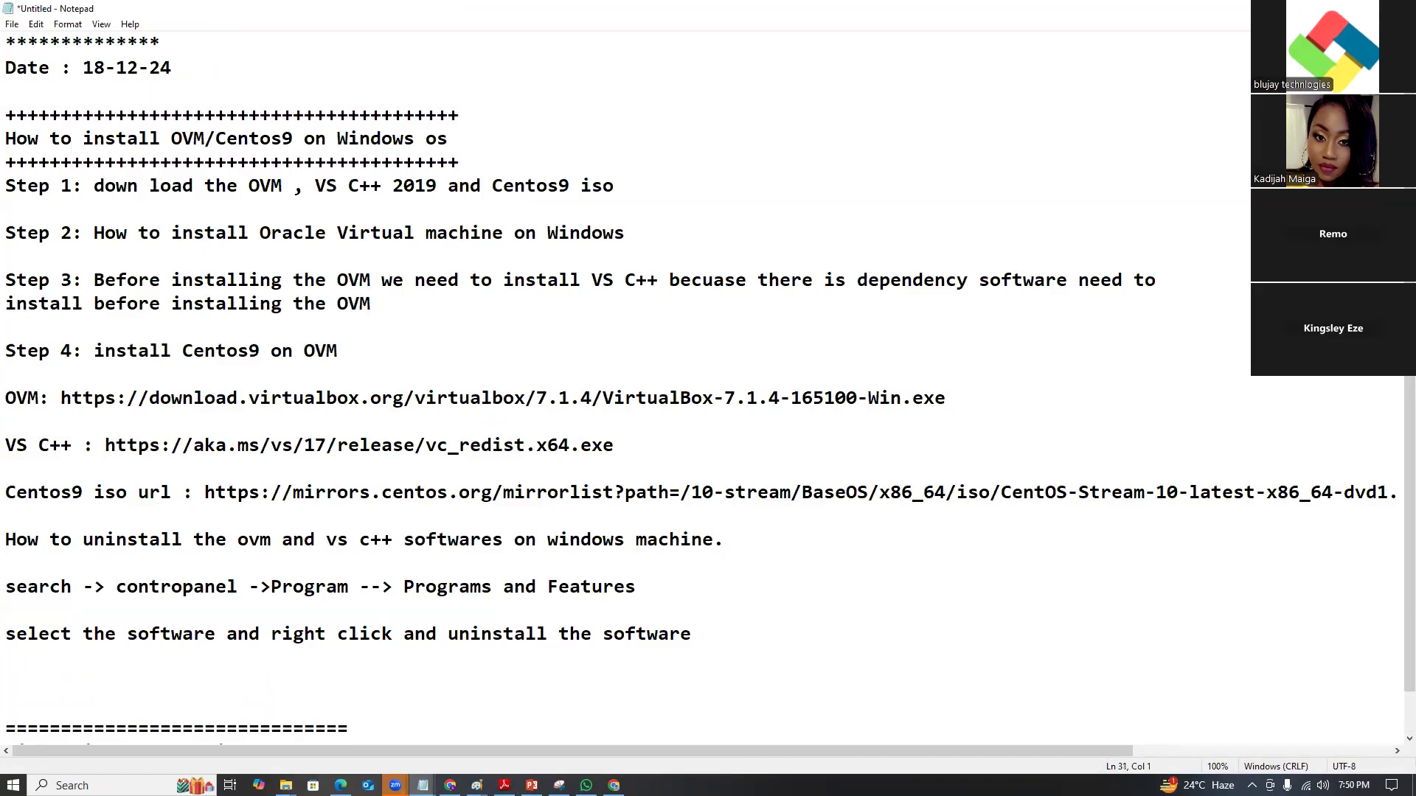
type("Which exetention")
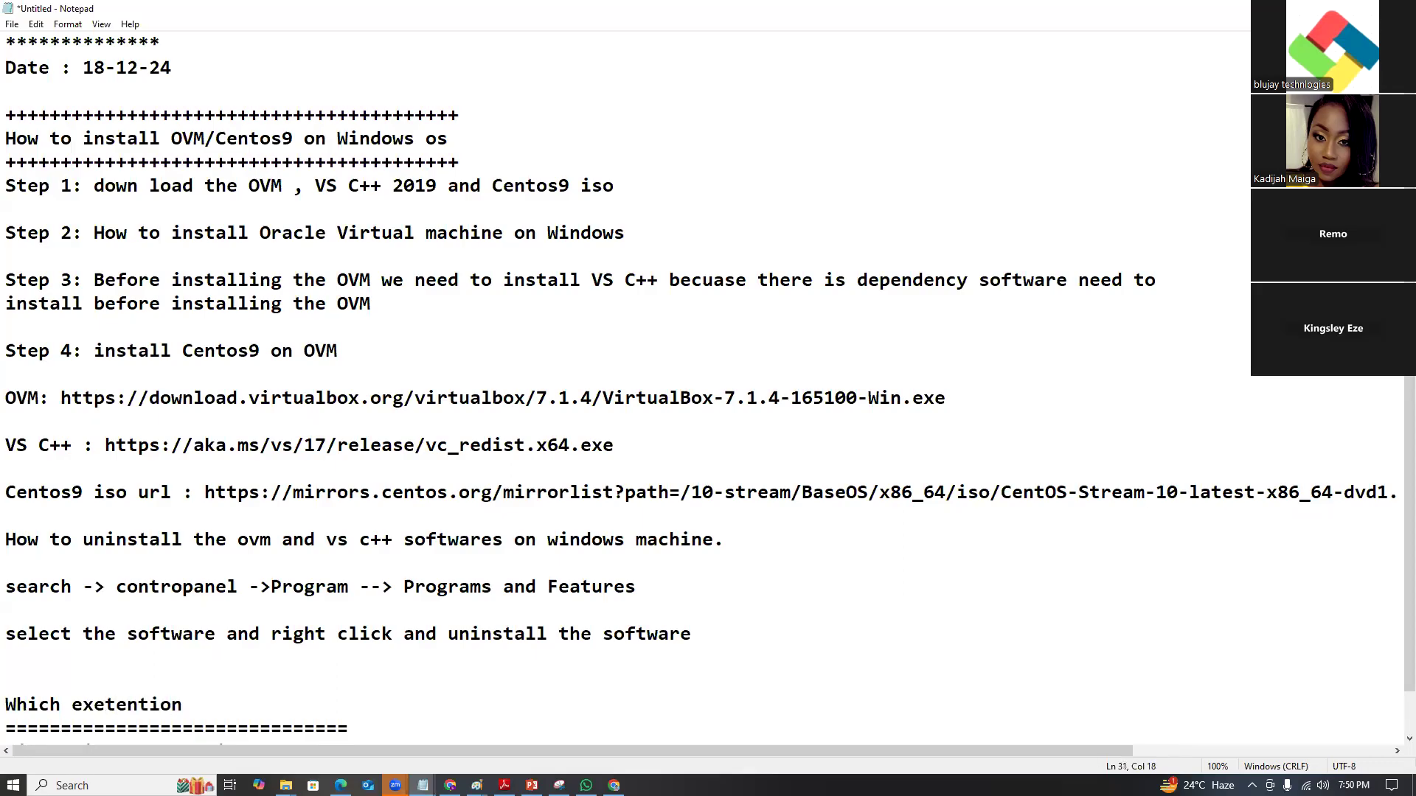
type(" form")
type("at we need t")
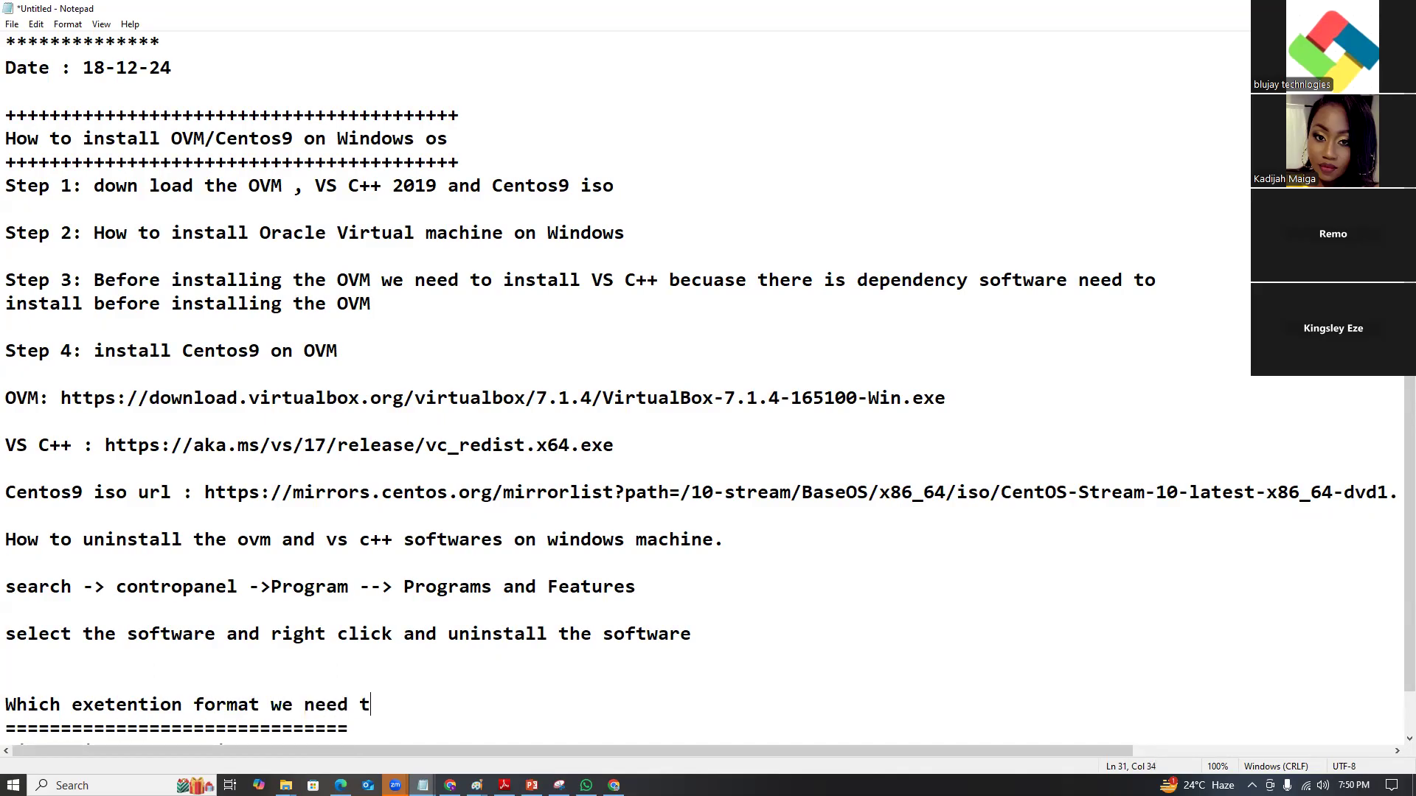
type("o download for windows")
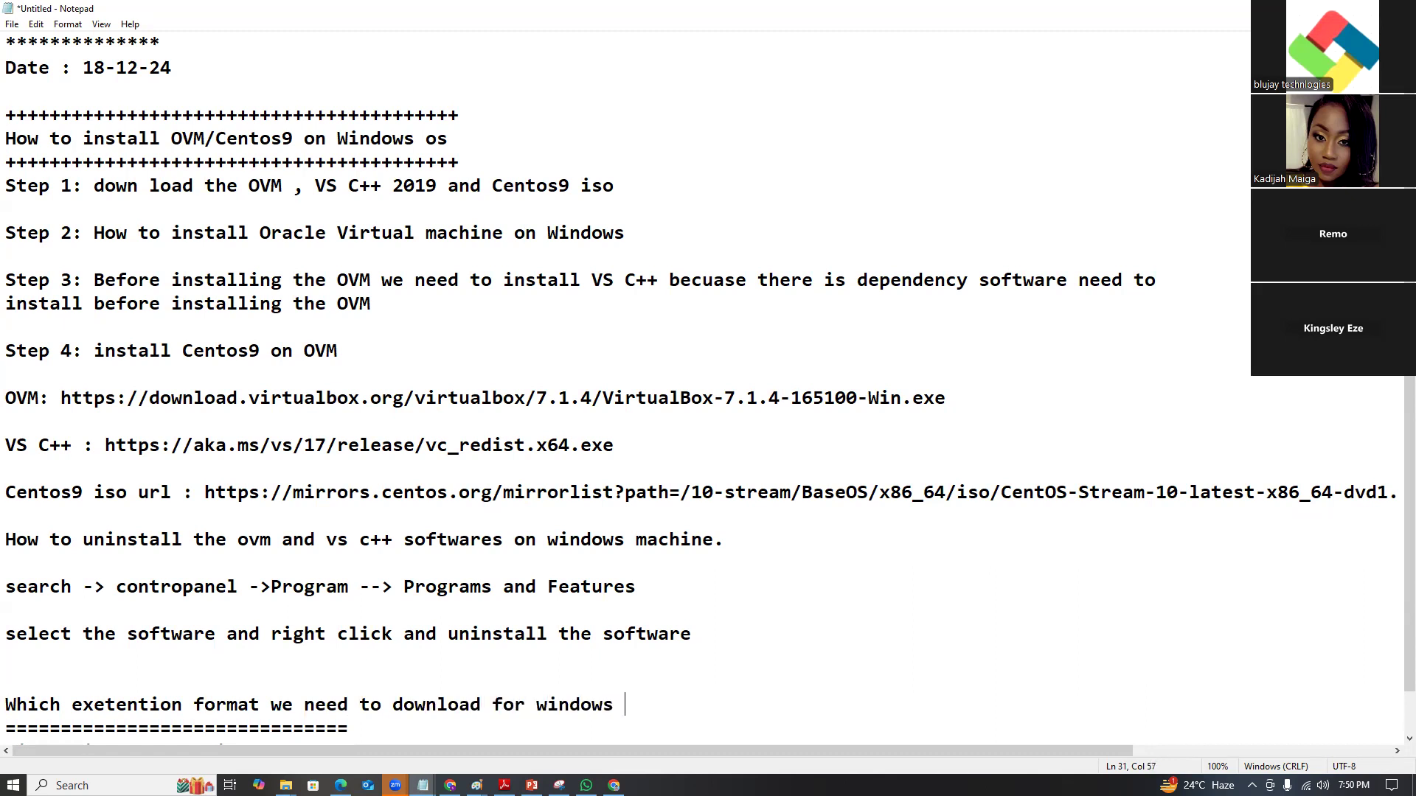
type(" (.exe or .msi)")
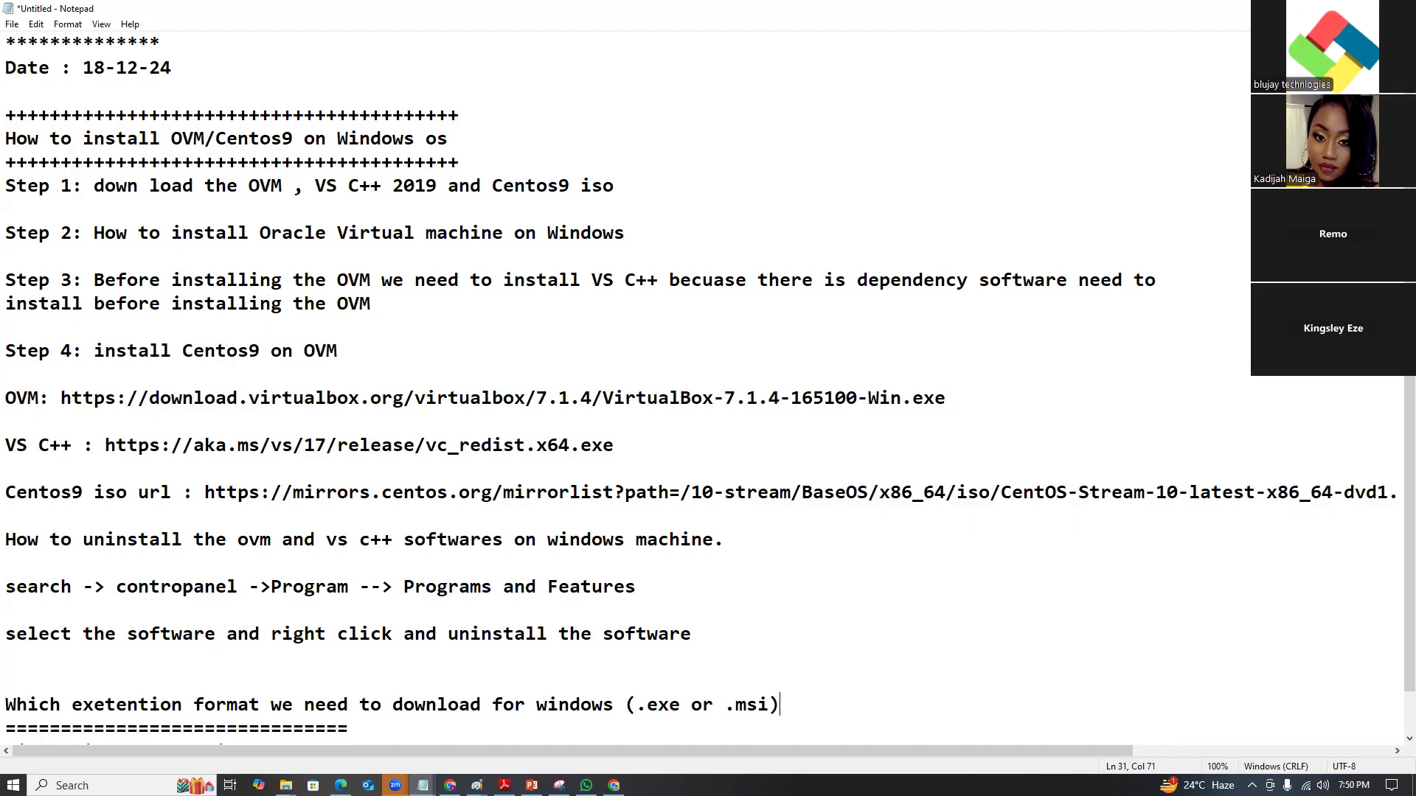
scroll(697, 627, "down", 1)
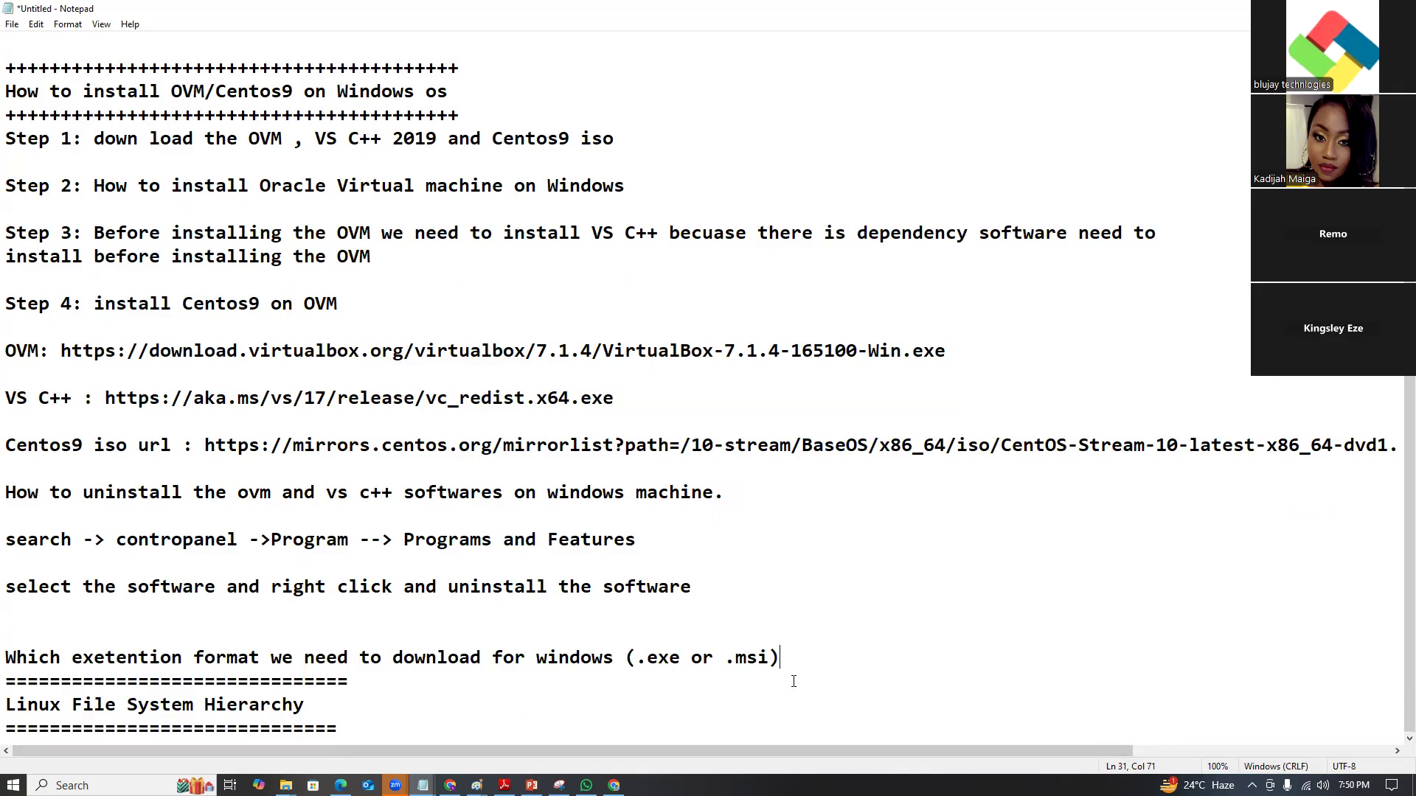
key("Return")
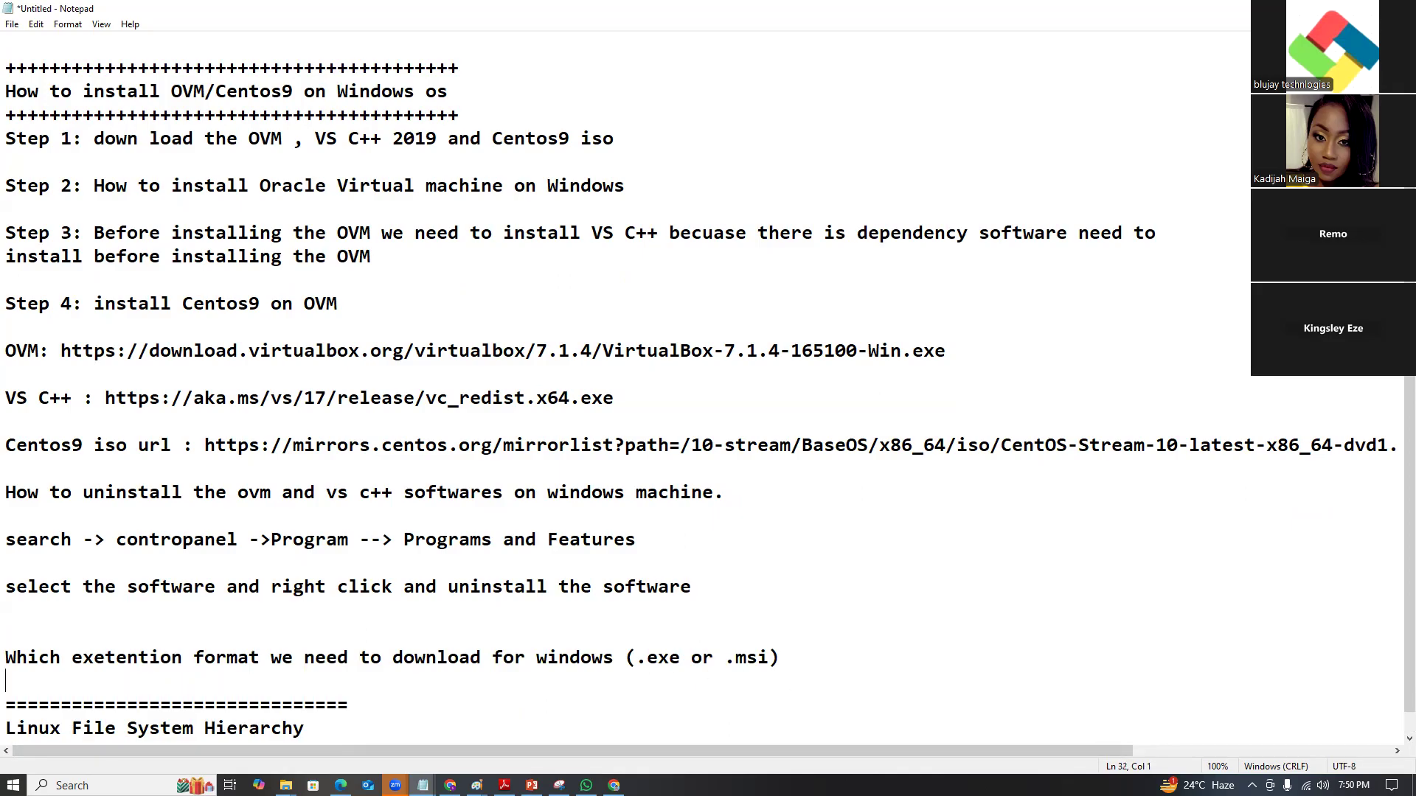
key("ctrl+z")
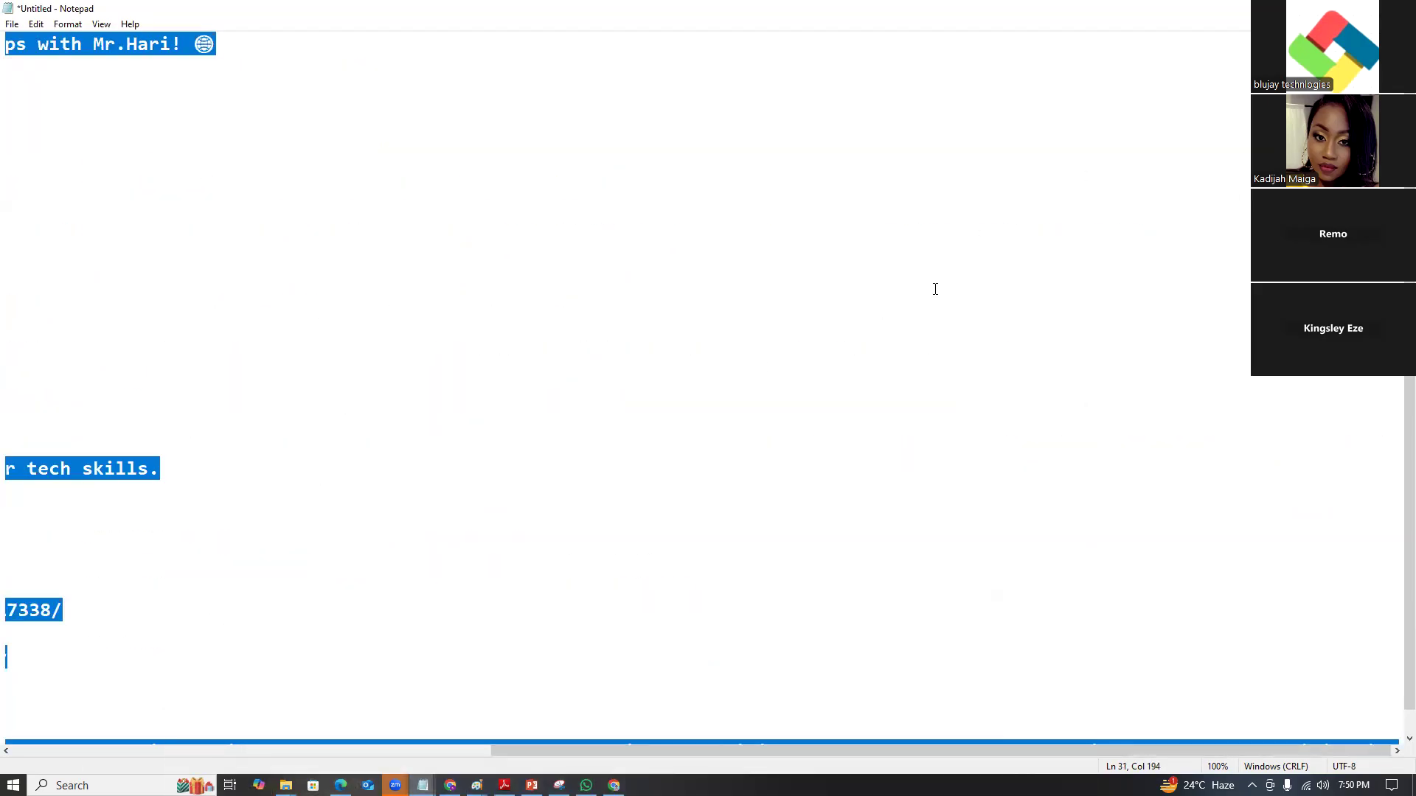
Close Properties and run the VirtualBox-7.1.4-165100-Win (2) installer, allowing it through UAC.
key("alt+Tab")
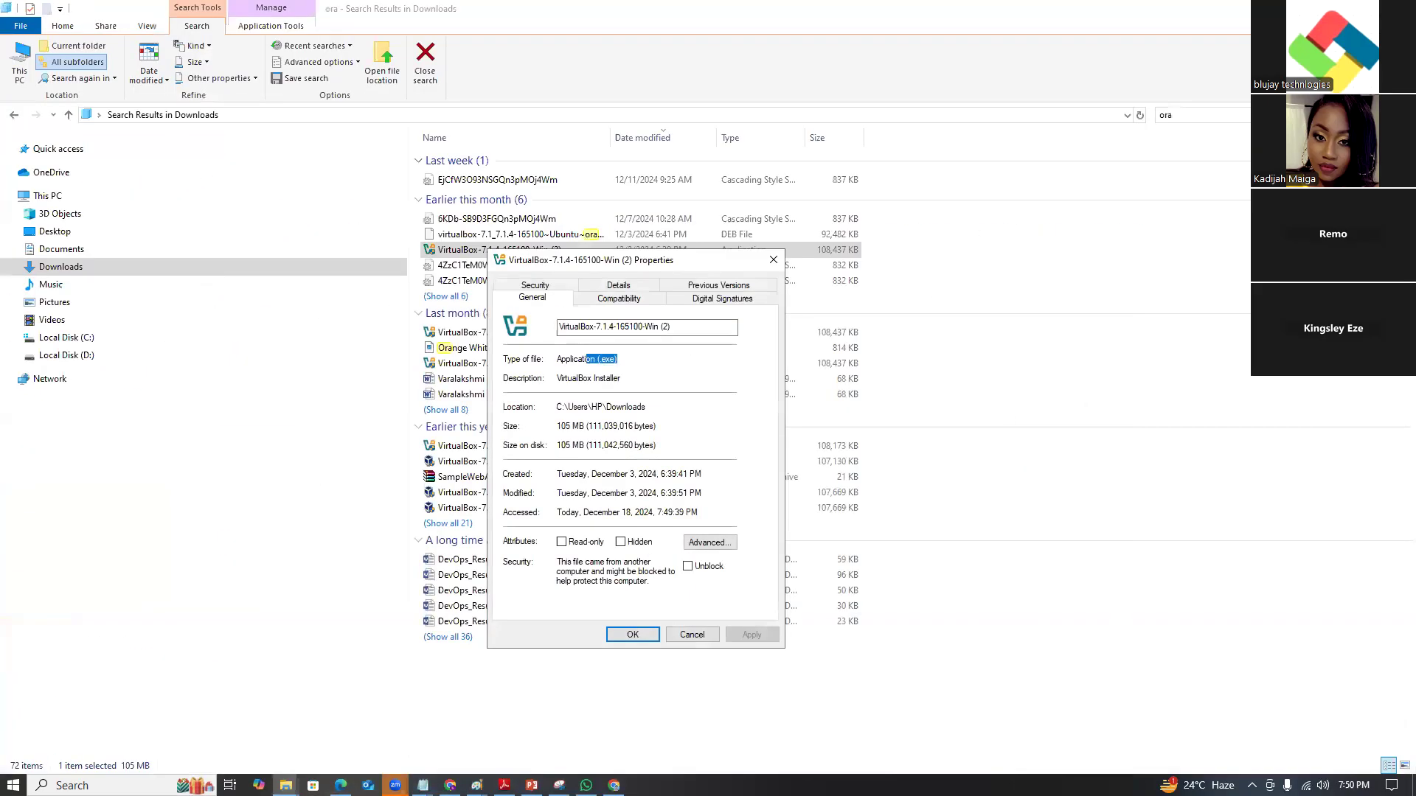
left_click(772, 261)
double_click(555, 251)
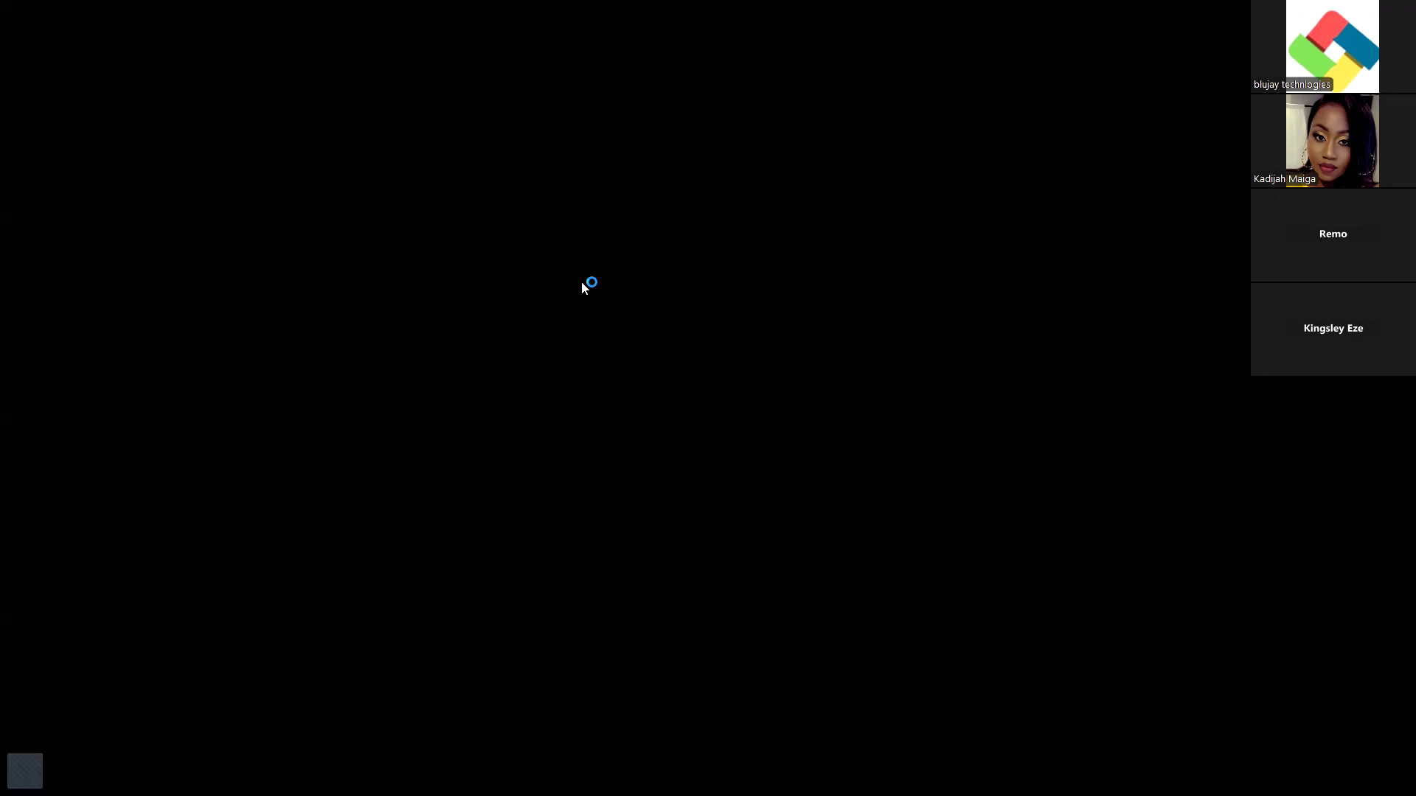
left_click(621, 495)
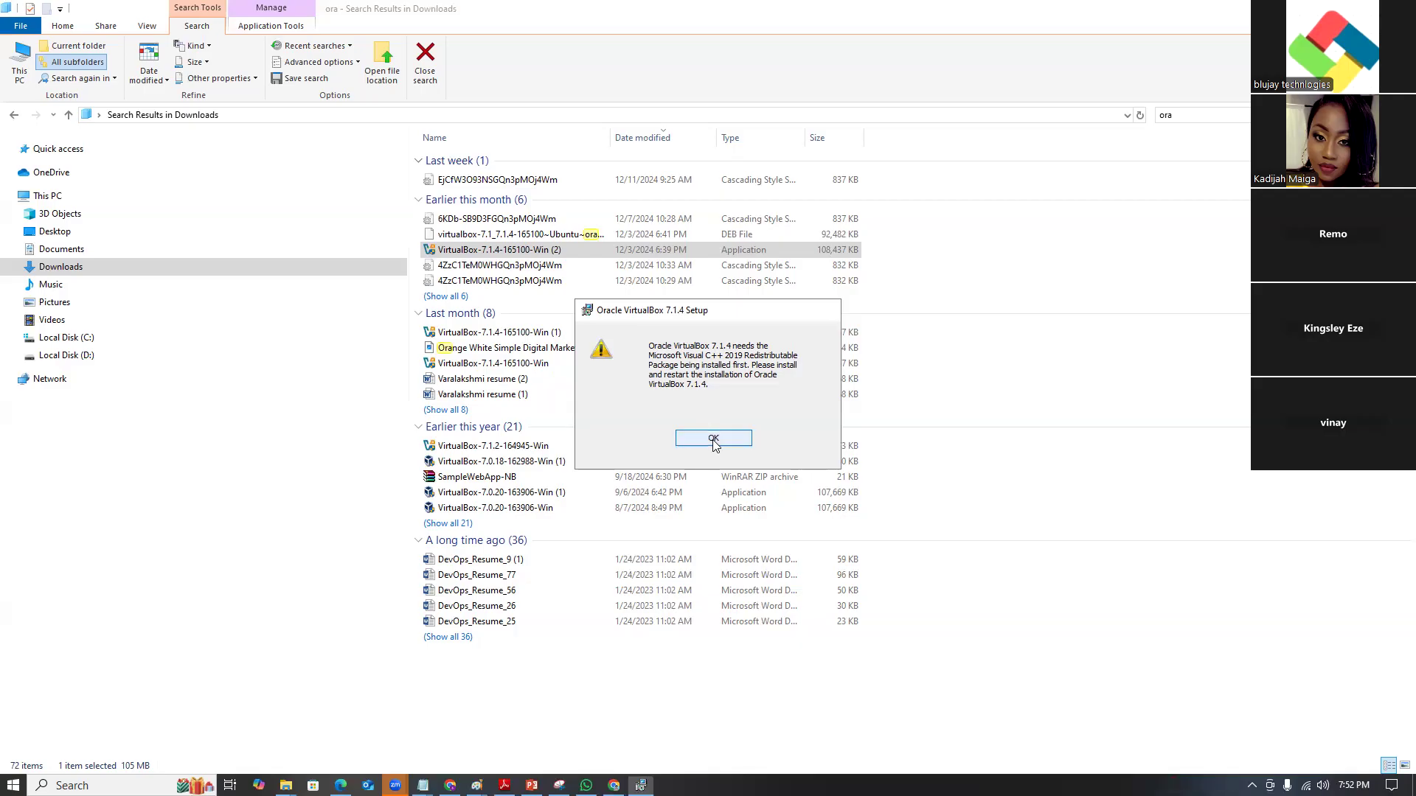
Dismiss the failed setup, then install the Visual C++ redistributable from Downloads, accepting the licence.
left_click(713, 439)
left_click(775, 509)
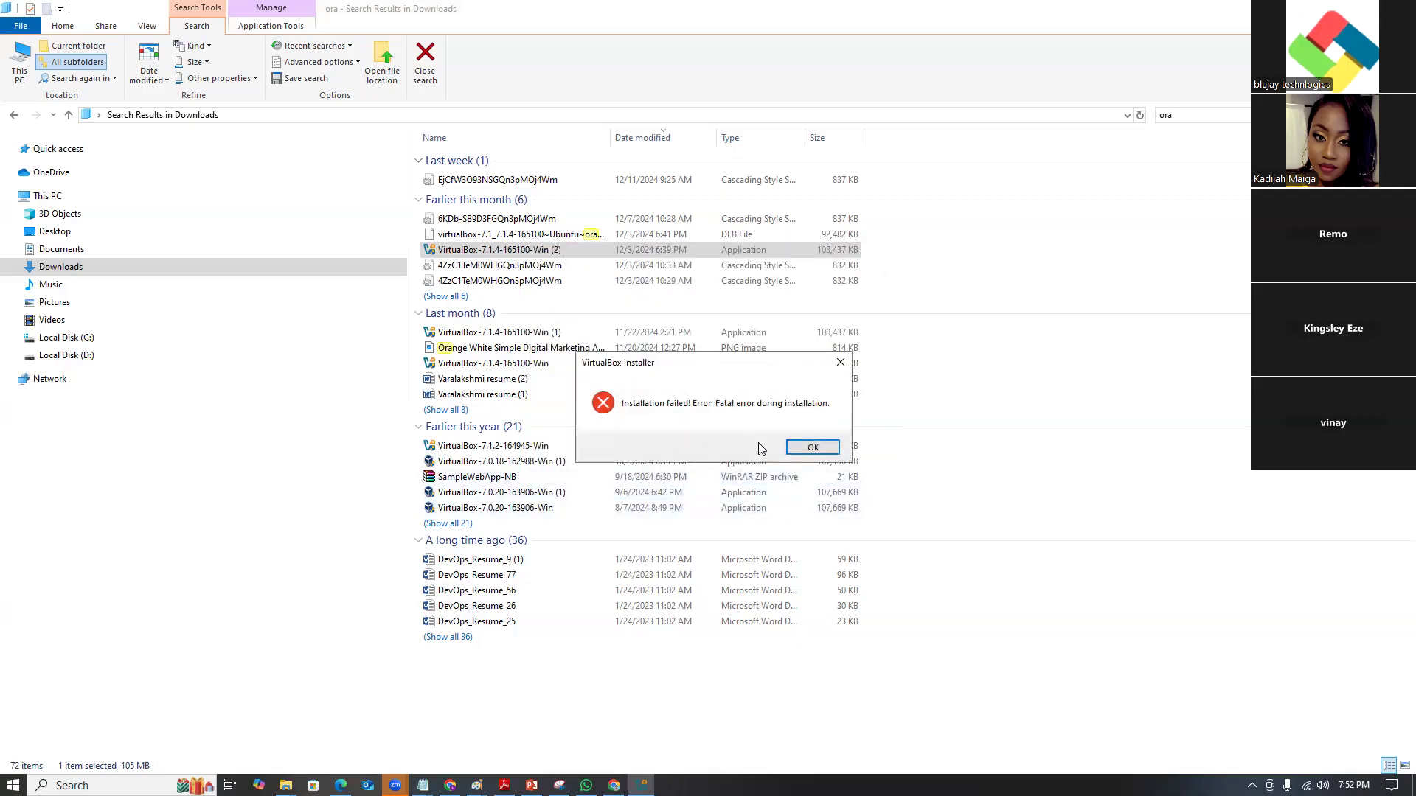
left_click(811, 447)
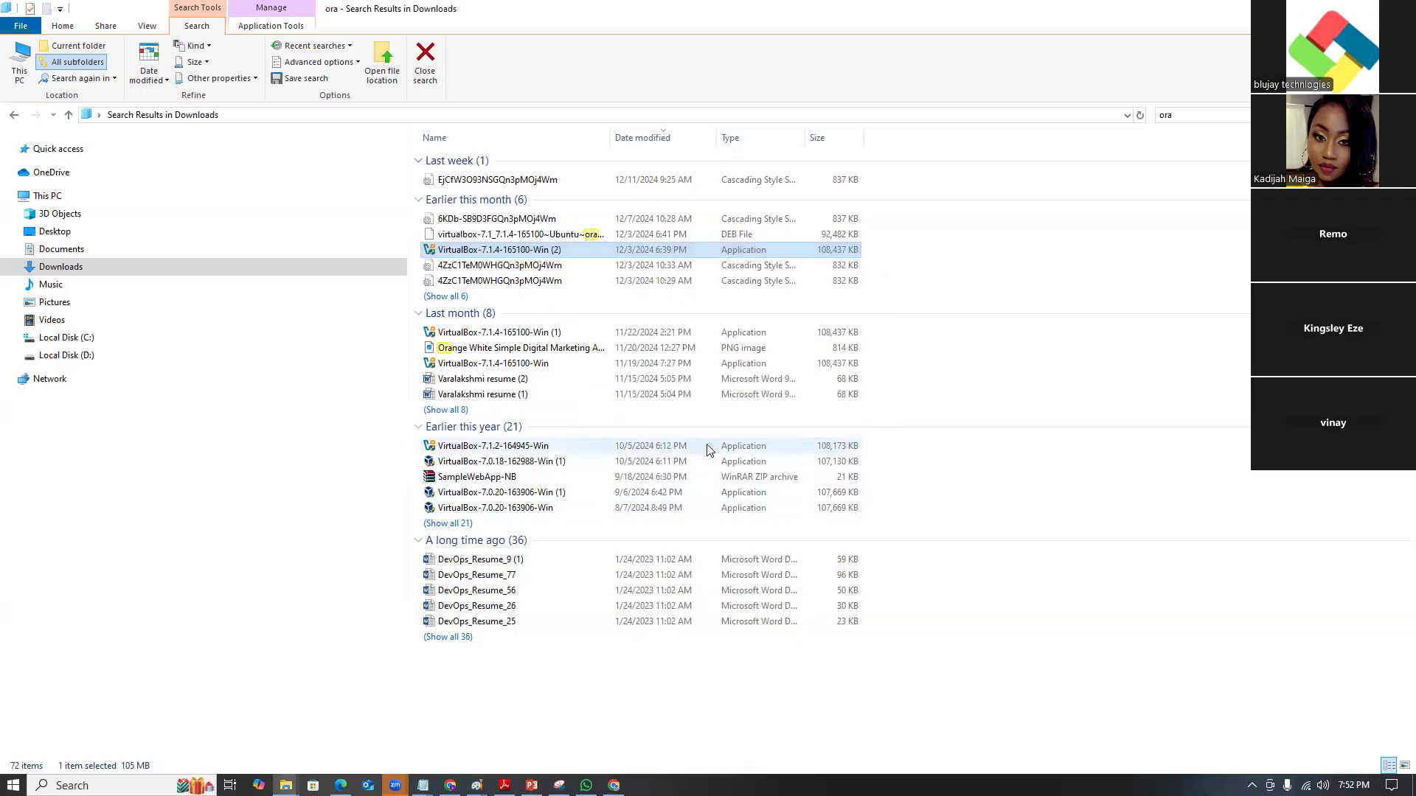
left_click(14, 115)
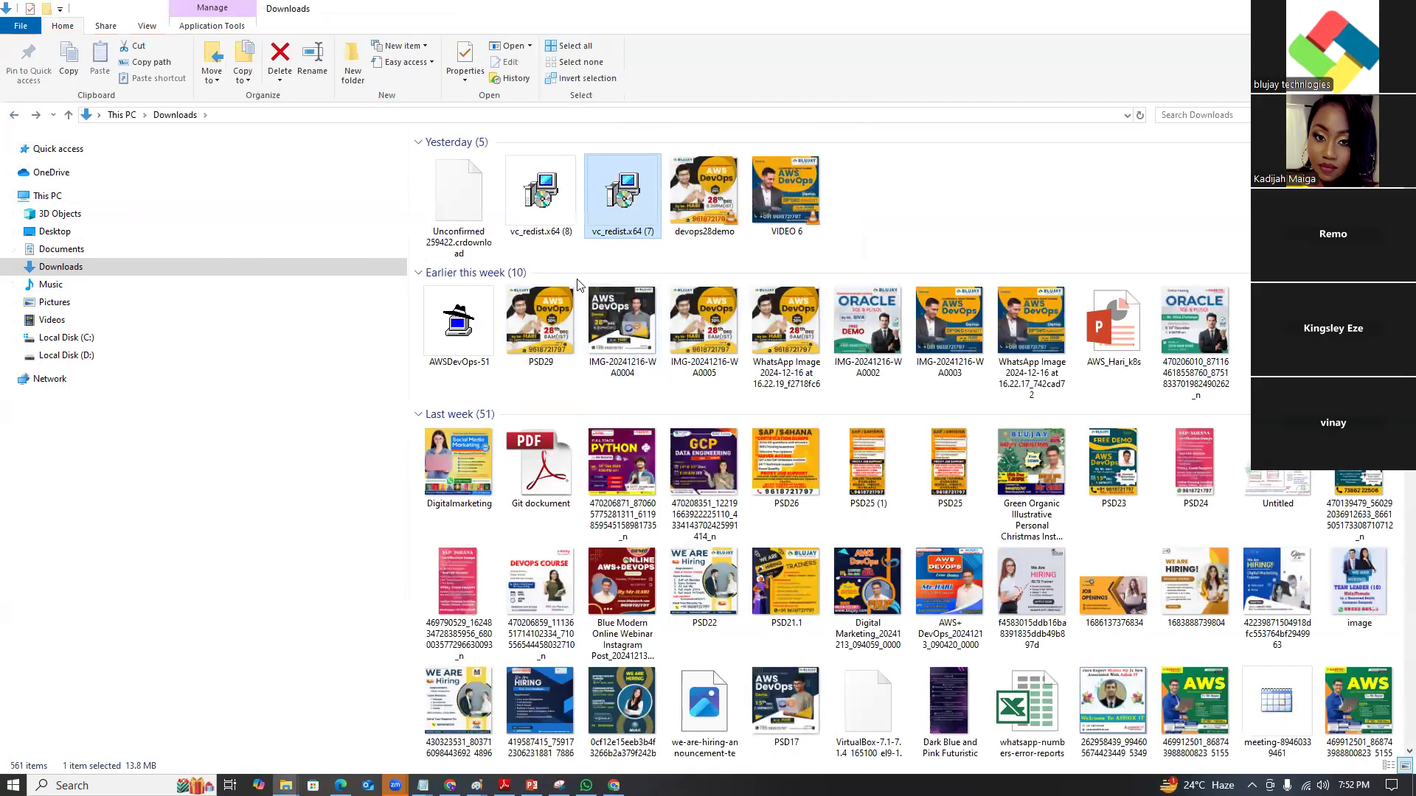
double_click(621, 199)
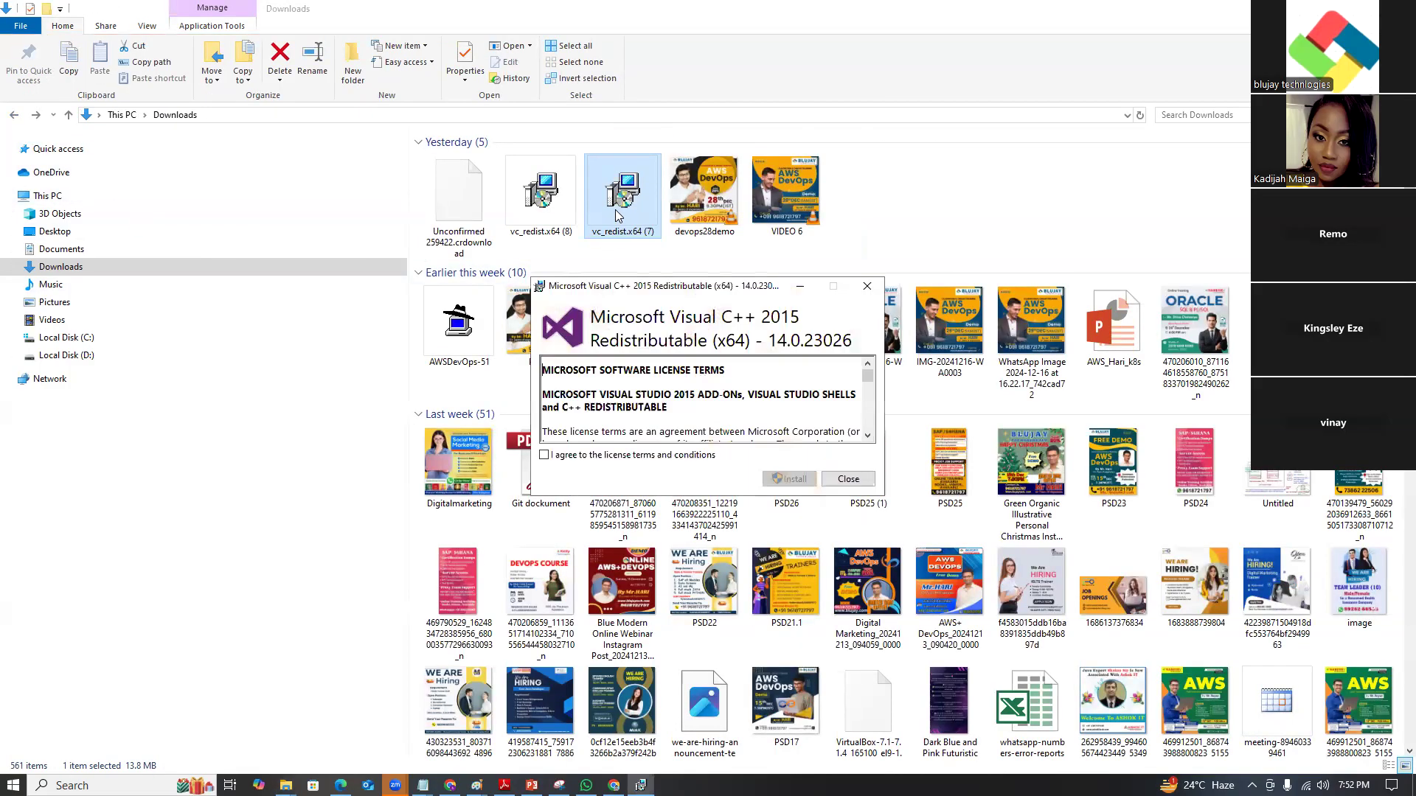
left_click(545, 455)
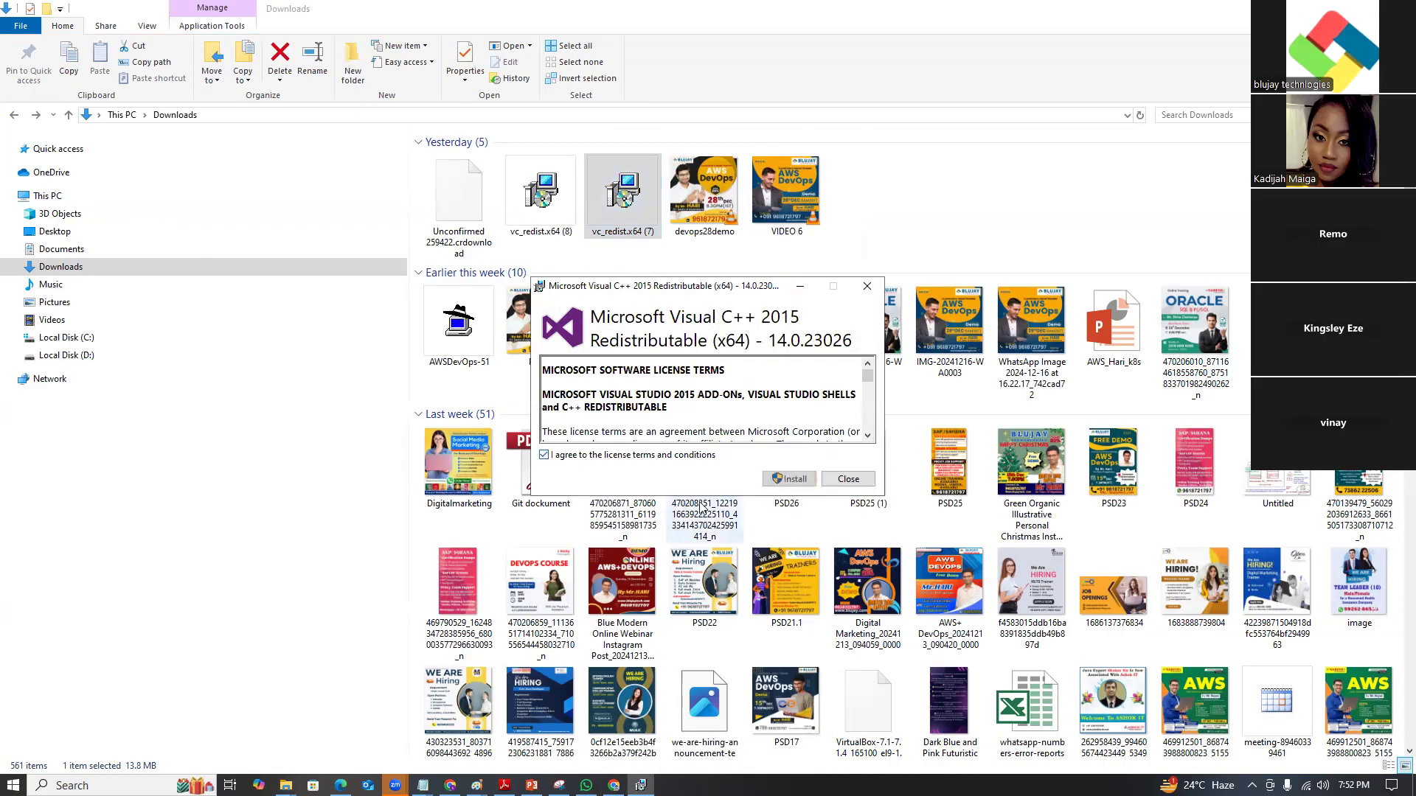
left_click(788, 479)
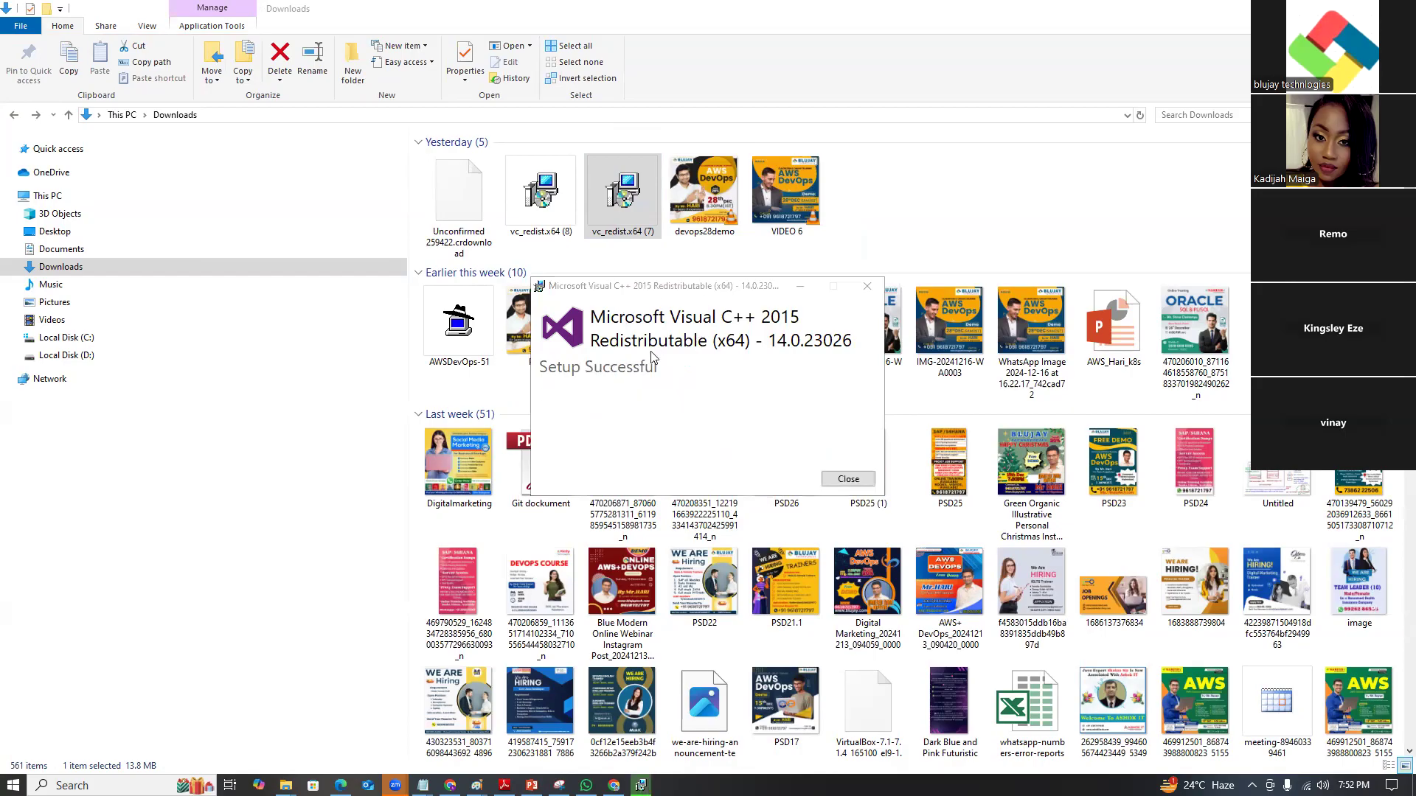
left_click(841, 479)
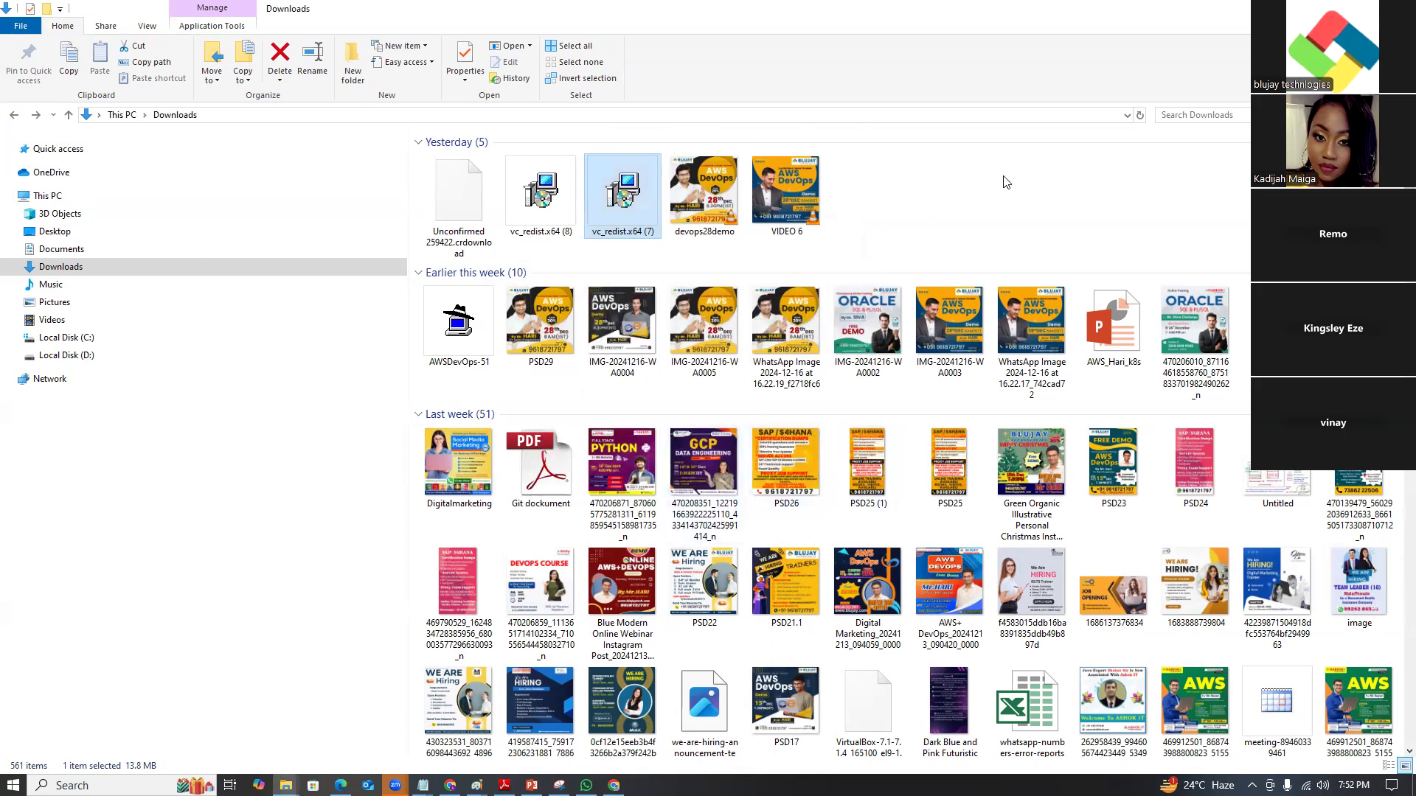
Search 'orac' and rerun the VirtualBox 7.1.4 installer, dismiss its failure, and return to Downloads.
left_click(1176, 114)
type("orac")
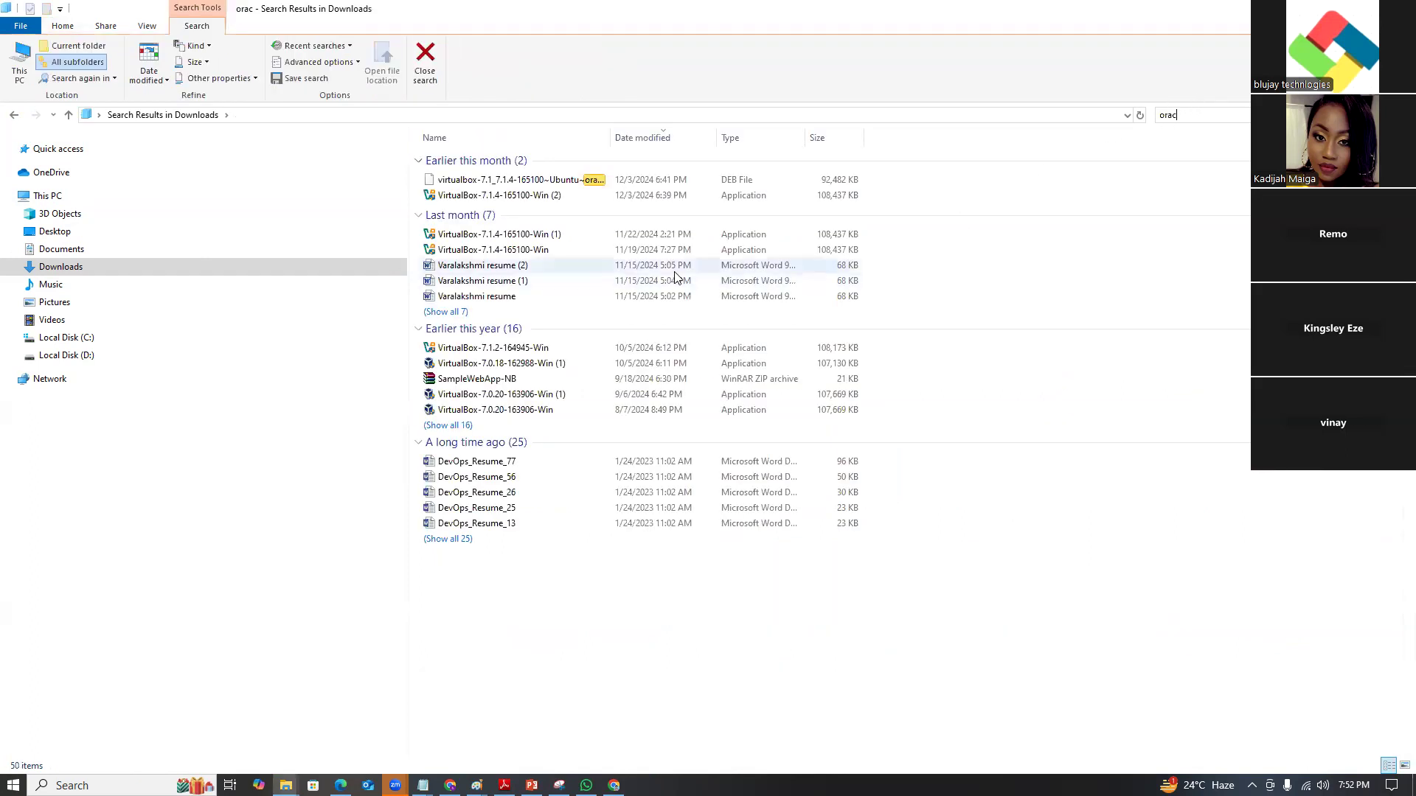
left_click(527, 196)
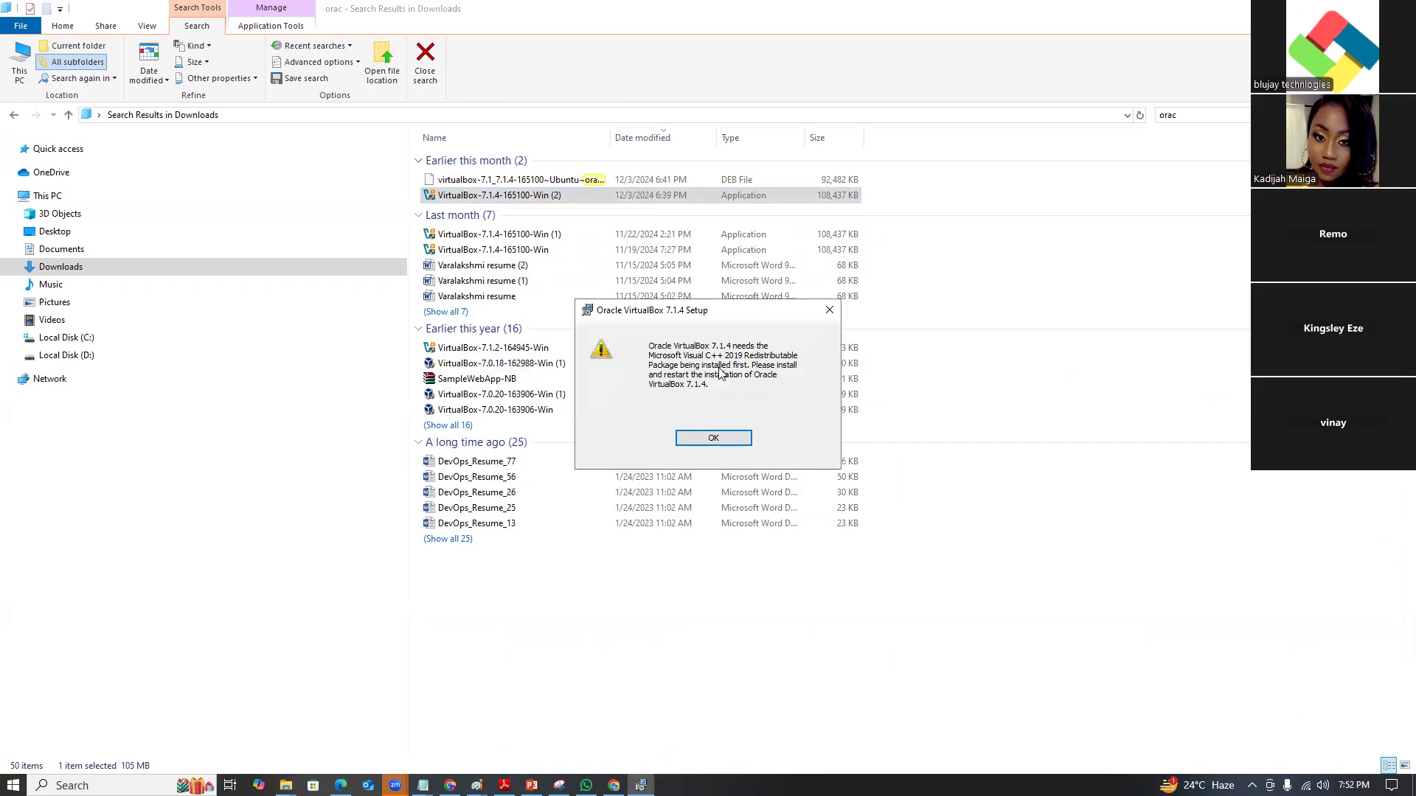
left_click(723, 439)
left_click(795, 508)
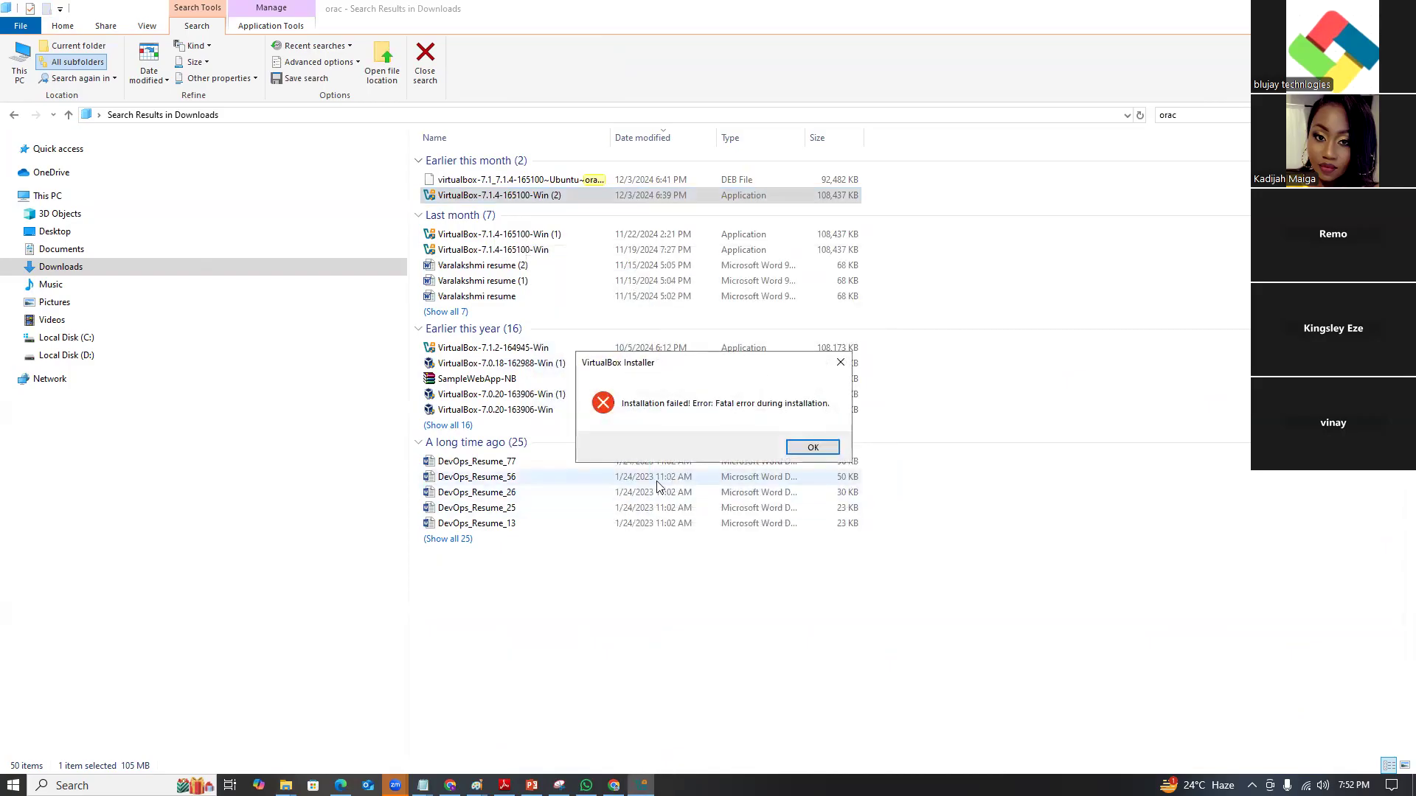
left_click(804, 449)
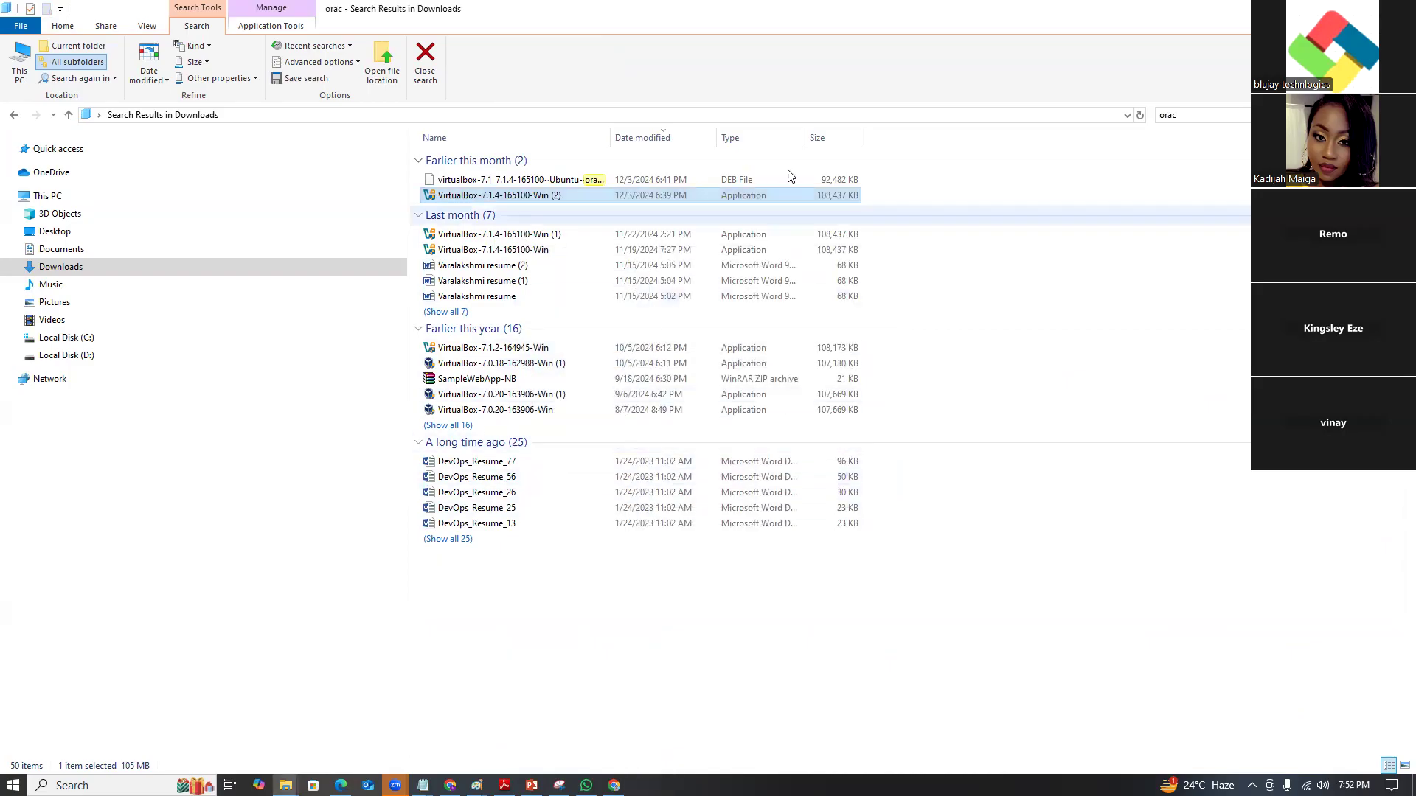
left_click(14, 115)
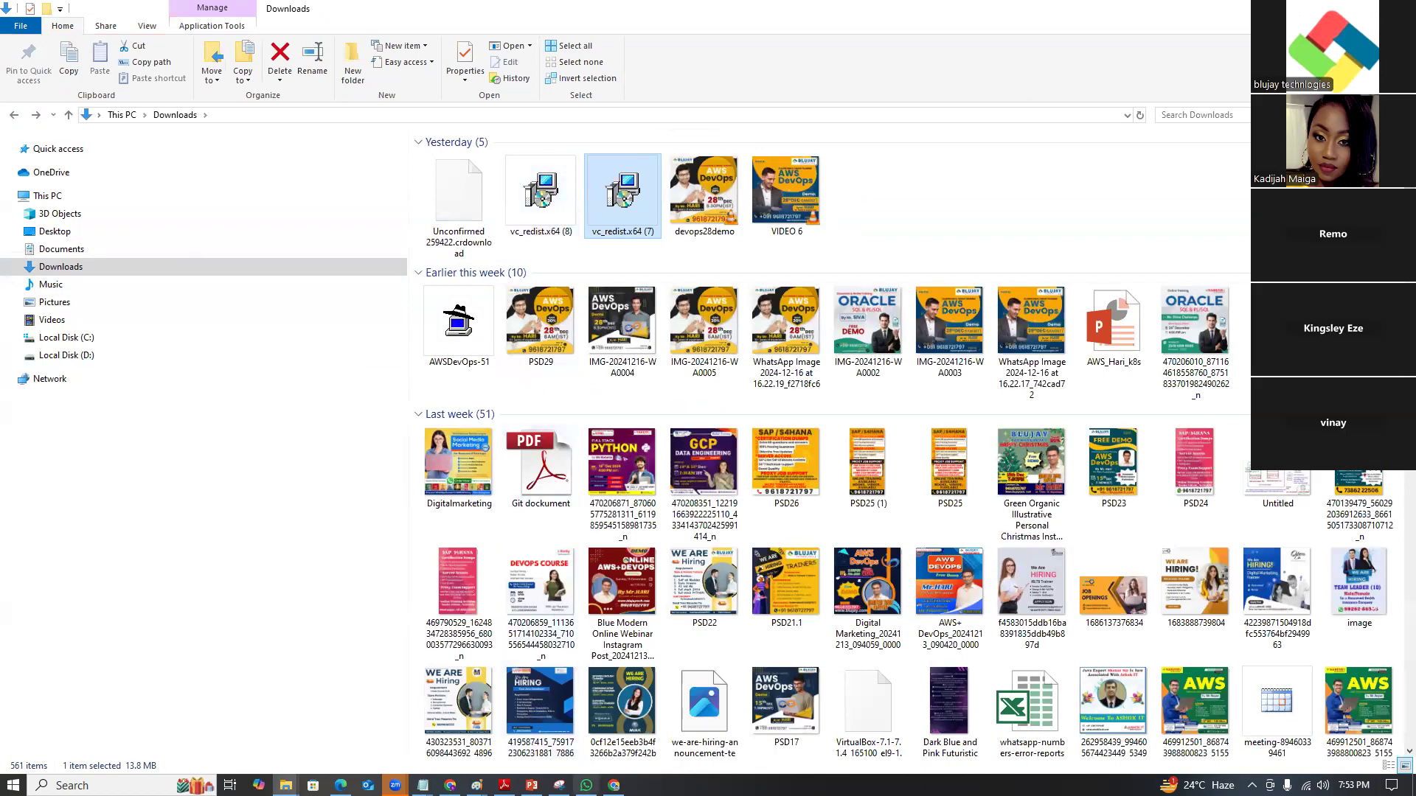
Search 'vs c++ redistributable 2019' in a new tab and open the Microsoft Learn downloads page.
left_click(613, 785)
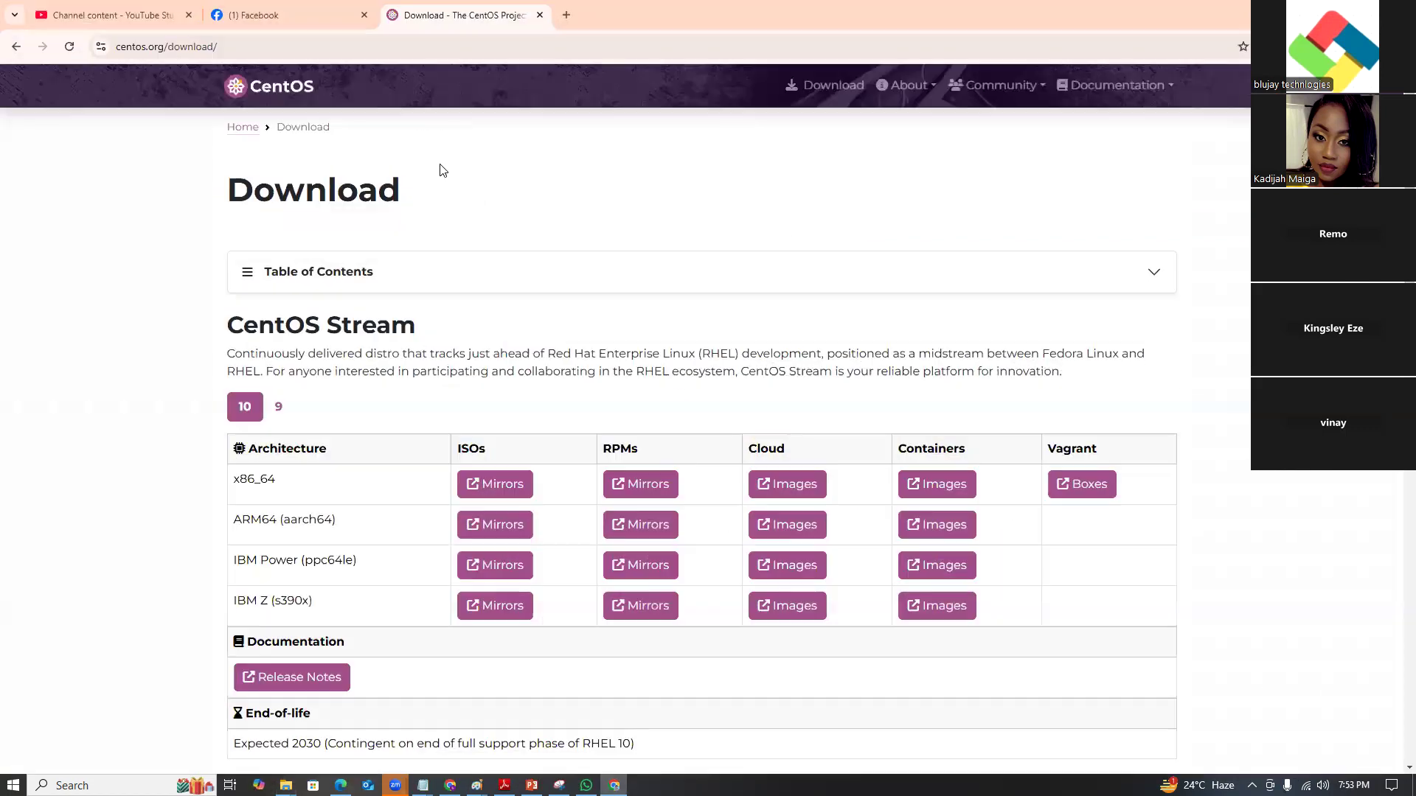
left_click(572, 17)
type("cv")
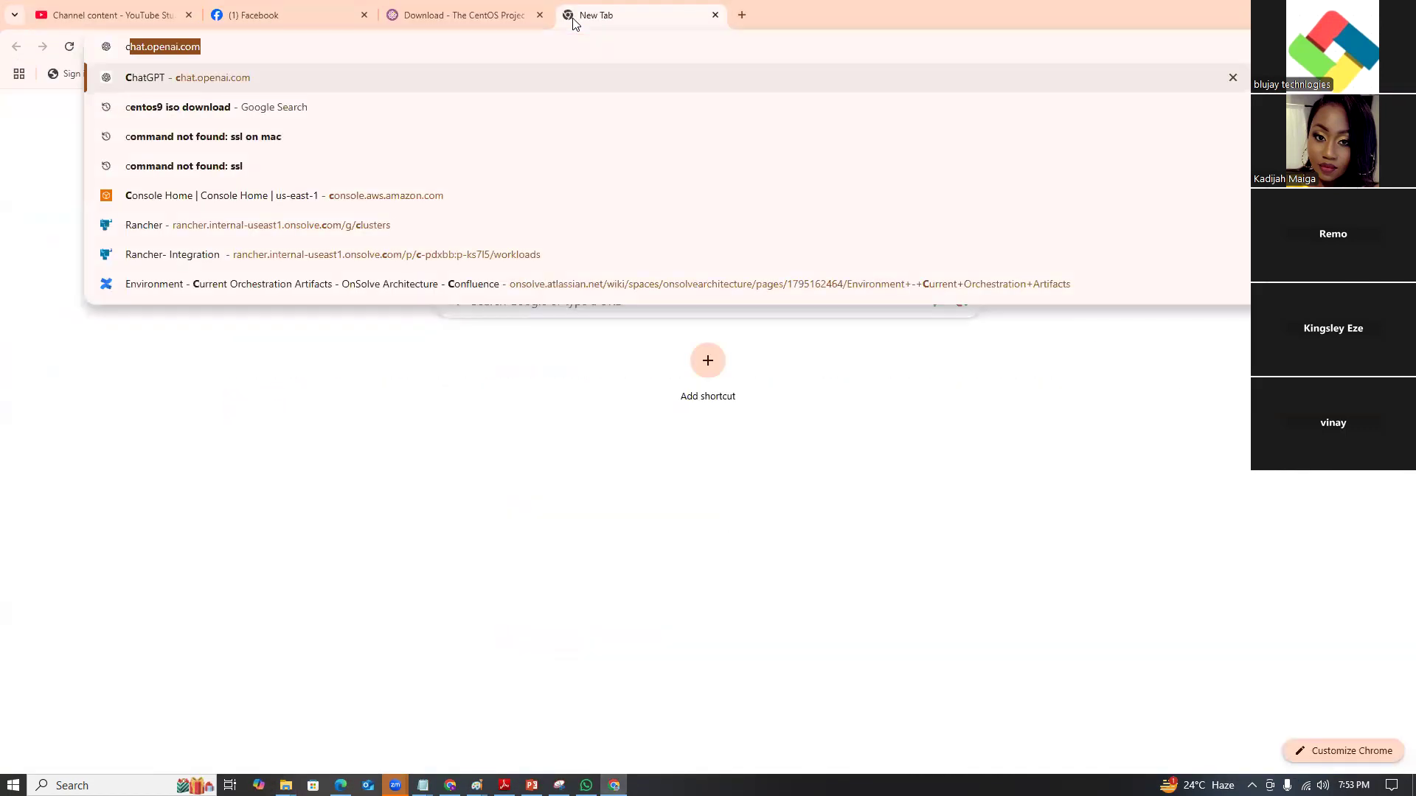
key("BackSpace")
key("BackSpace")
type("vs c")
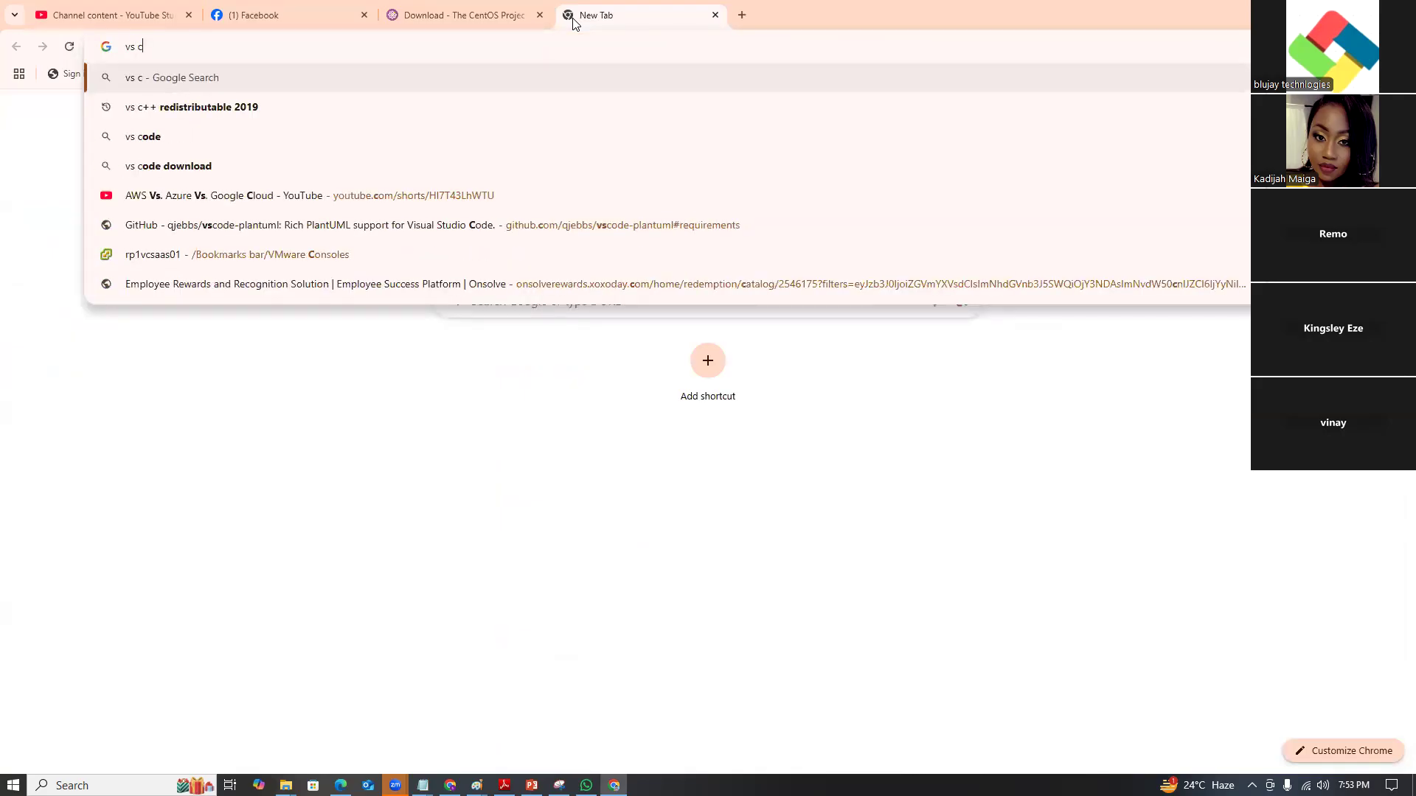
left_click(222, 107)
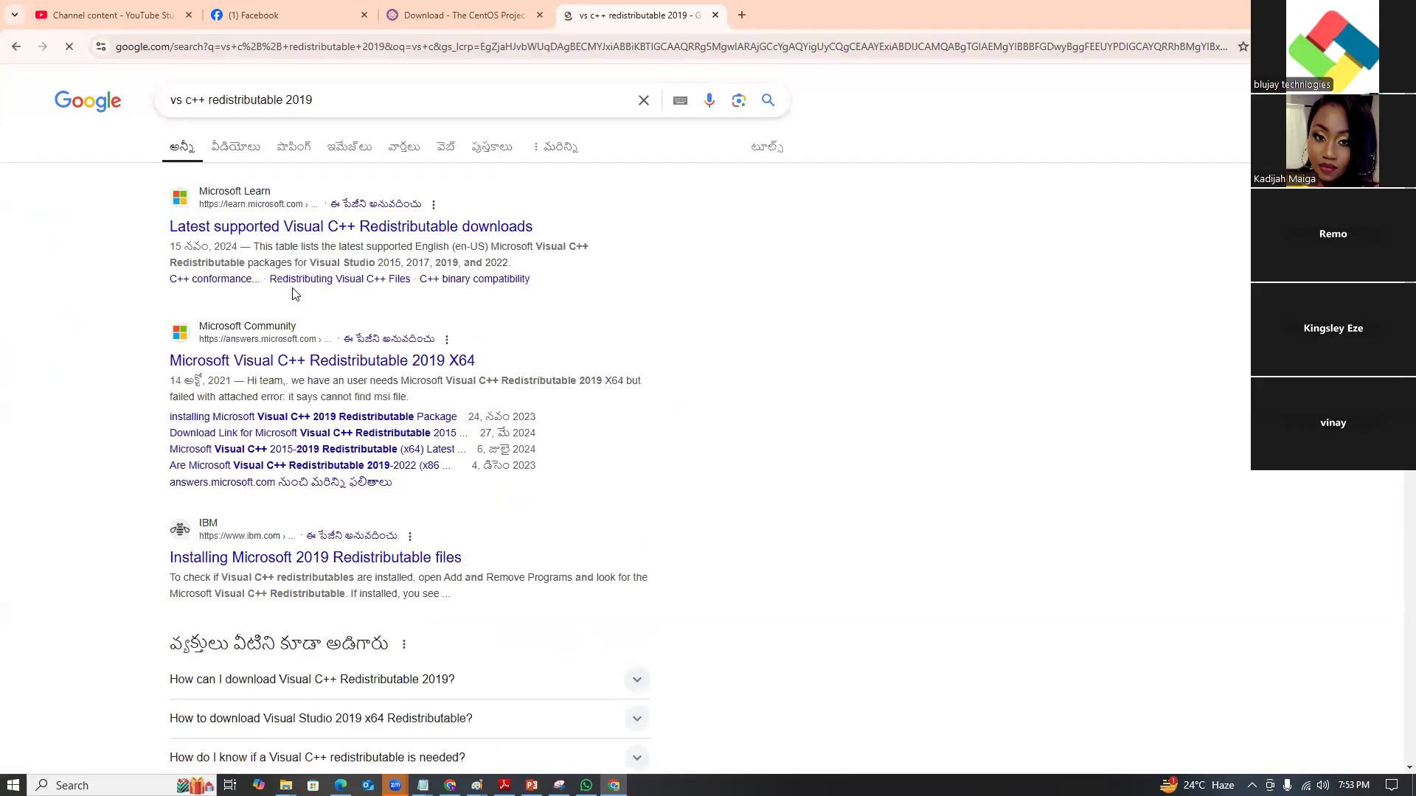
left_click(299, 231)
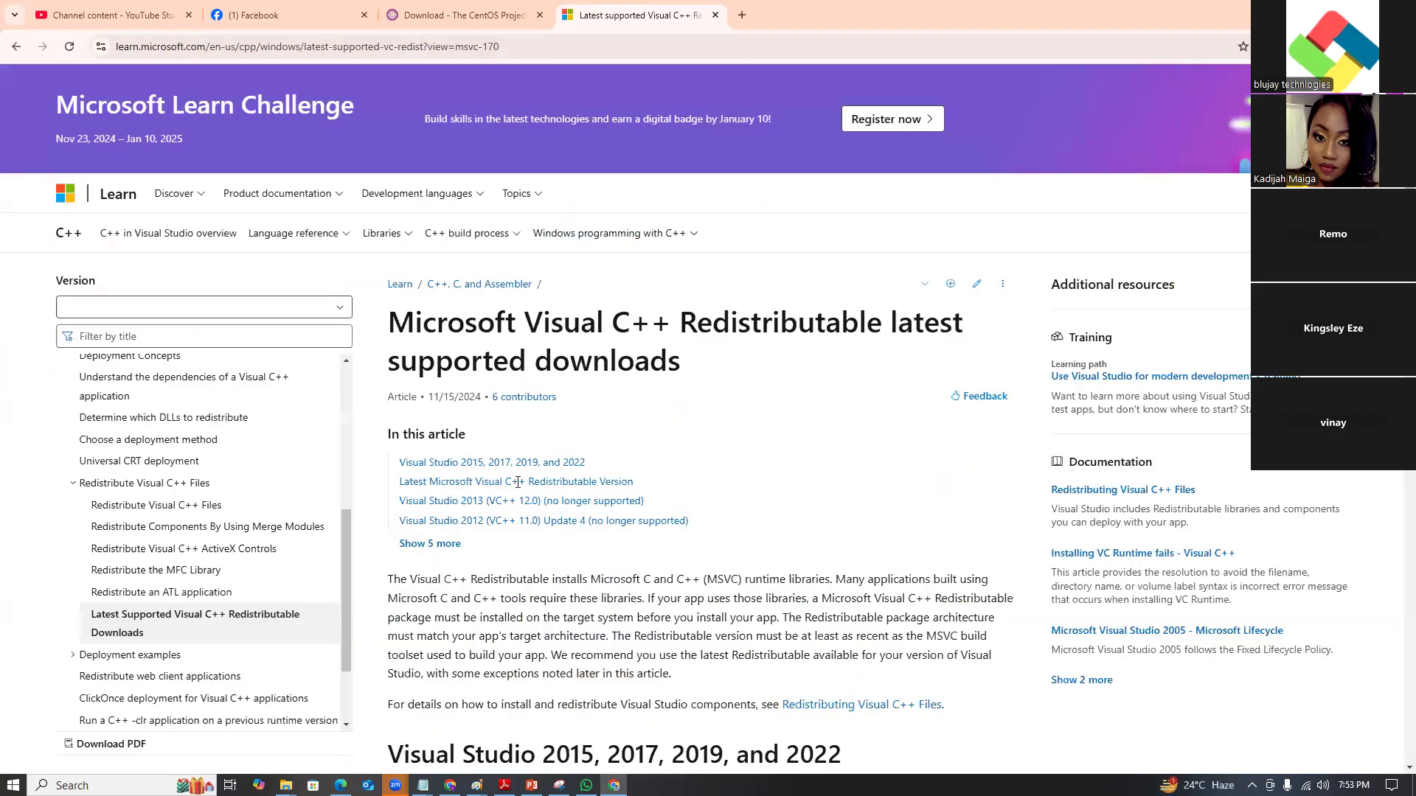
Download the X64 Visual C++ 2015–2022 redistributable, copy its link, and open the class WhatsApp chat.
left_click(486, 462)
scroll(620, 498, "down", 2)
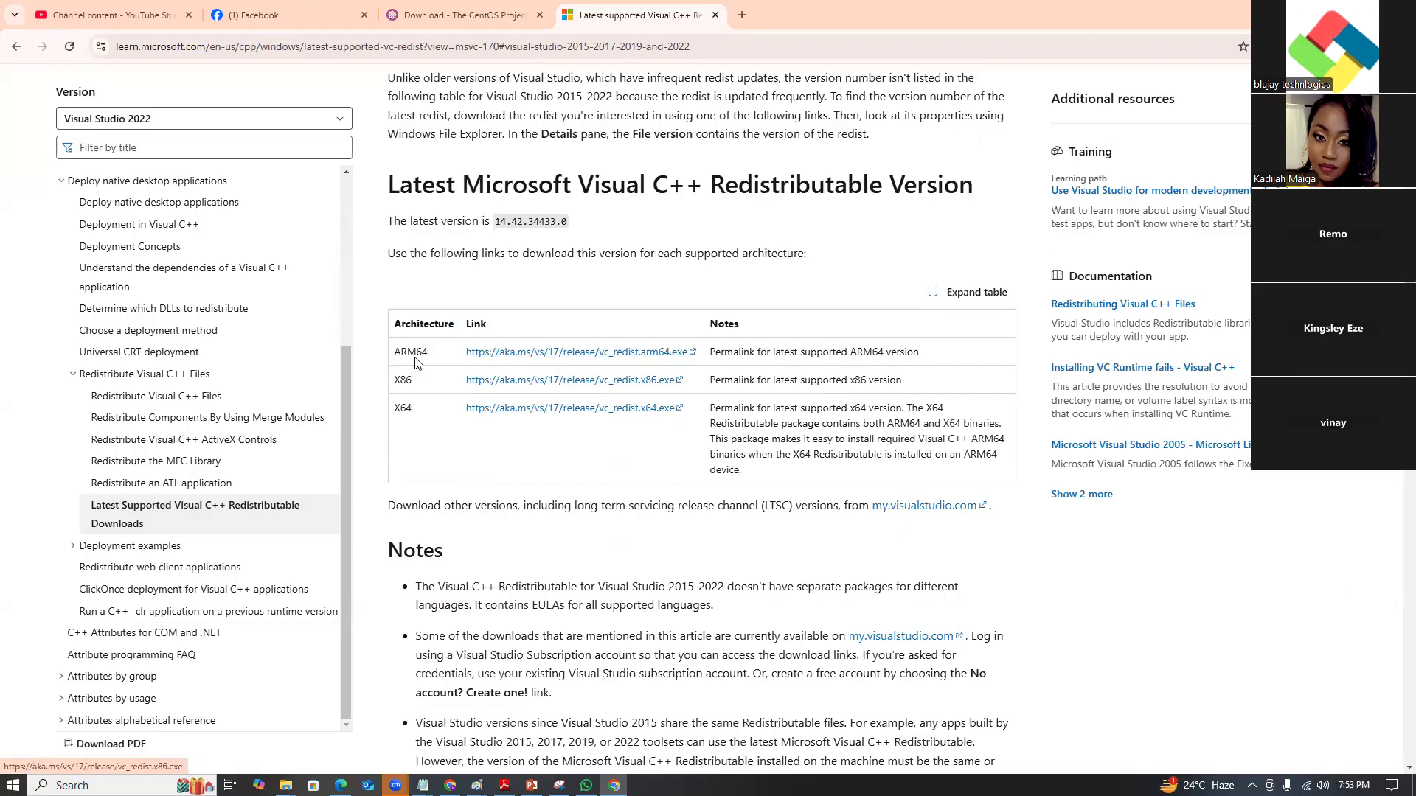
left_click(532, 412)
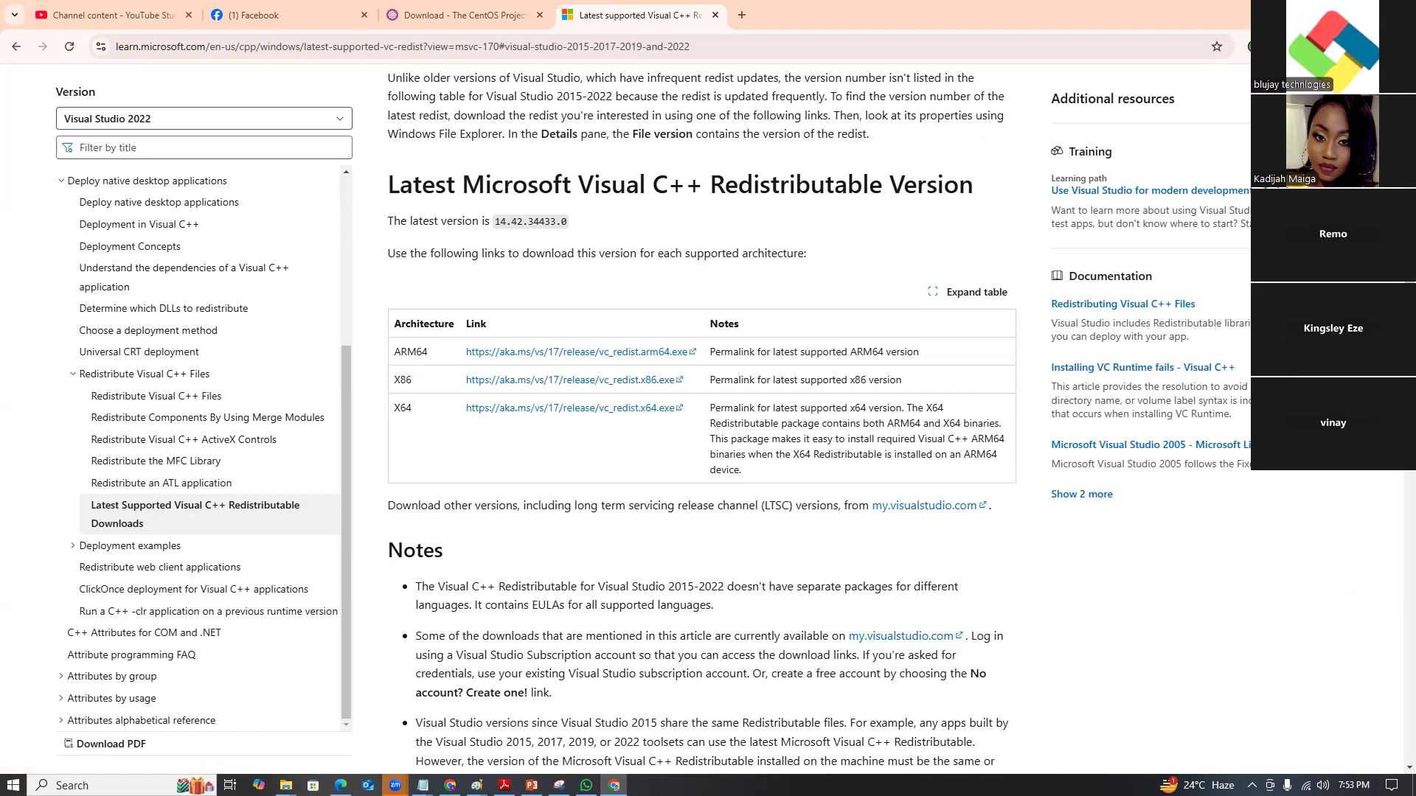
right_click(623, 412)
left_click(675, 546)
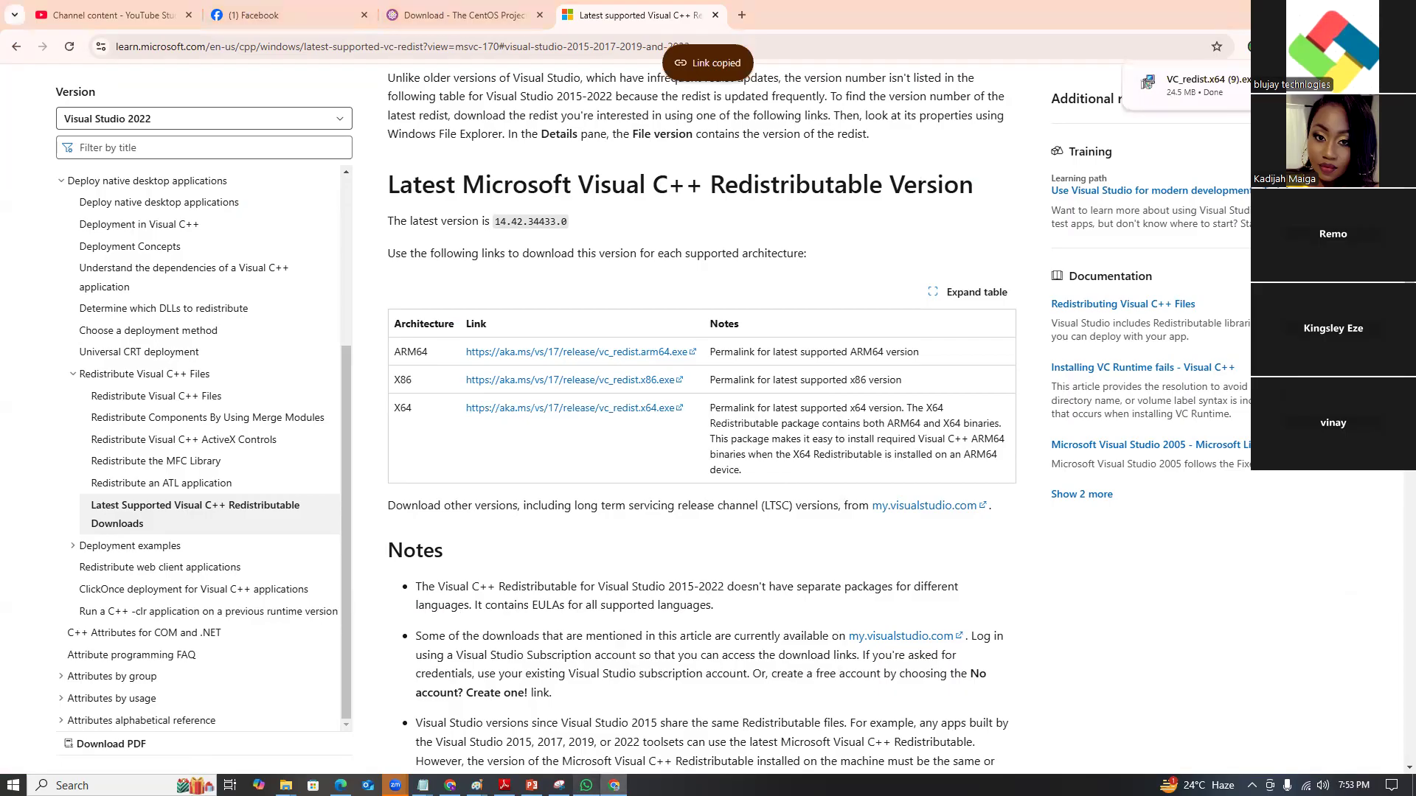
left_click(586, 786)
left_click(577, 760)
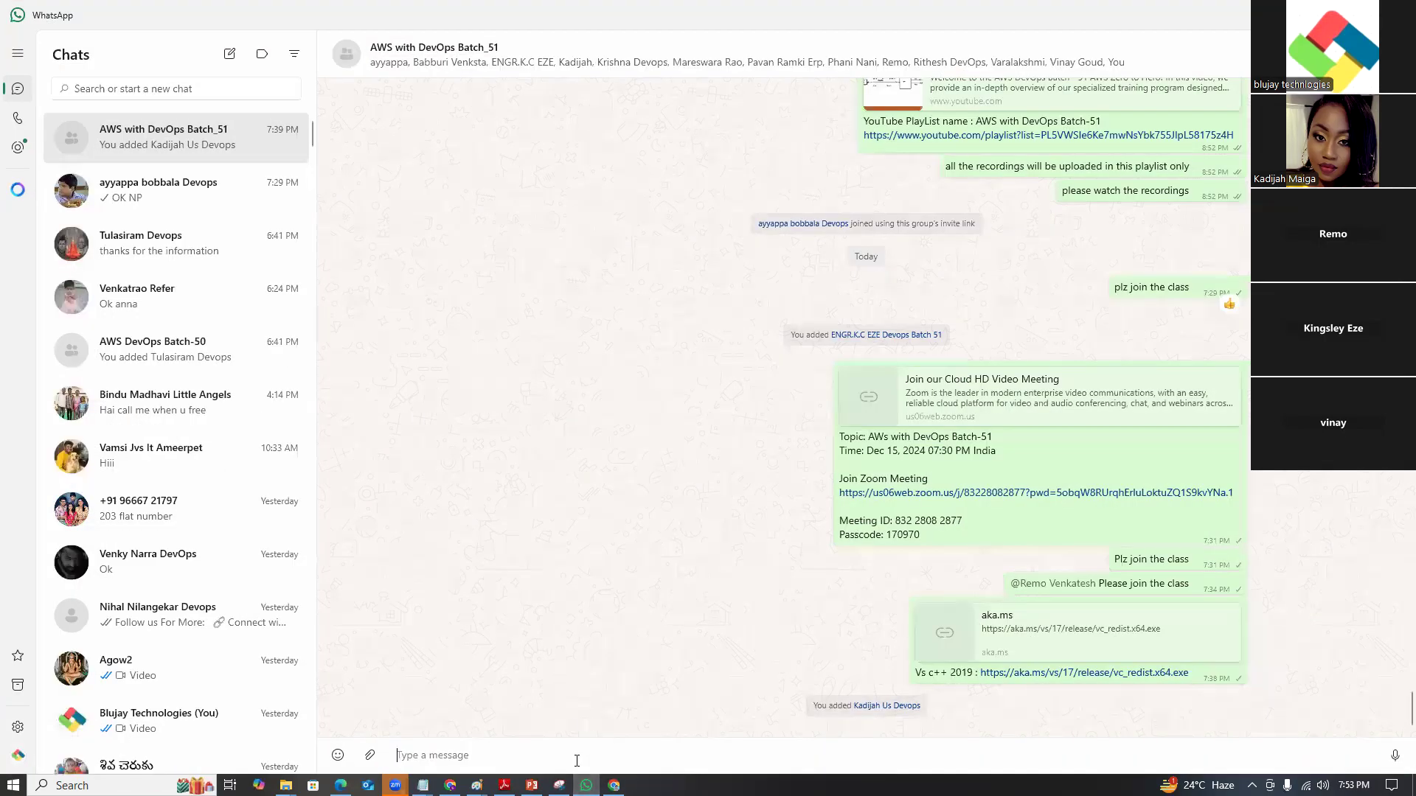
Post the vc_redist.x64.exe link tagged 'VS c++' to the class group, then return to Chrome.
key("ctrl+v")
type("-")
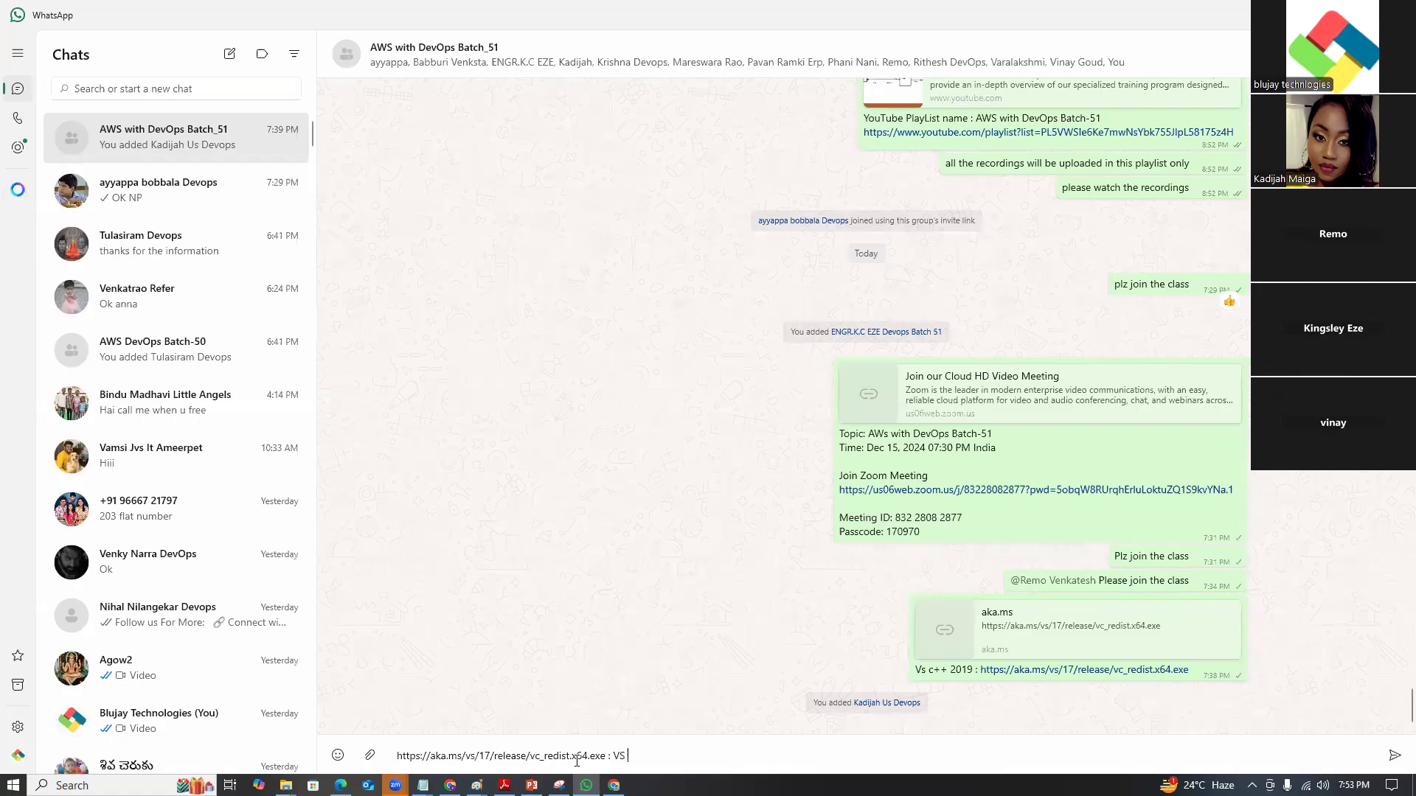
type("++")
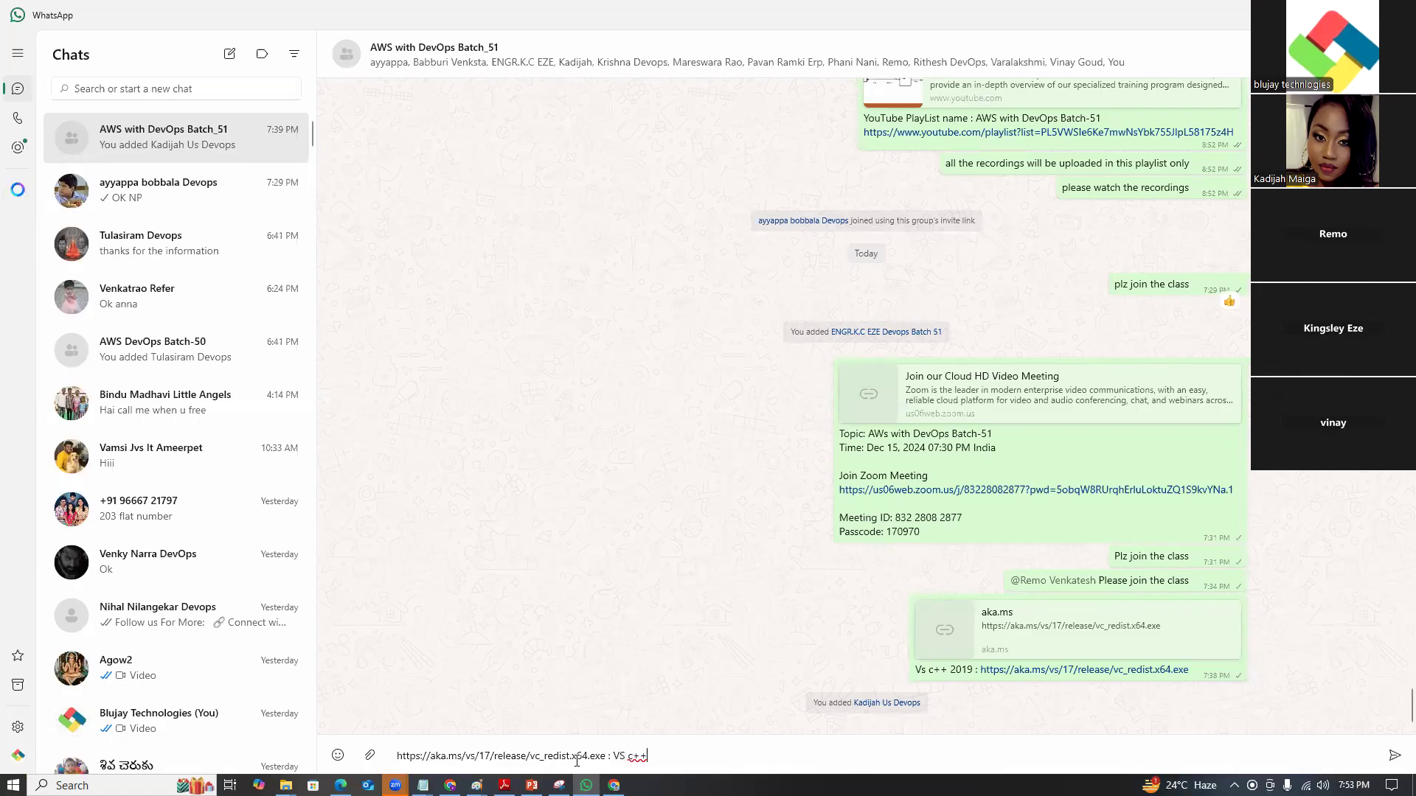
key("Return")
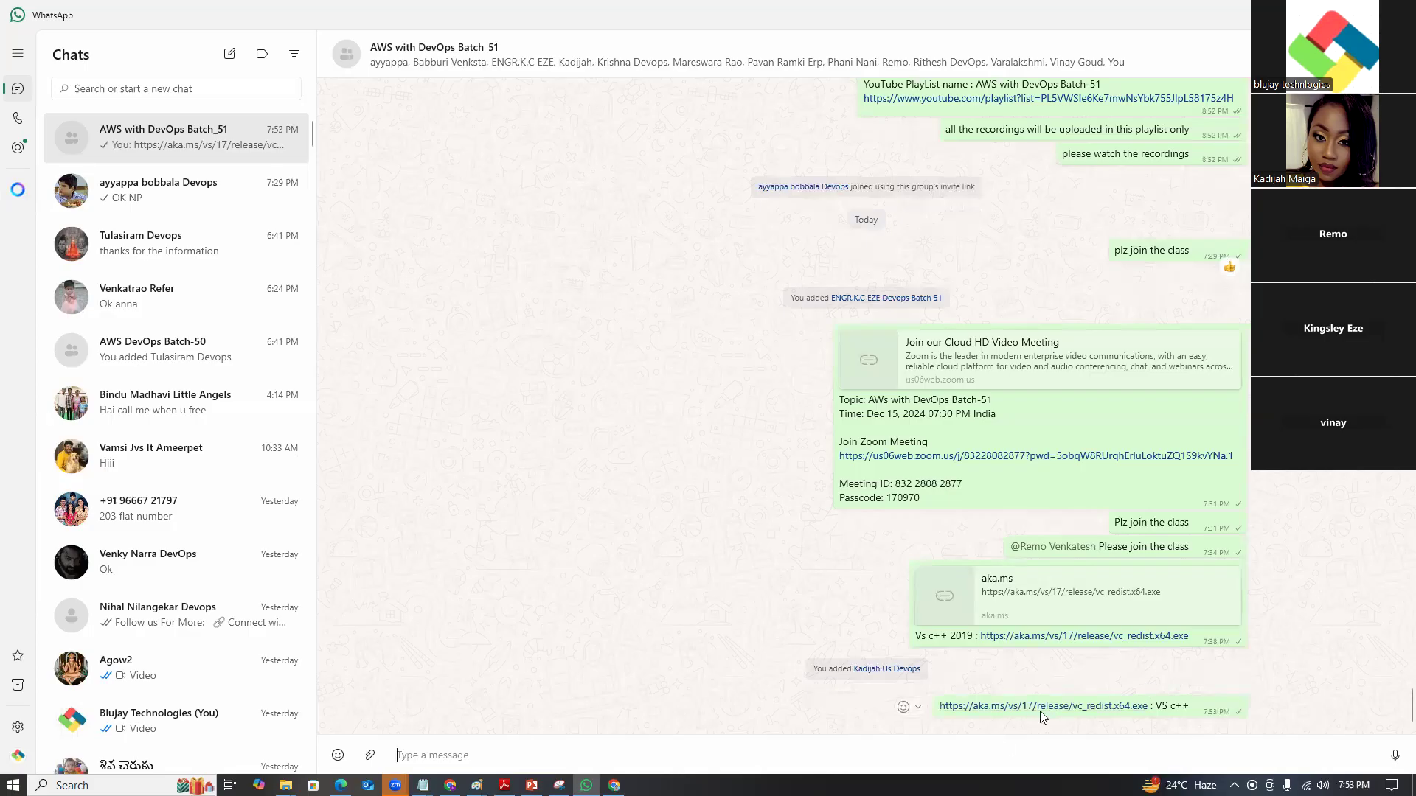
left_click(613, 785)
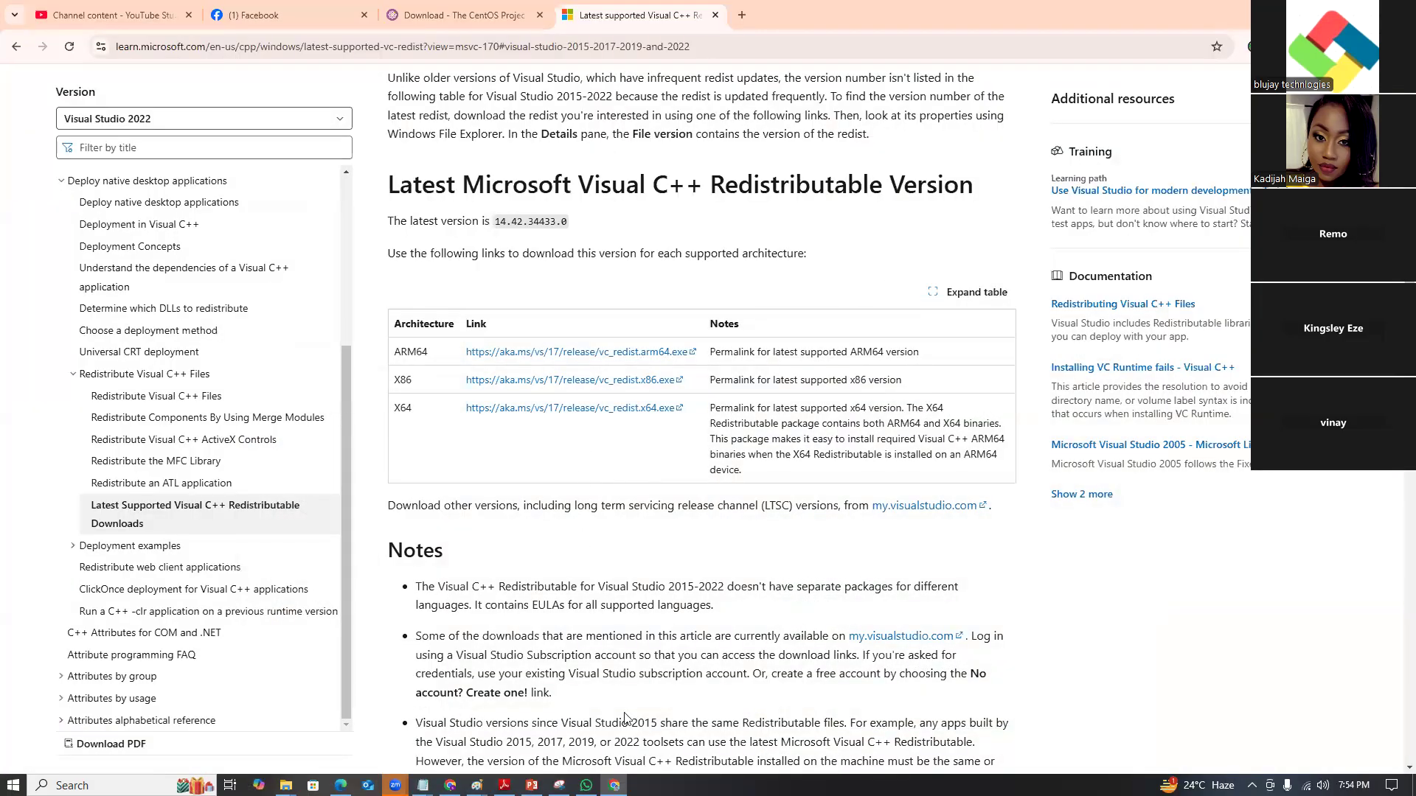
Install the Visual C++ 2015-2022 Redistributable (x64) 14.42.34433 from the downloaded VC_redist.x64 (9) file.
left_click(1345, 46)
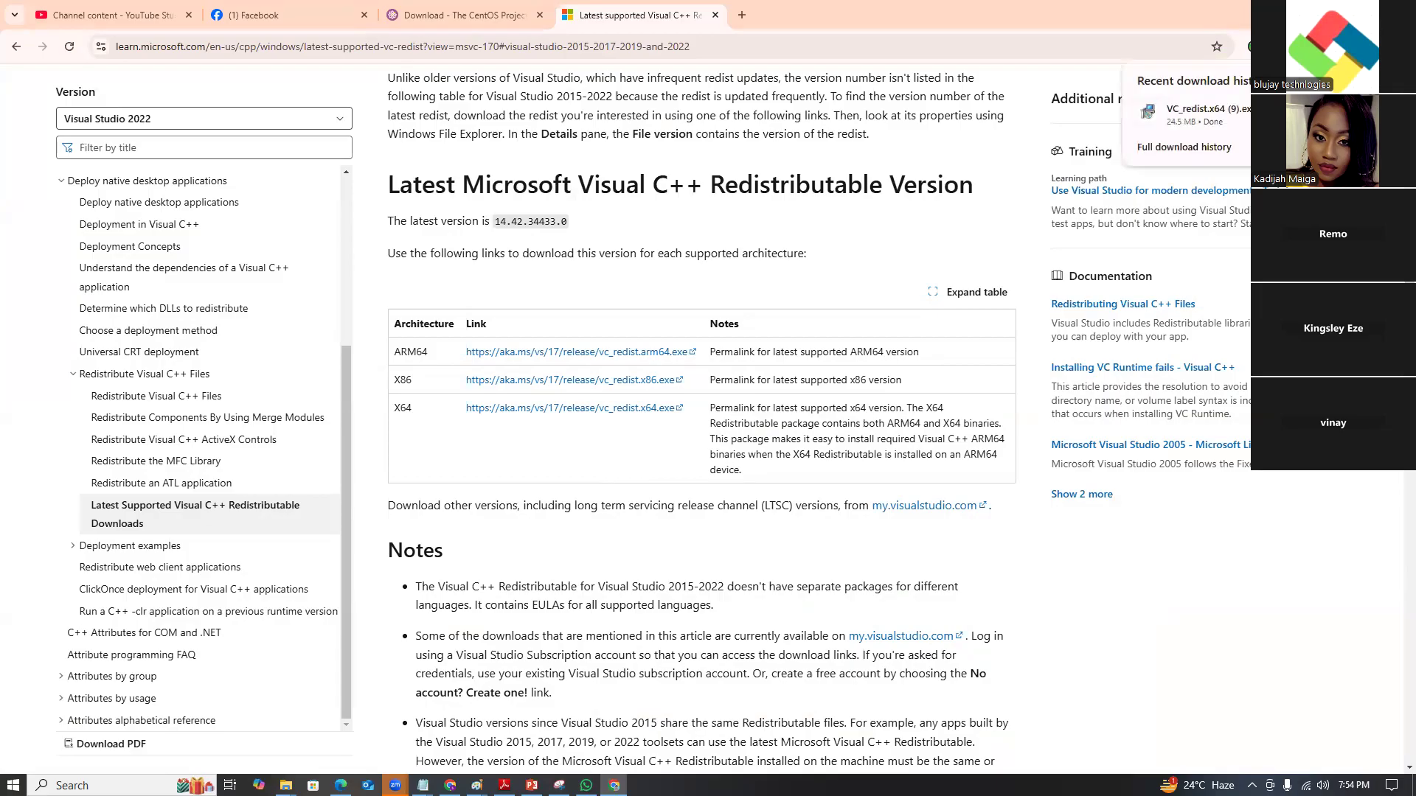
left_click(1318, 115)
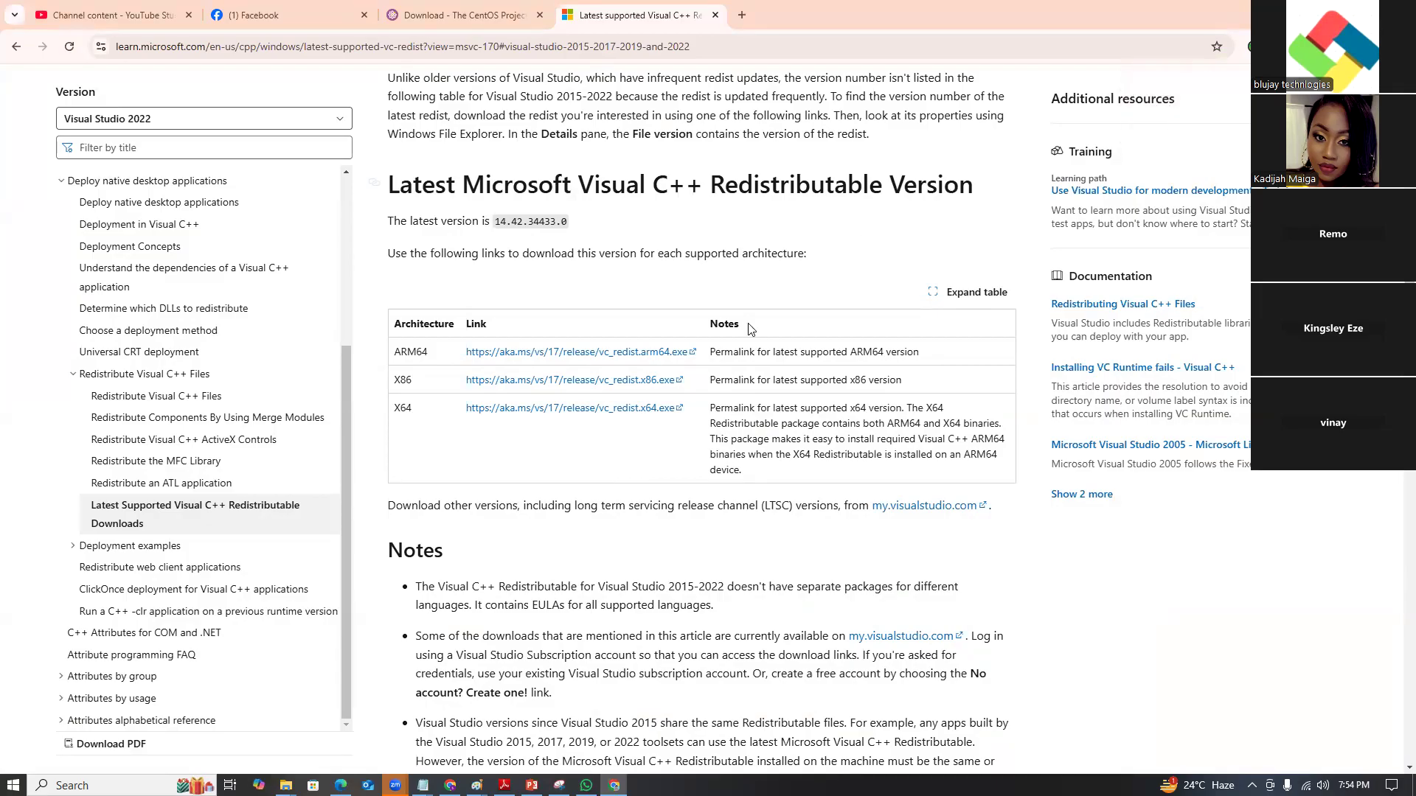
double_click(894, 451)
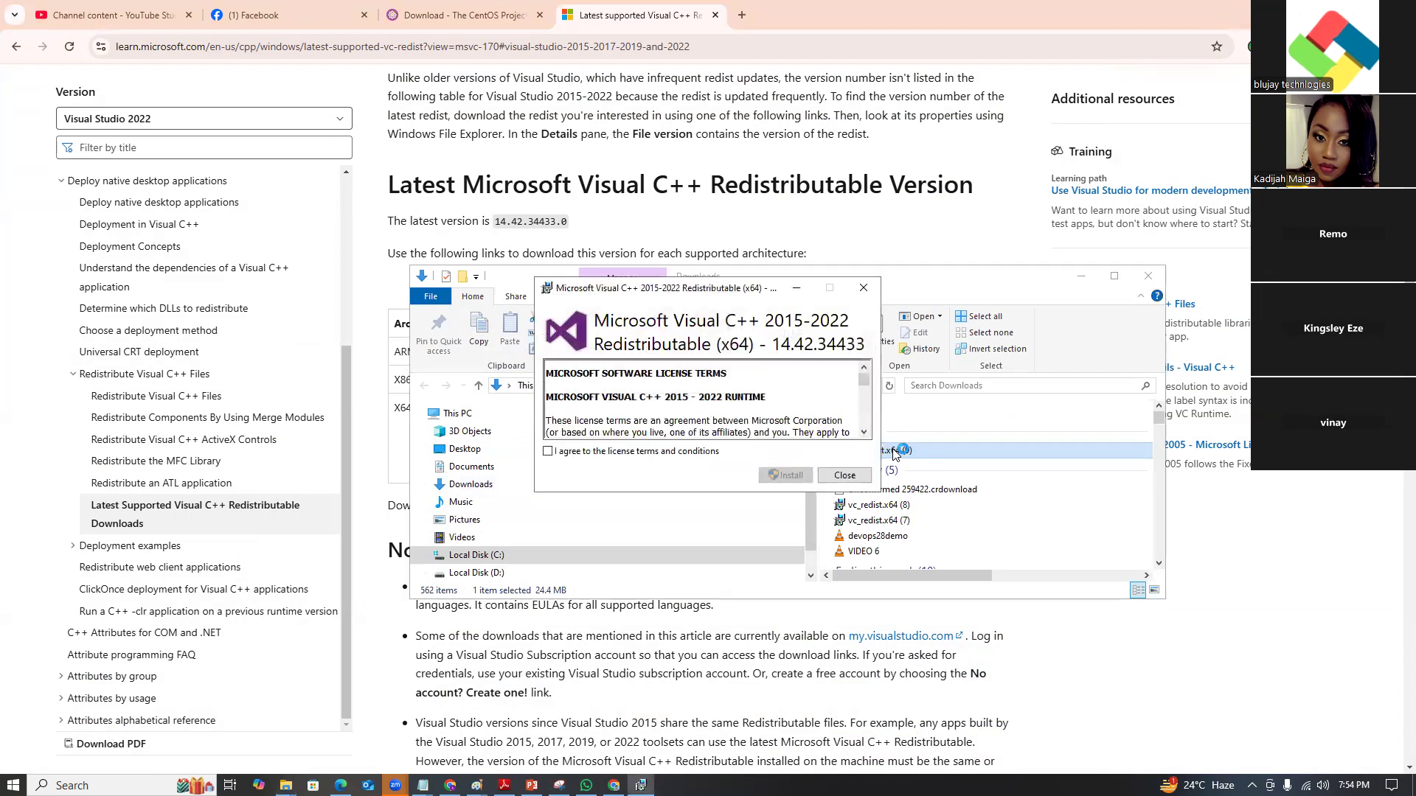
left_click(548, 451)
left_click(787, 476)
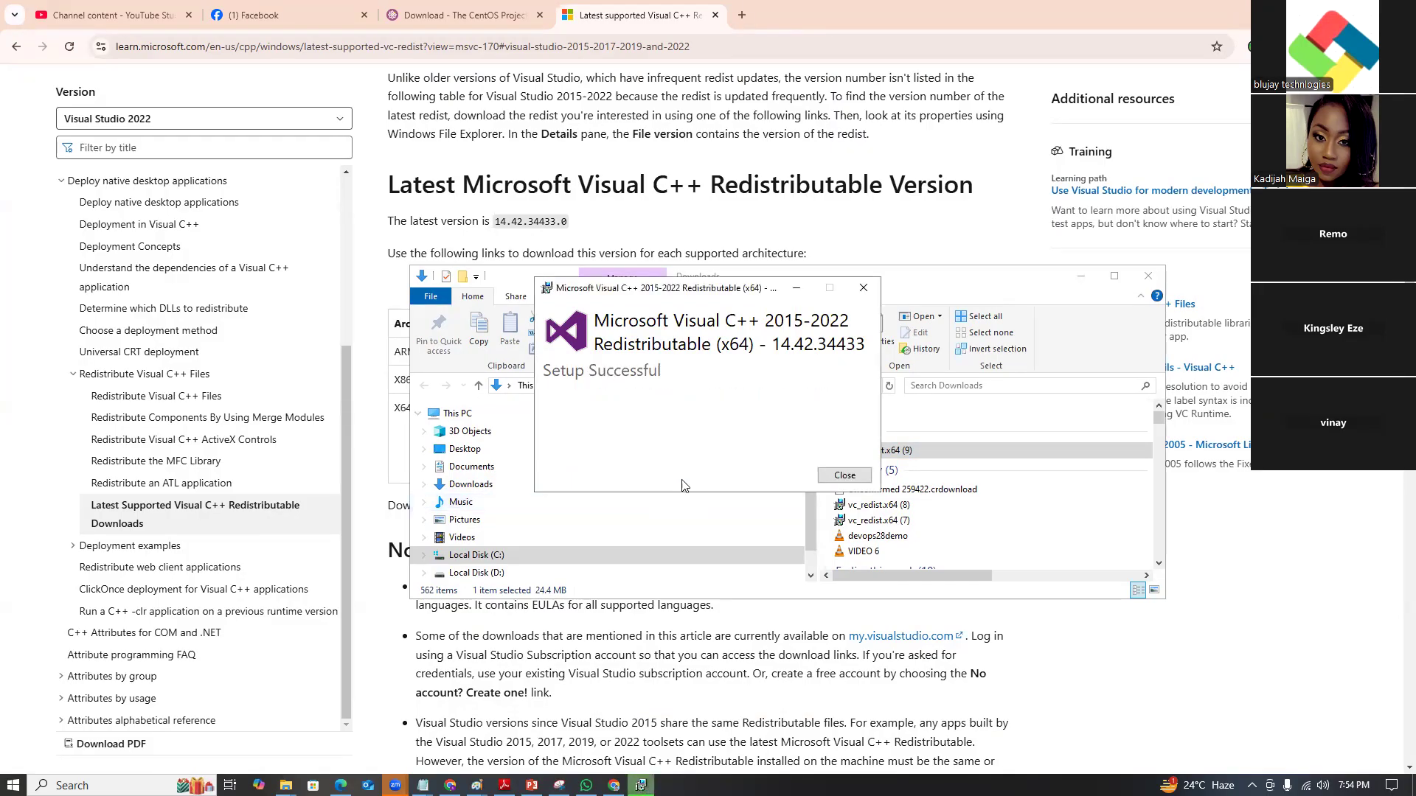
left_click(855, 477)
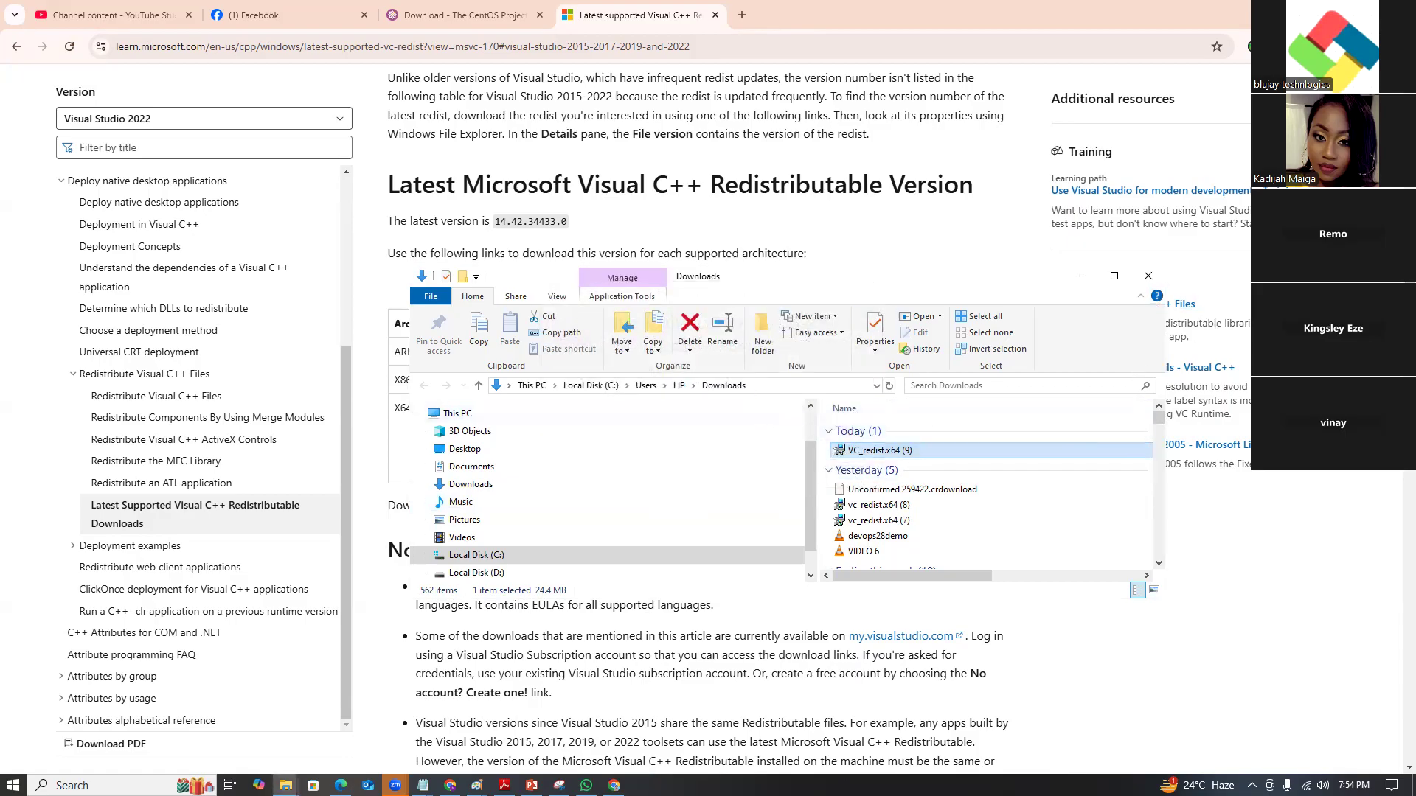
Minimize the Downloads folder and Chrome to show the desktop.
left_click(1080, 277)
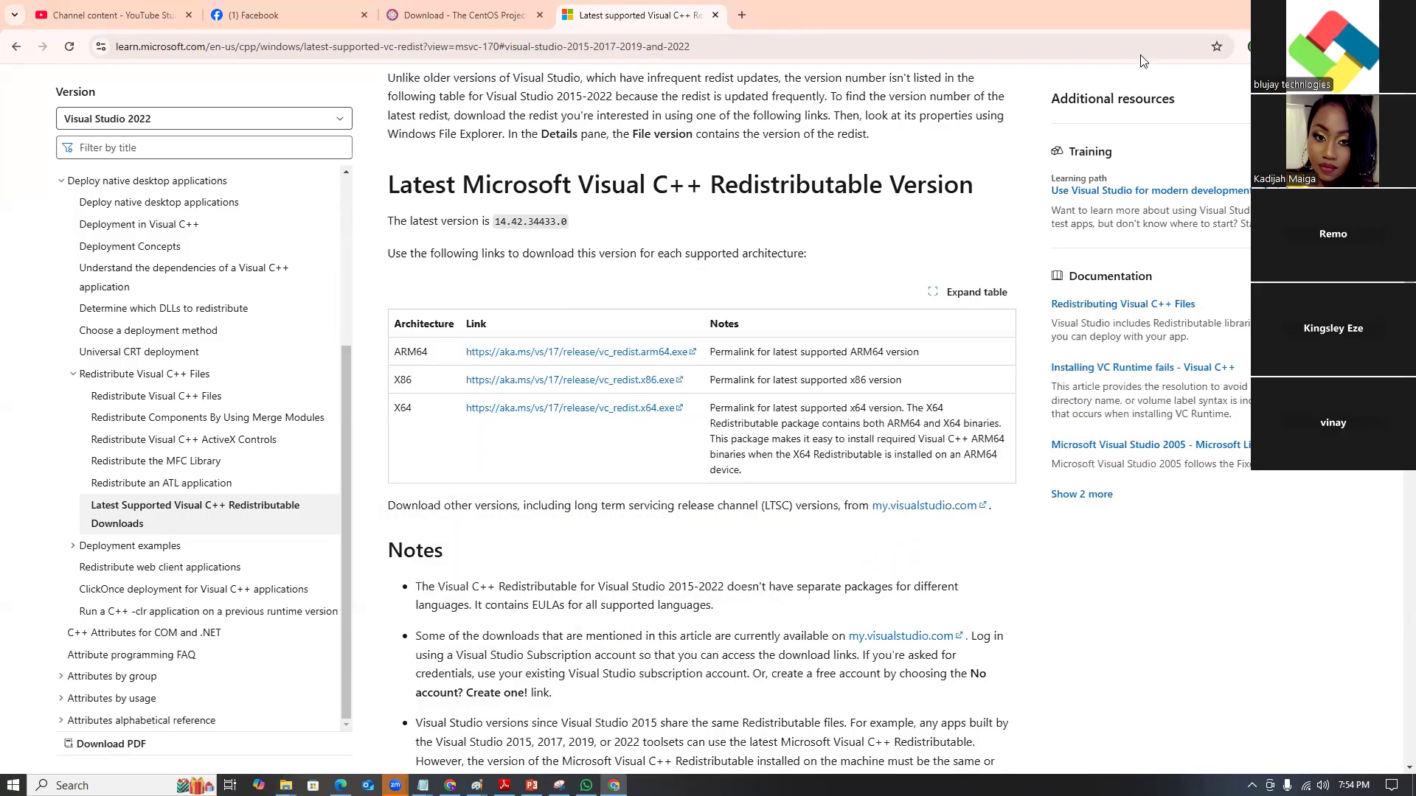
left_click(1329, 12)
left_click(1329, 11)
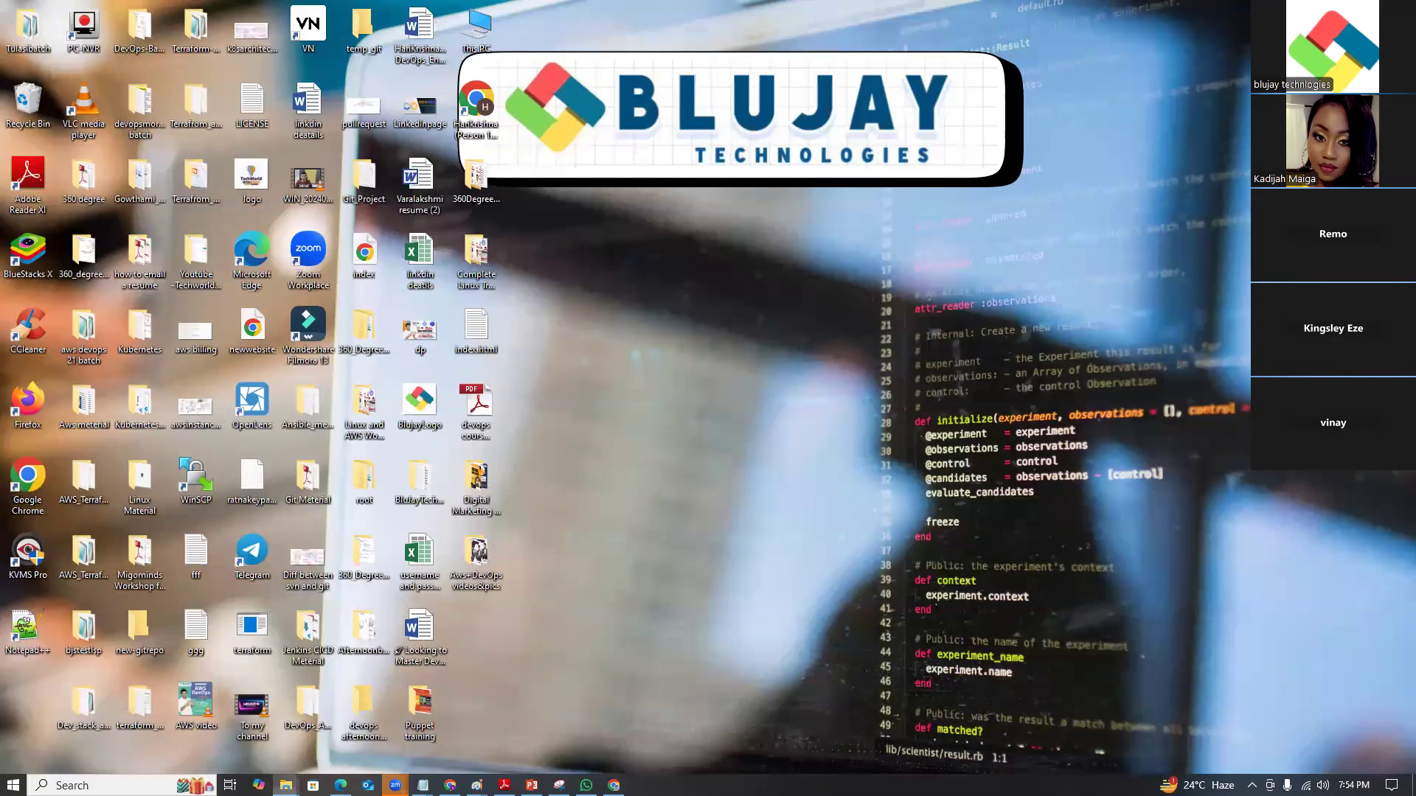
Find the VirtualBox 7.1.4 installer in Downloads by searching 'or' and launch it.
left_click(286, 786)
left_click(452, 723)
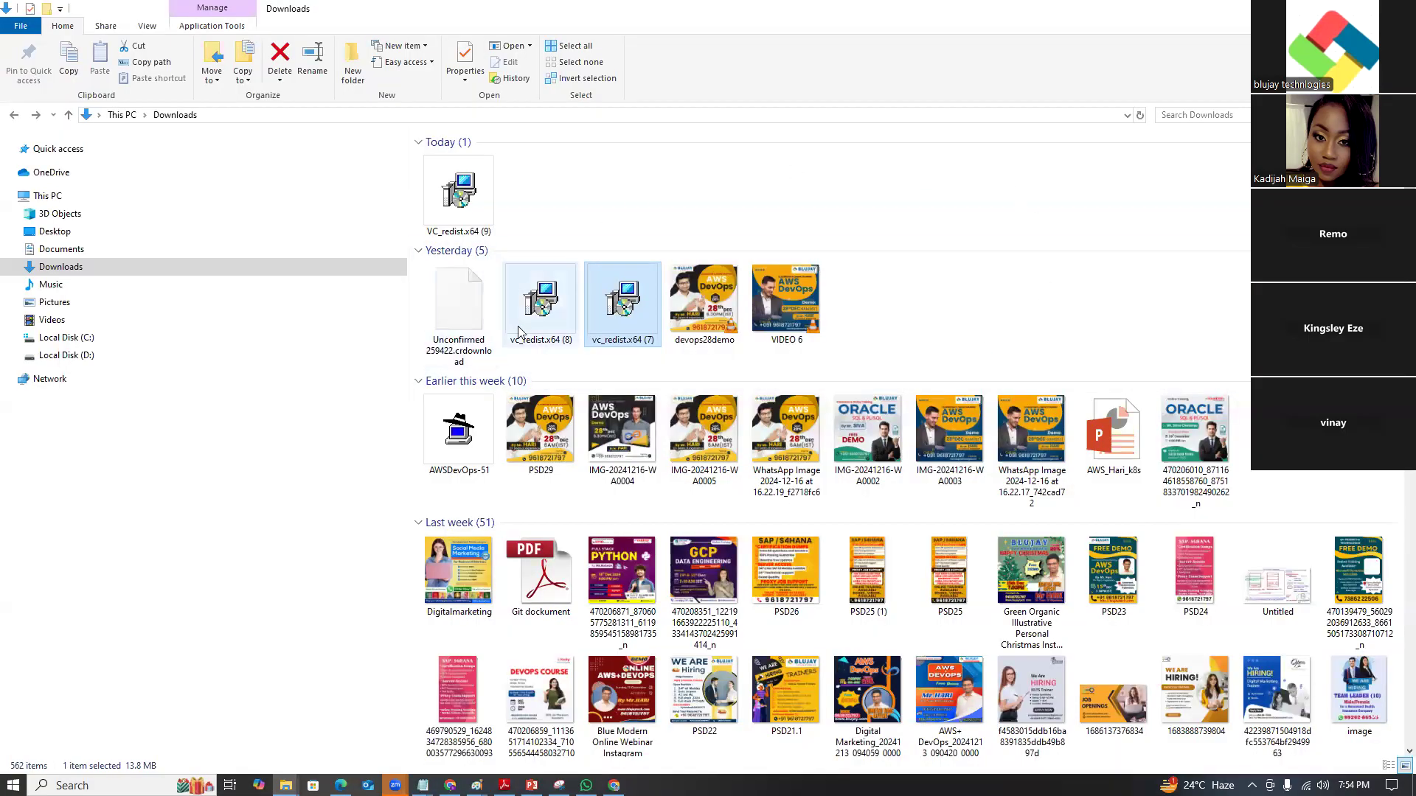
left_click(1198, 115)
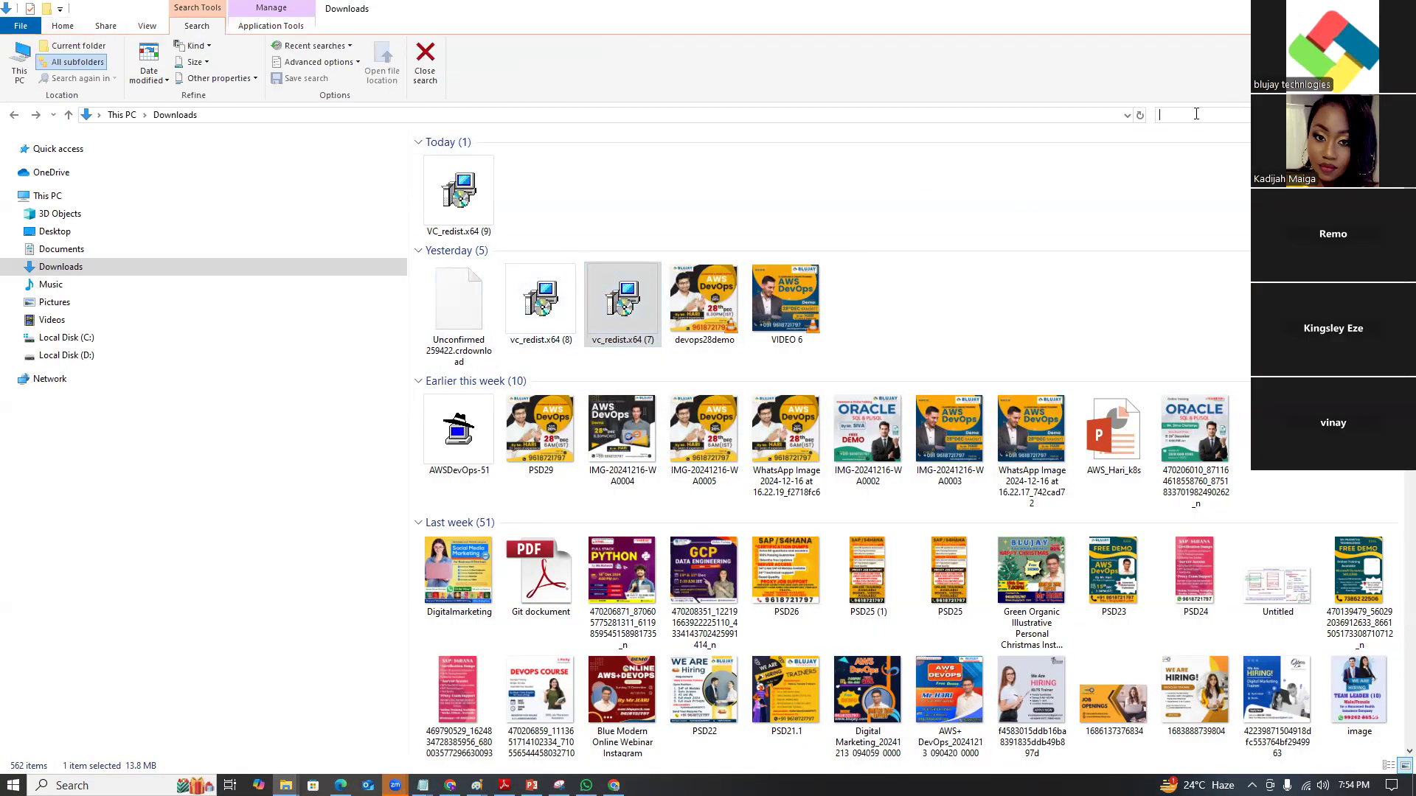
type("or")
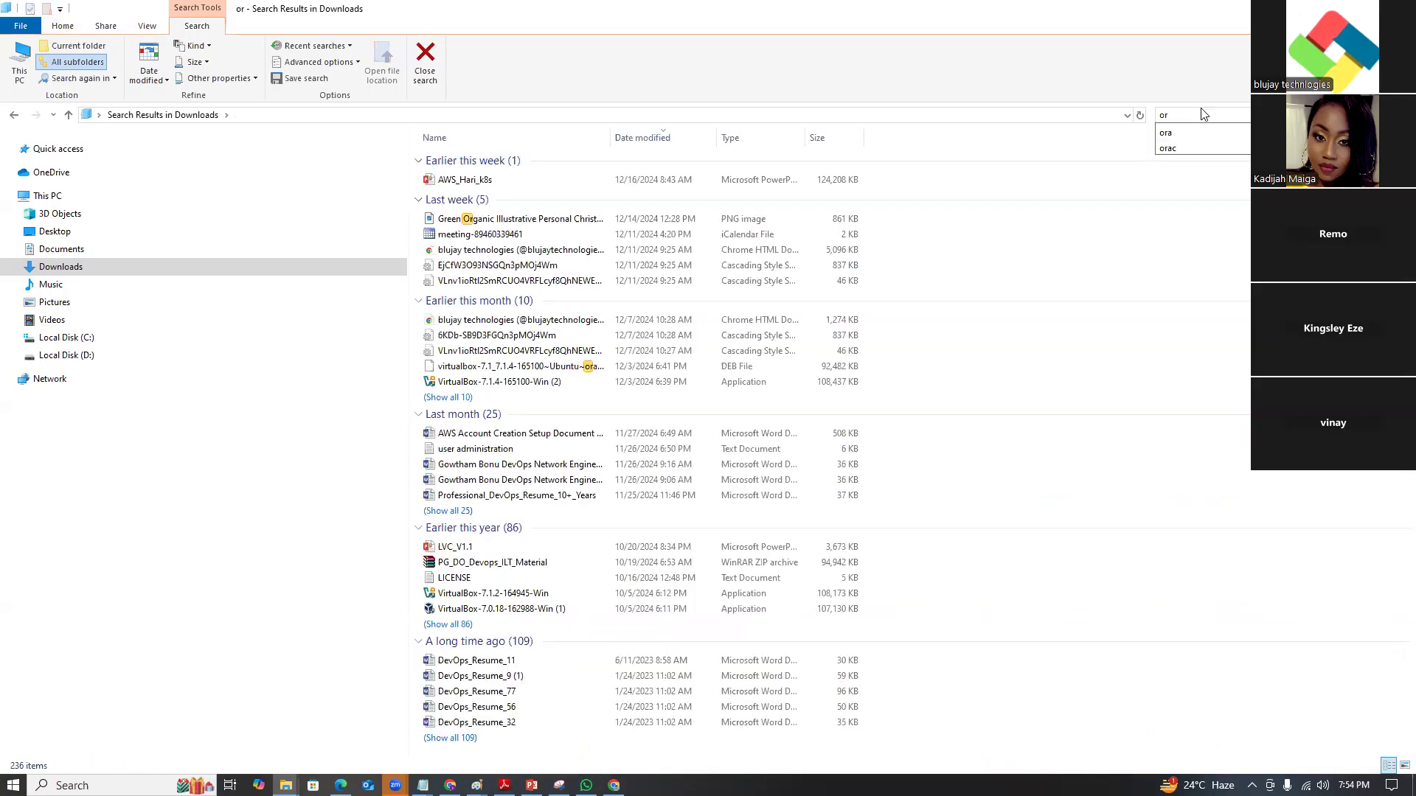
left_click(496, 382)
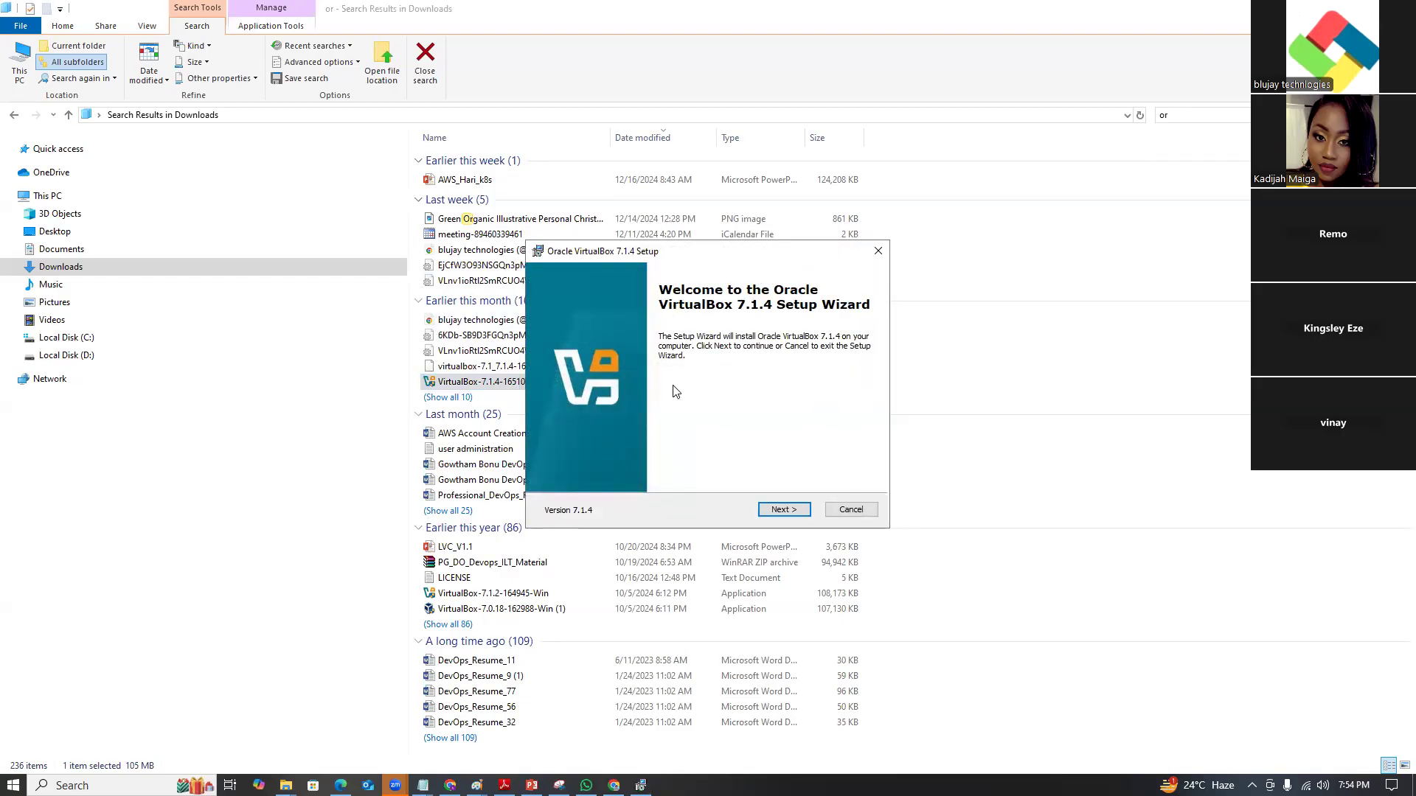
left_click(586, 785)
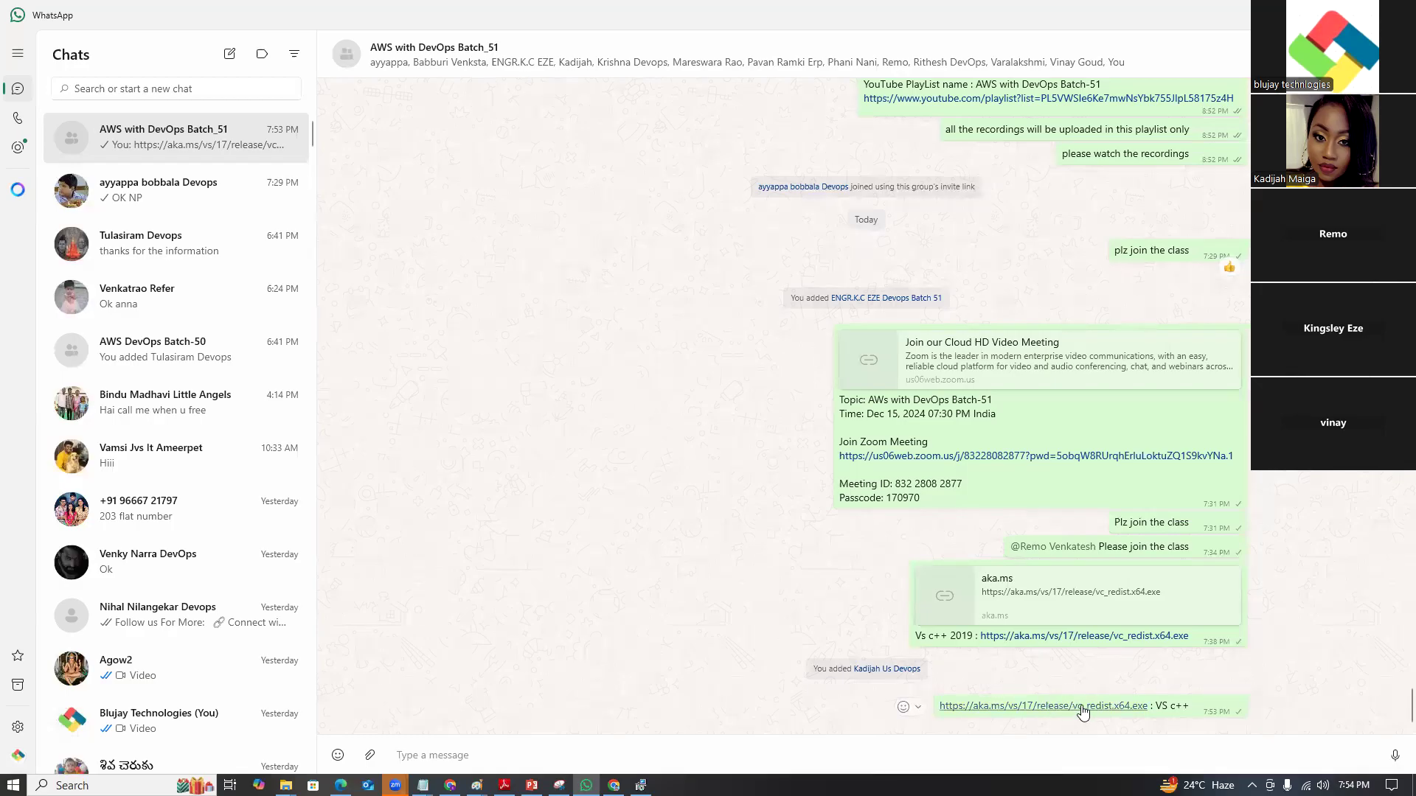
key("alt+Tab")
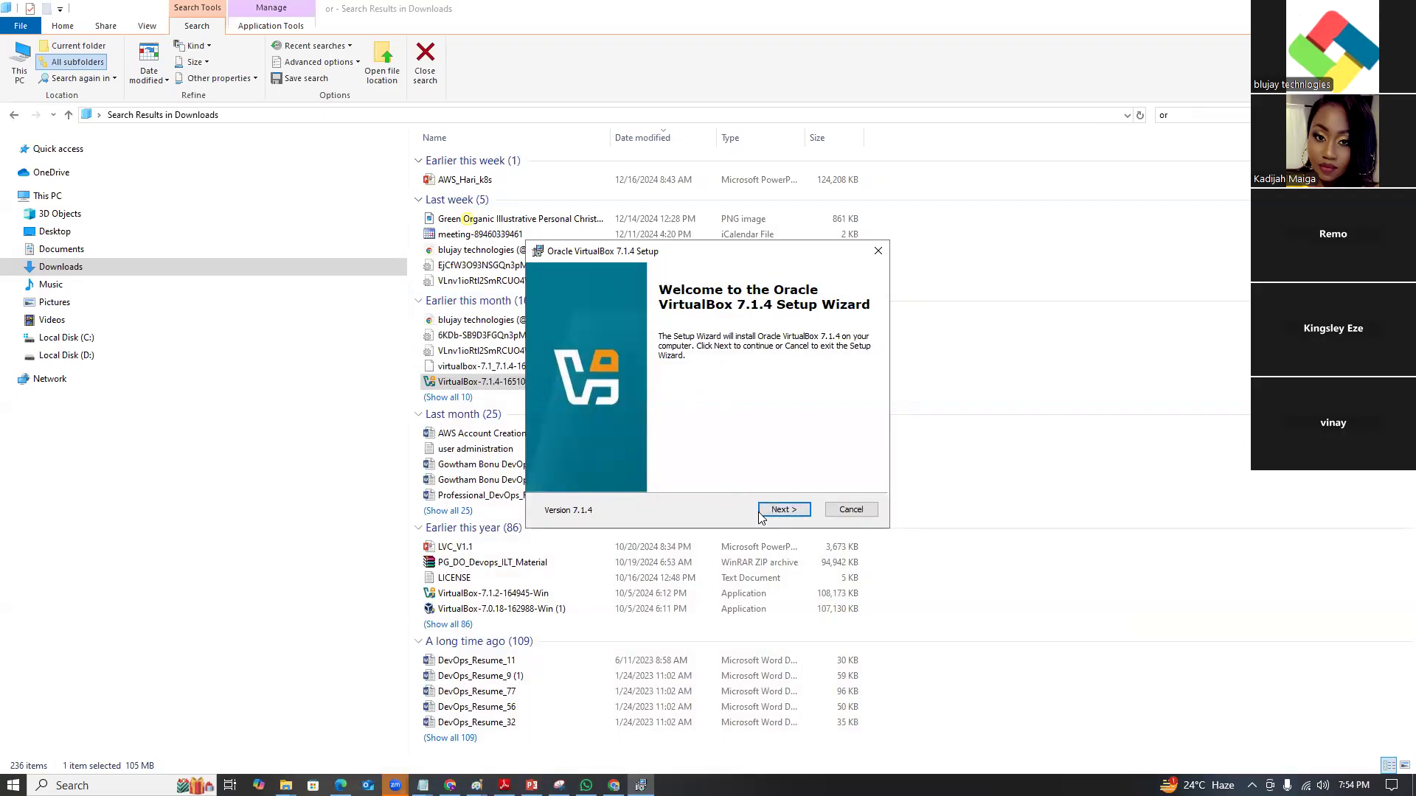
Complete the VirtualBox 7.1.4 setup with default options, leaving it unstarted, then minimize Explorer.
left_click(785, 509)
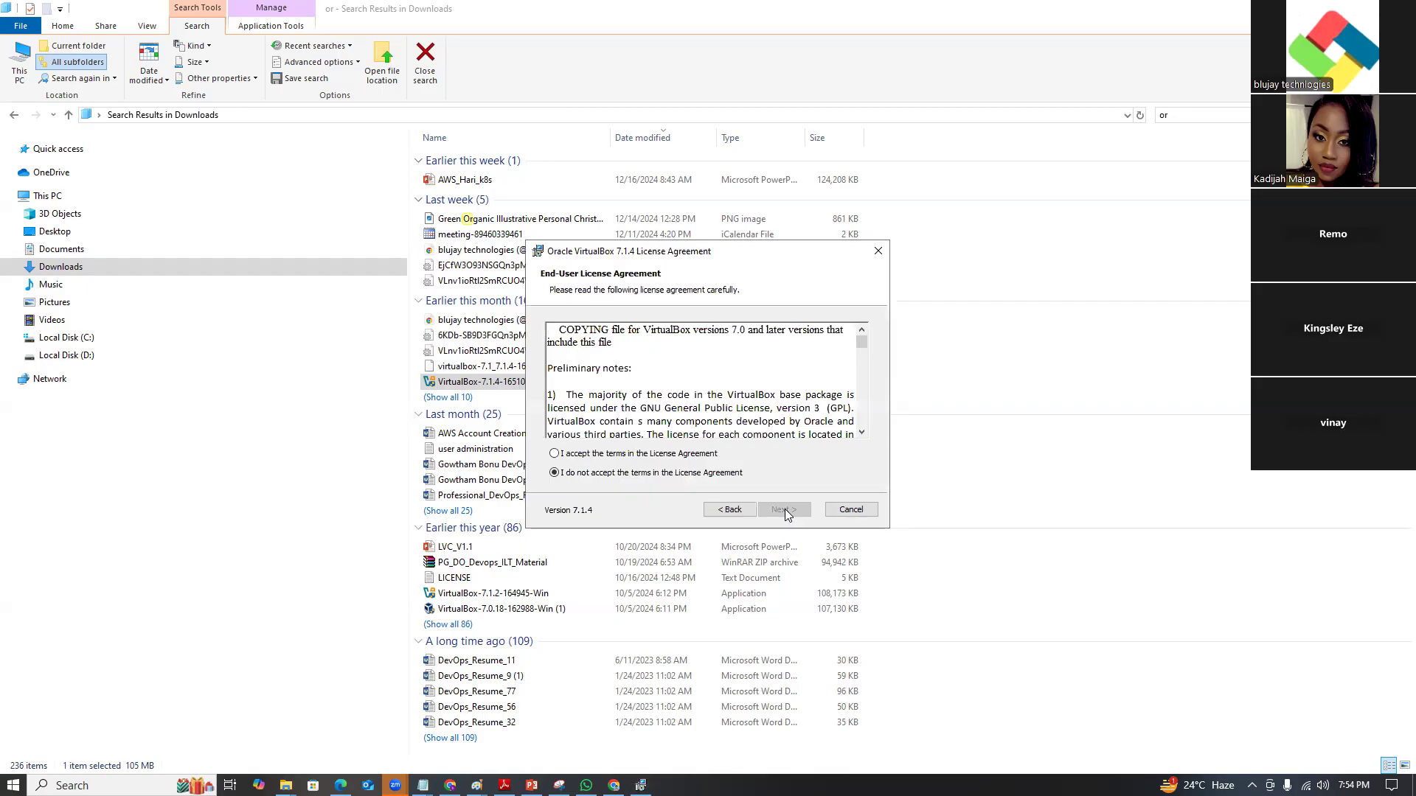
left_click(555, 453)
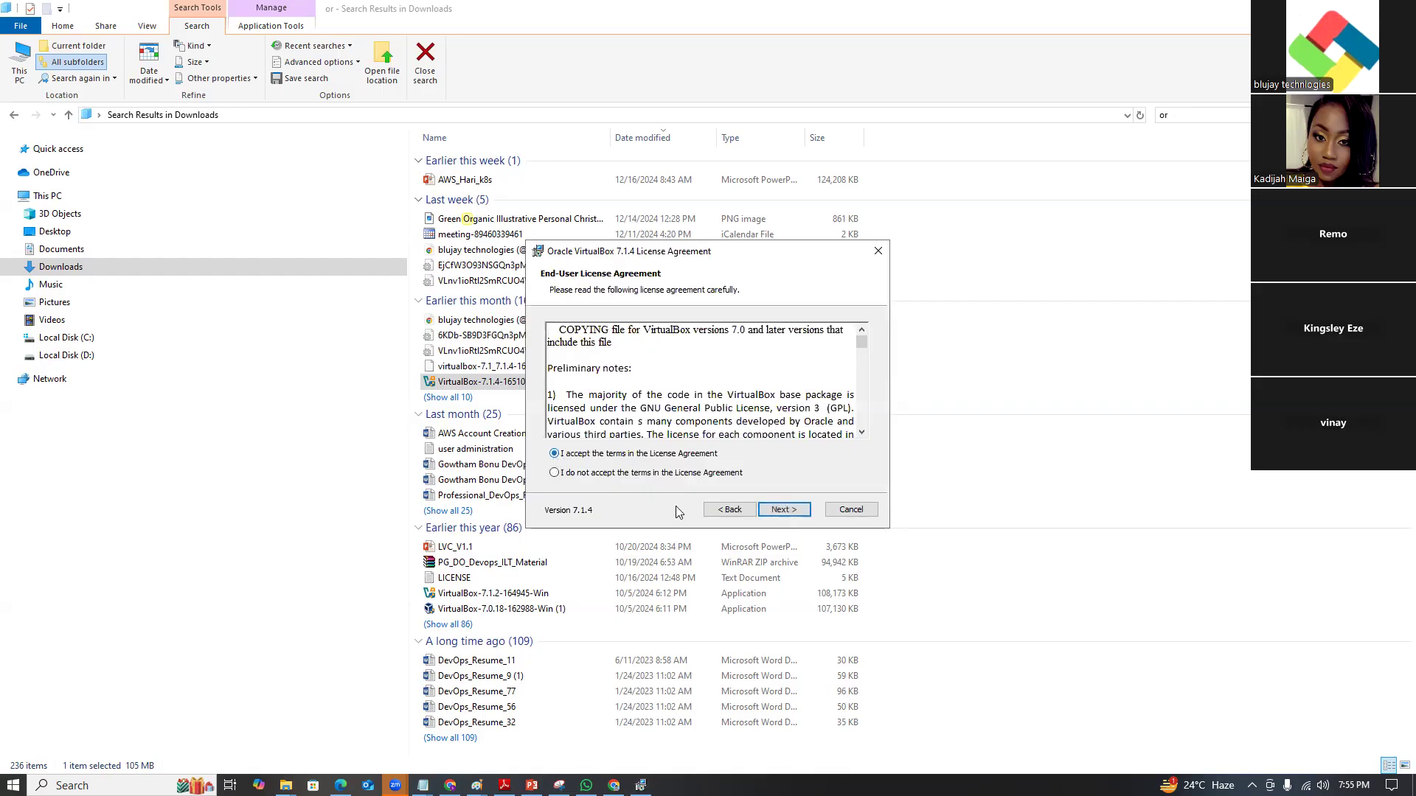
left_click(764, 511)
left_click(771, 510)
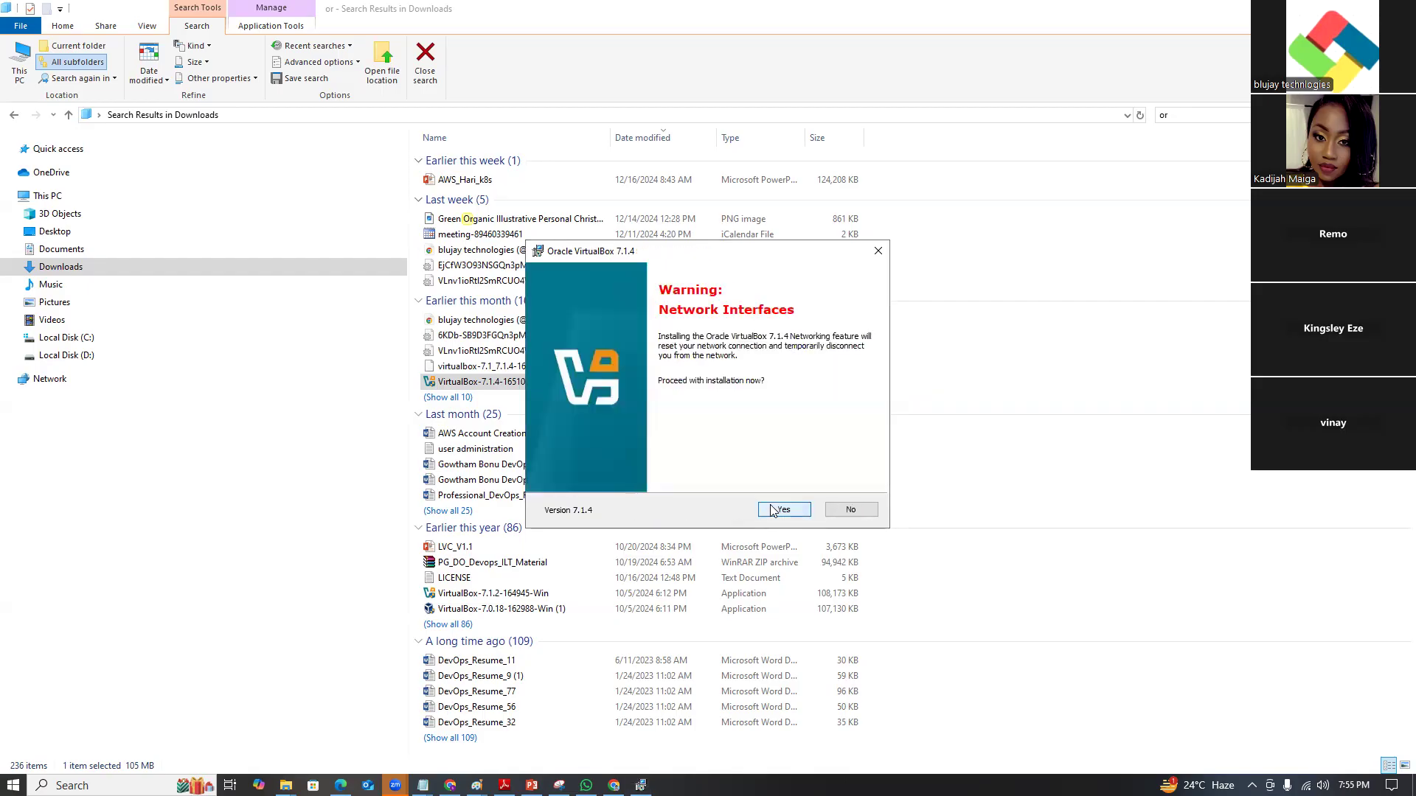
left_click(772, 510)
left_click(779, 509)
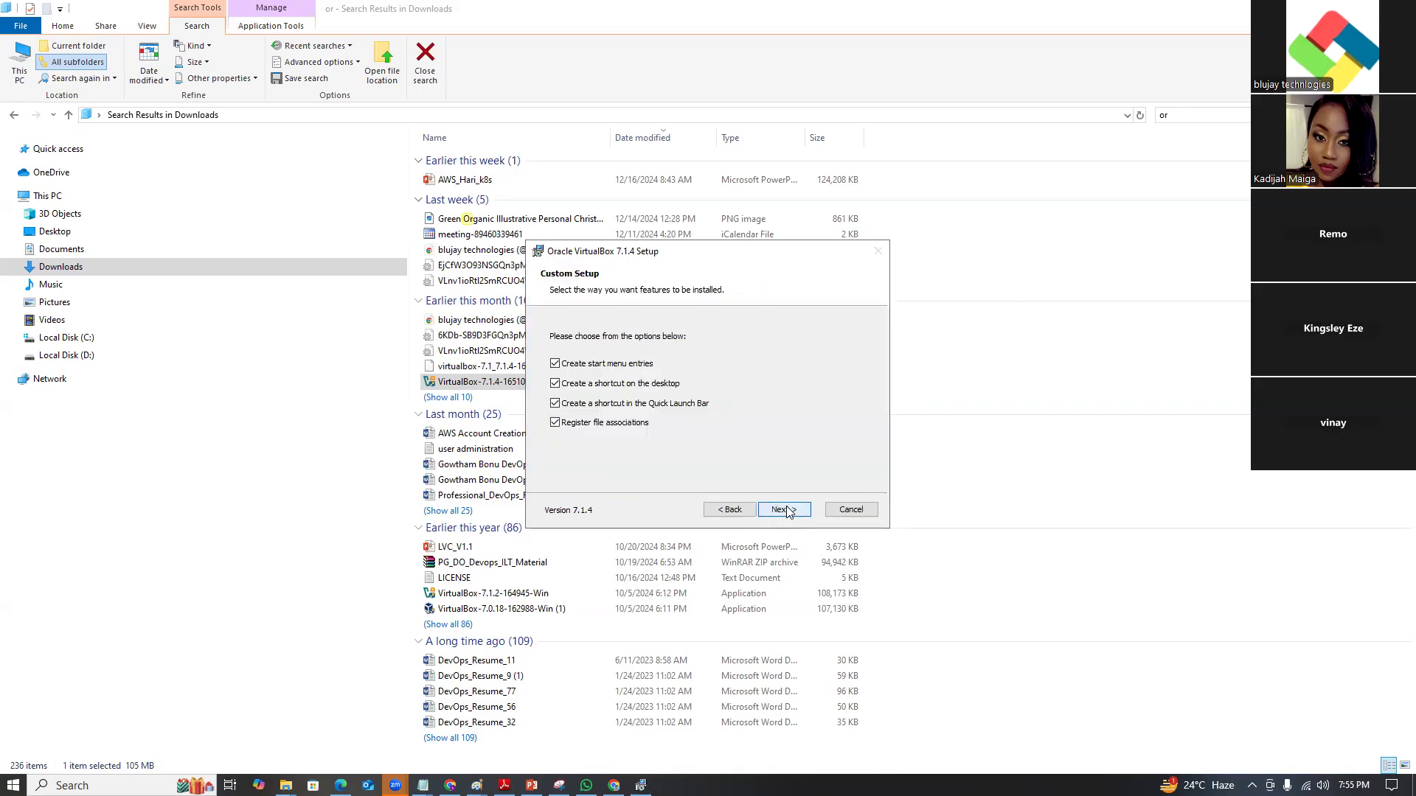
left_click(786, 510)
left_click(786, 508)
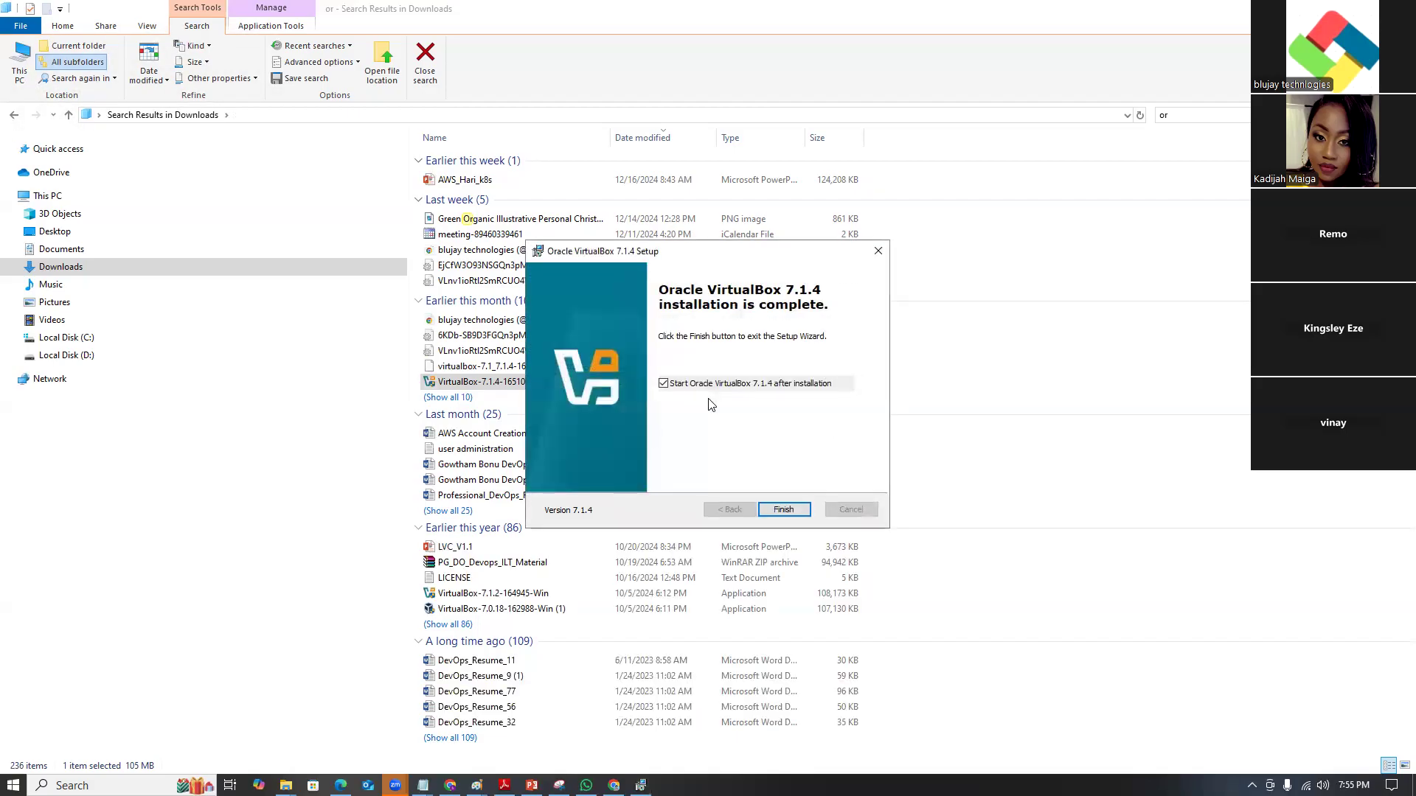
left_click(663, 384)
left_click(781, 508)
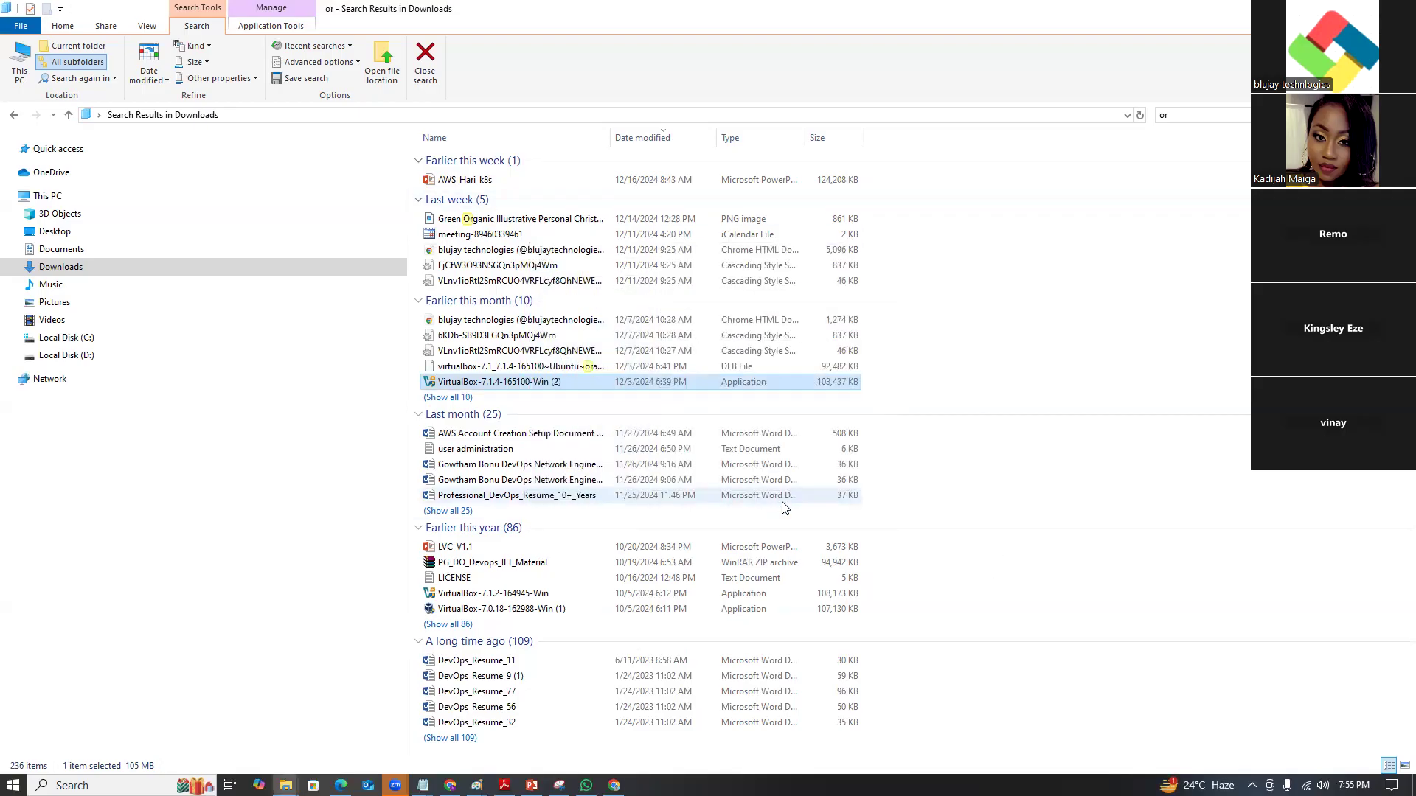
left_click(1330, 9)
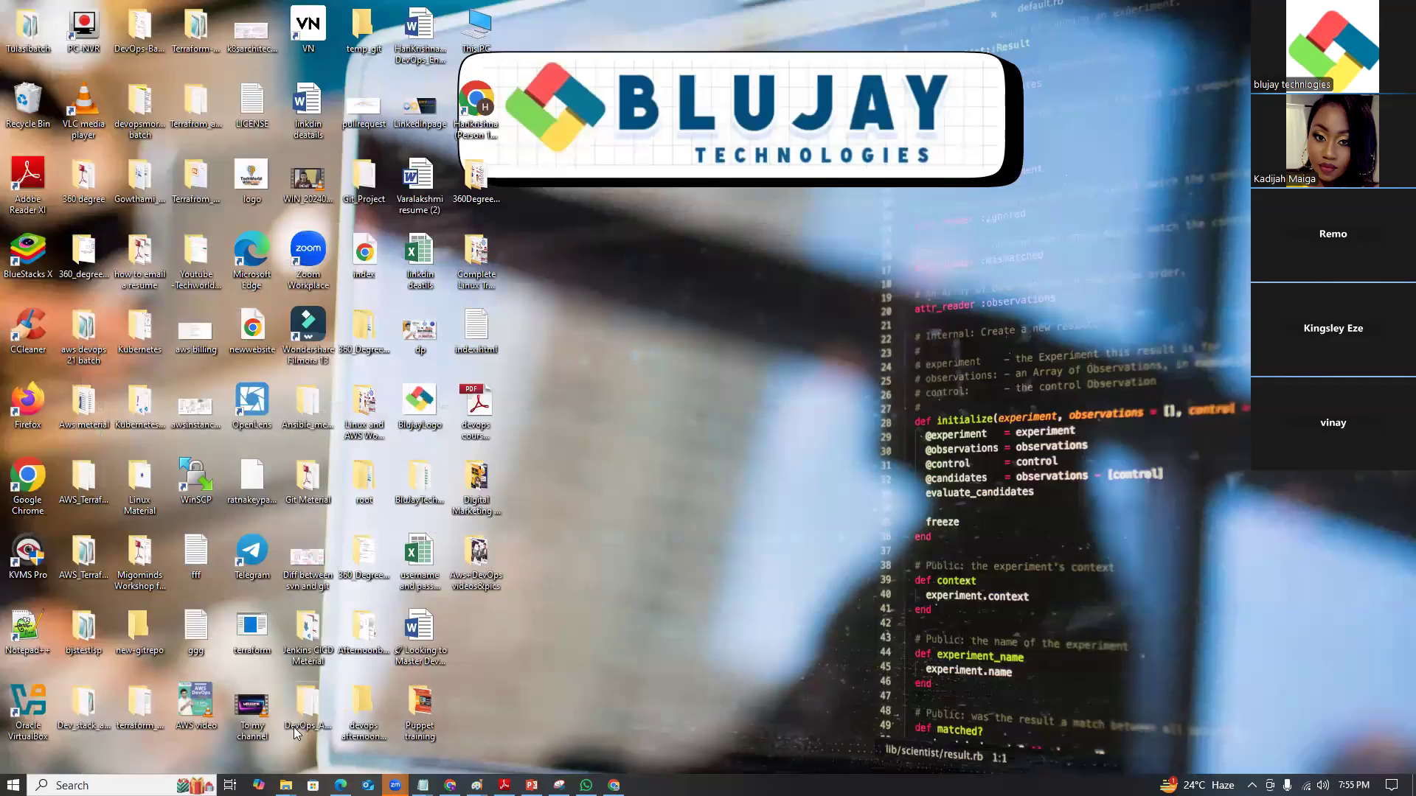
Launch VirtualBox and start a new virtual machine named centos9.
left_click(111, 785)
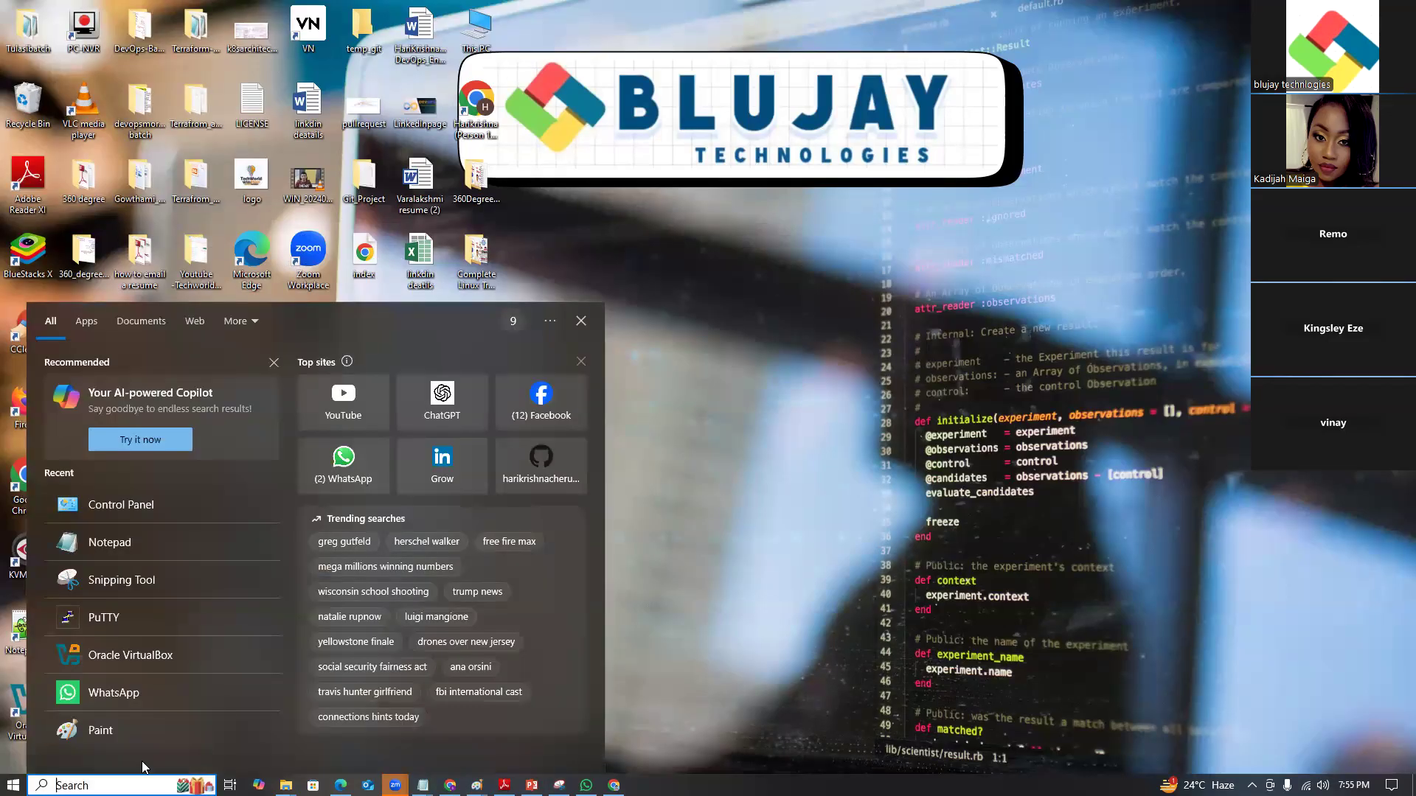
left_click(130, 651)
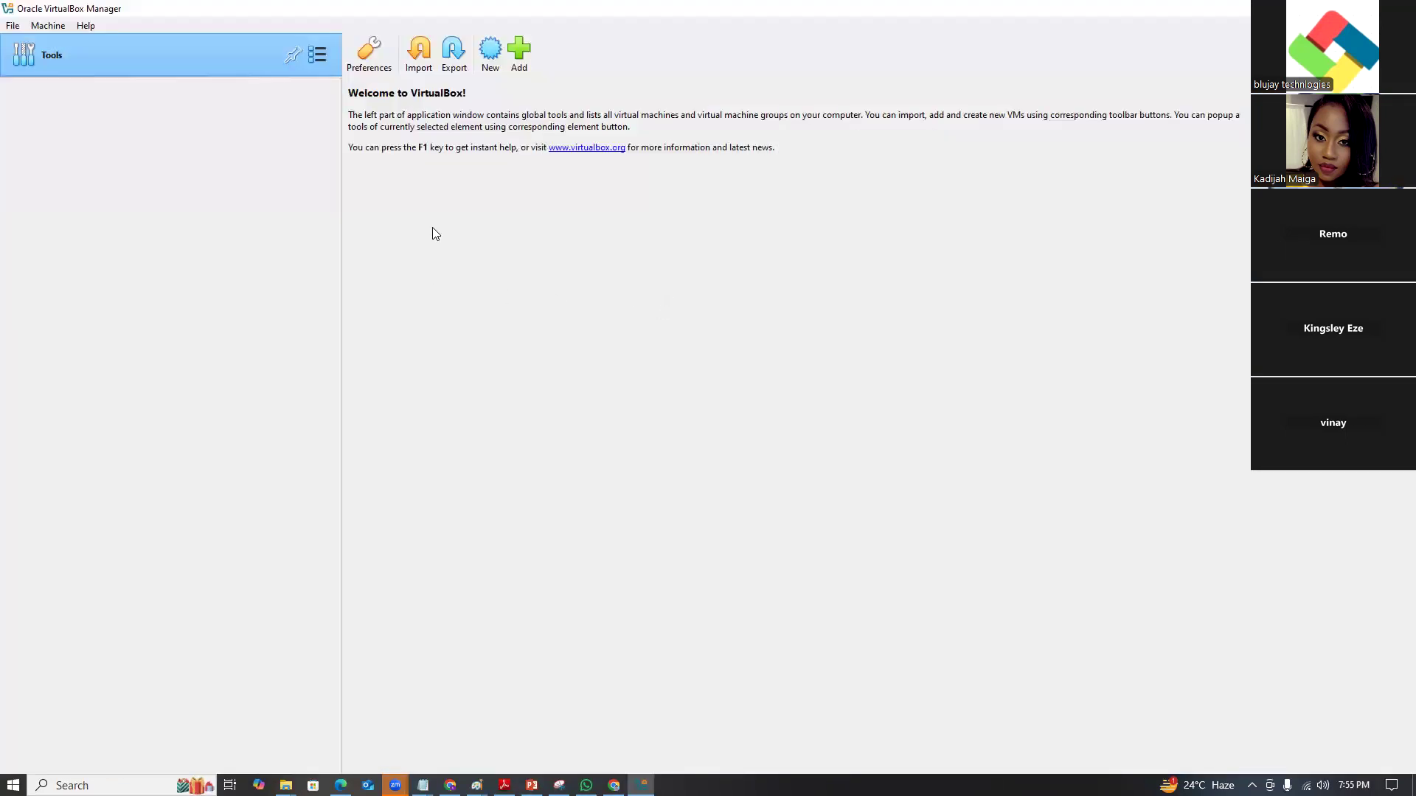
left_click(490, 58)
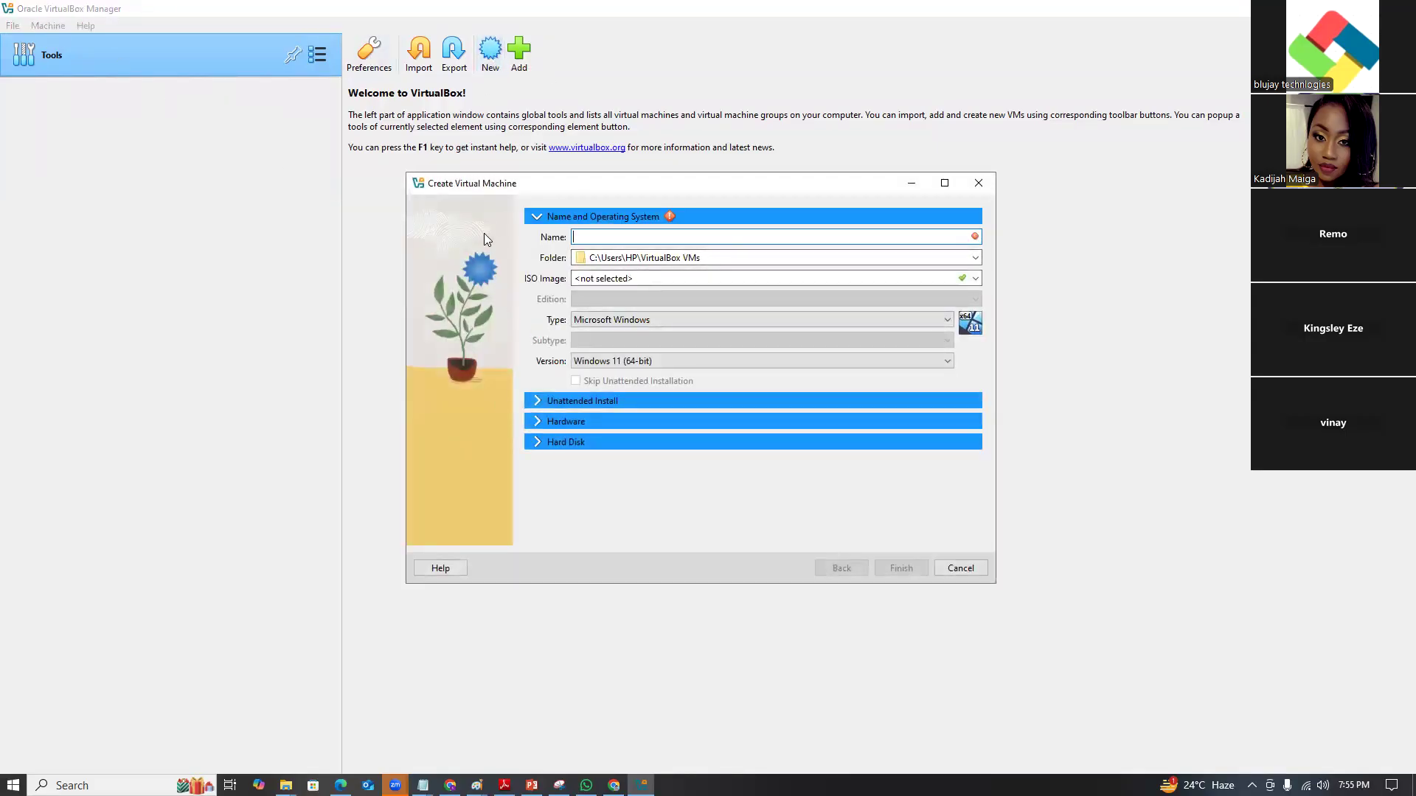
type("centos9")
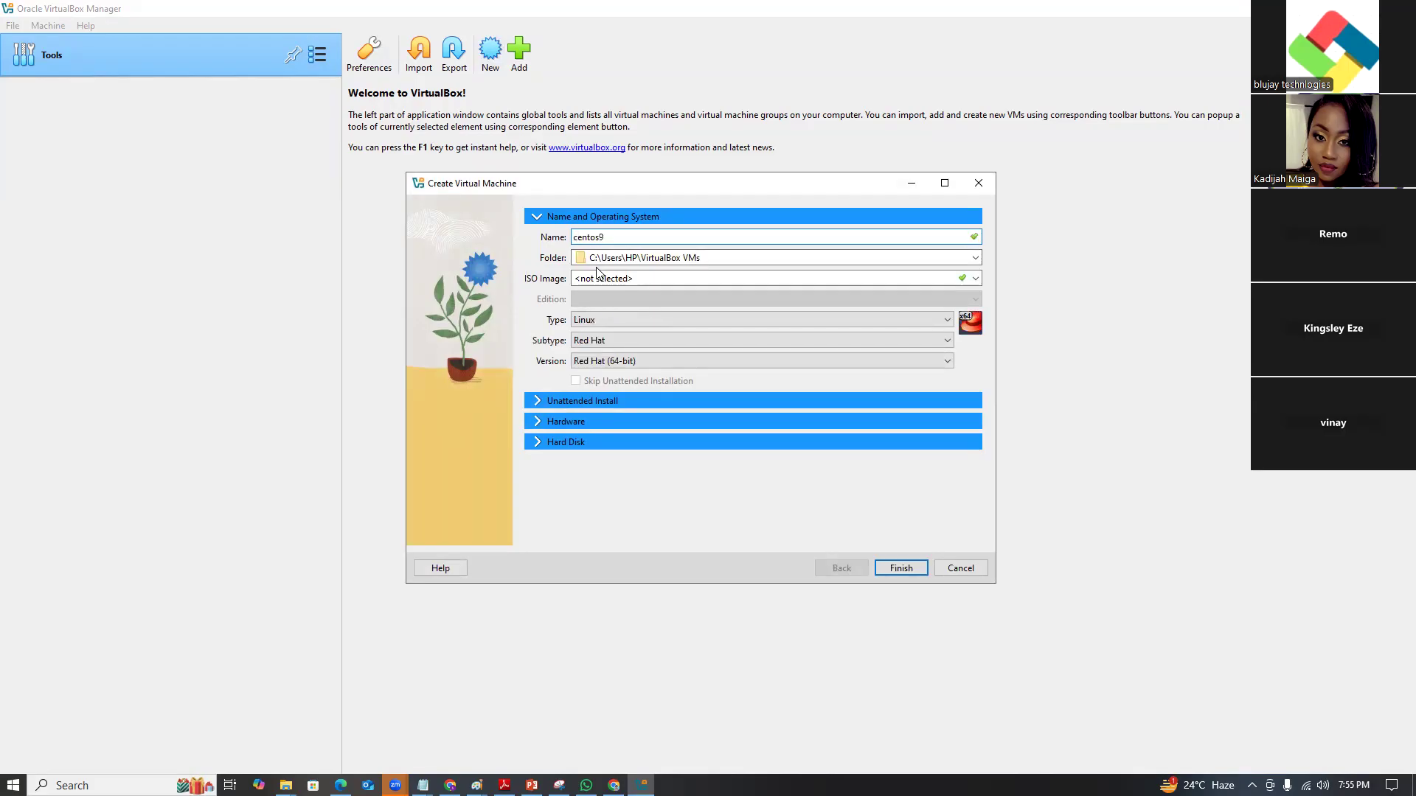
left_click(535, 403)
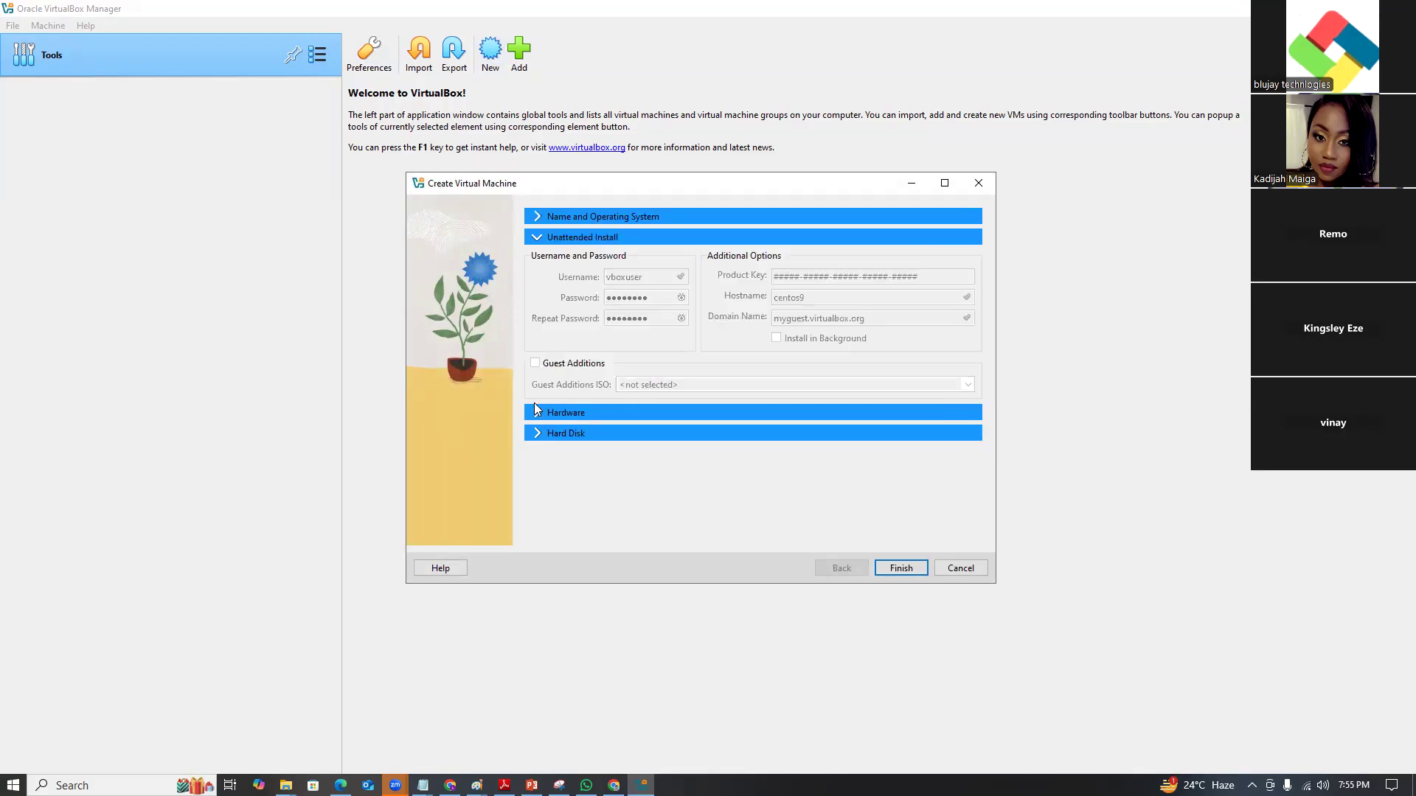
Give centos9 2048 MB memory and a 20 GB virtual disk, then create it.
left_click(539, 413)
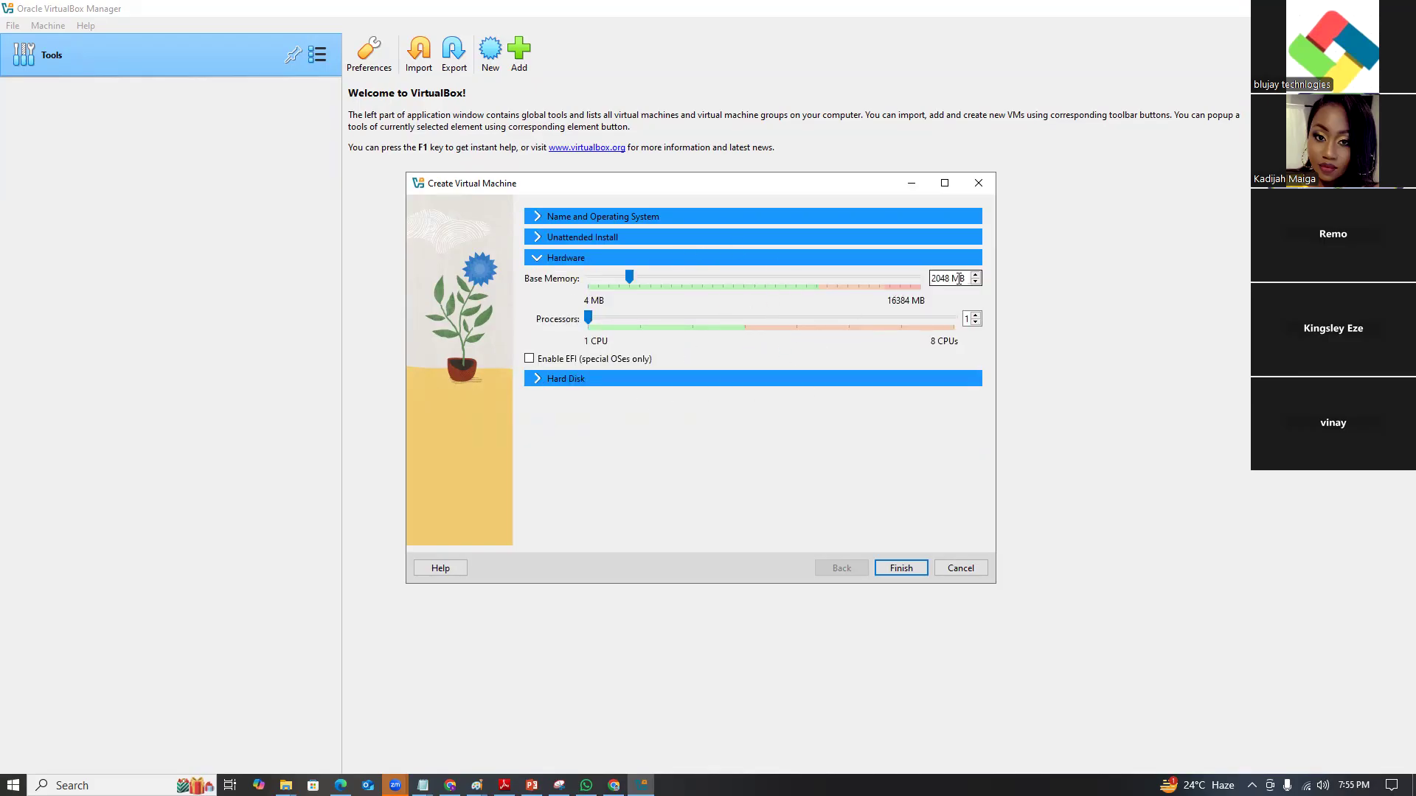
left_click_drag(966, 278, 899, 274)
left_click(967, 318)
left_click(537, 379)
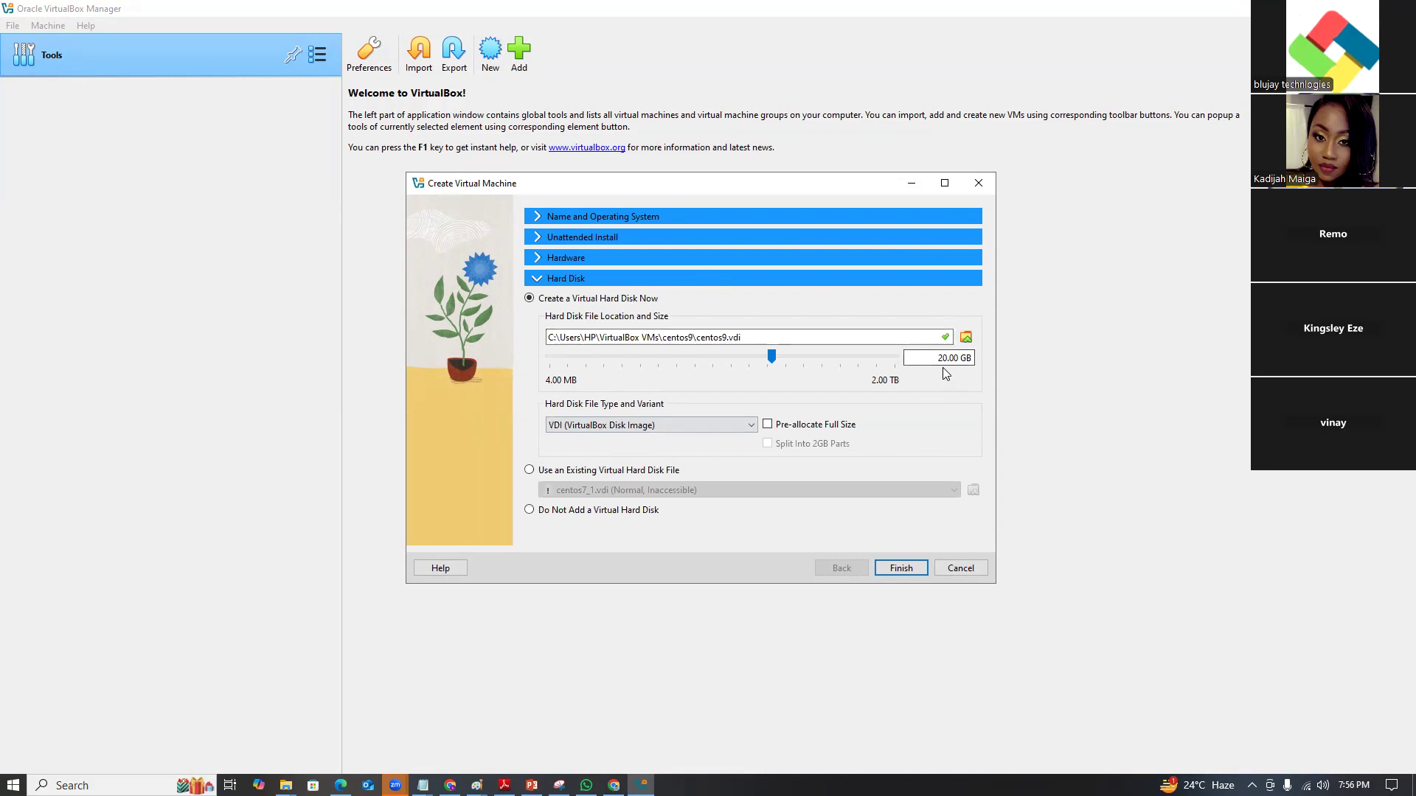
left_click_drag(948, 358, 940, 357)
left_click(894, 567)
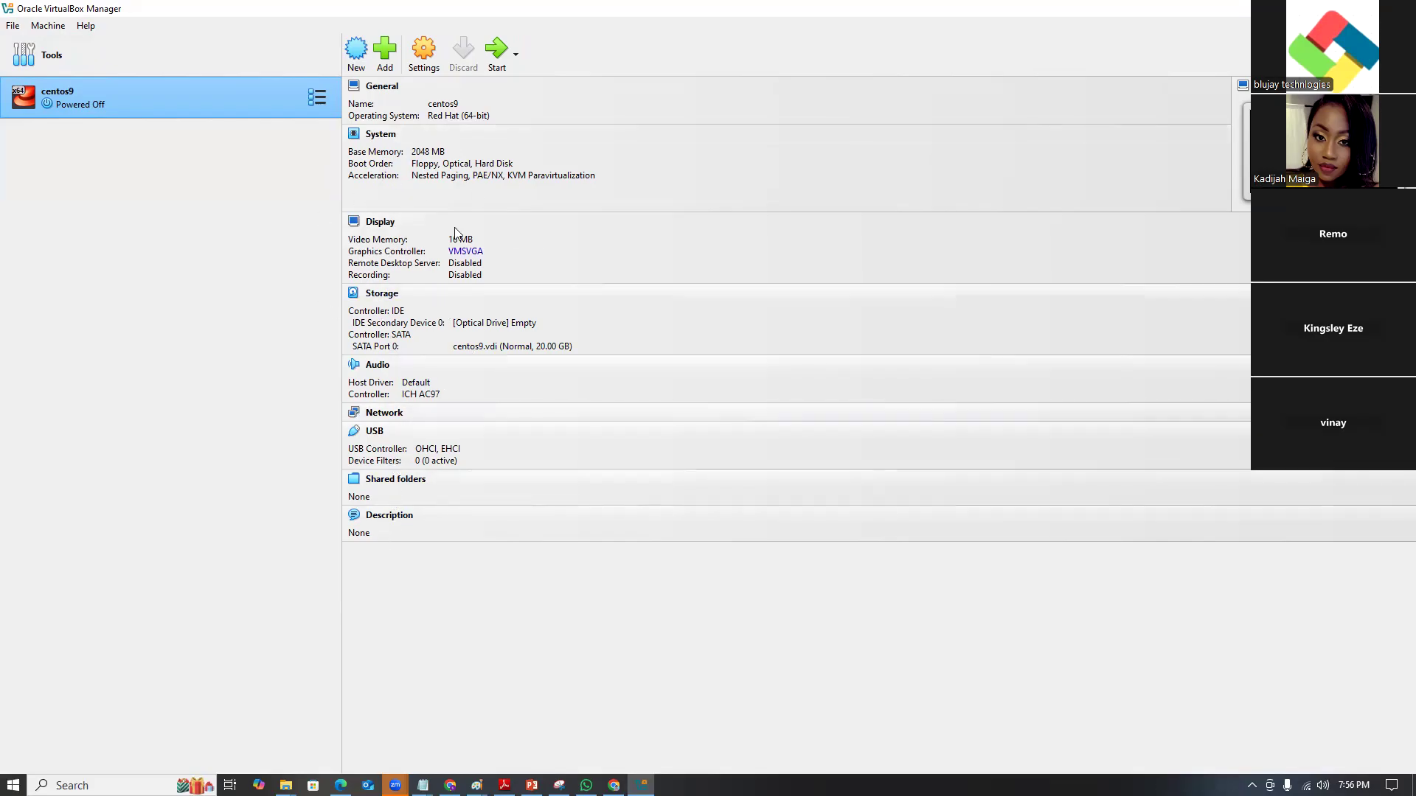
left_click(424, 53)
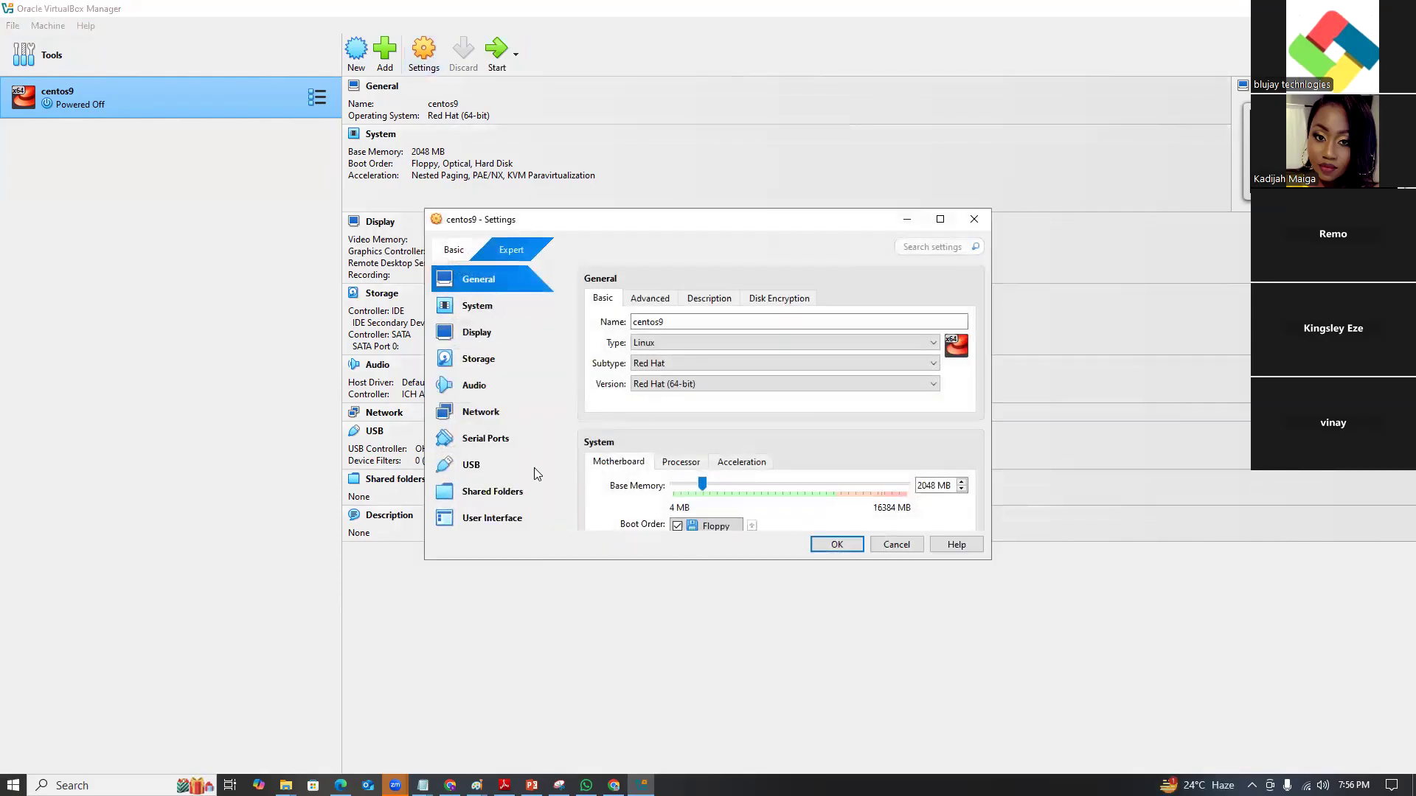
Enable network Adapter 2 on centos9 as a Bridged Adapter.
left_click(488, 414)
left_click(940, 219)
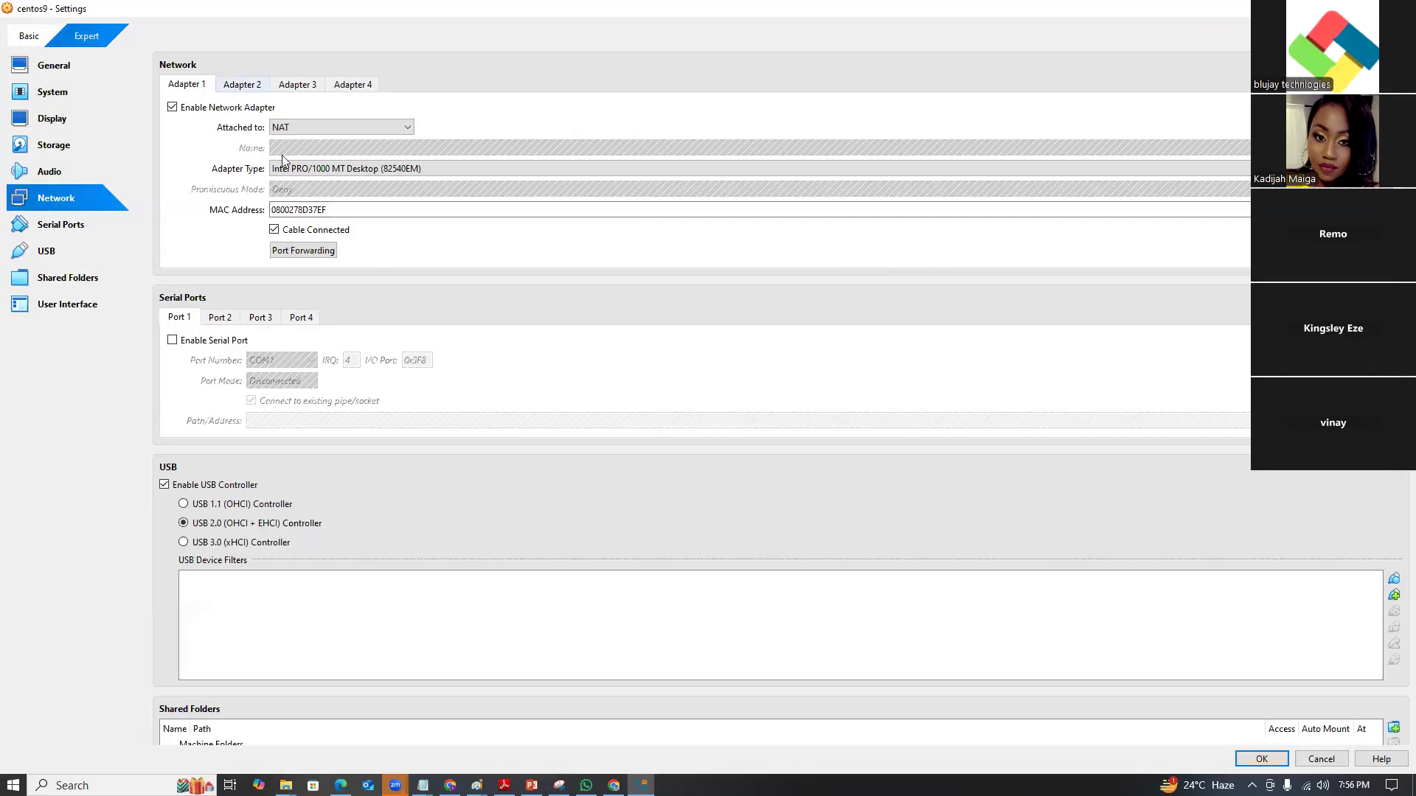
left_click(255, 85)
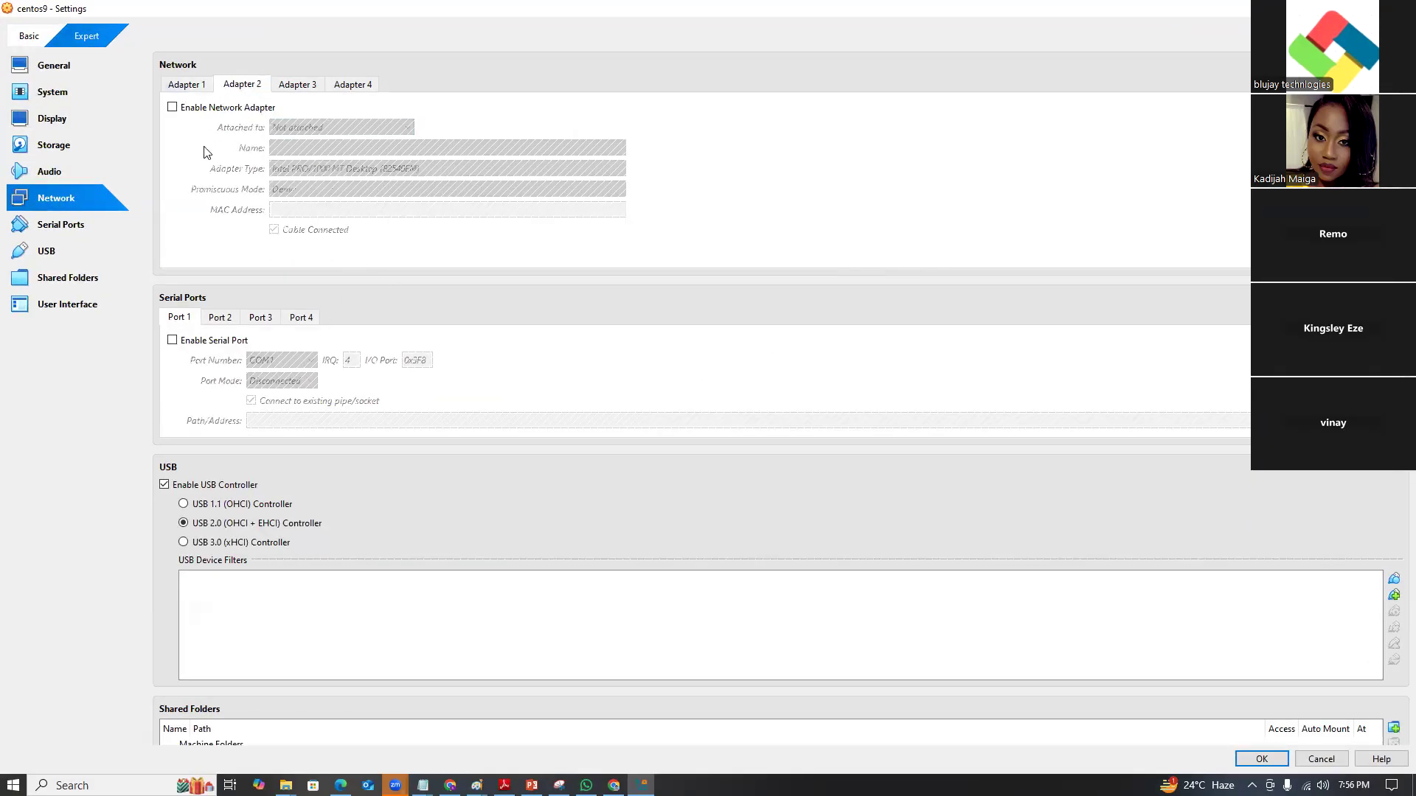
left_click(173, 108)
left_click(173, 109)
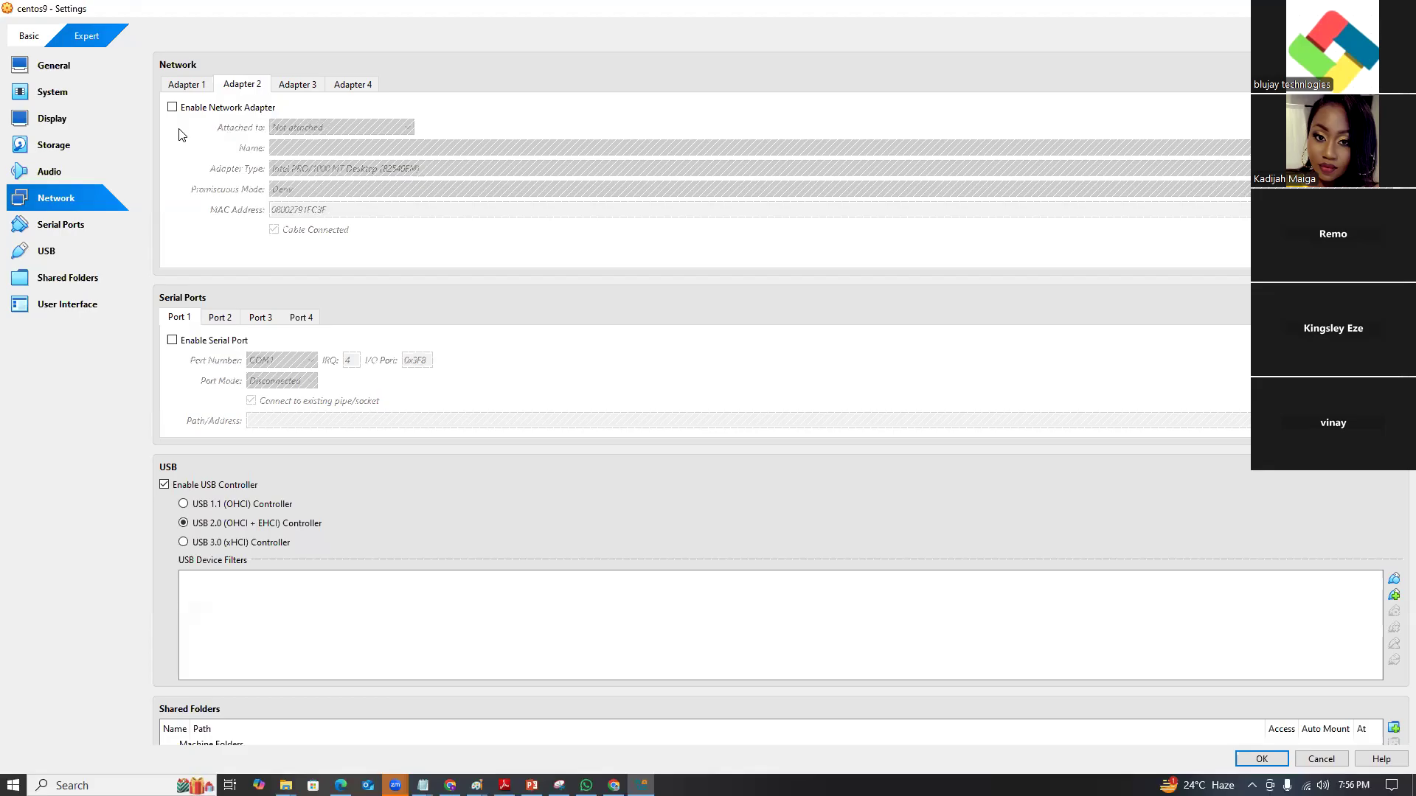
left_click(173, 108)
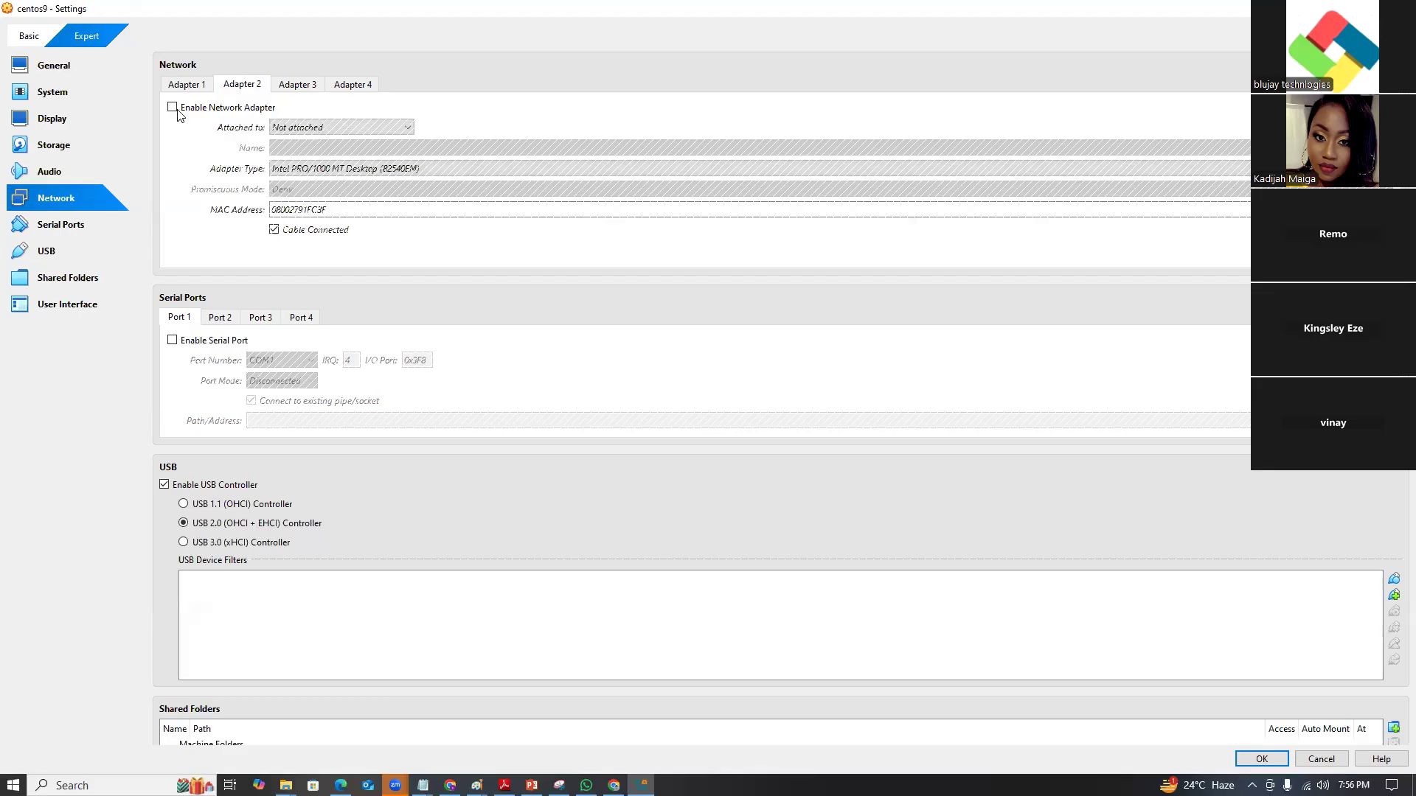
left_click(345, 127)
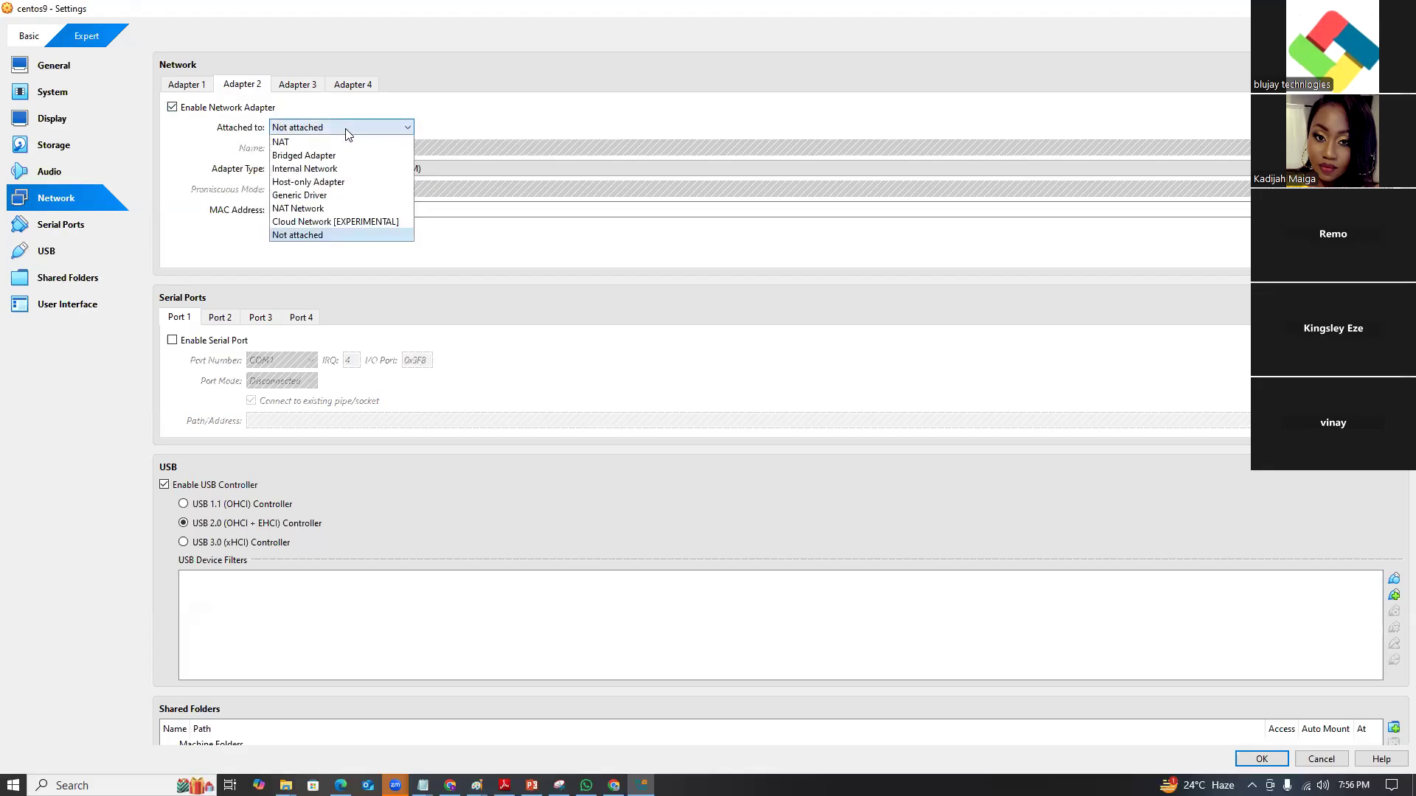
left_click(330, 158)
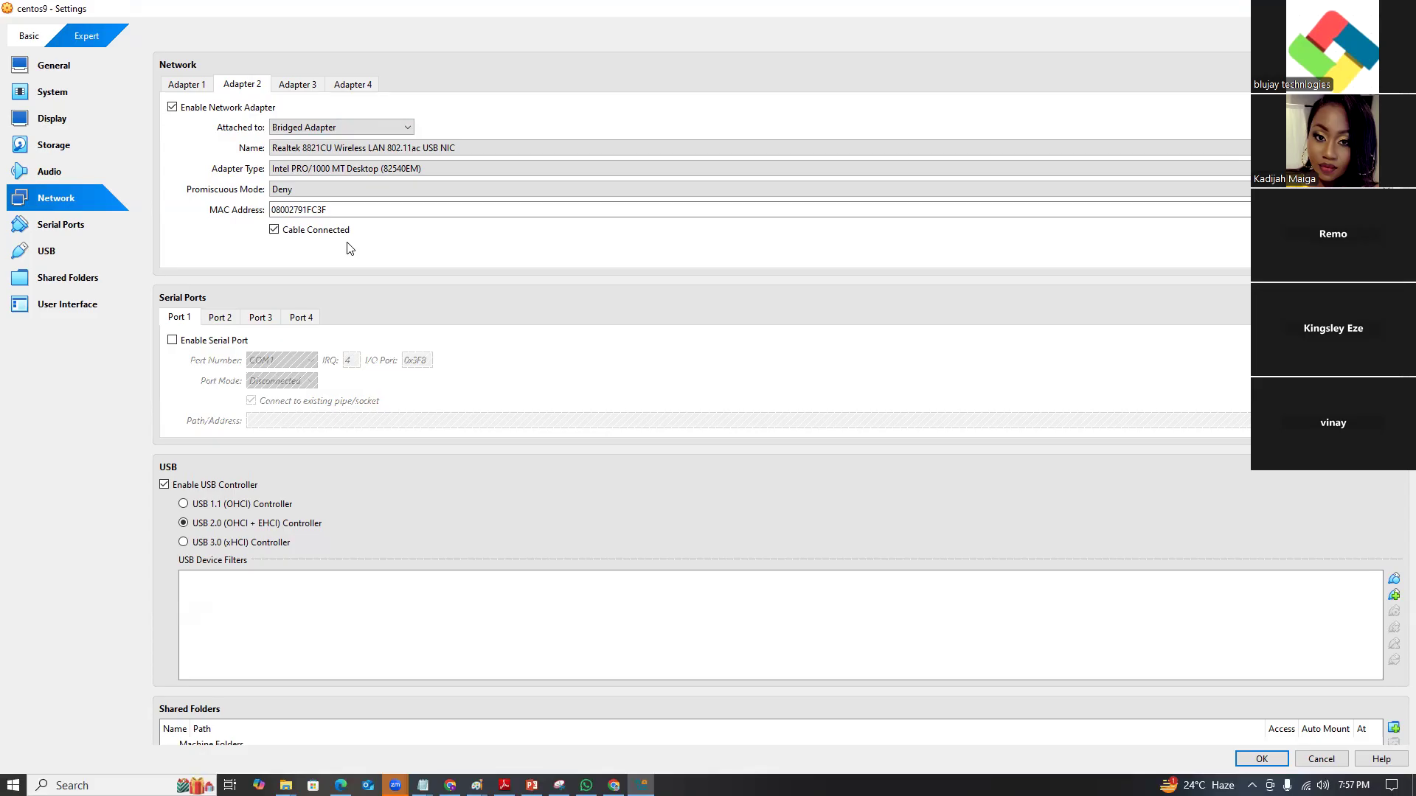
Enable Adapter 3 as a Host-only Adapter and save the network settings.
left_click(310, 86)
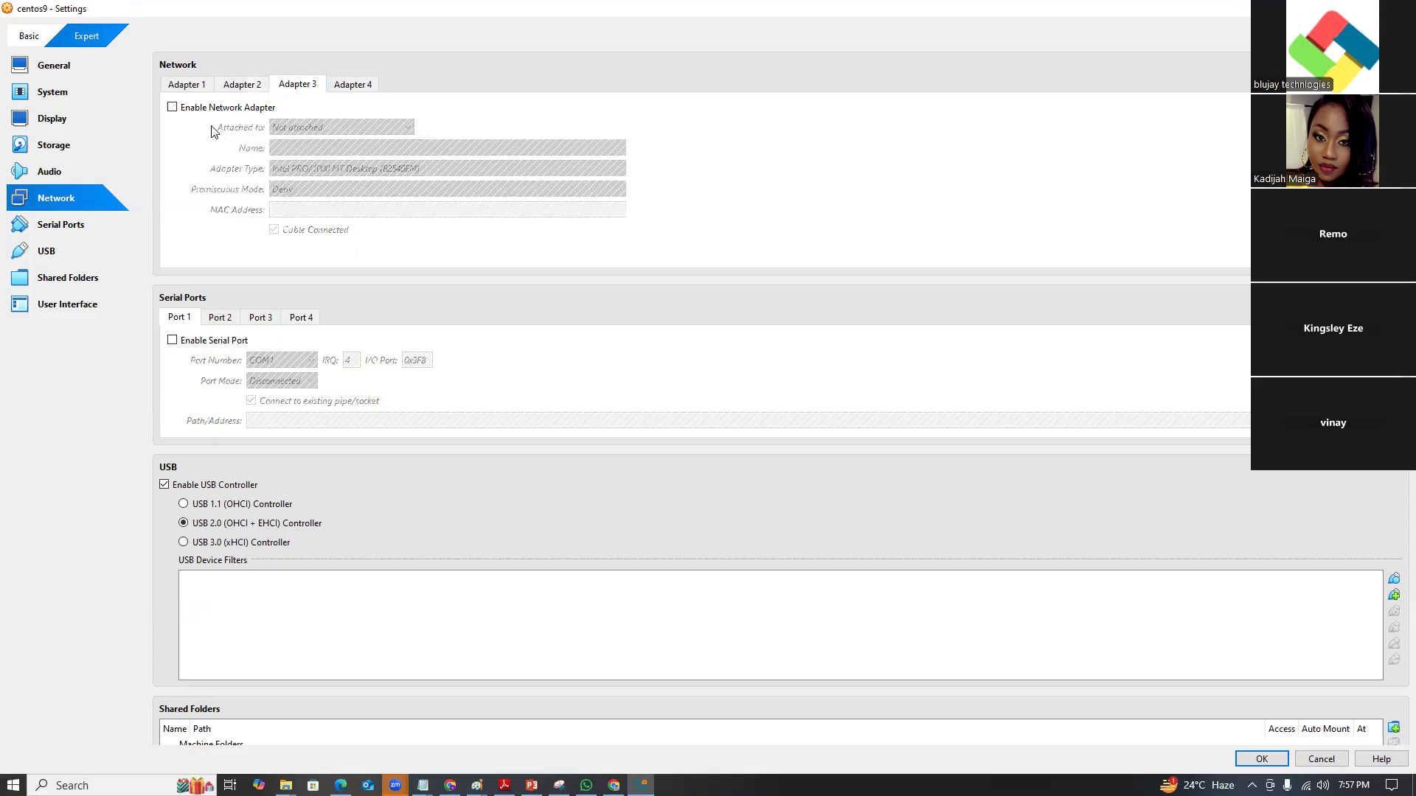
left_click(172, 108)
left_click(172, 108)
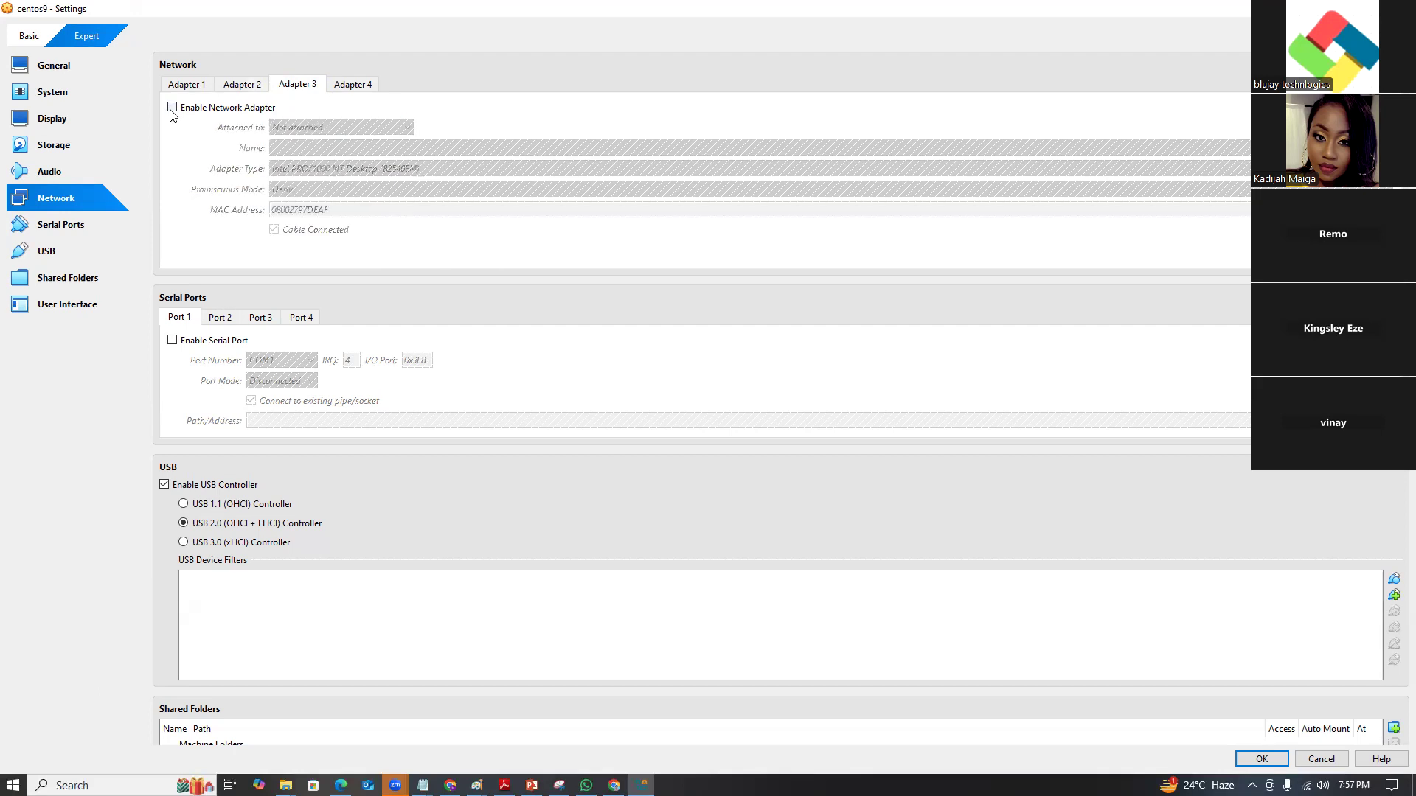
left_click(171, 111)
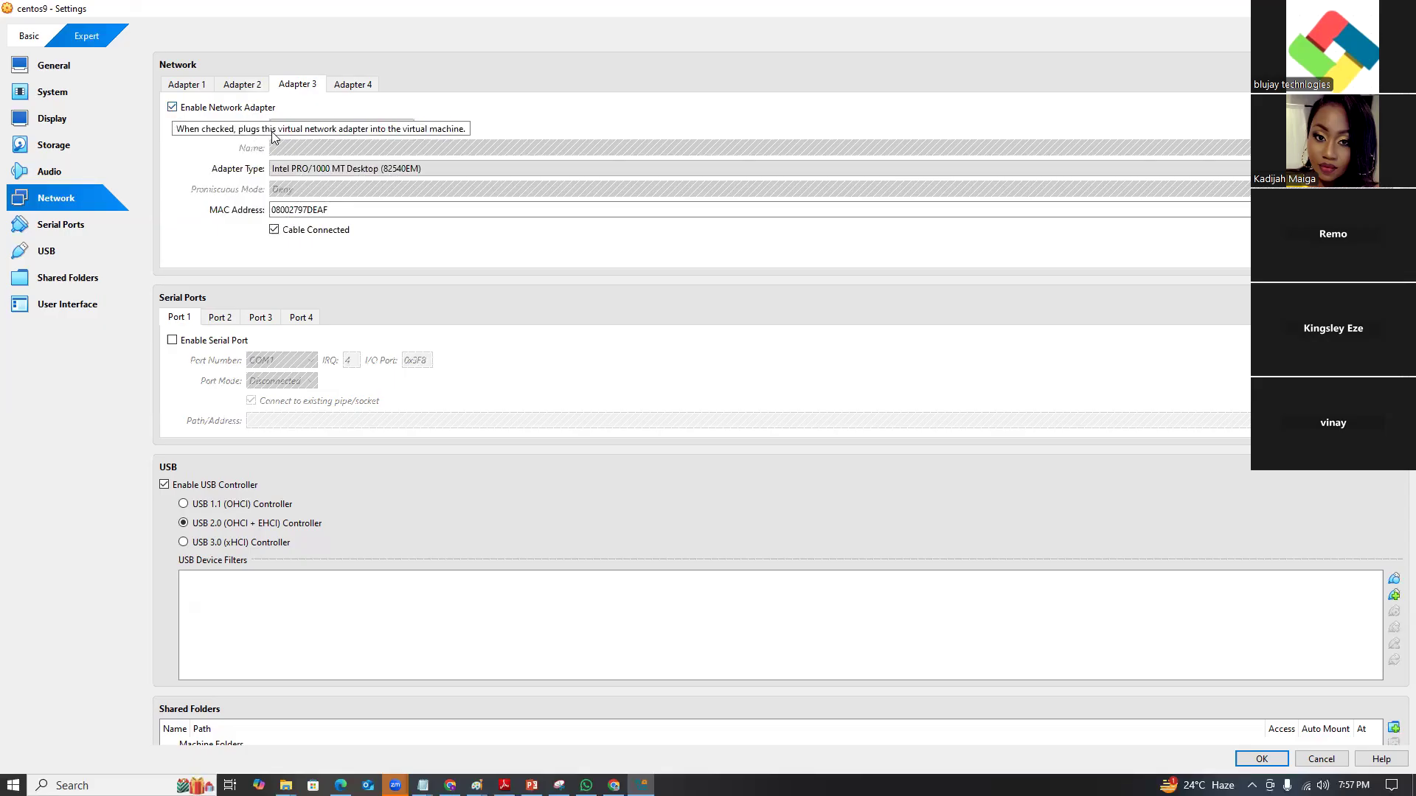
left_click(303, 127)
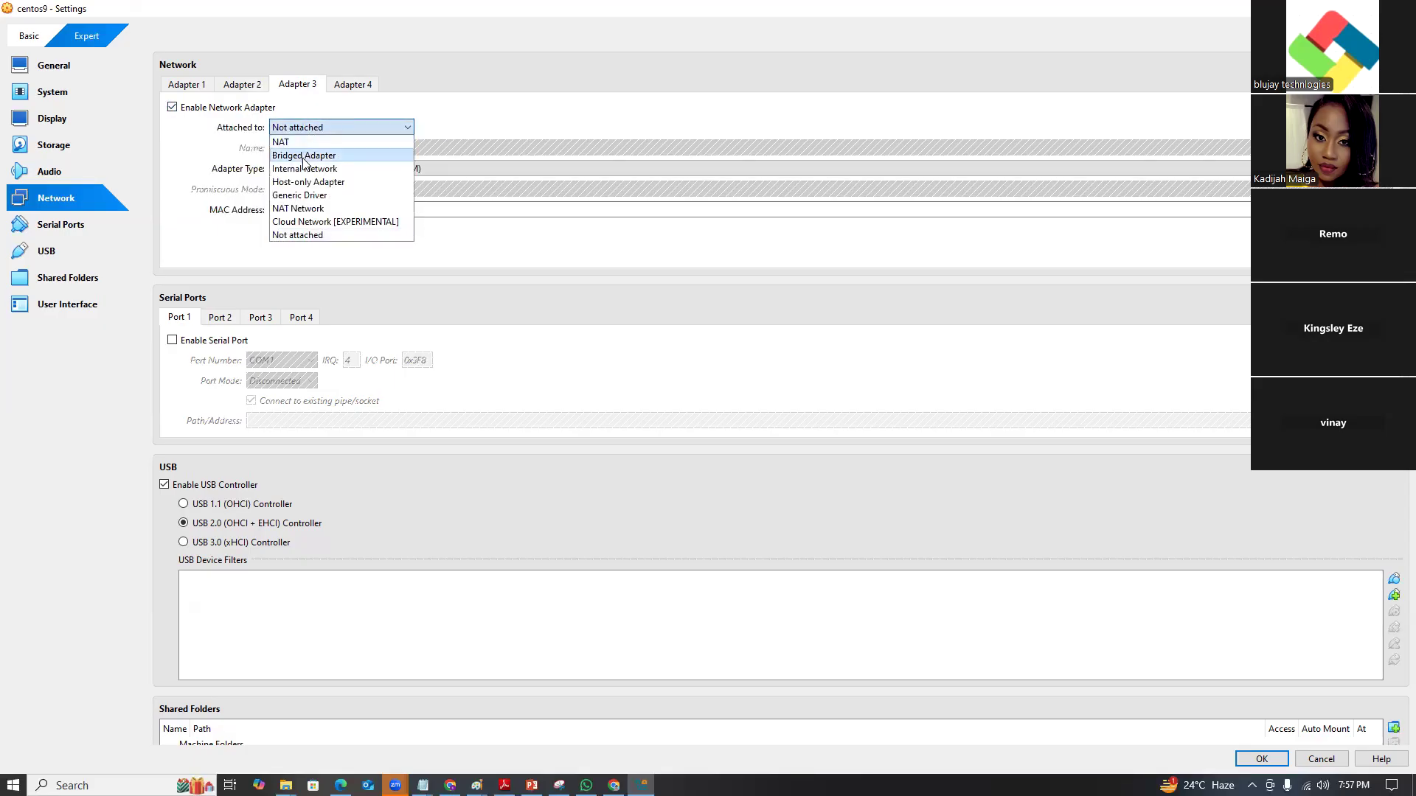
left_click(303, 184)
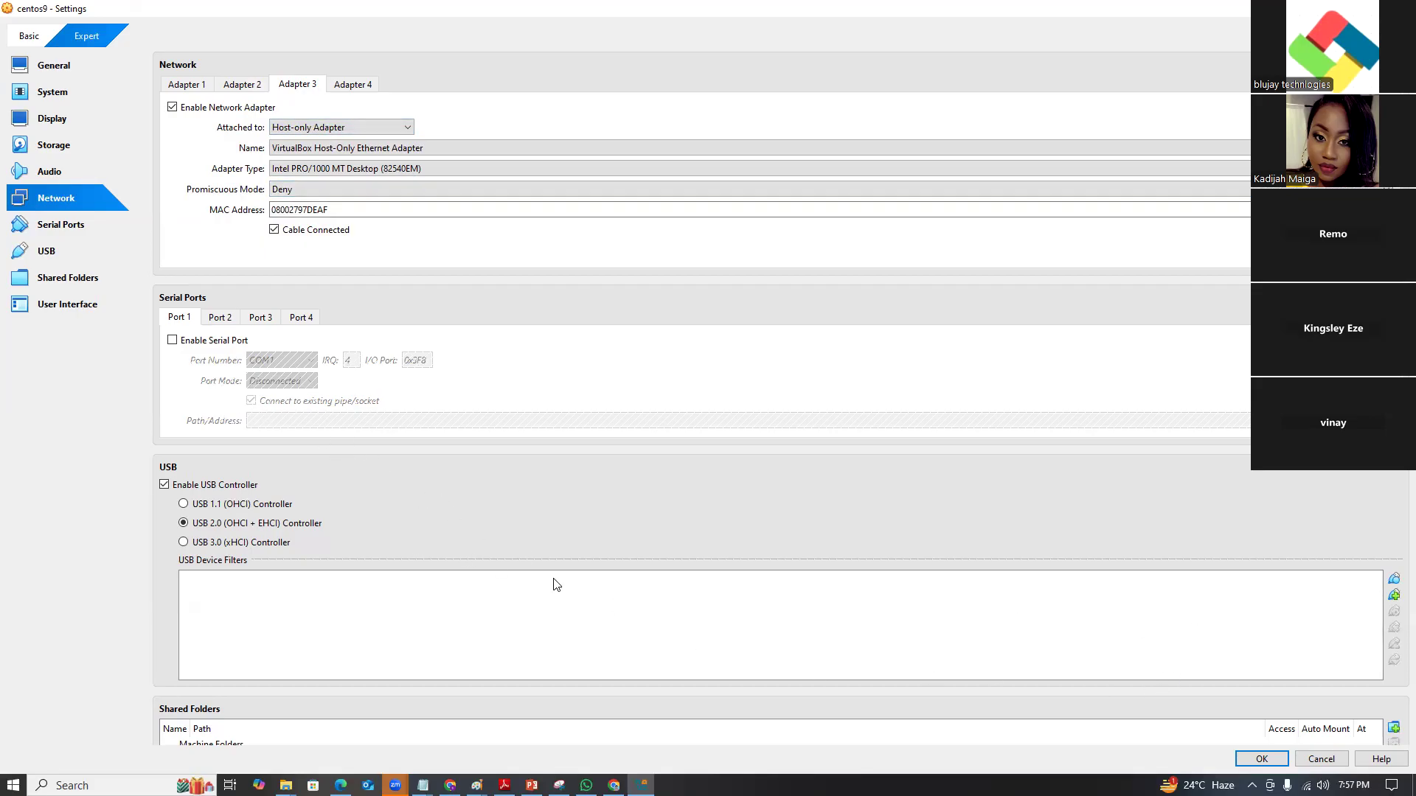
left_click(1255, 759)
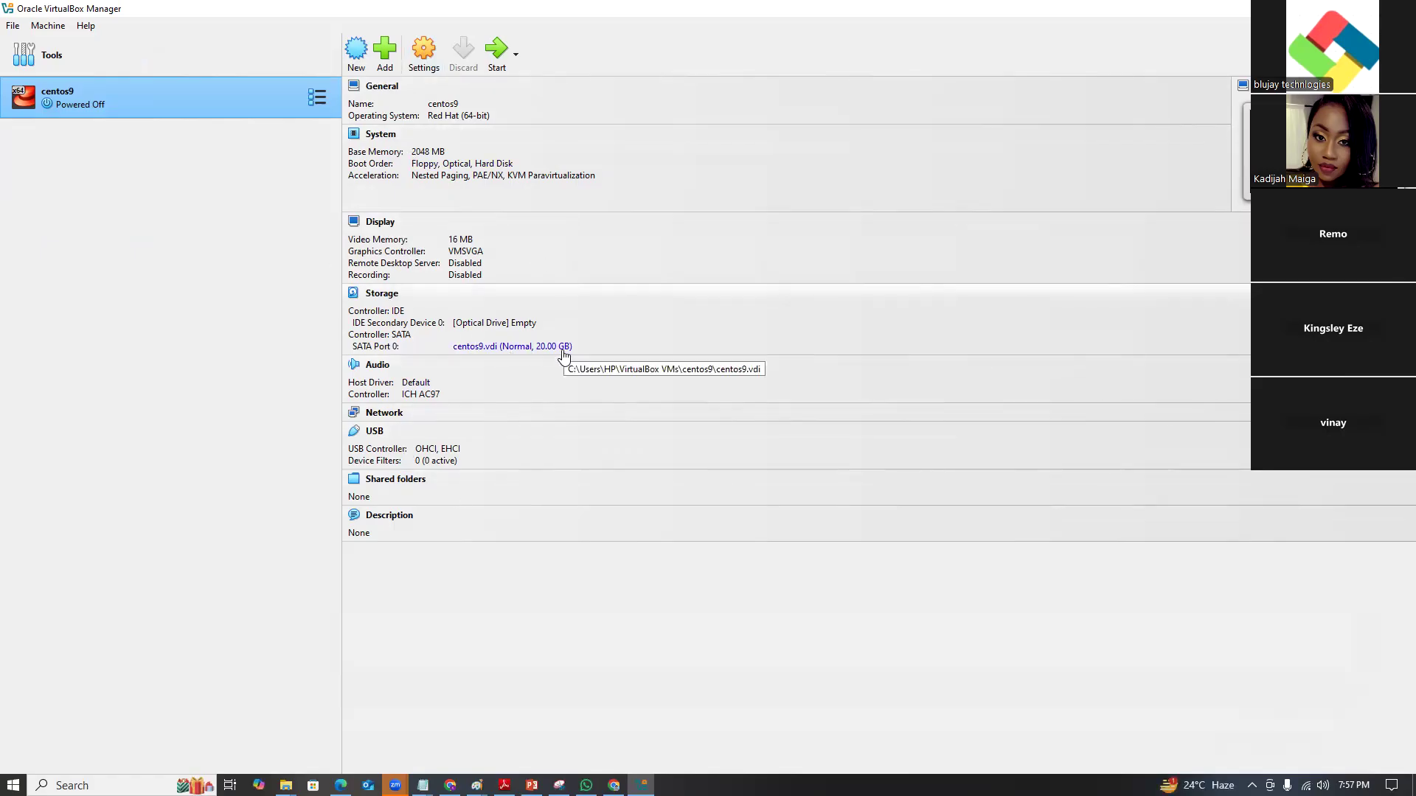
Remove the empty optical drive from centos9's storage settings.
left_click(486, 328)
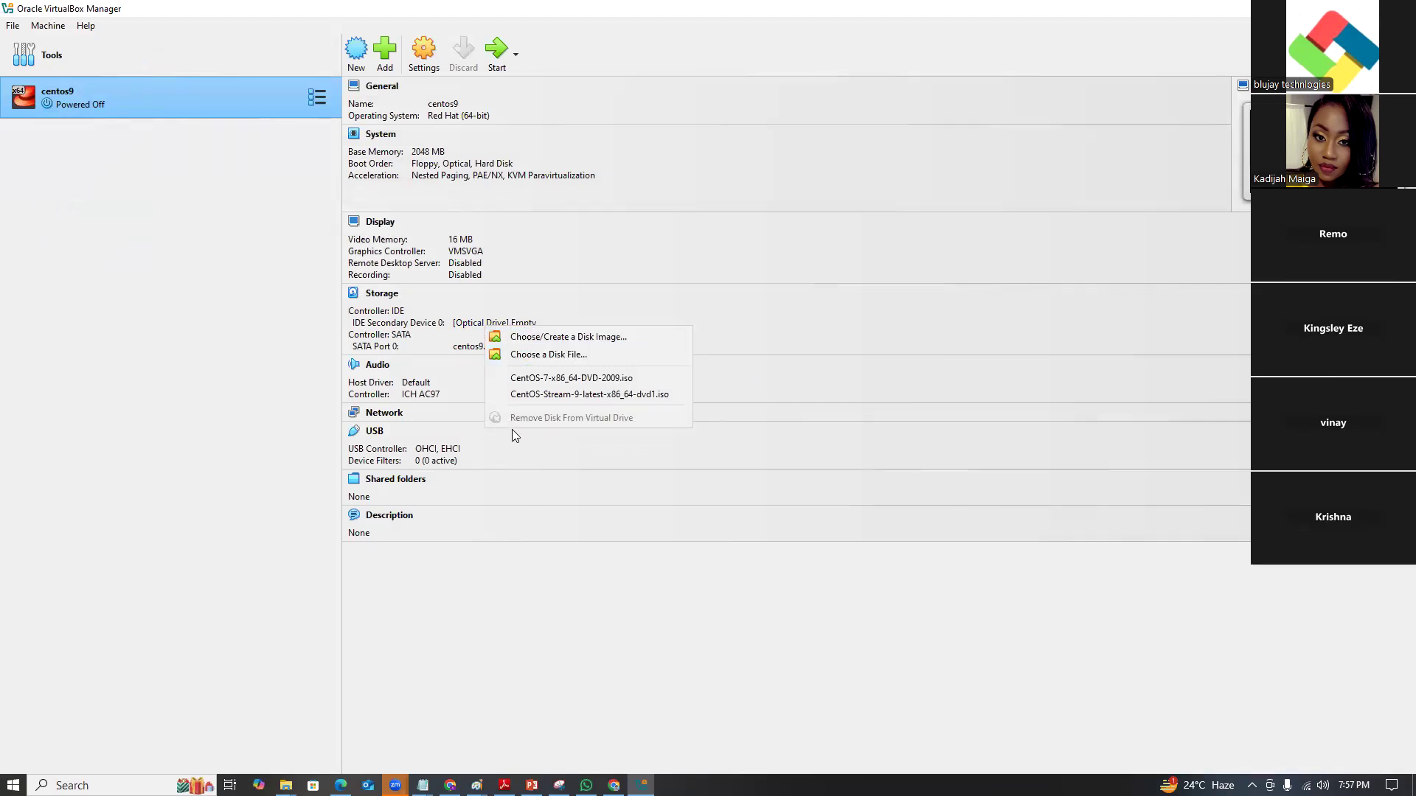
left_click(415, 335)
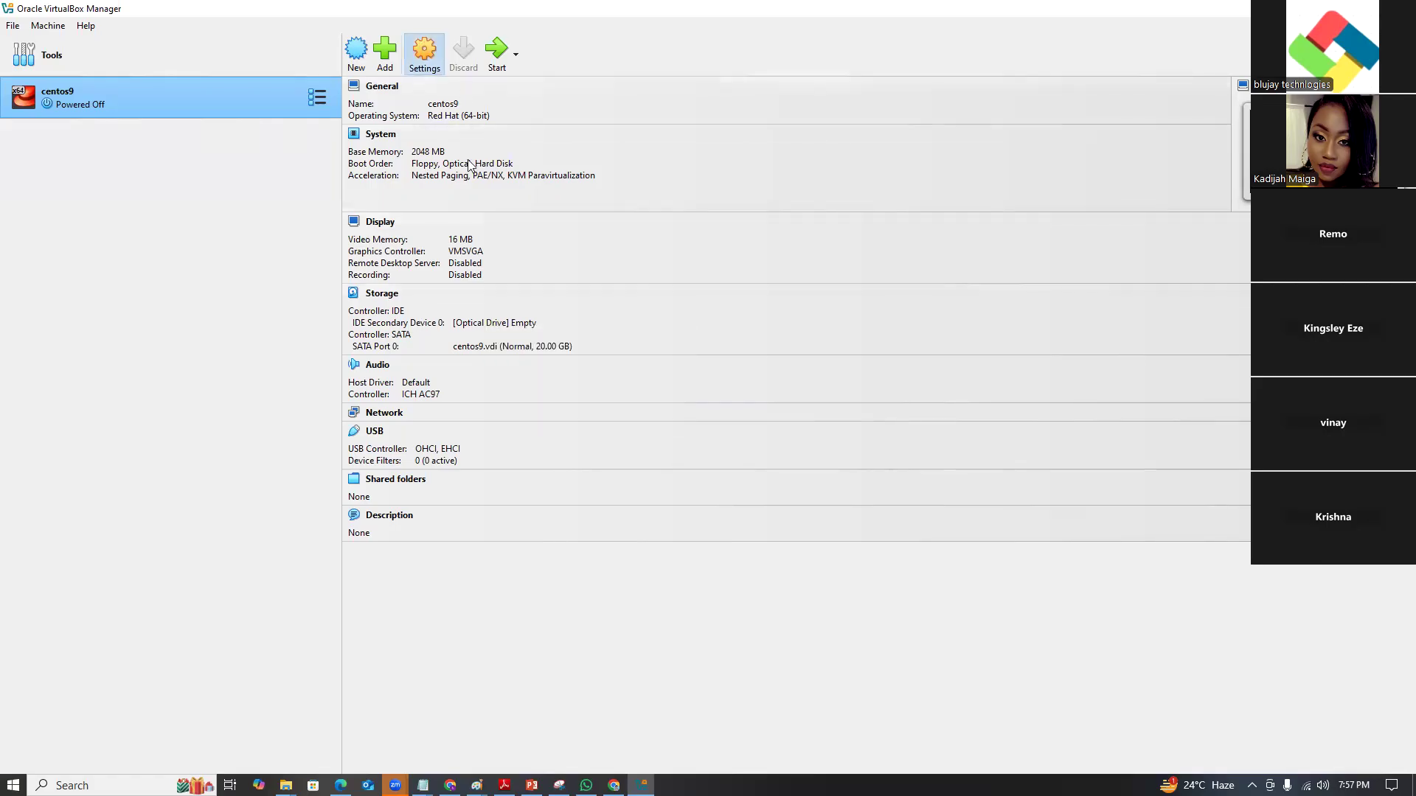
left_click(476, 361)
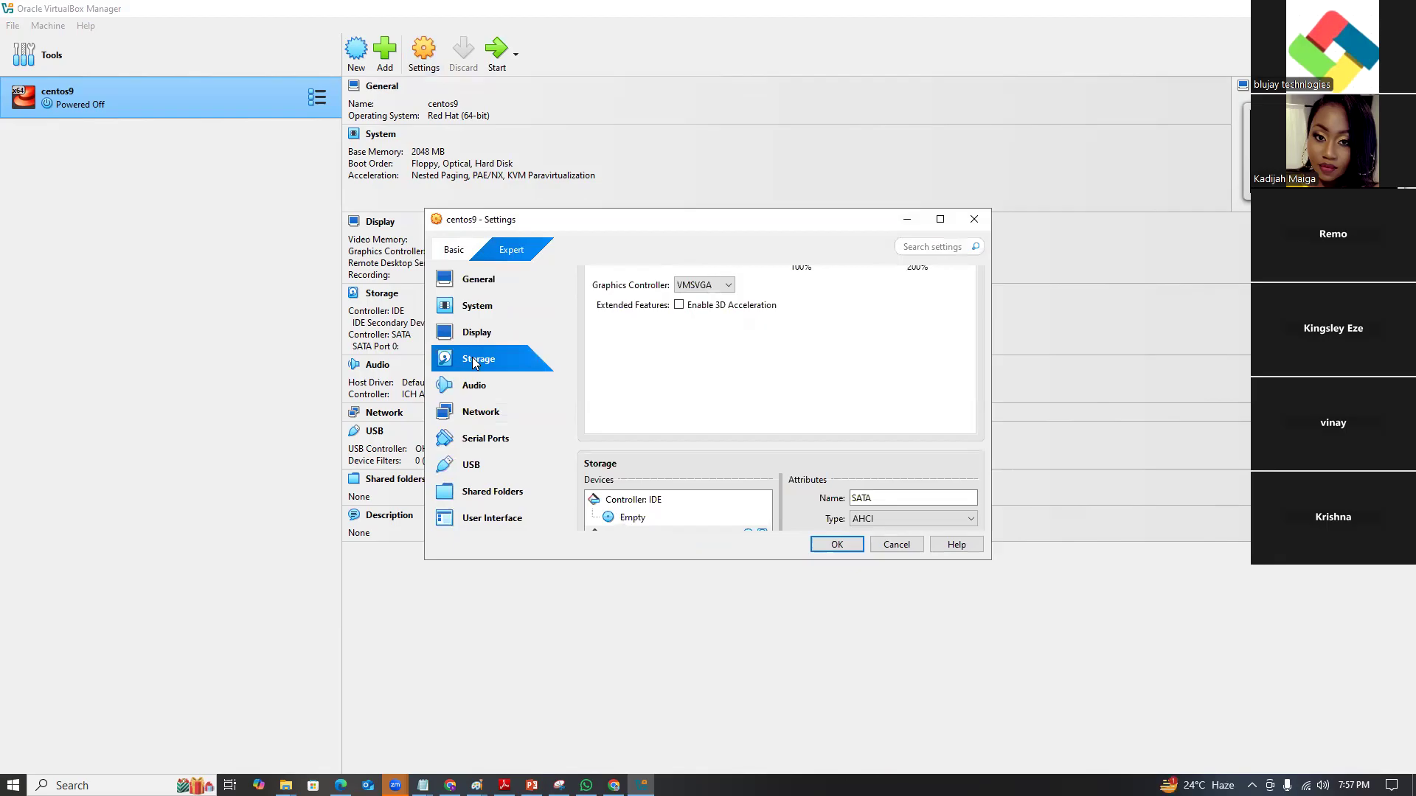
left_click(630, 335)
right_click(629, 331)
left_click(668, 345)
left_click(688, 449)
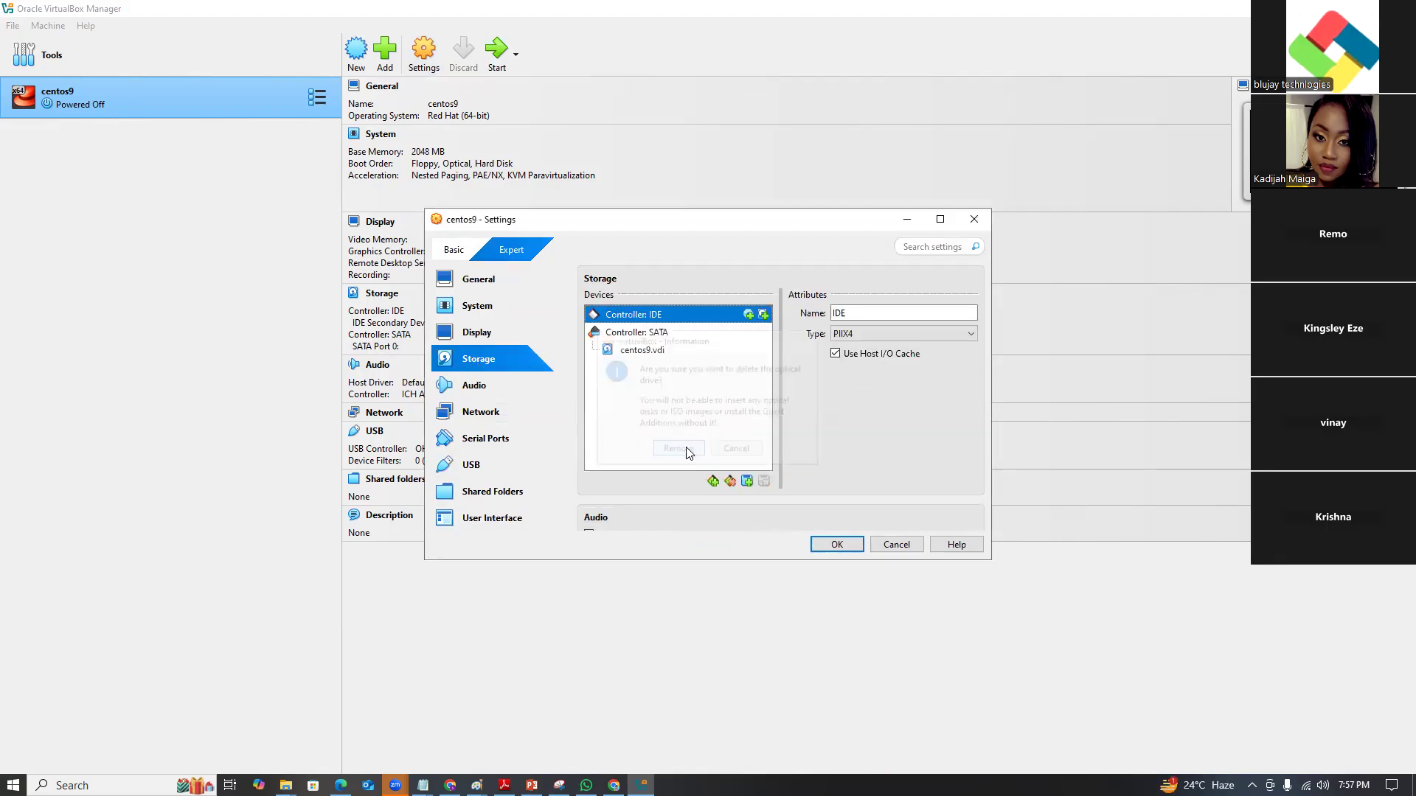
Add a new optical drive holding CentOS-Stream-9-latest-x86_64-dvd1.iso and save.
left_click(747, 316)
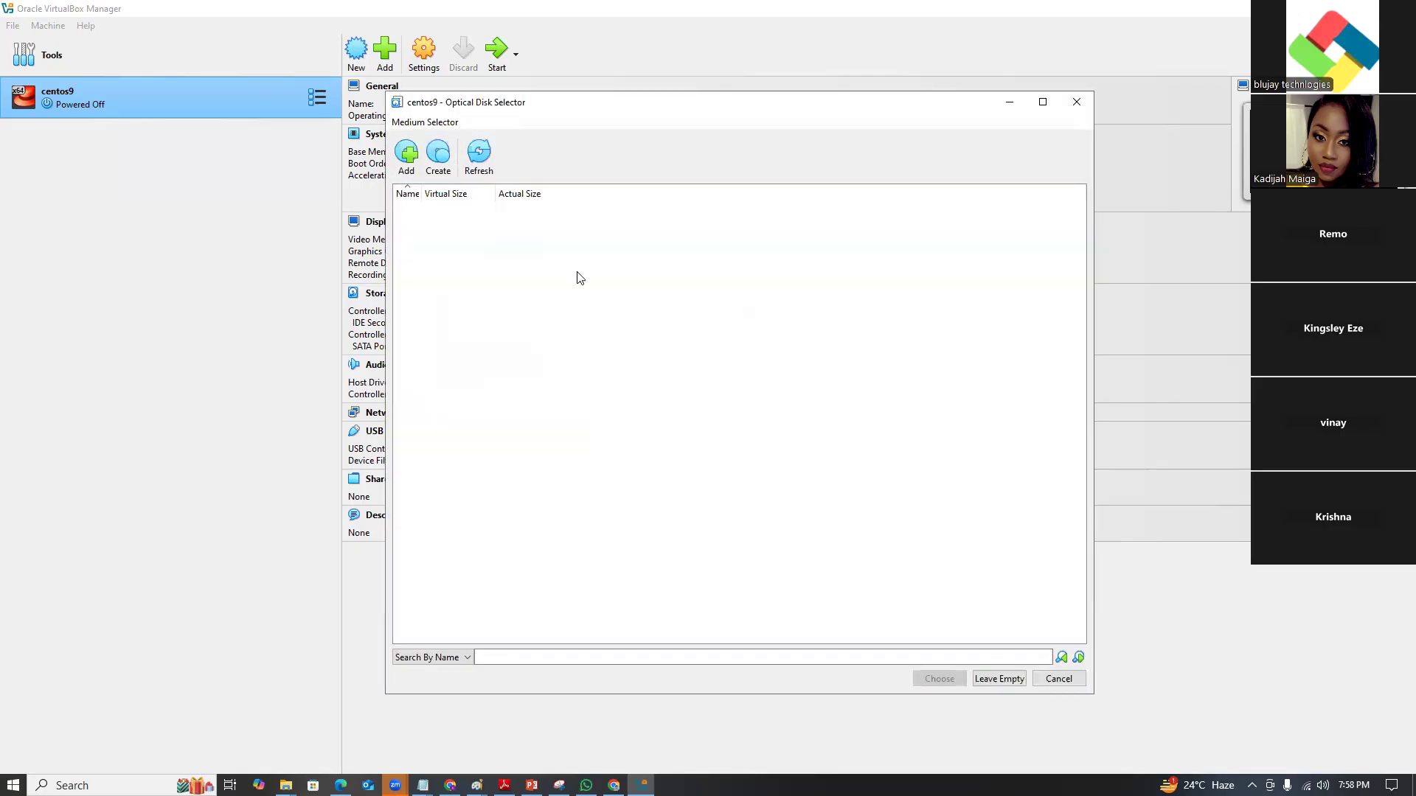
left_click(407, 158)
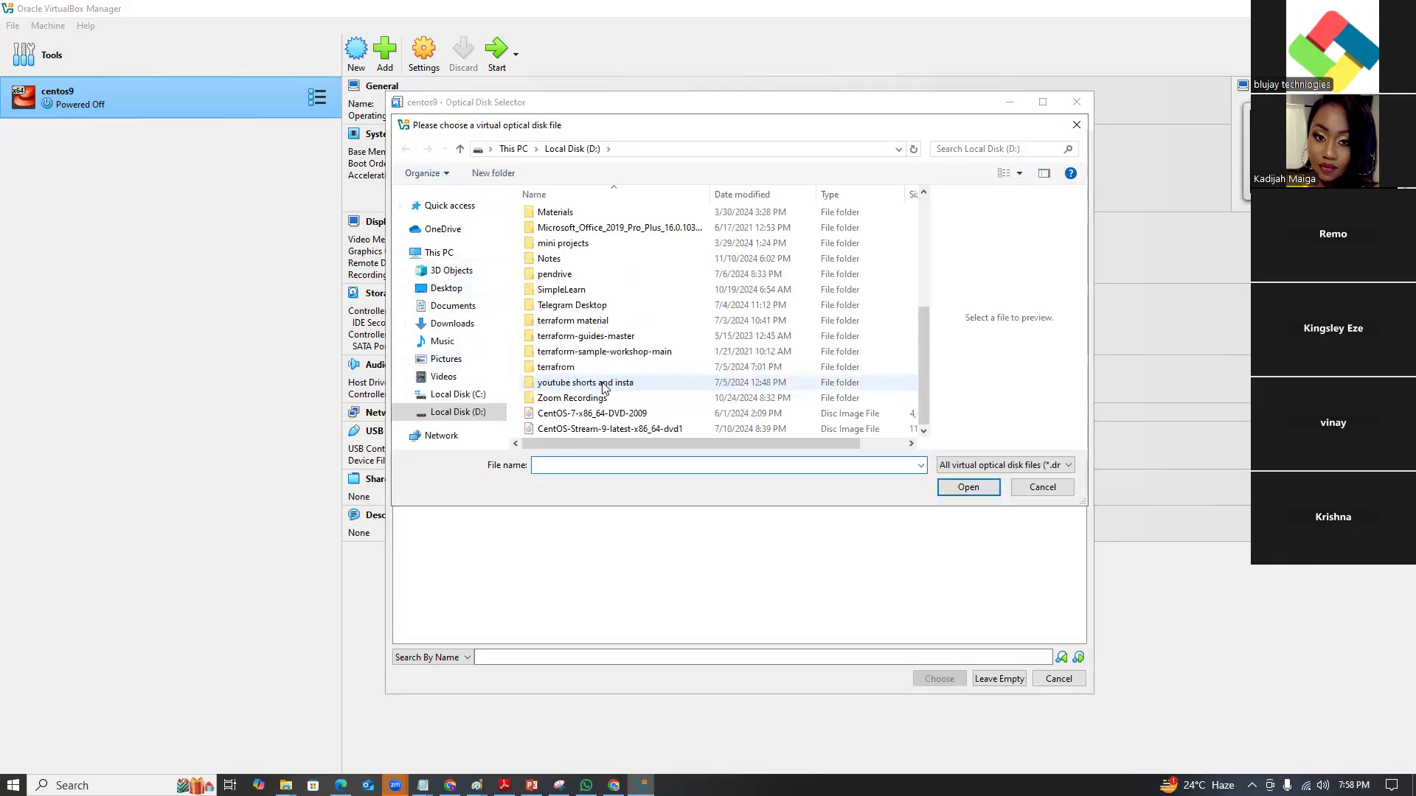
left_click(593, 429)
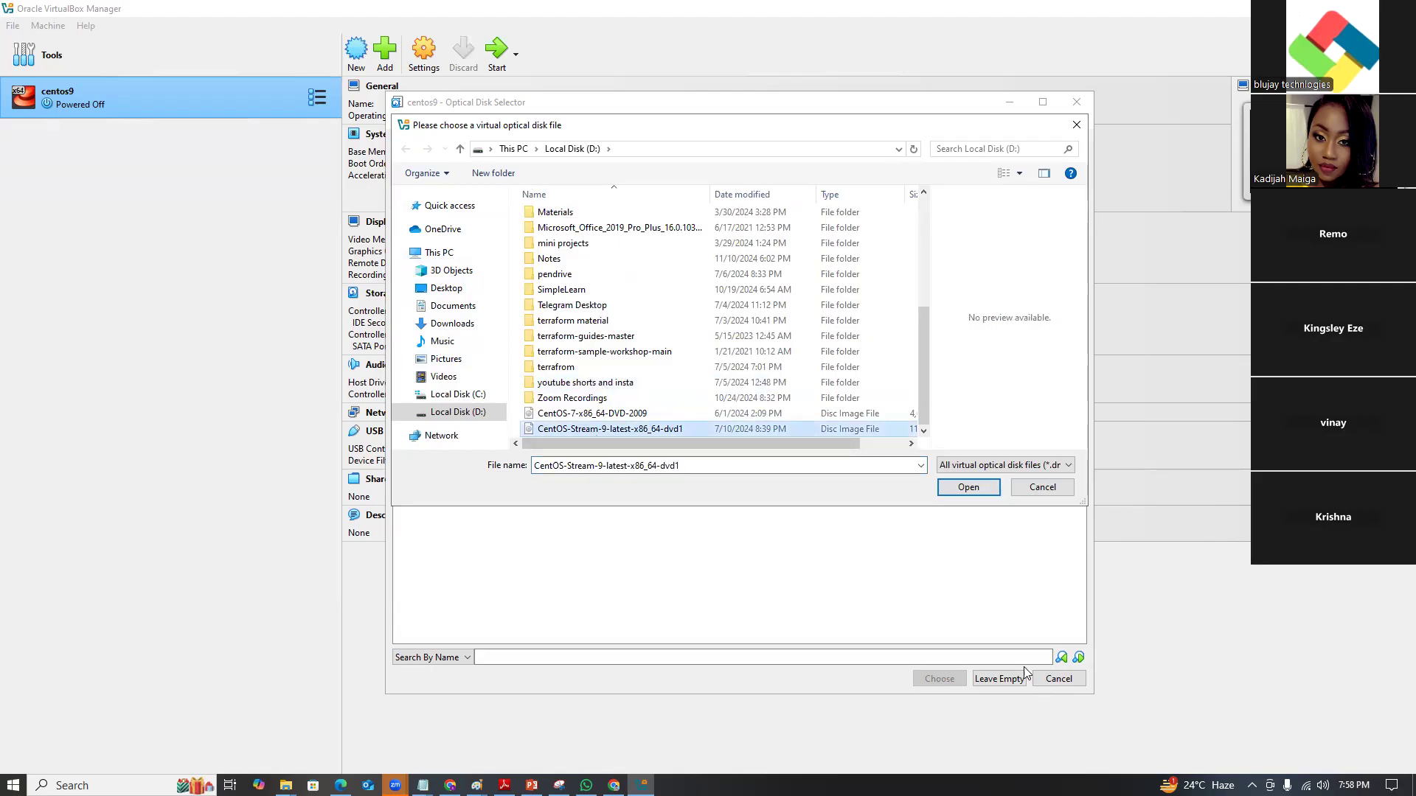
left_click(962, 488)
left_click(939, 679)
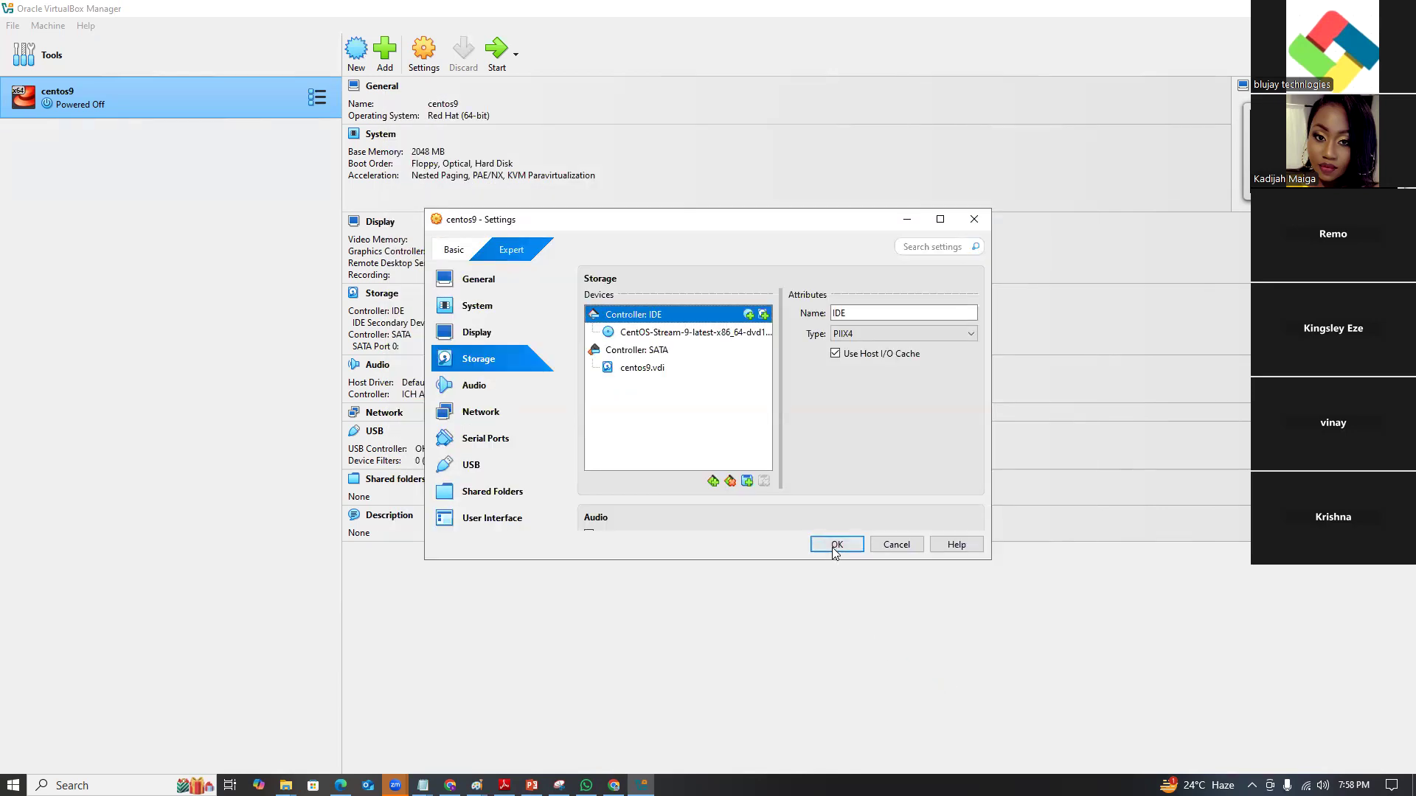
left_click(835, 545)
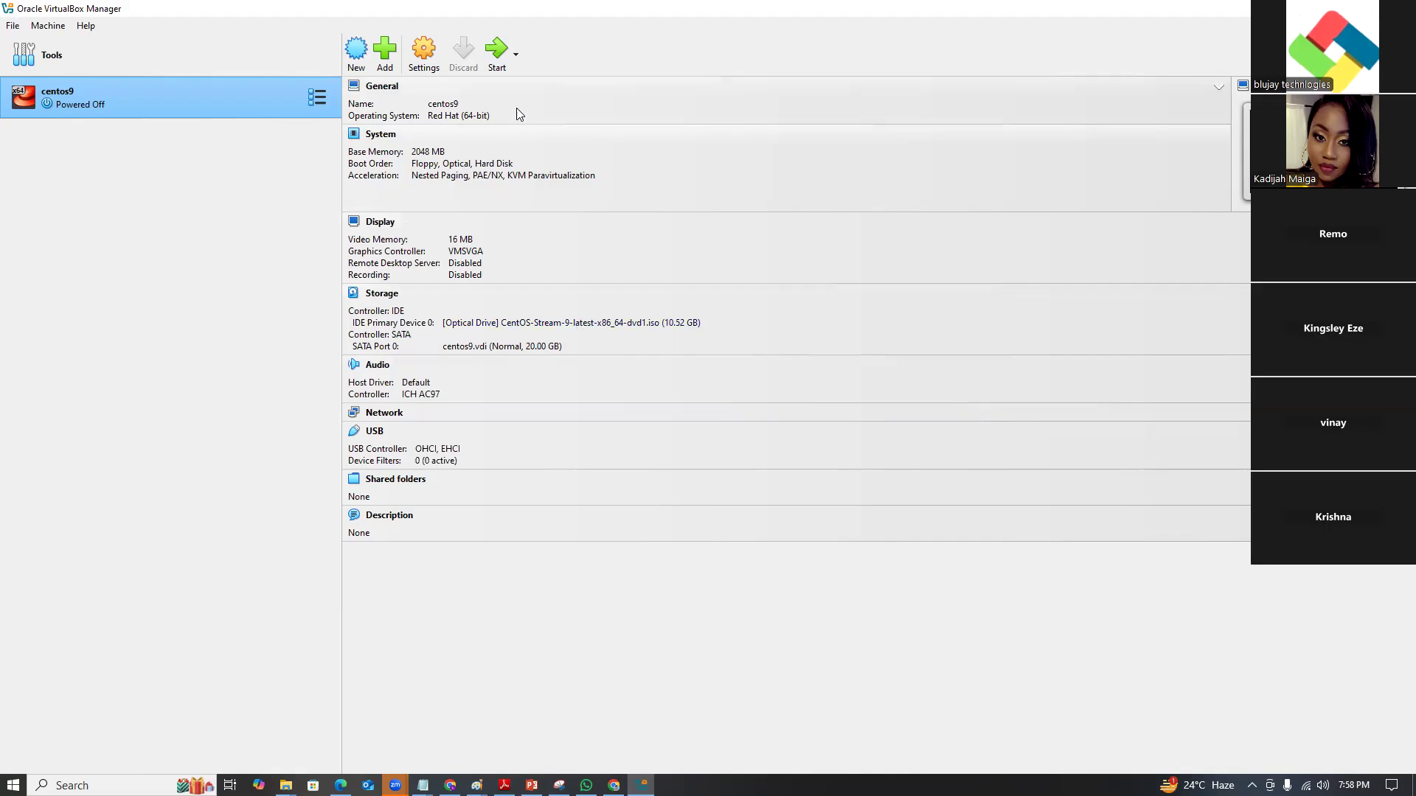
Start centos9 and choose Install CentOS Stream 9 from the boot menu.
left_click(493, 59)
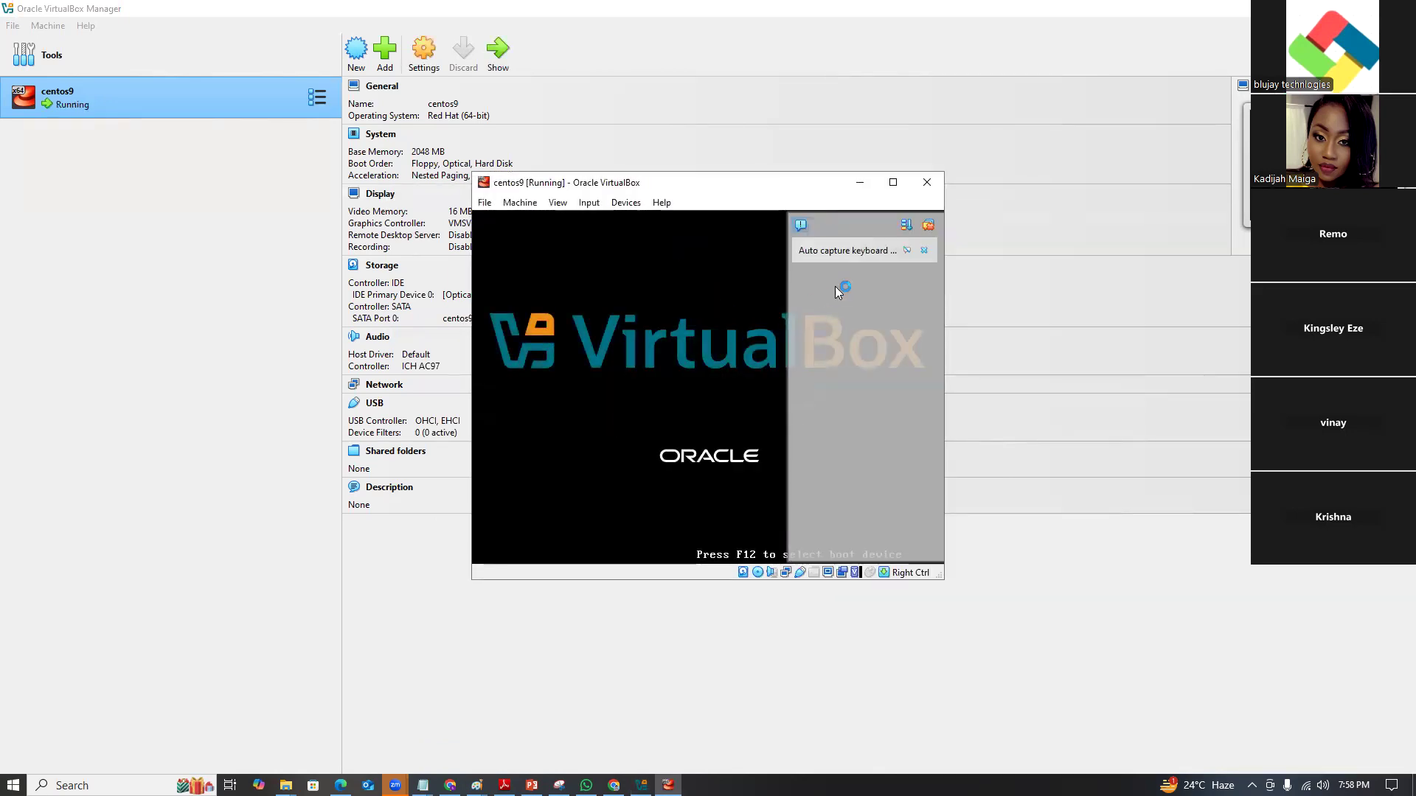
left_click(924, 252)
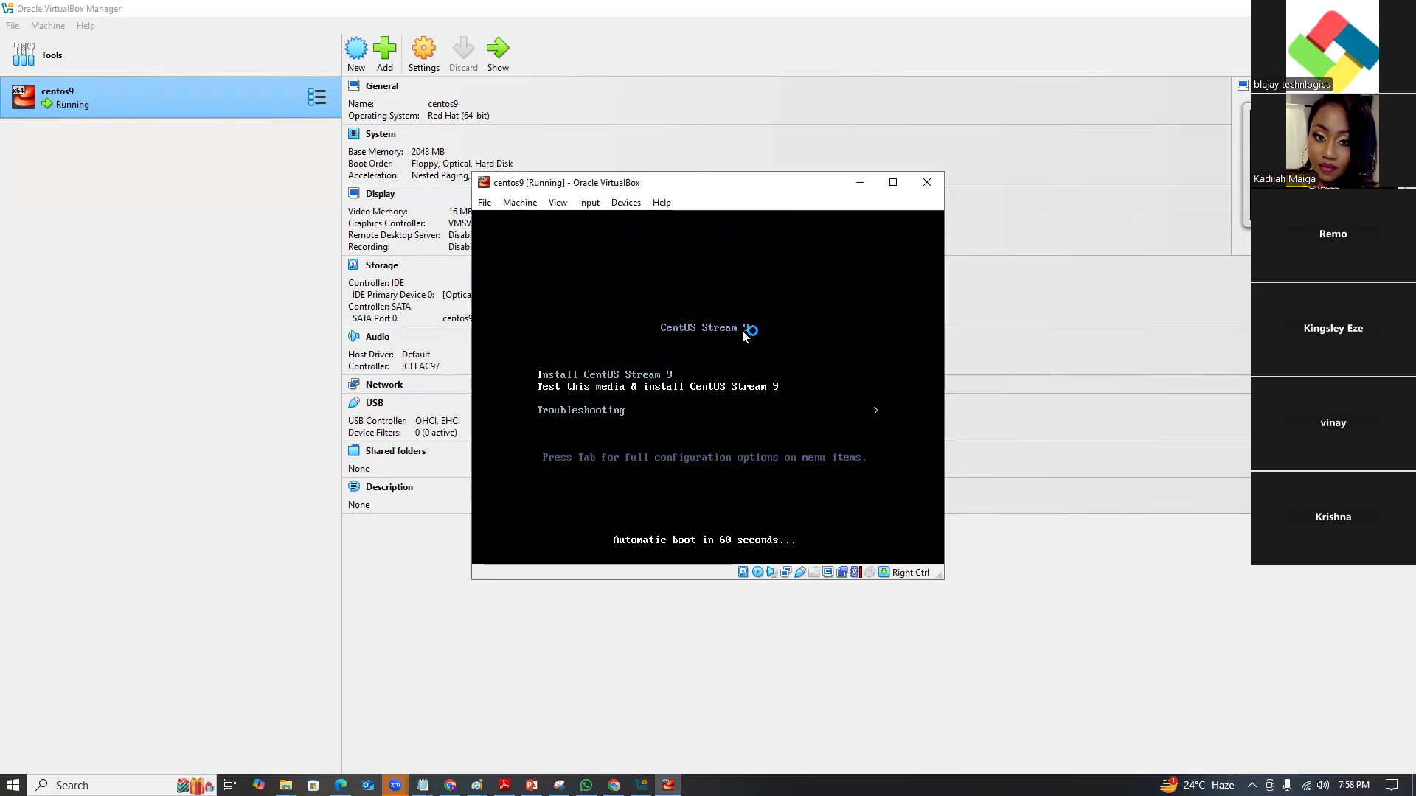
key("Up")
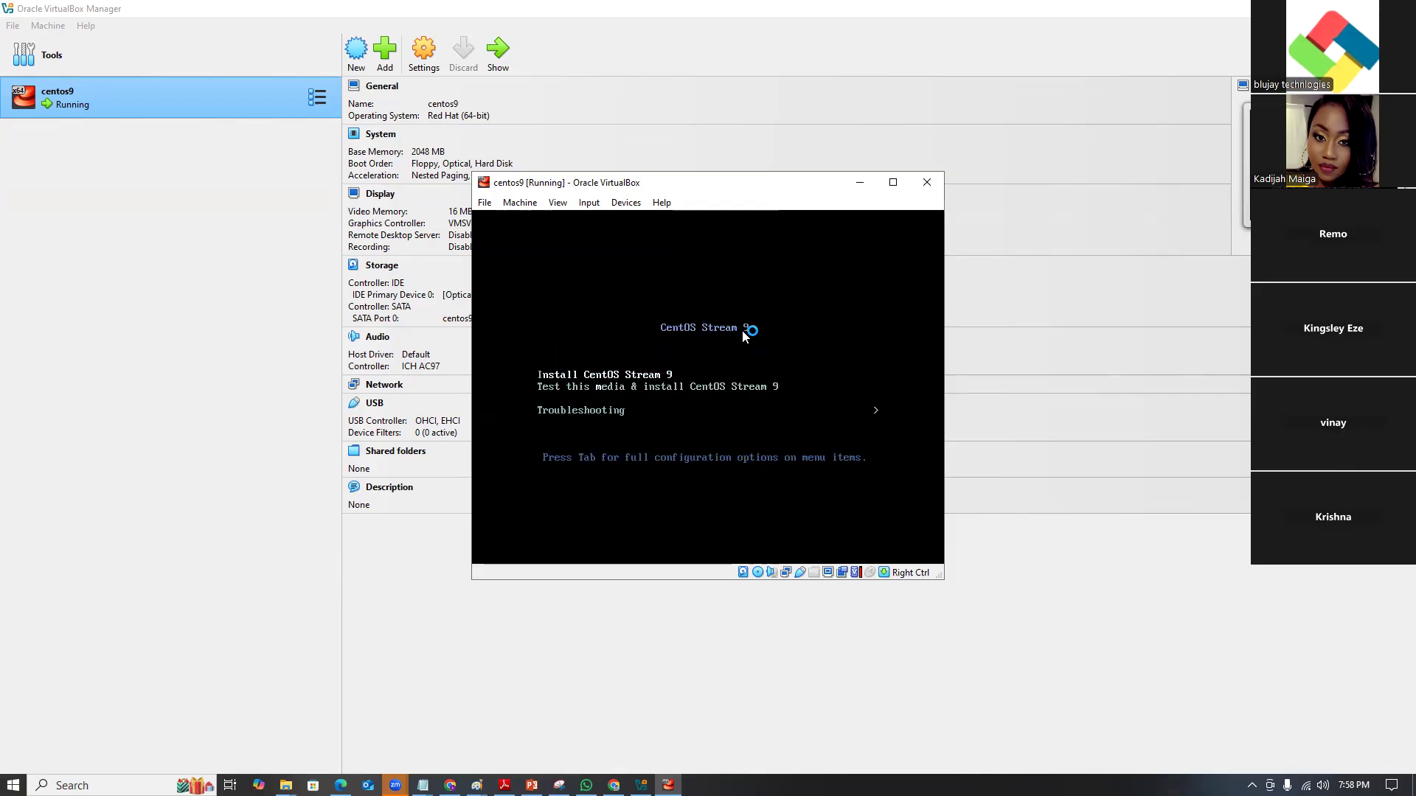
key("Return")
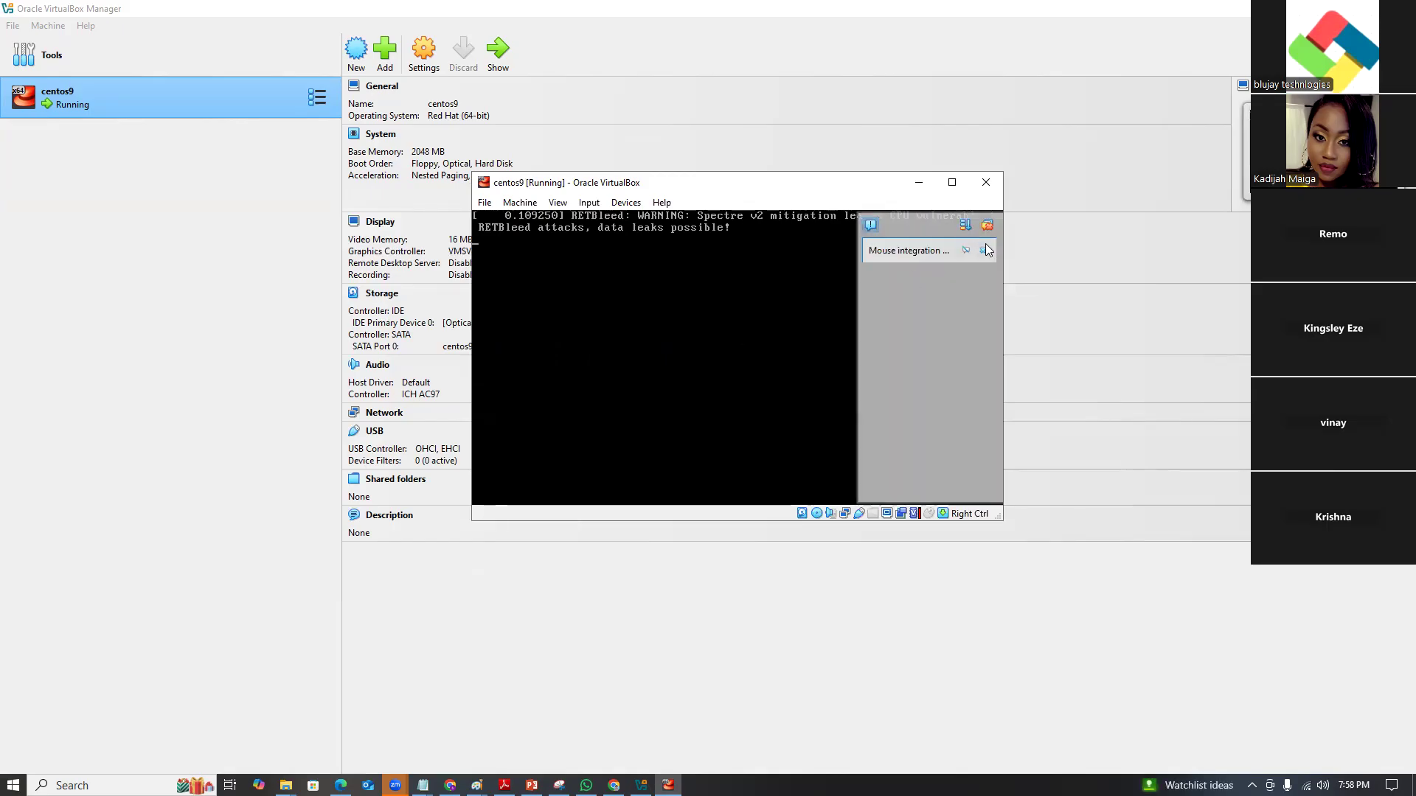
Close the mouse integration notice while the installer loads.
left_click(984, 252)
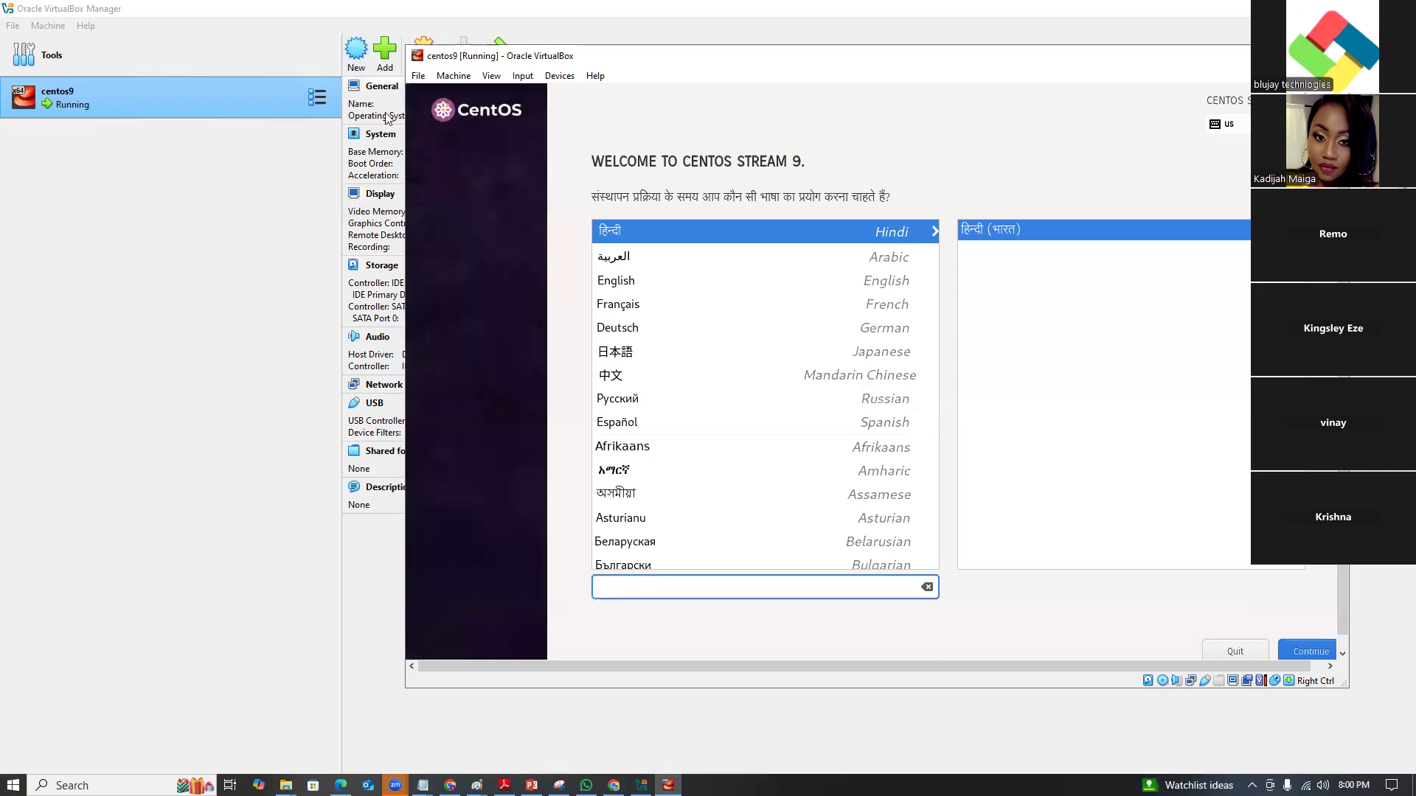
left_click(560, 76)
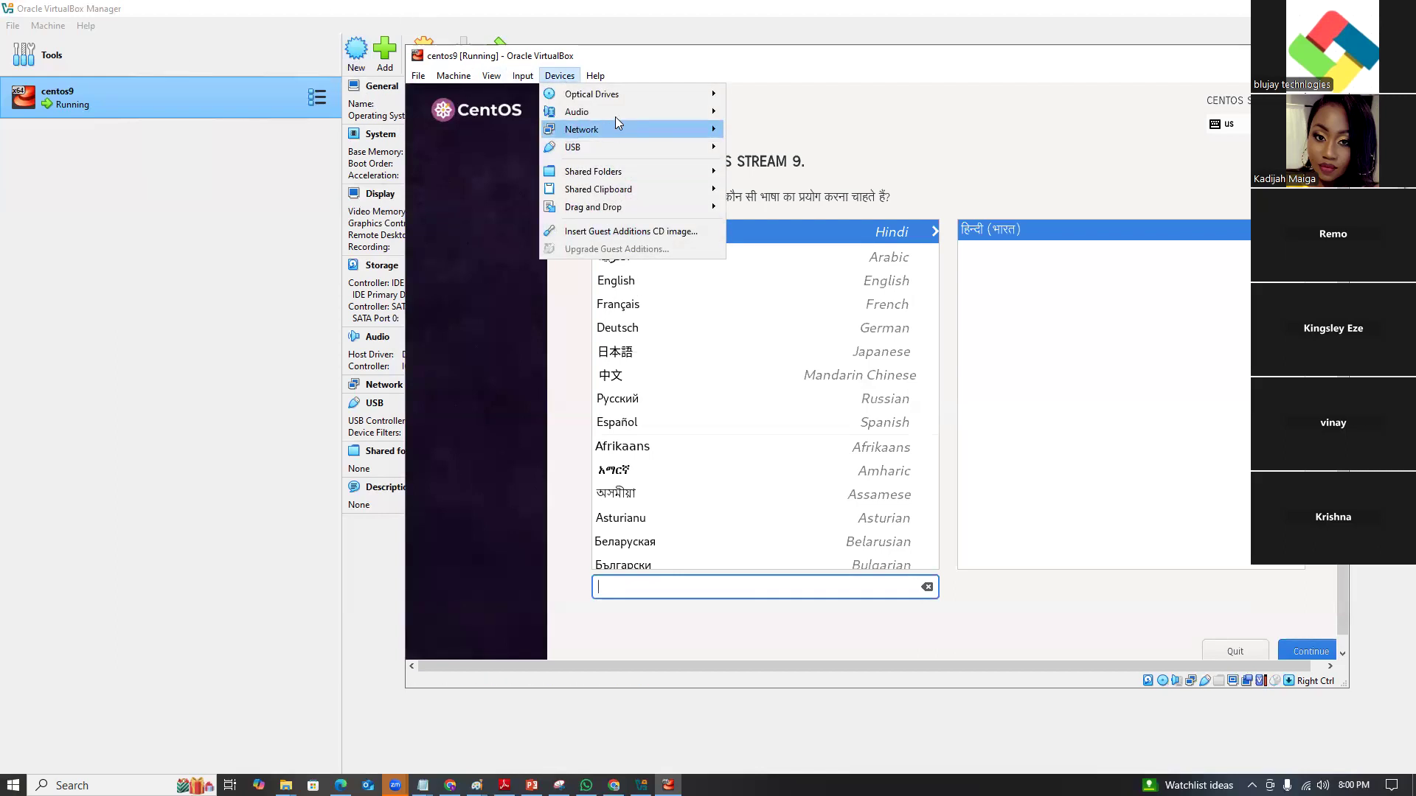
left_click(633, 289)
key("Control_R")
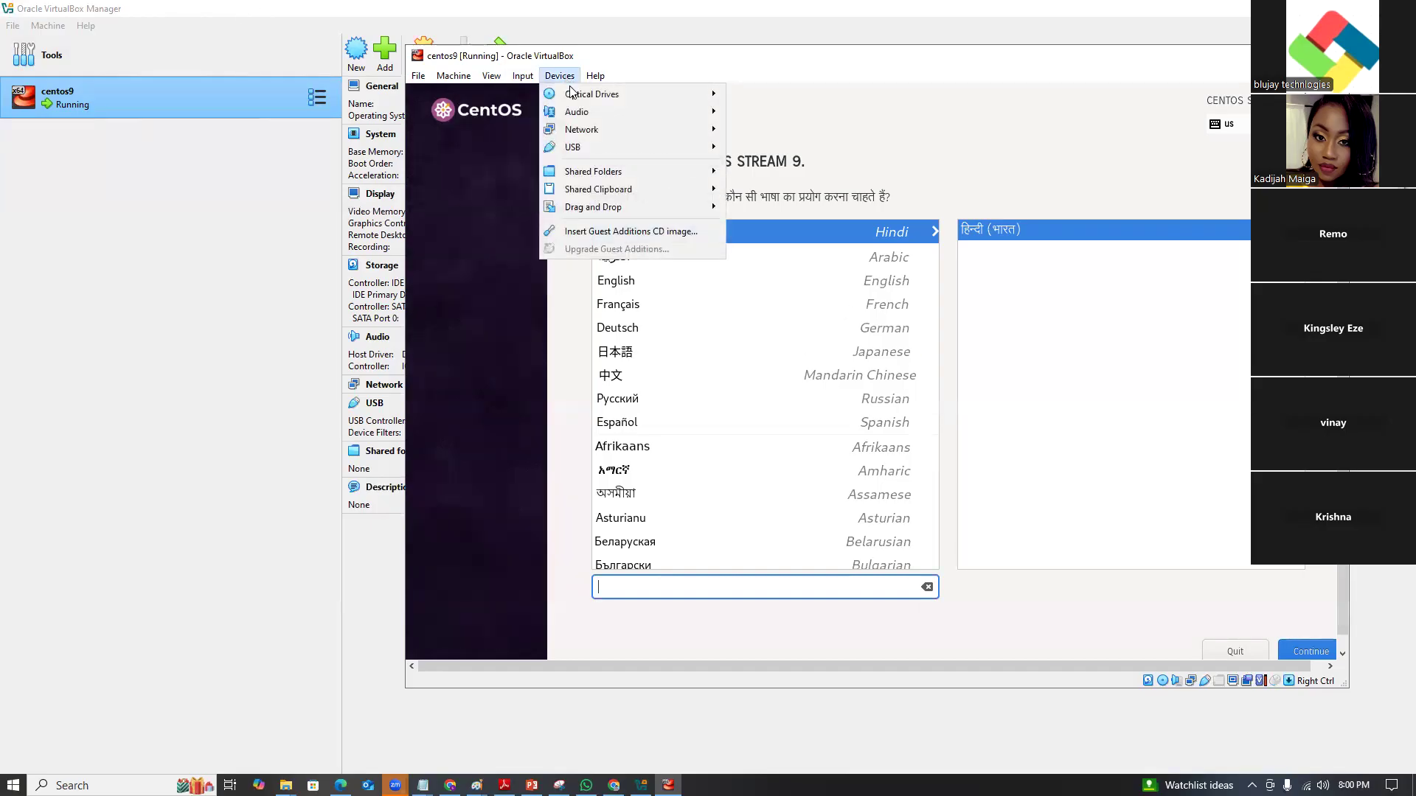
mouse_move(686, 150)
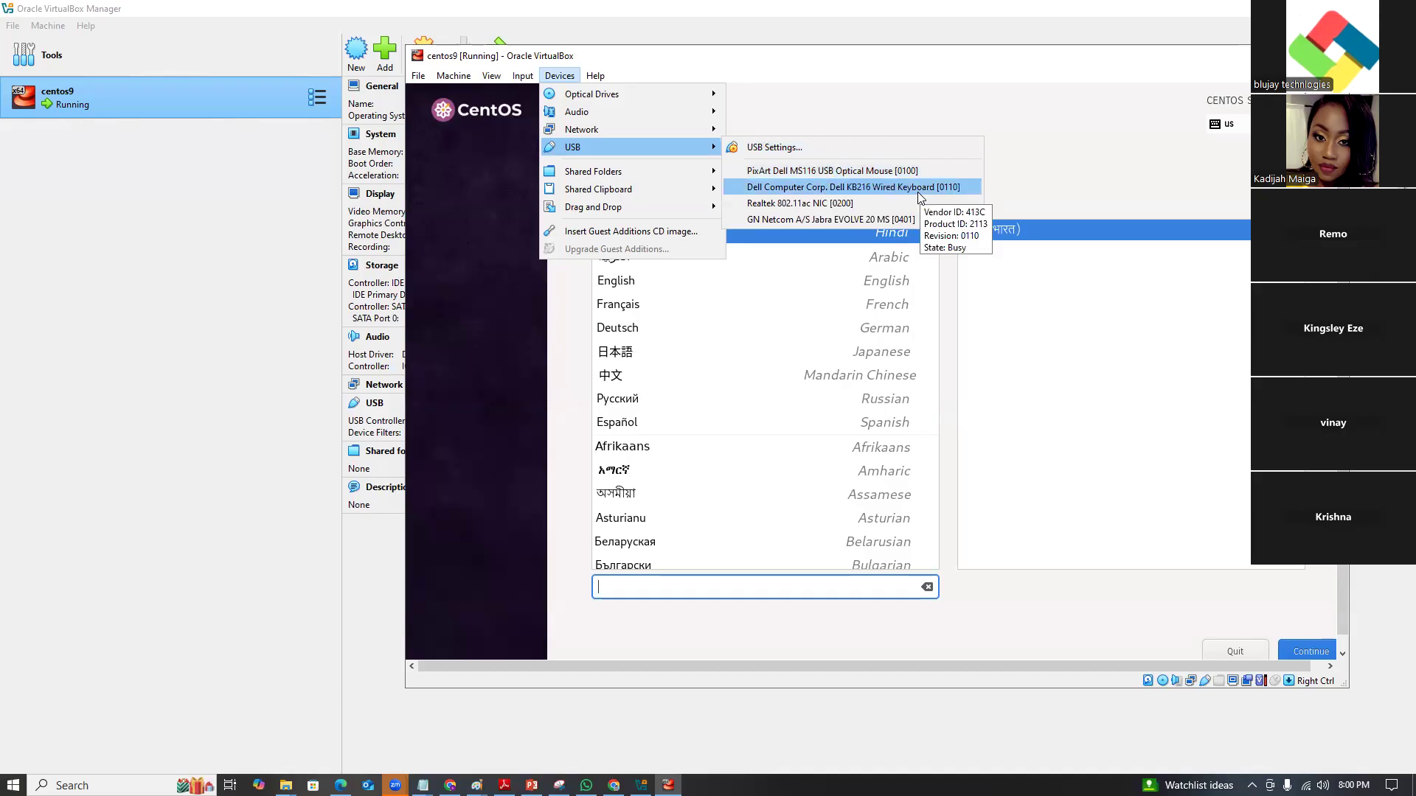
left_click(801, 170)
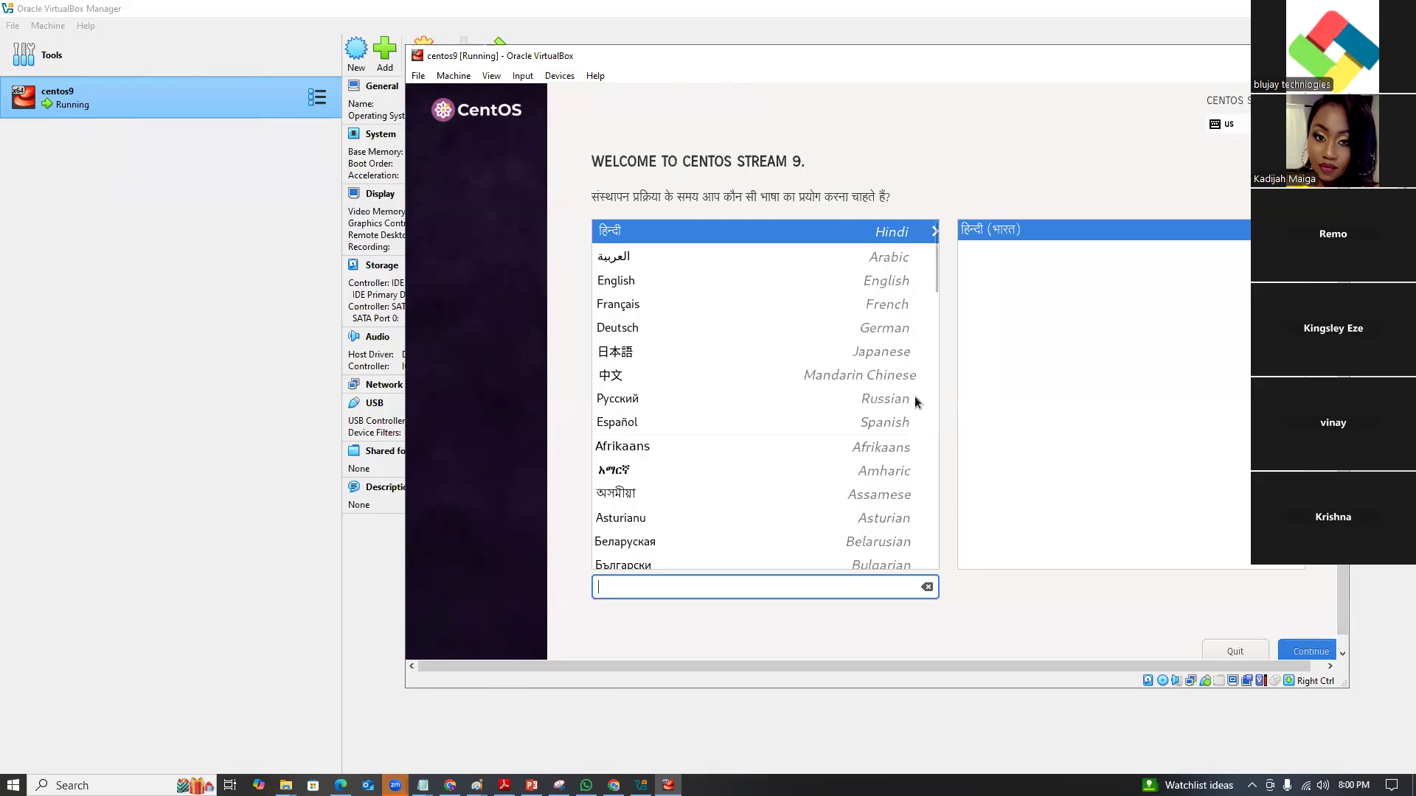
Choose English and select the 20 GiB VBOX hard disk as installation destination.
left_click(621, 279)
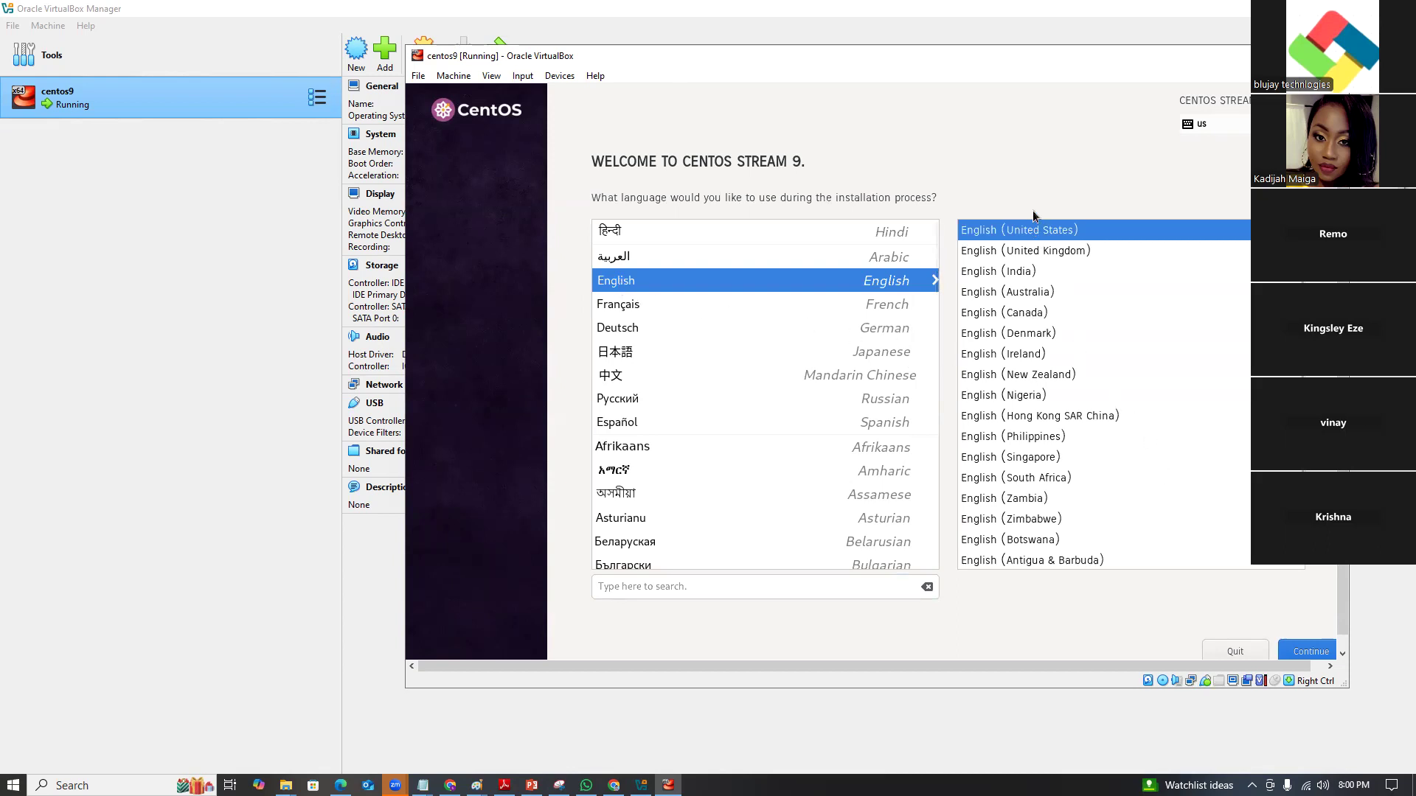
left_click(1306, 653)
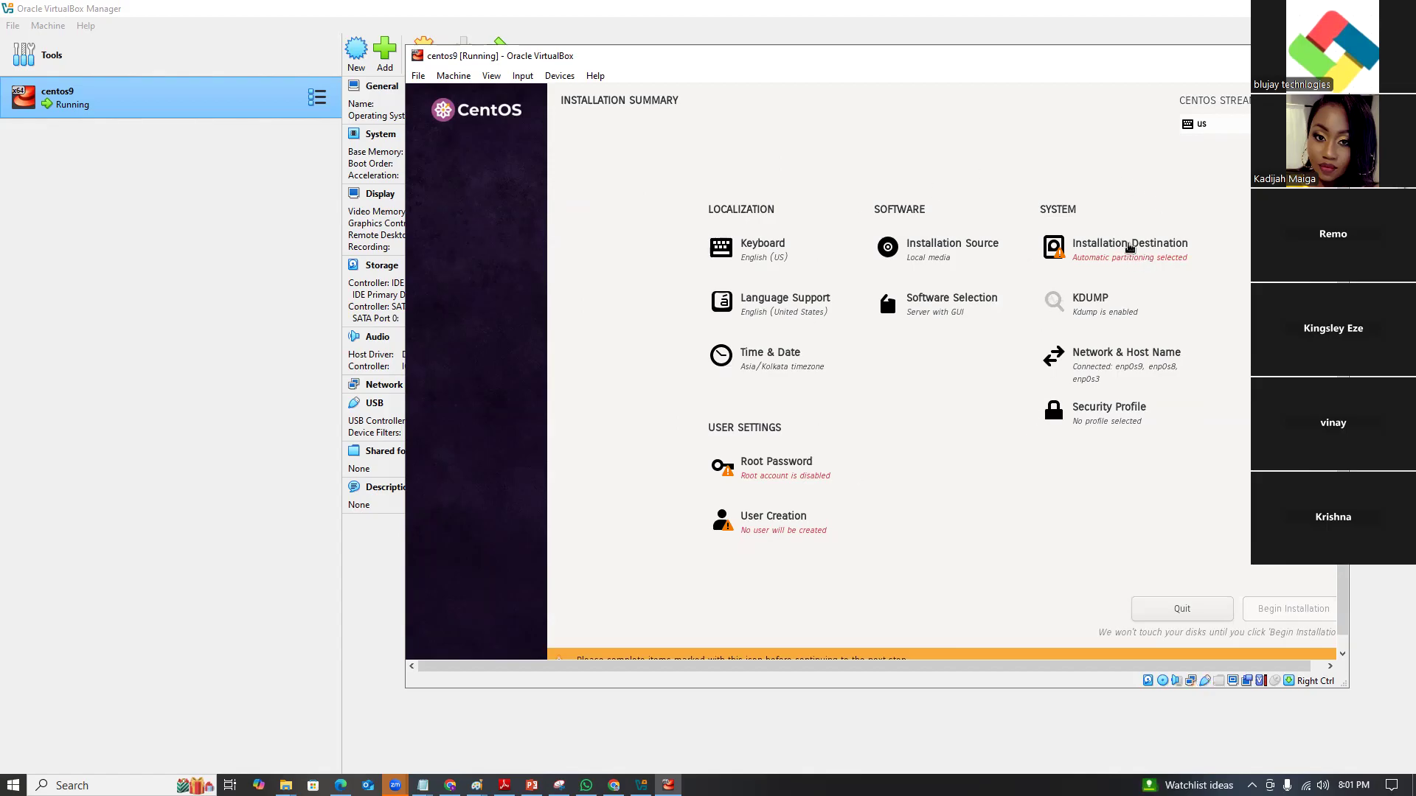
left_click(1130, 247)
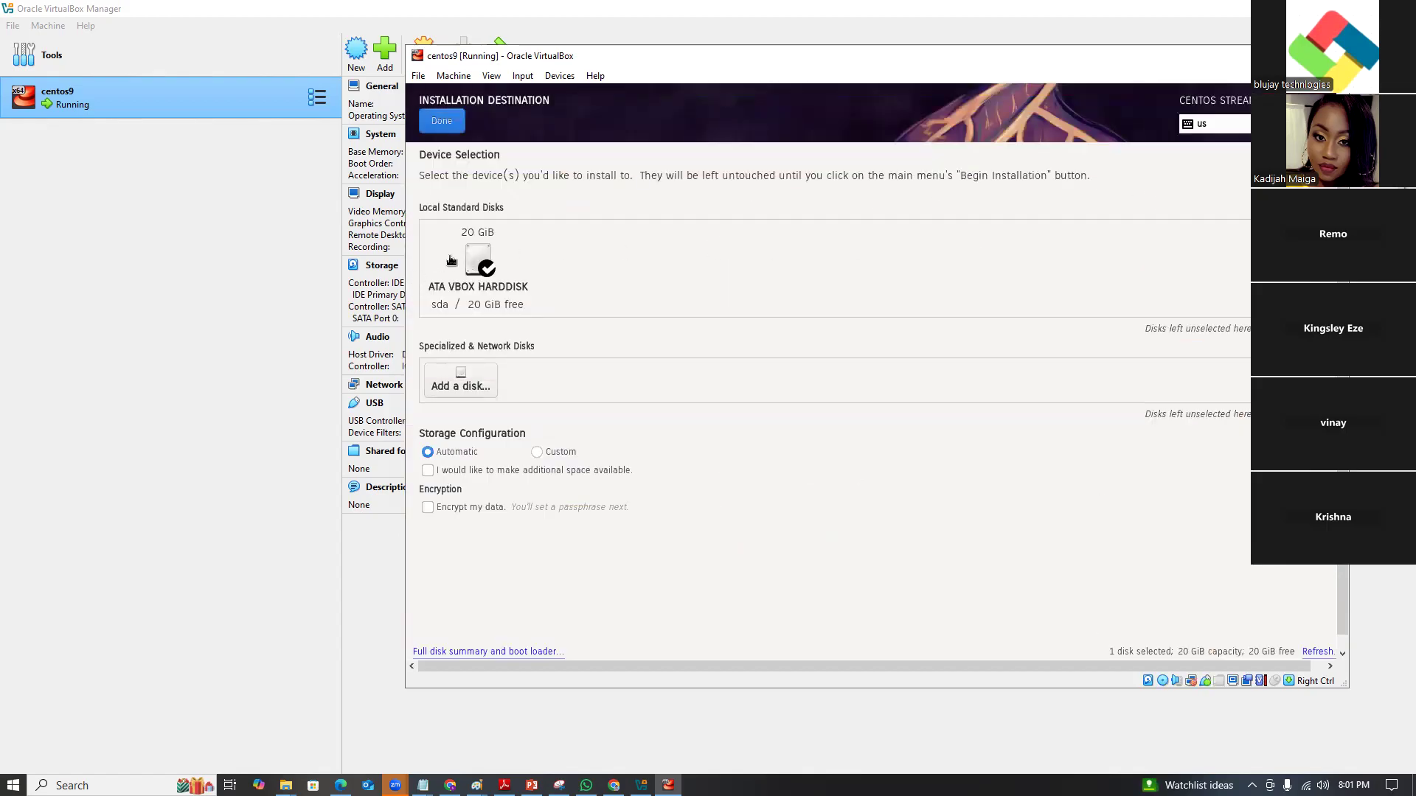
left_click(451, 261)
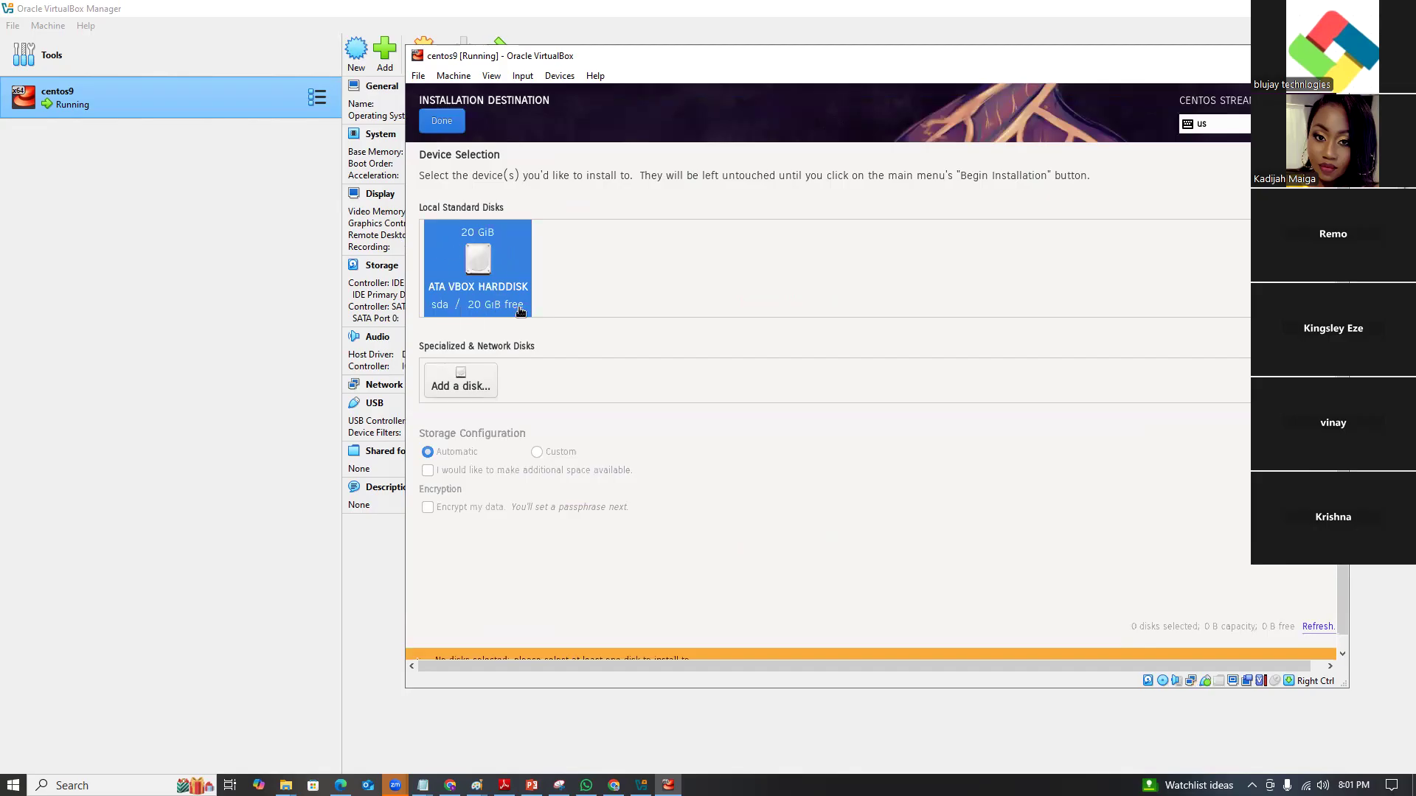
left_click(442, 121)
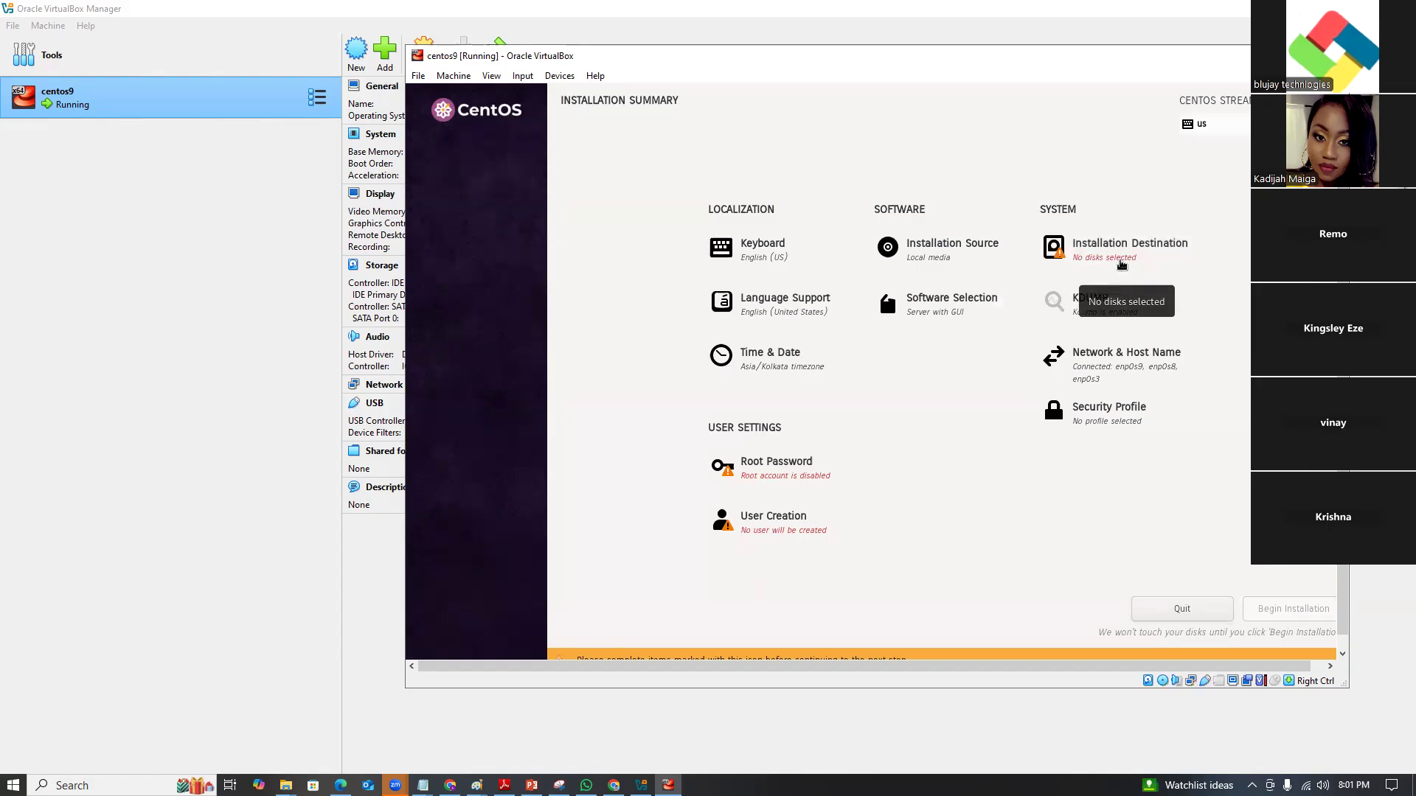
left_click(1121, 264)
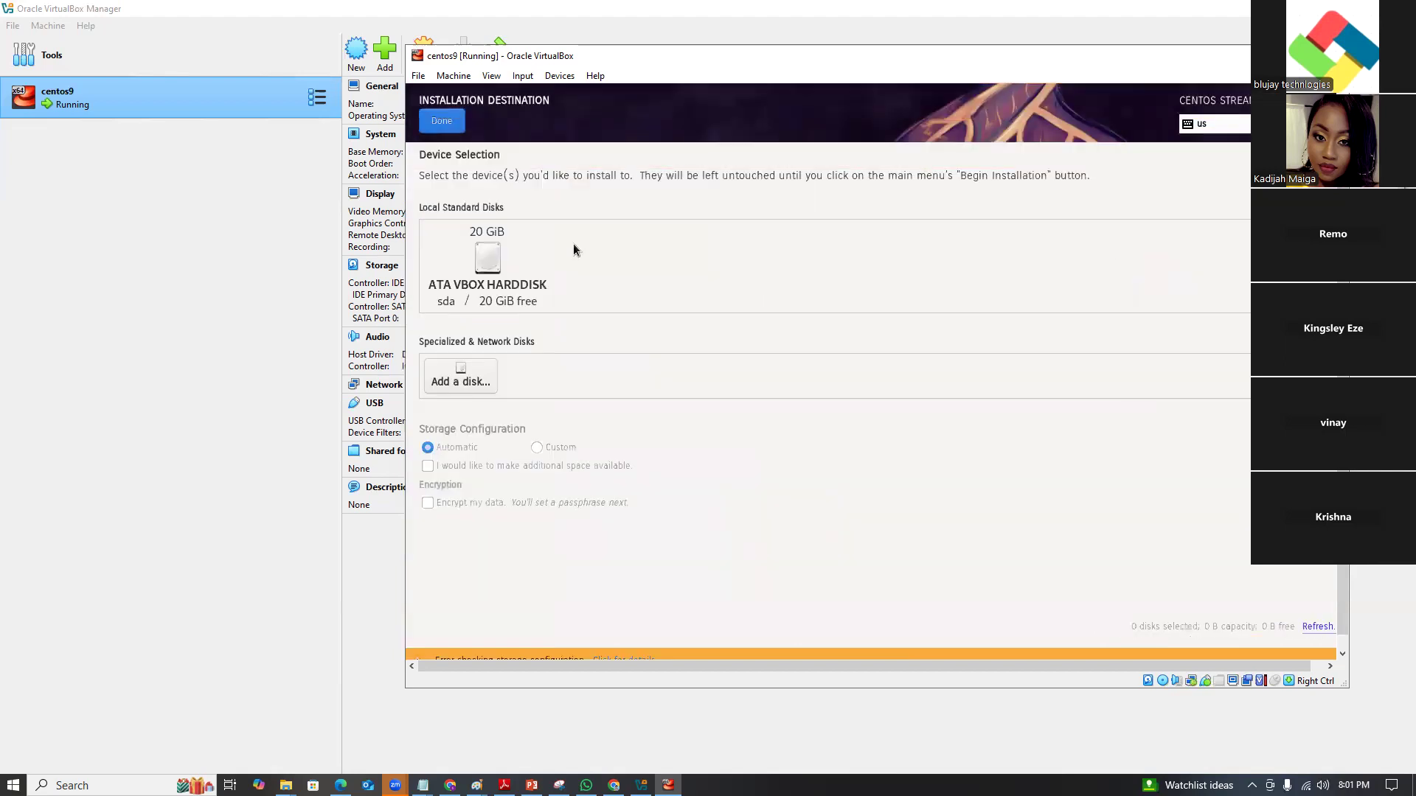
left_click(496, 271)
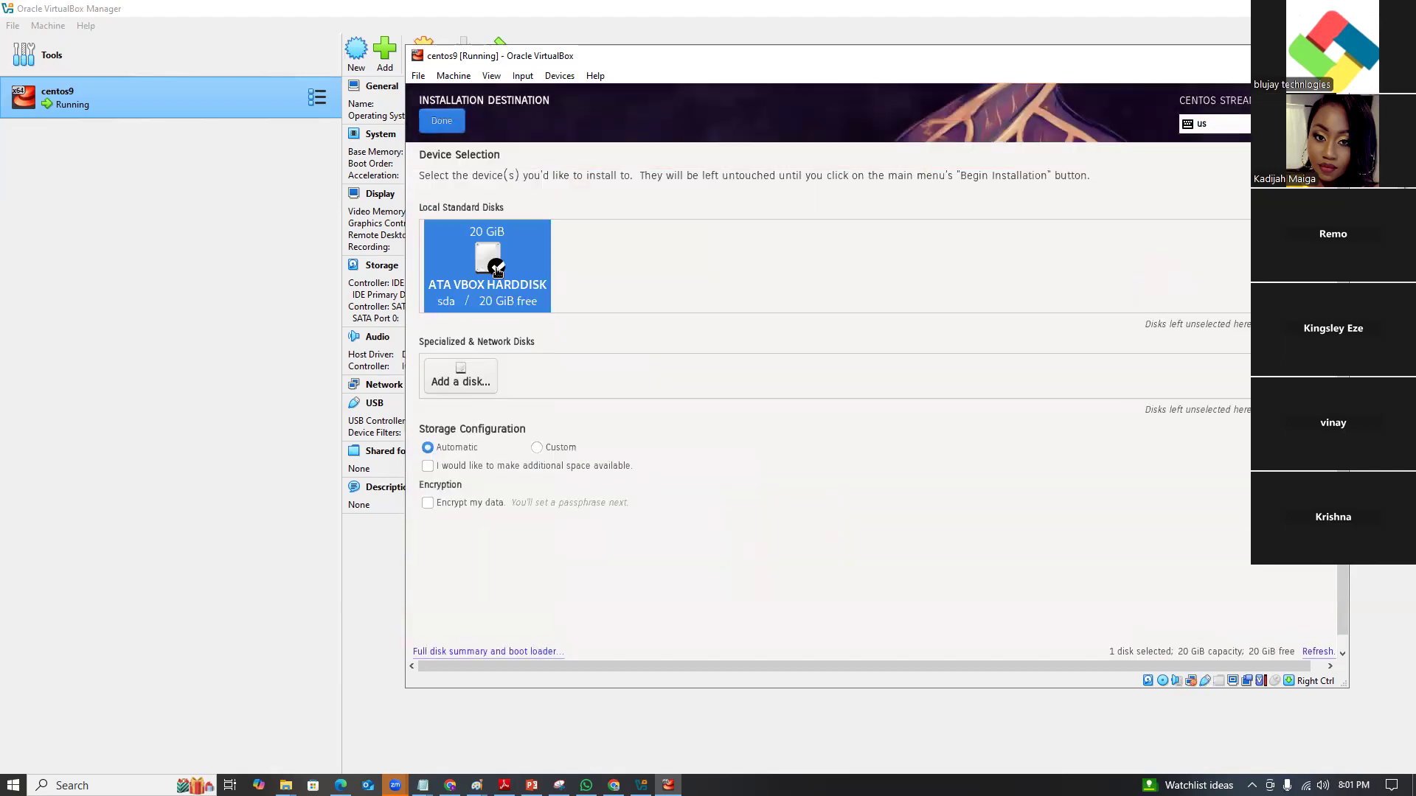
left_click(443, 127)
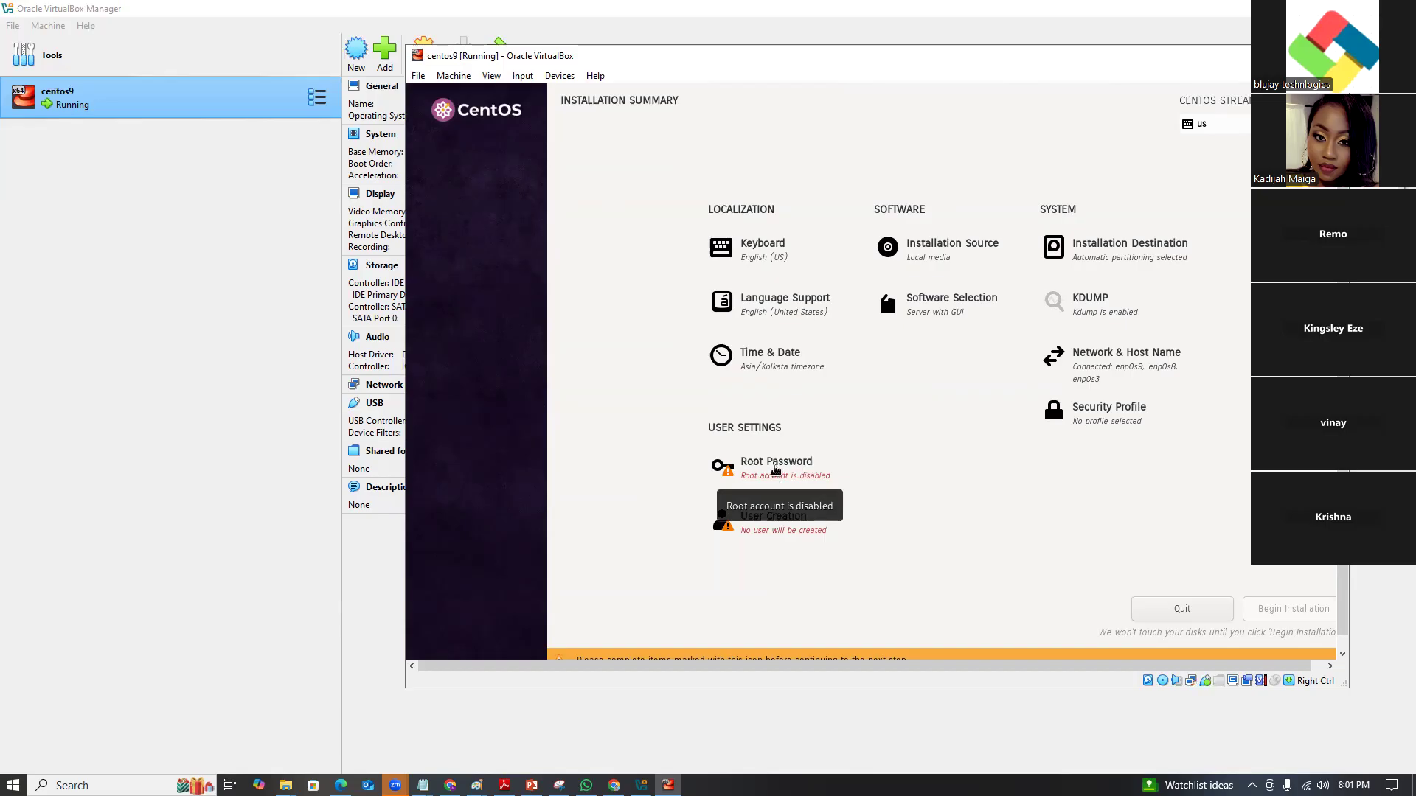
Set and confirm the root password, accepting the weak-password warning.
left_click(777, 469)
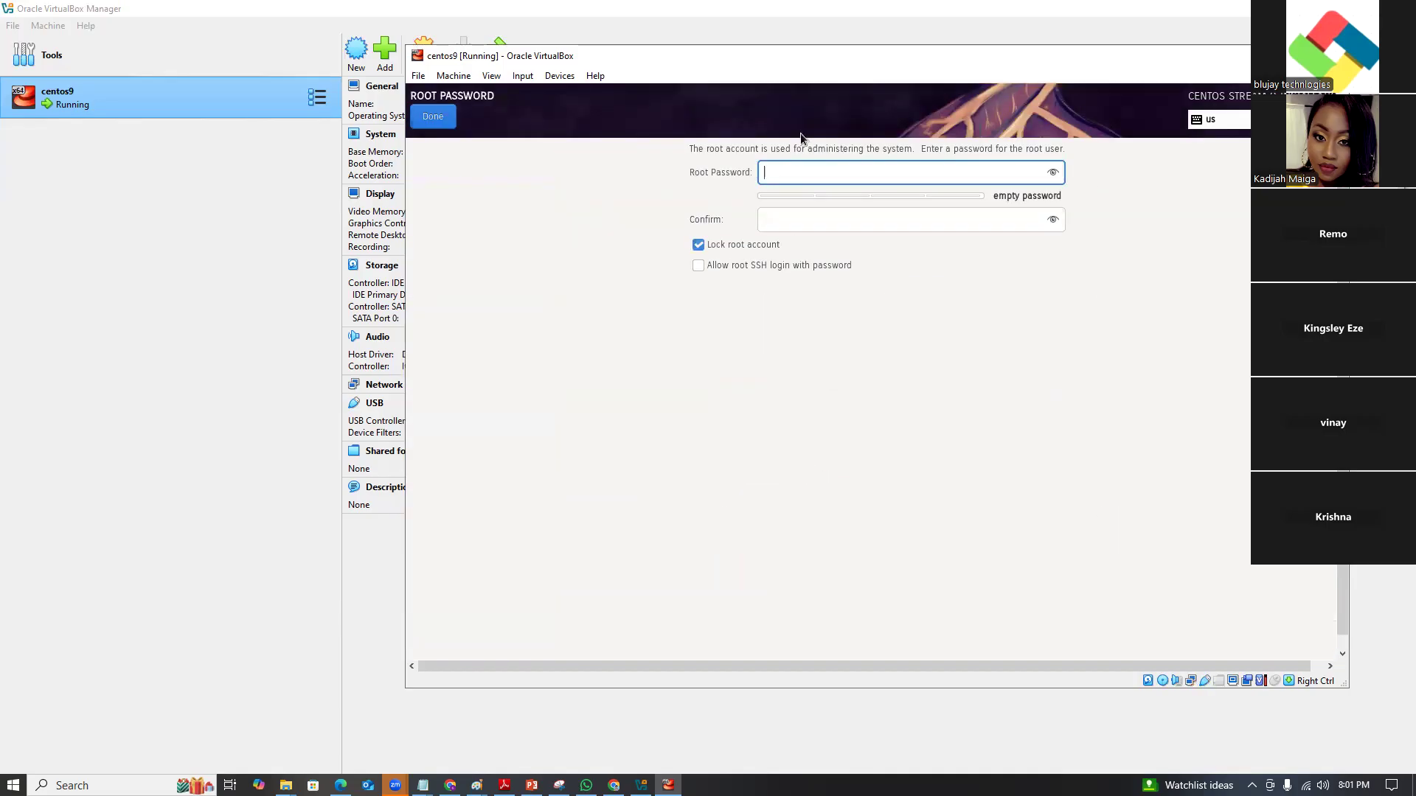
type("redhat")
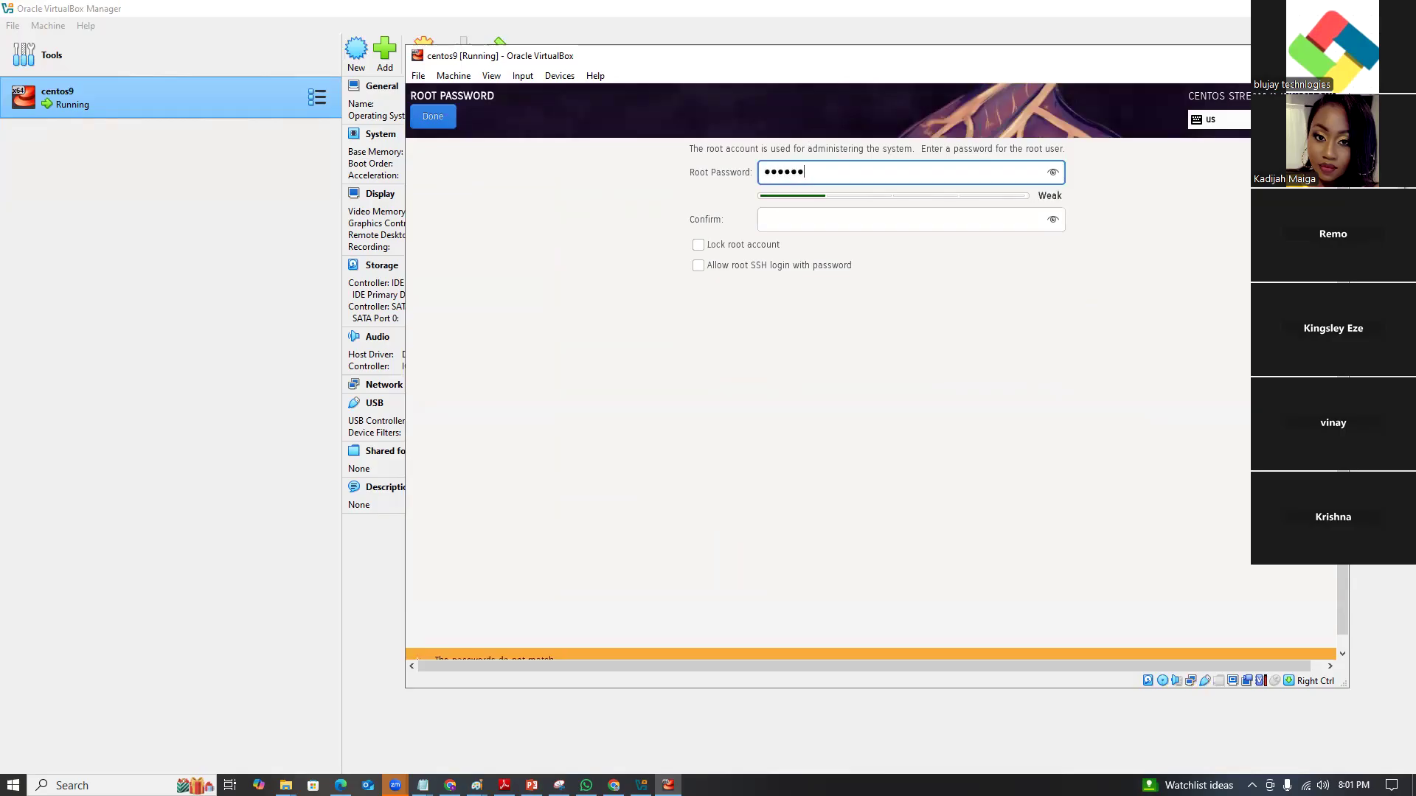
left_click(833, 226)
type("redhat")
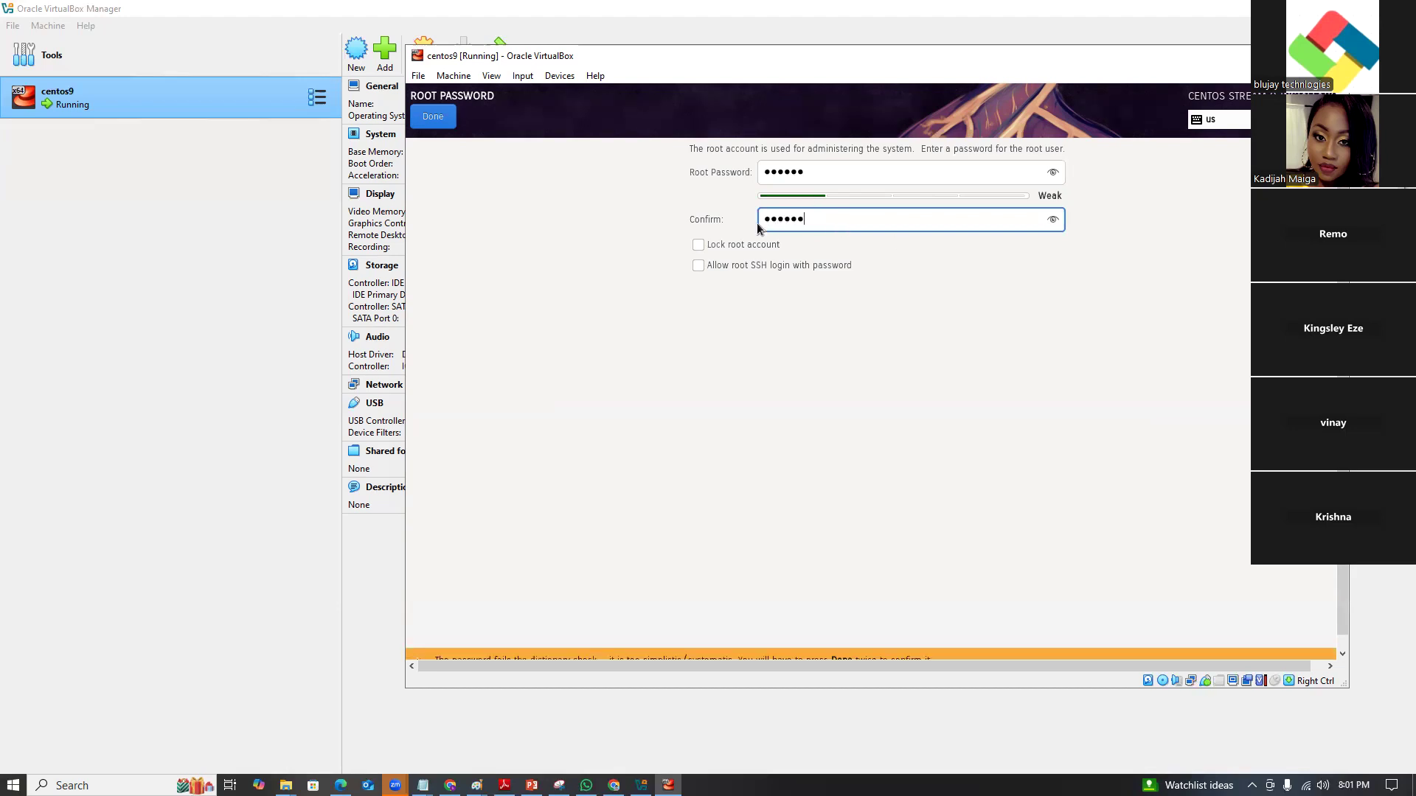
left_click(434, 117)
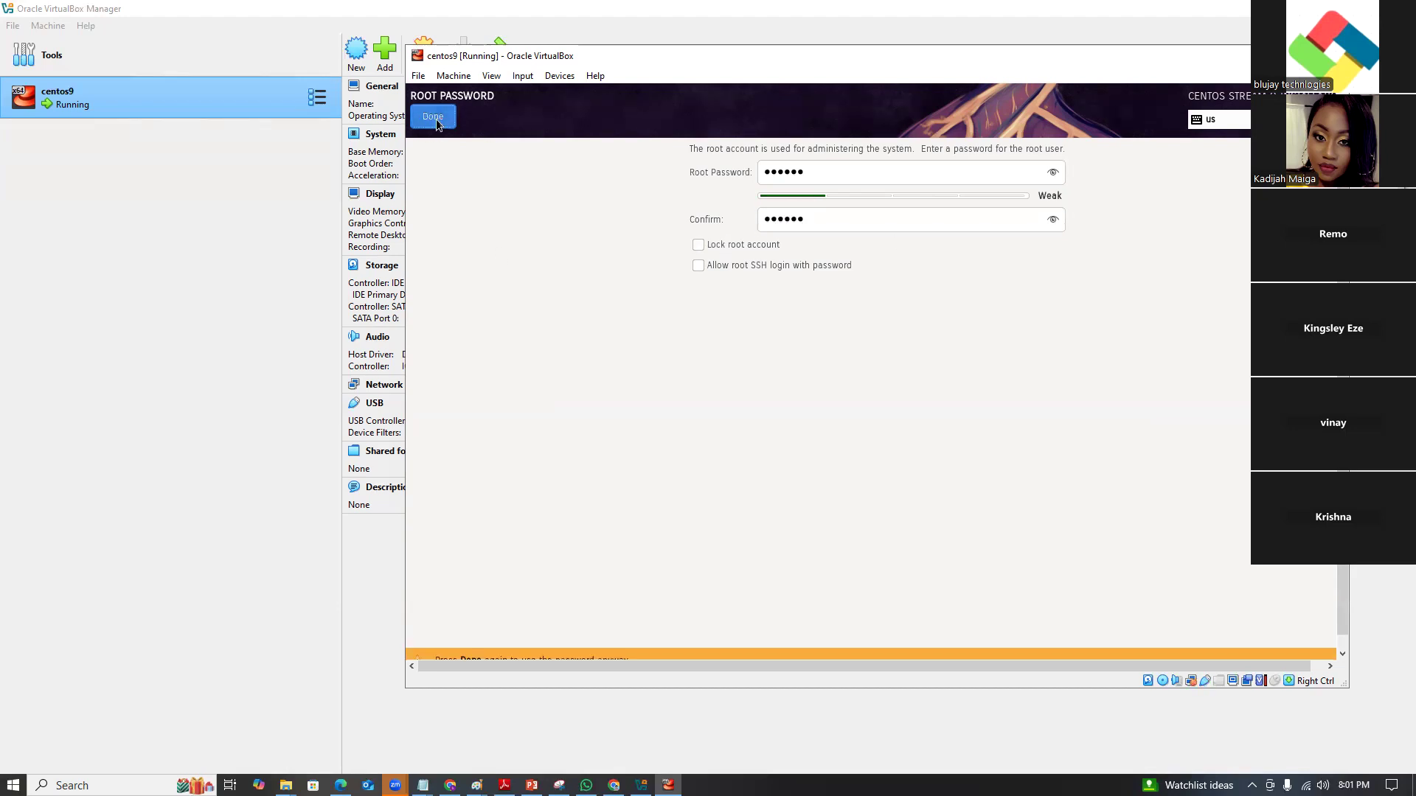
left_click(436, 118)
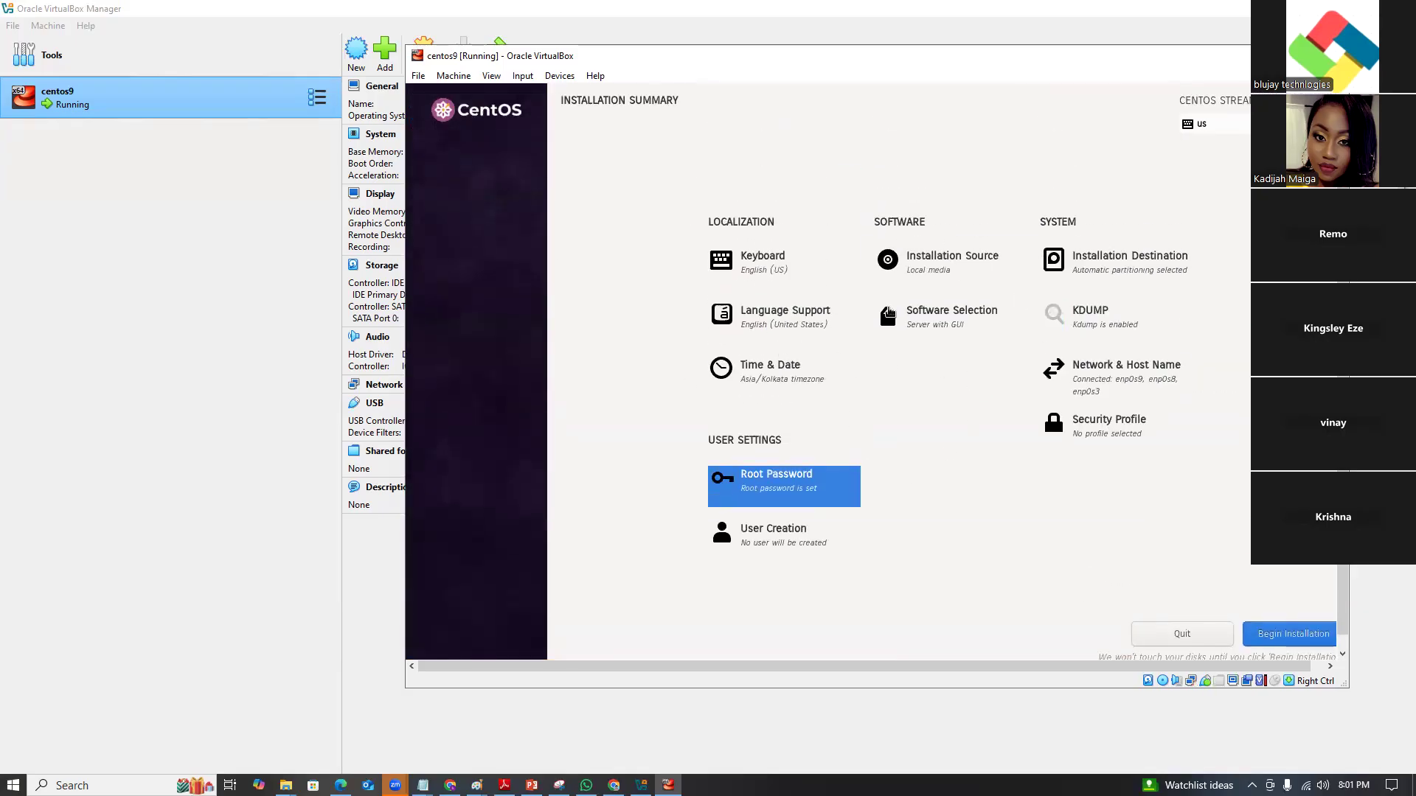
Choose Minimal Install as the software selection and begin the CentOS Stream 9 installation.
left_click(939, 316)
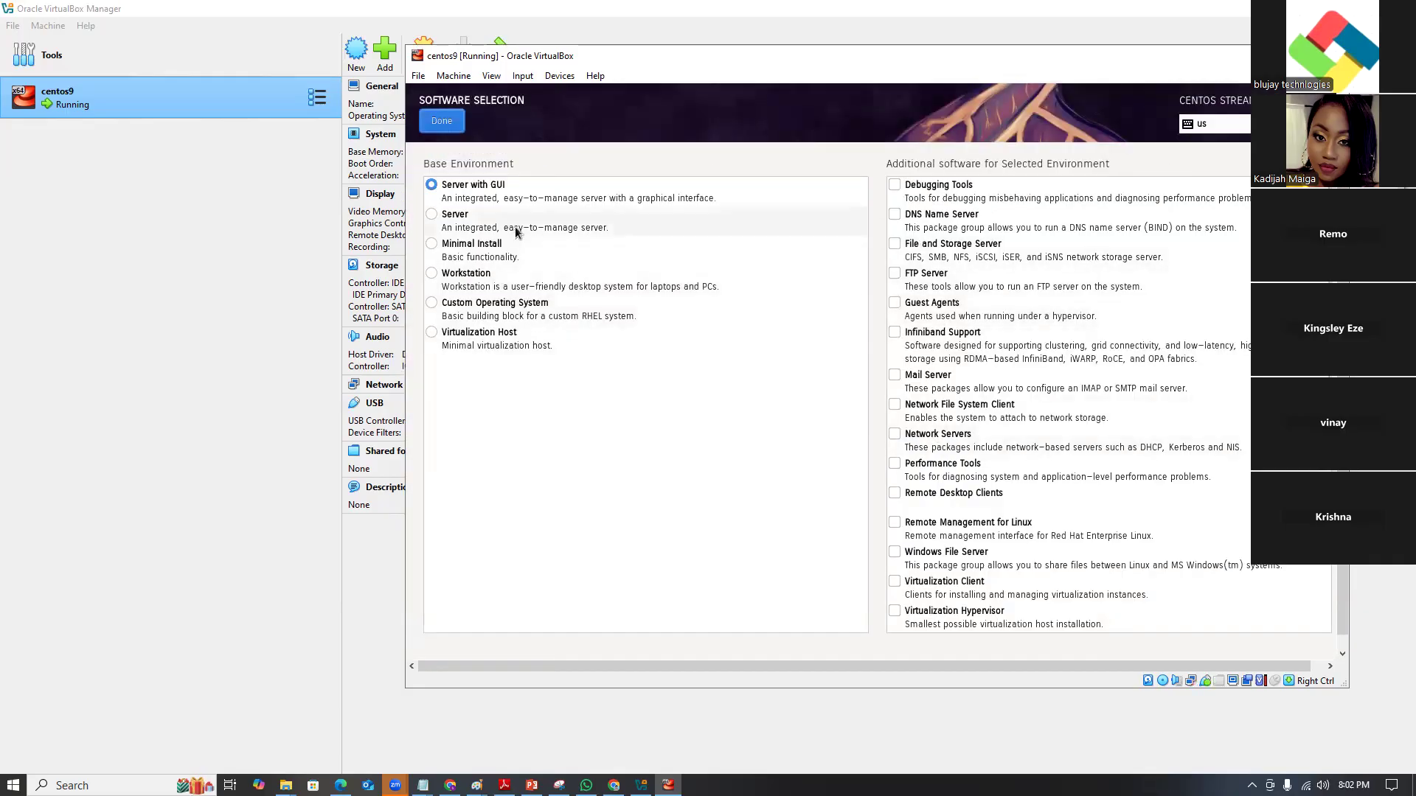
left_click(435, 246)
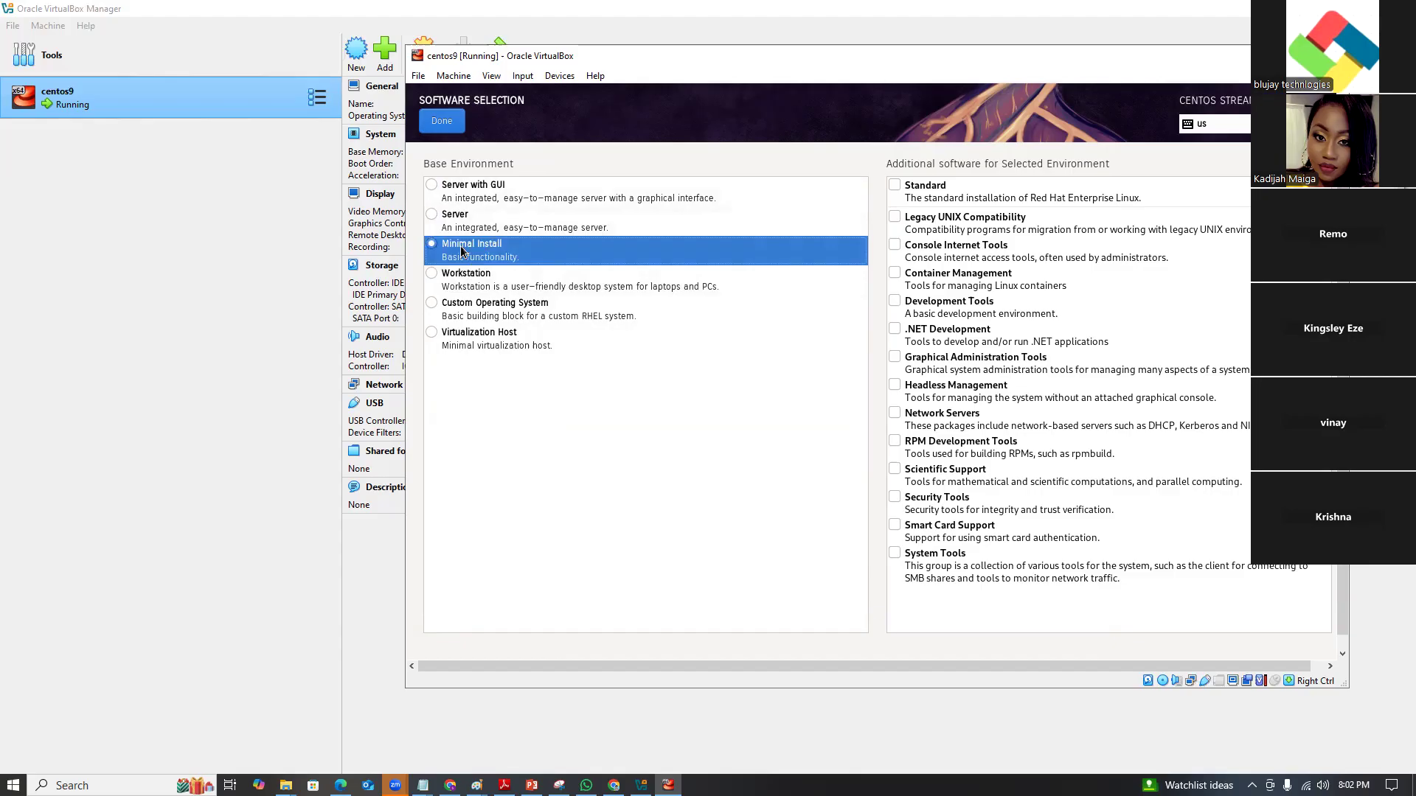
left_click(439, 123)
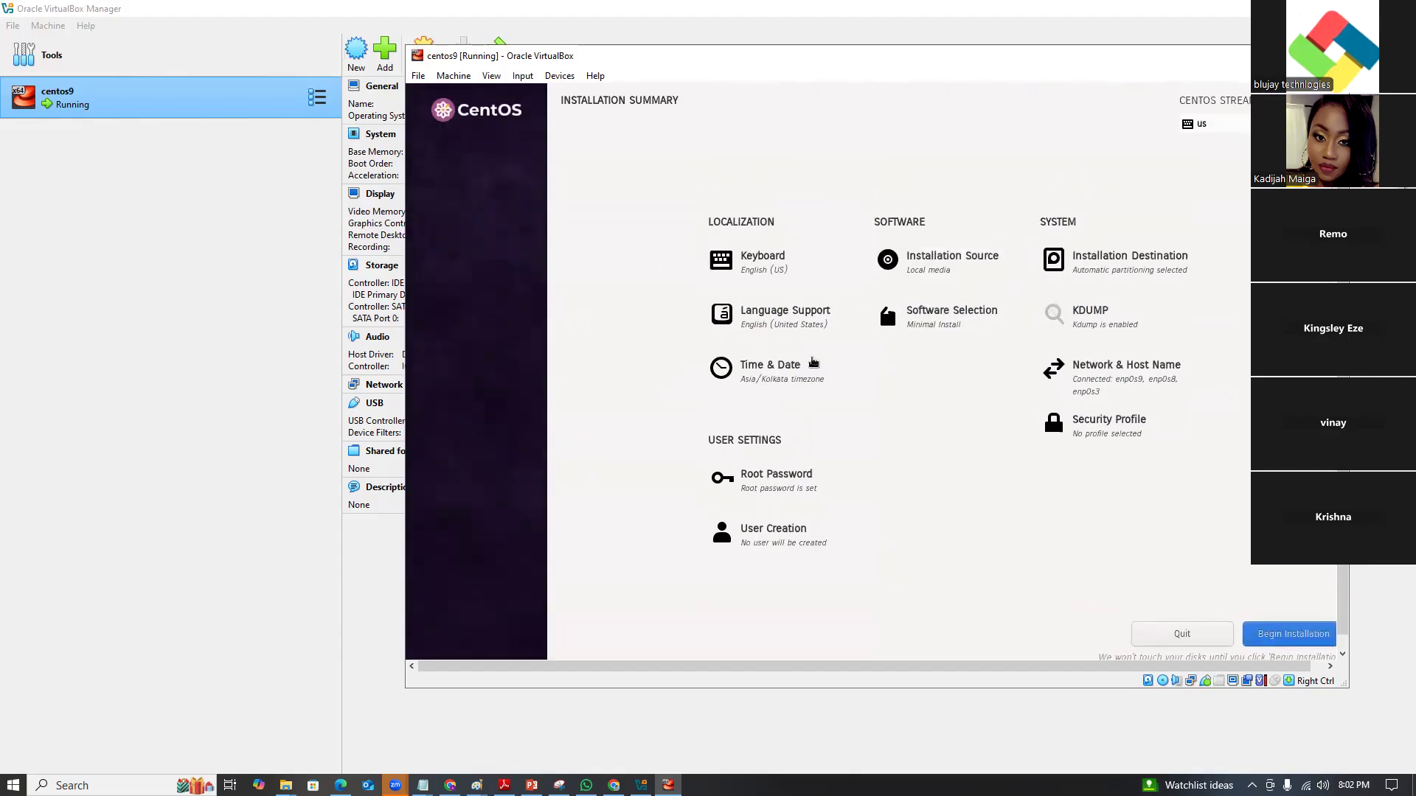
left_click(1279, 636)
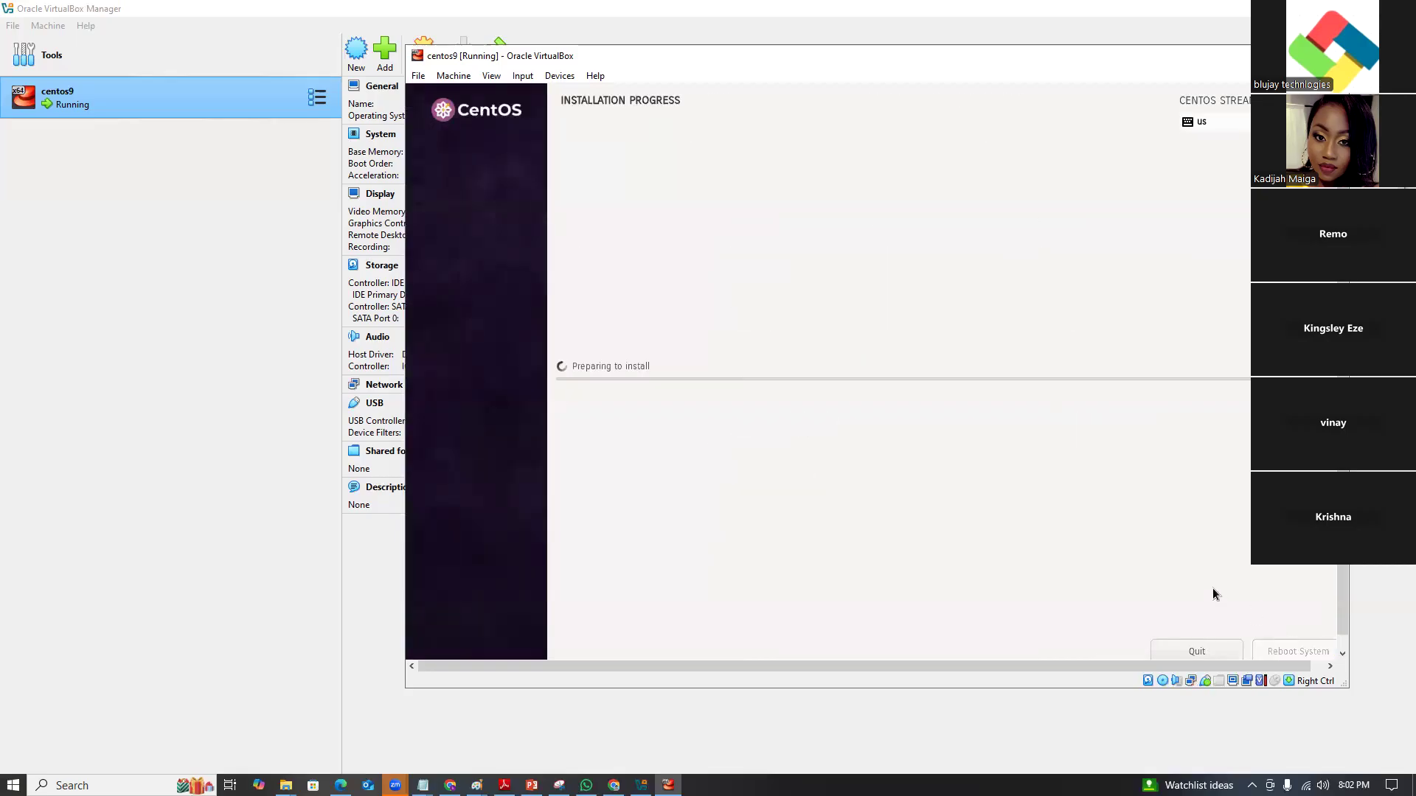
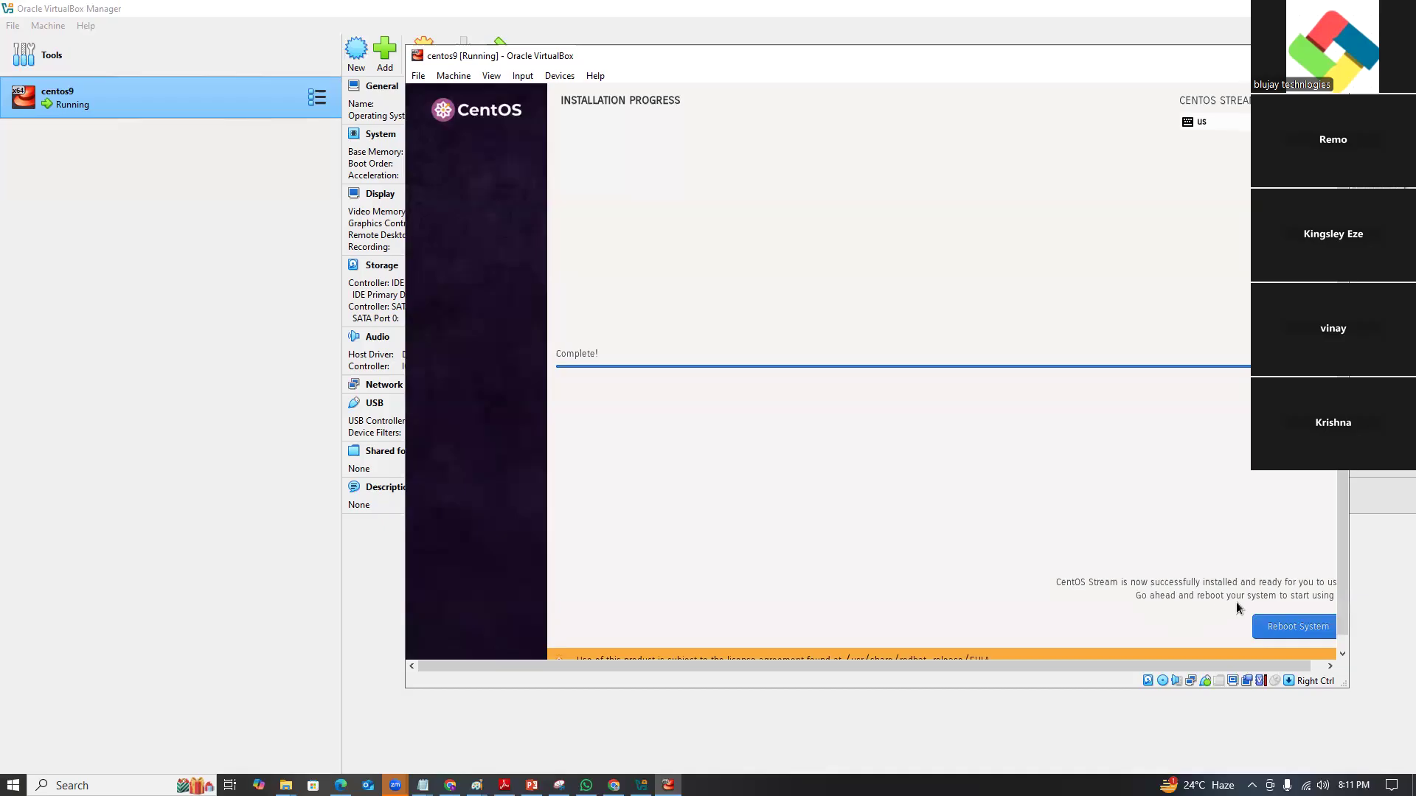
Reboot the newly installed CentOS Stream 9 system so it comes up at the vbox login prompt.
left_click(1290, 629)
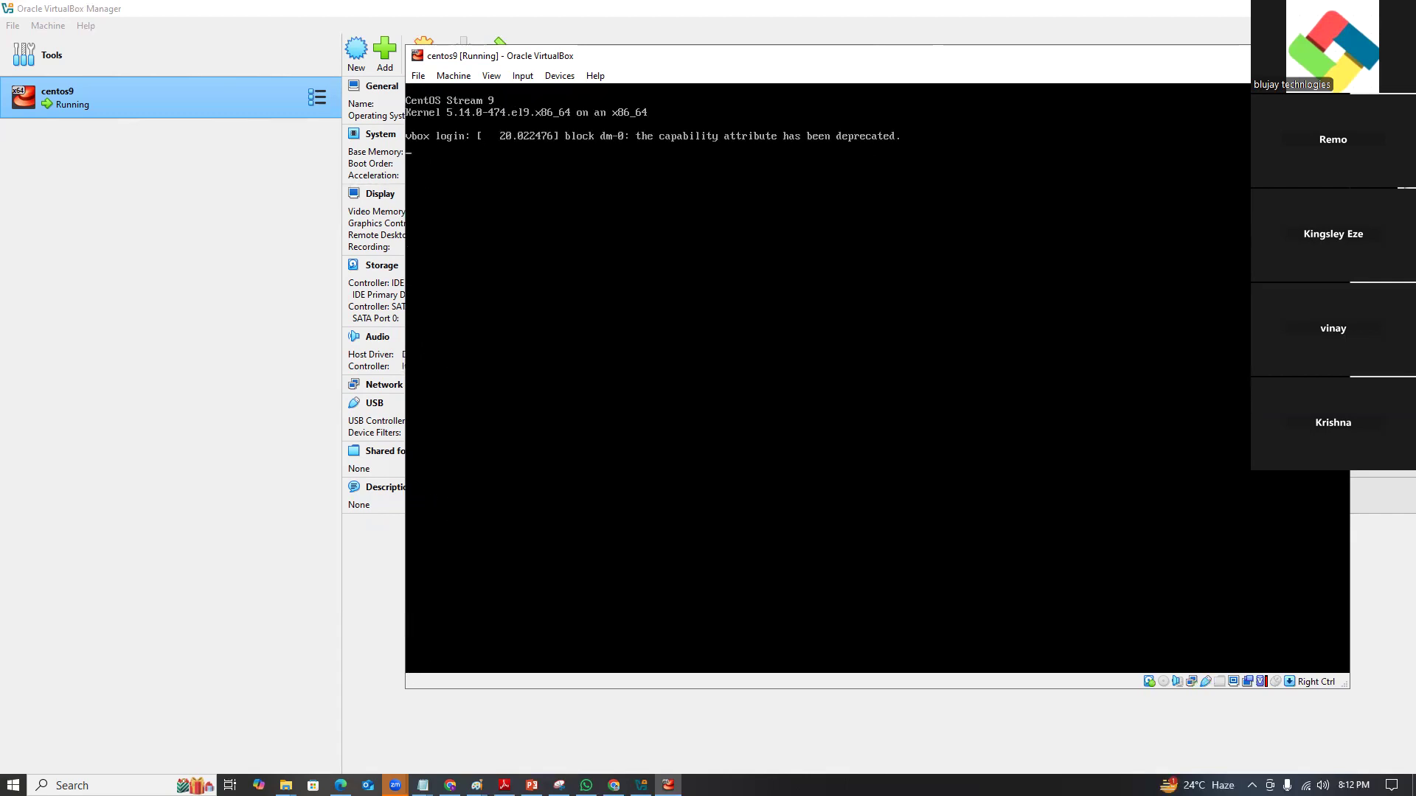
Log in as root and display /etc/redhat-release to confirm CentOS Stream release 9.
key("Return")
type("root")
key("Return")
key("Return")
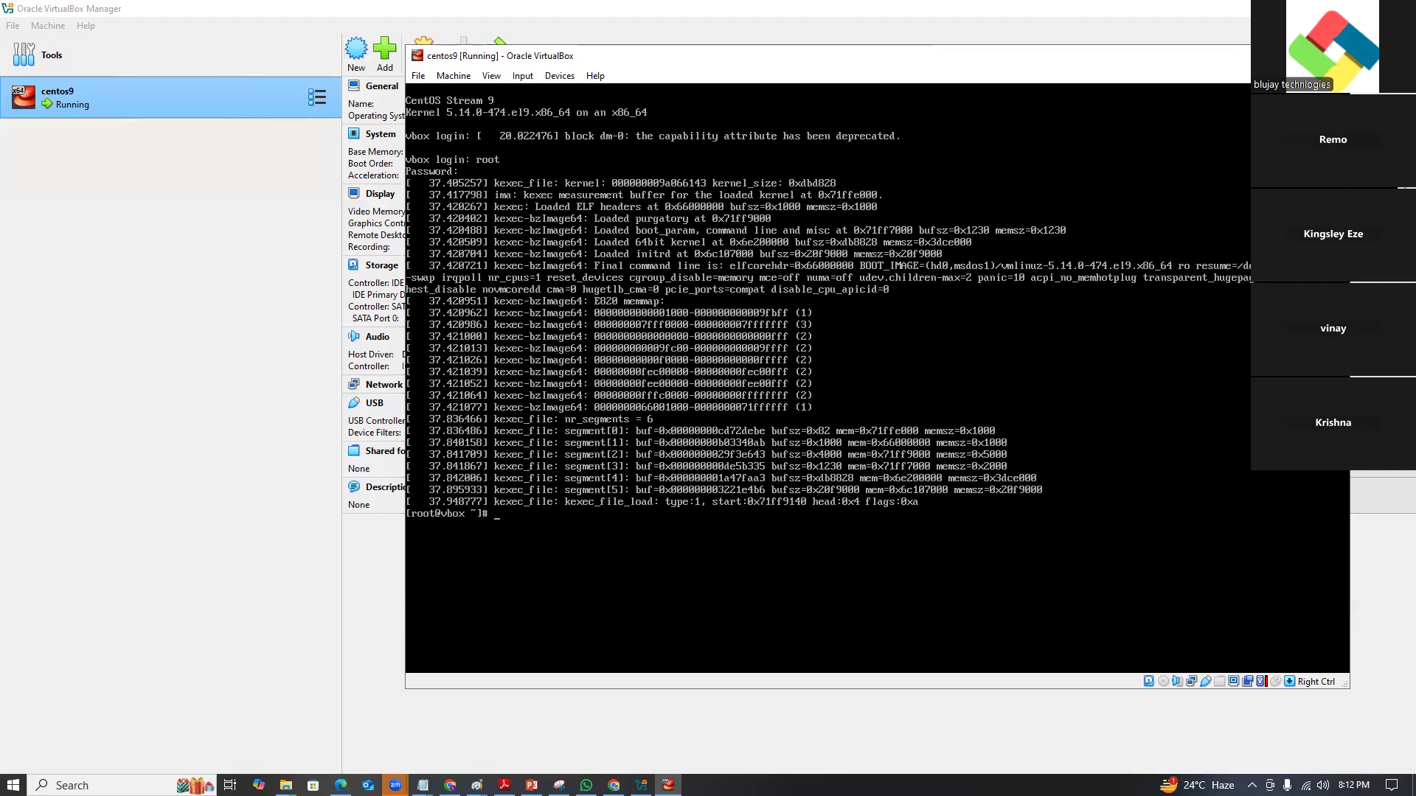
key("ctrl+l")
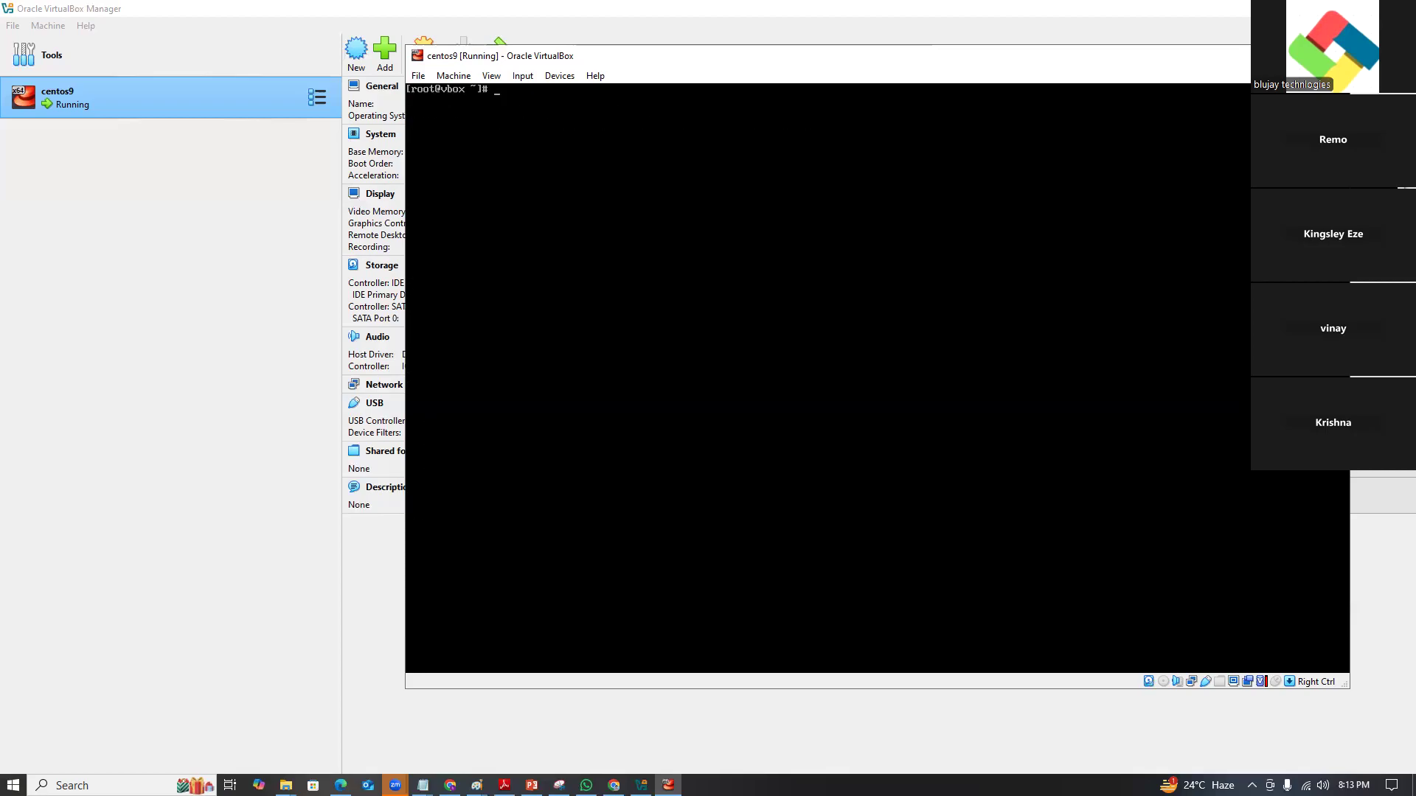
type("cat /etc/red")
key("Tab")
key("Return")
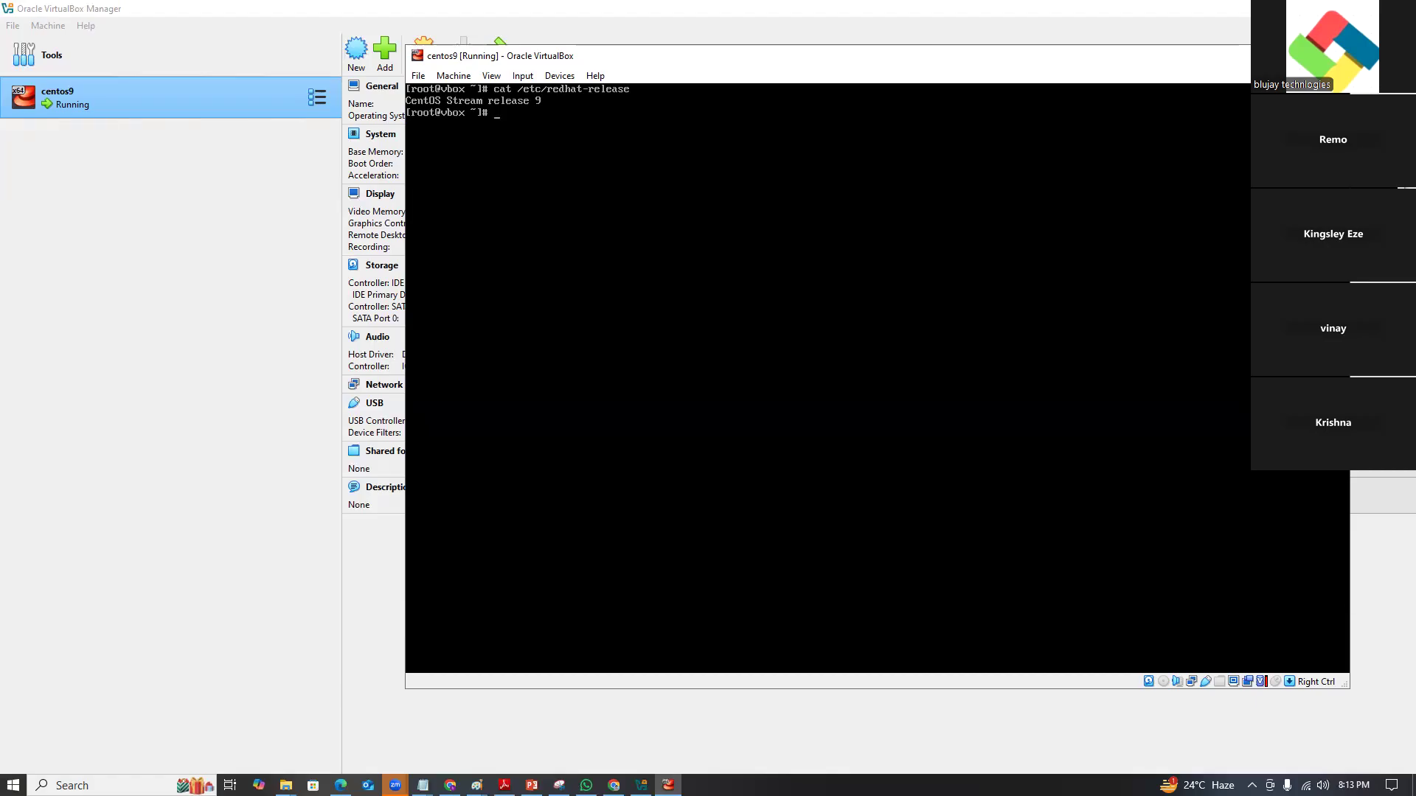
Power off the VM with init 0 and bring up the Notepad notes window.
type("in")
type("0")
key("Return")
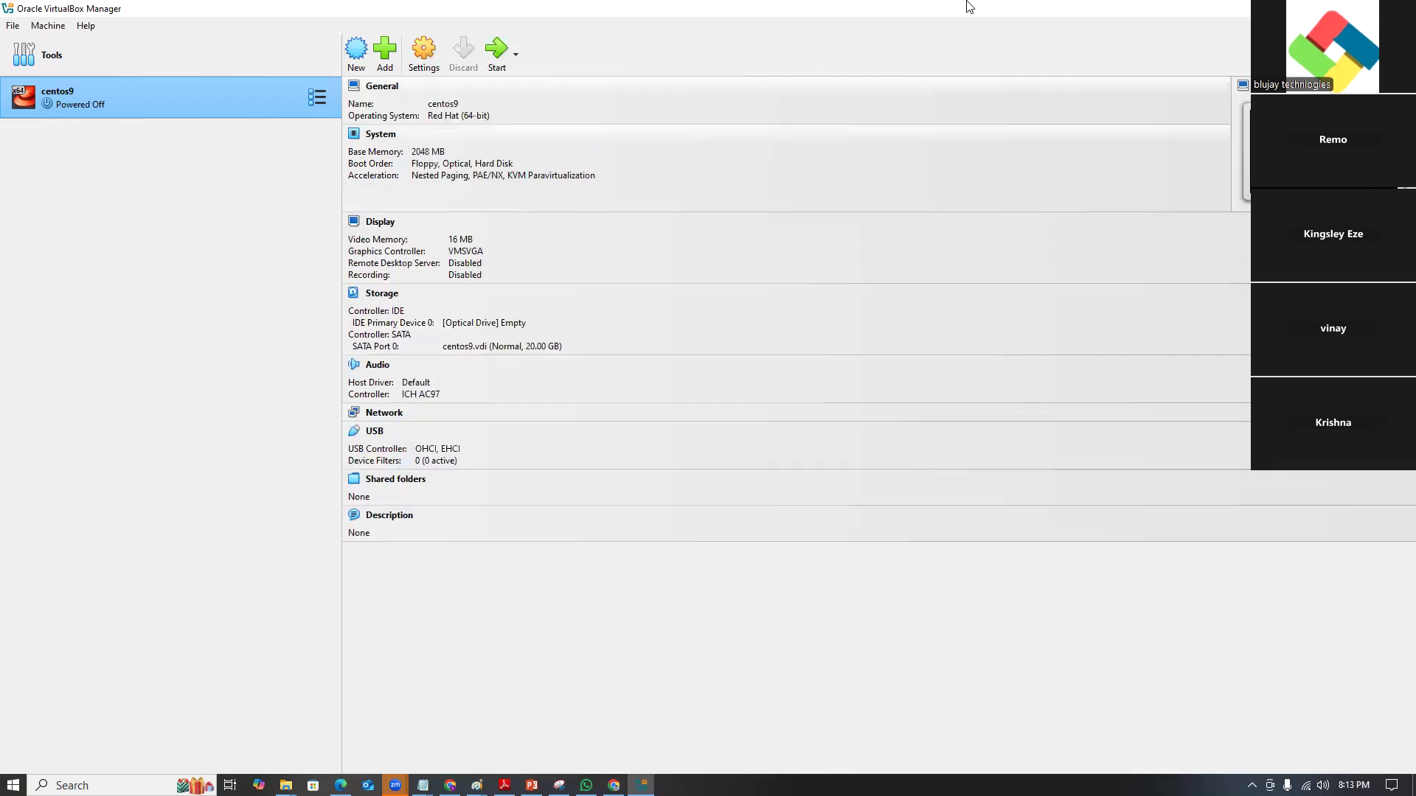
left_click(422, 786)
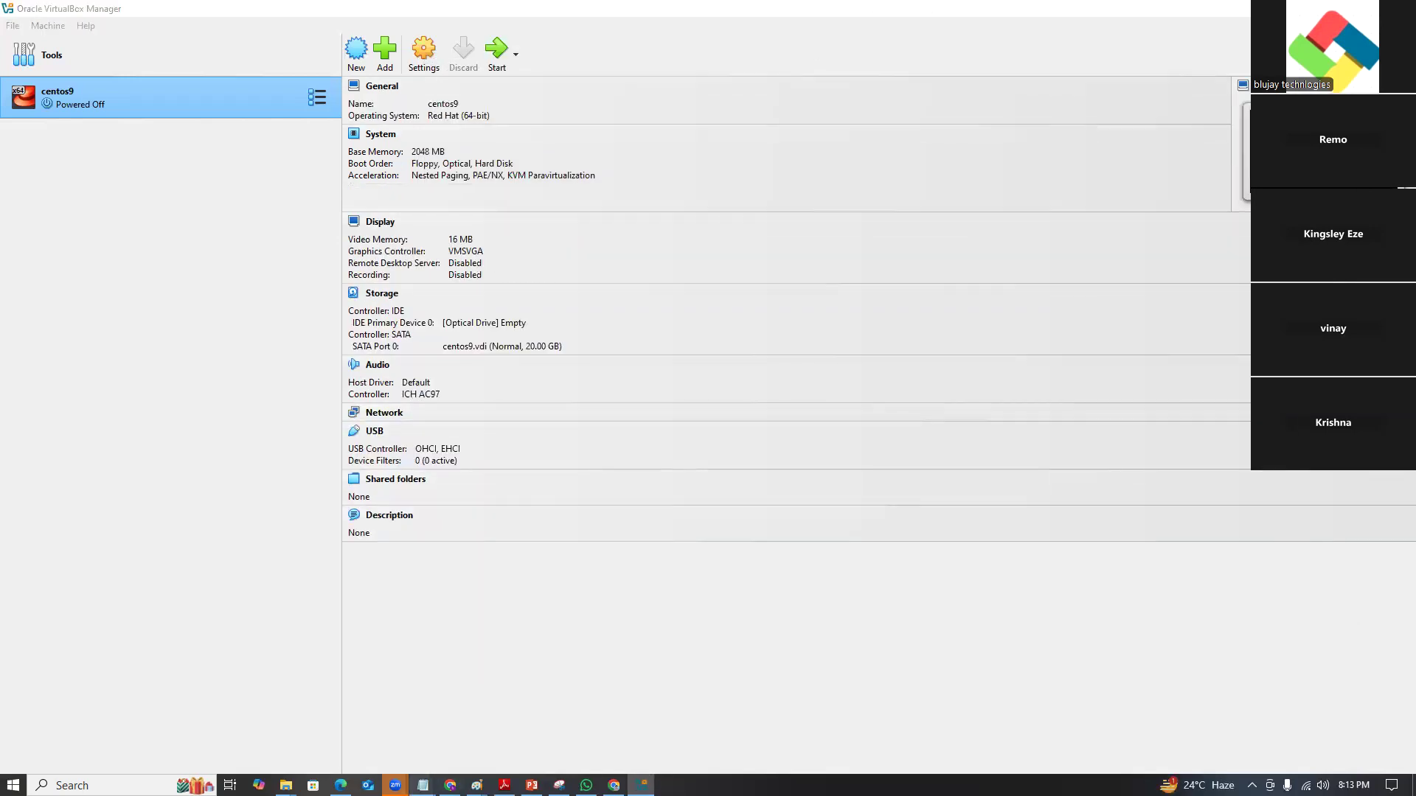
left_click(647, 745)
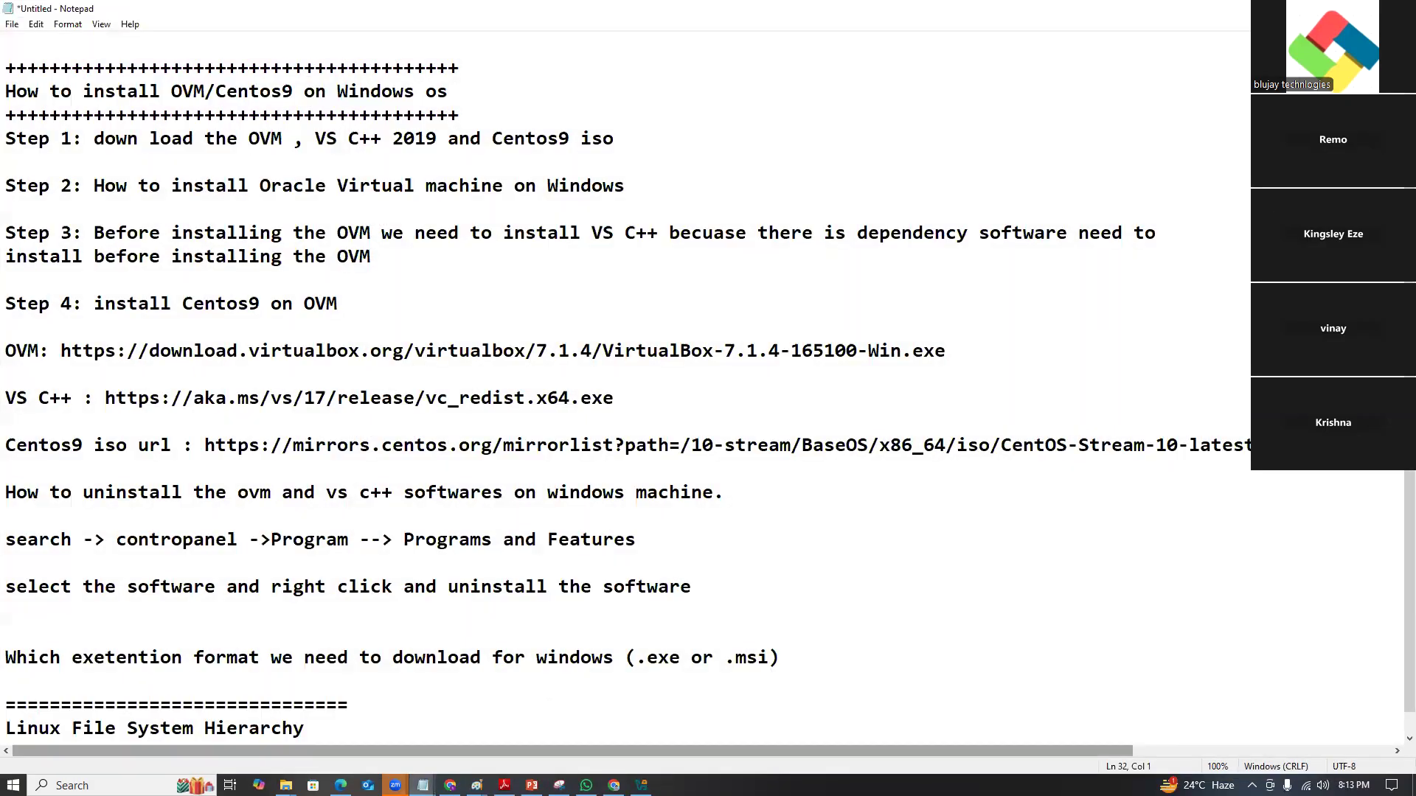
Add the note 'shutdown linux os command is : init 0' framed by dash lines.
left_click(705, 663)
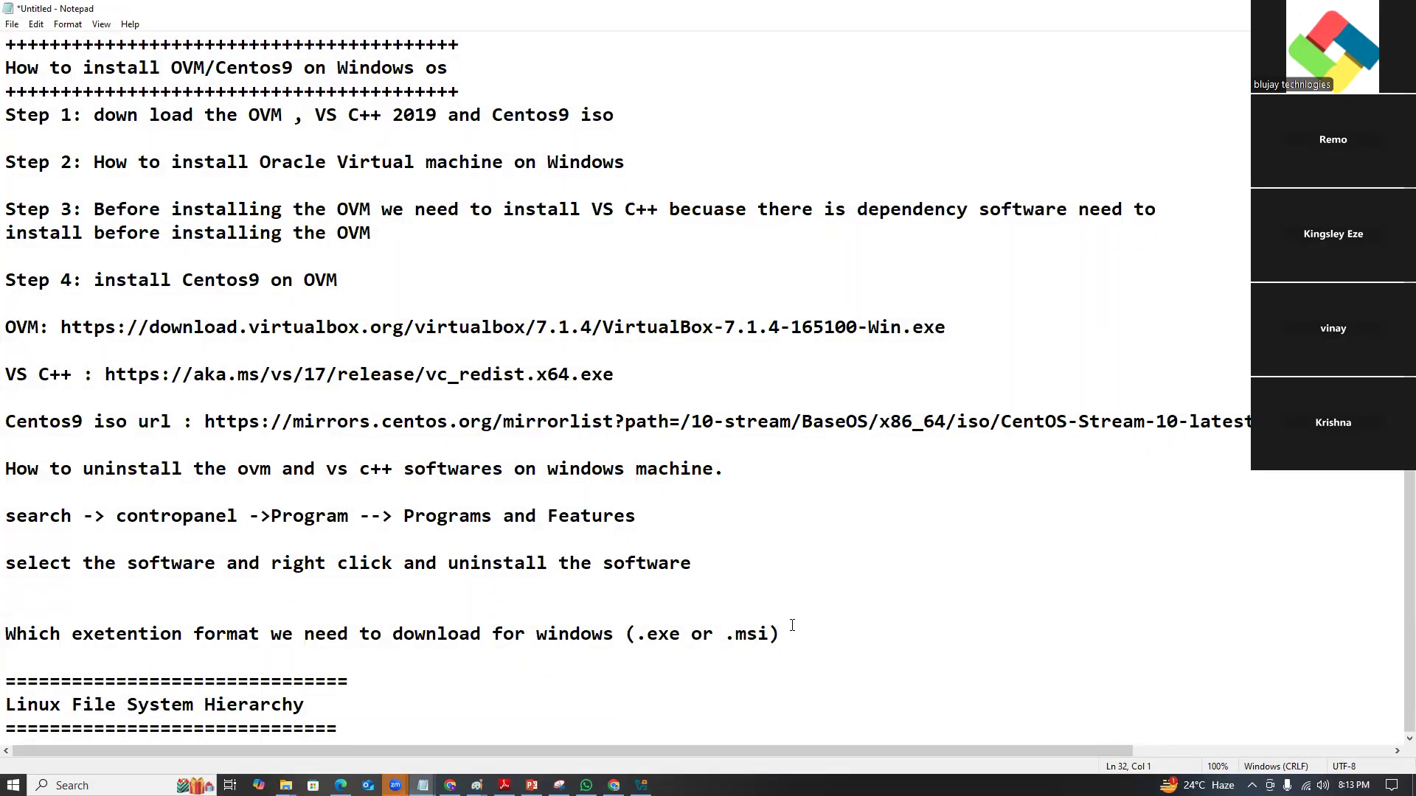
key("Return")
key("Return")
key("Return")
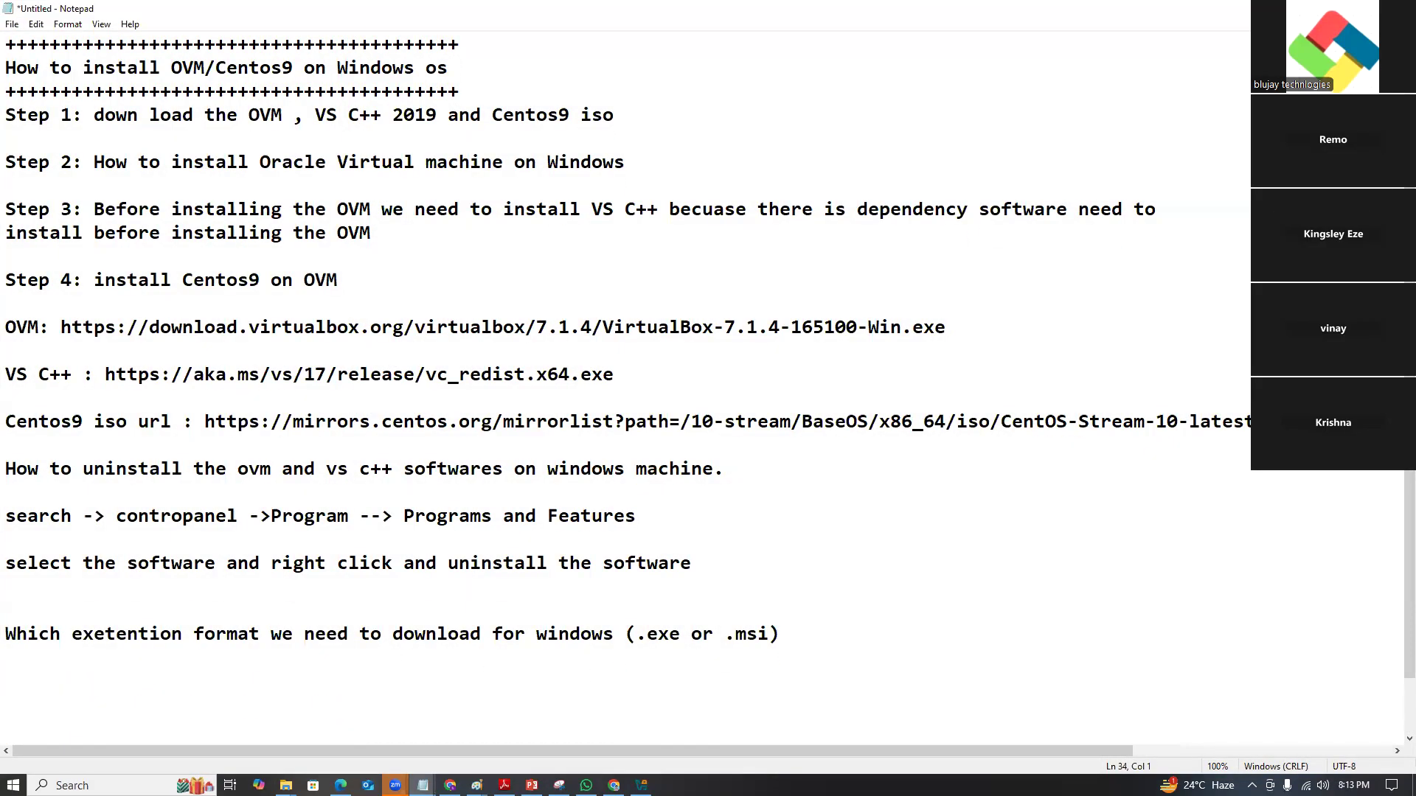
type("----------------------")
type("shutdon")
key("BackSpace")
type("wn linux os")
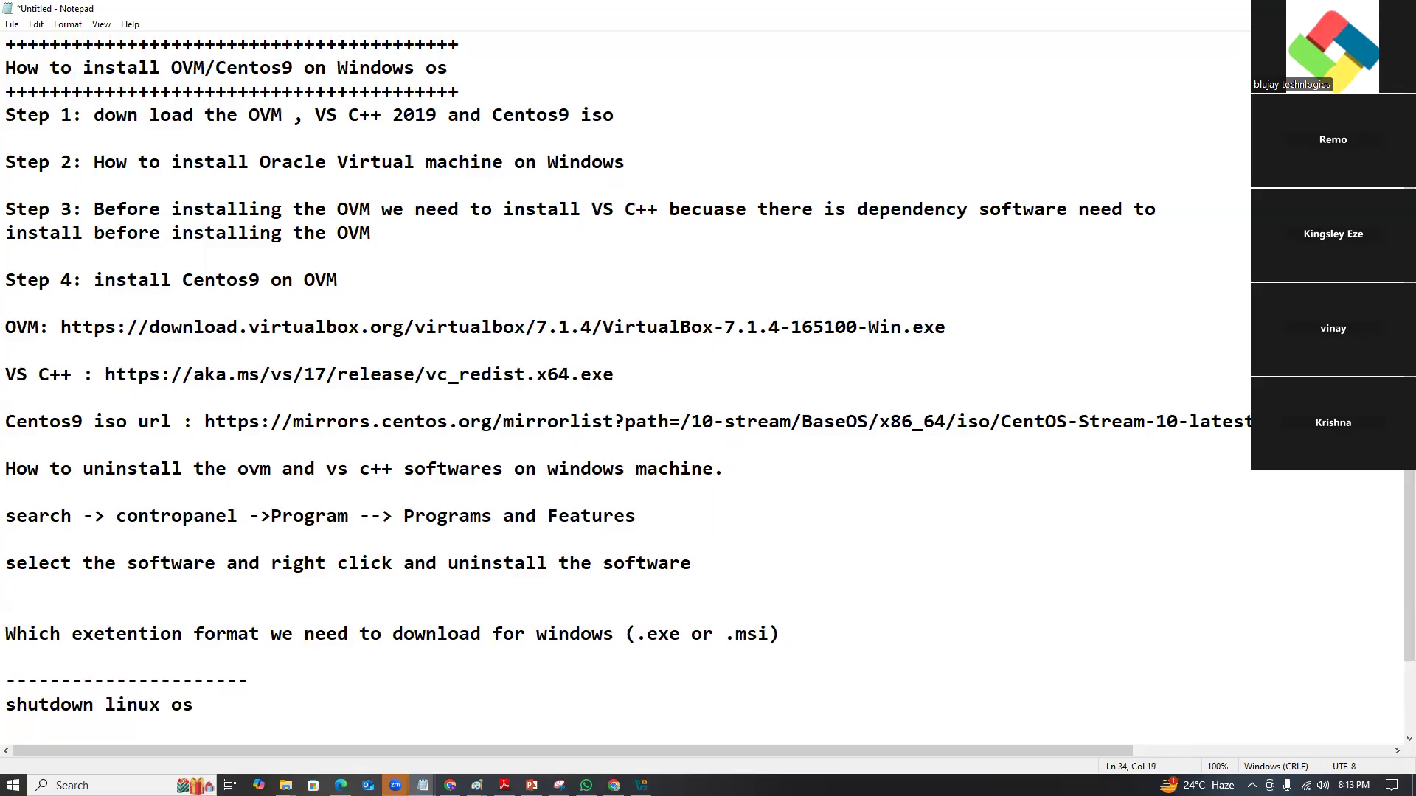
type(" command is  : i")
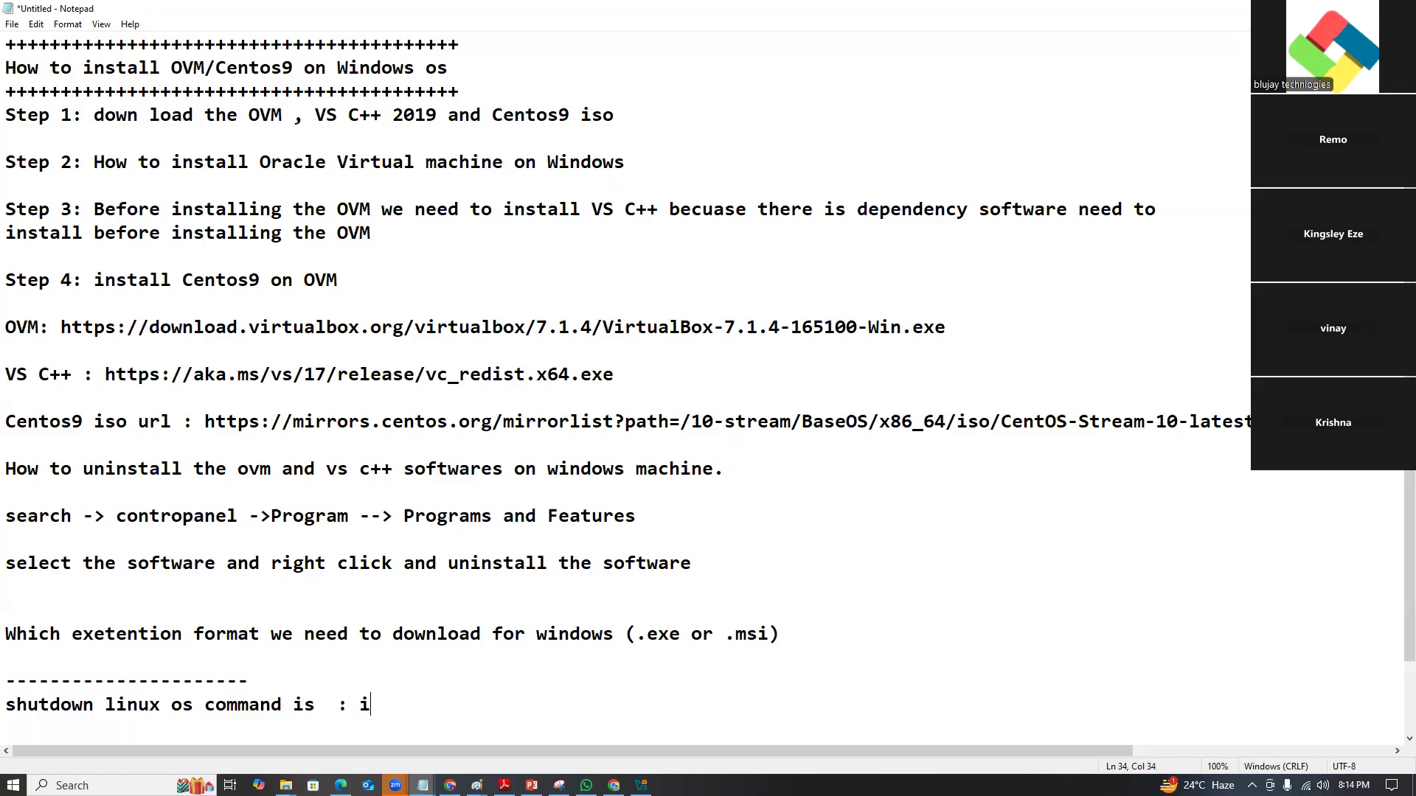
type("nit 0")
type("--------------")
type("---")
key("Return")
type("--------------------------------------")
key("Return")
key("Return")
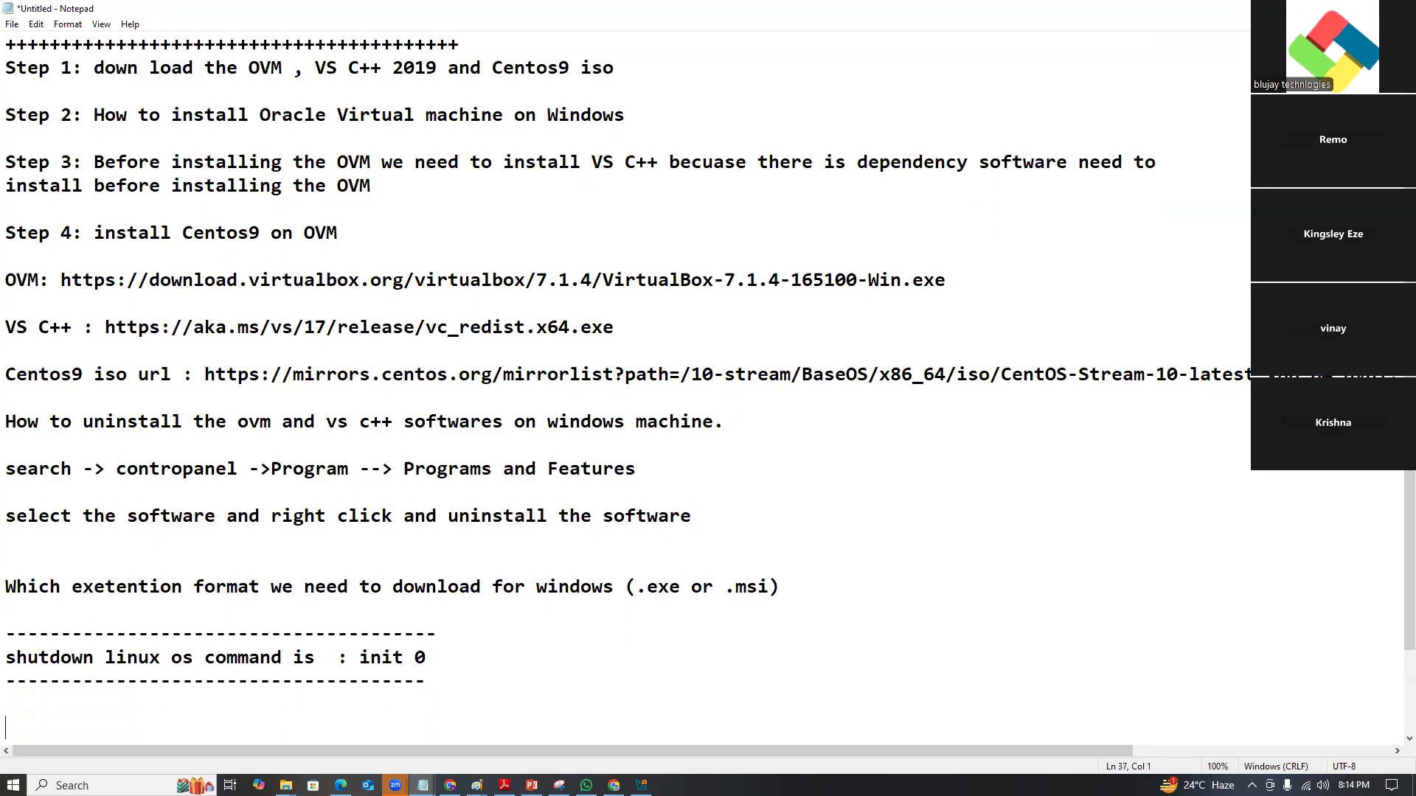
Add 'restart the linux os command is : init 6' between plus-sign rows, then return to VirtualBox.
type("+++++++++++++++++++++++++++++++++++++")
key("Return")
type("restarte the")
key("BackSpace")
key("BackSpace")
key("BackSpace")
key("BackSpace")
key("BackSpace")
key("BackSpace")
type("the ")
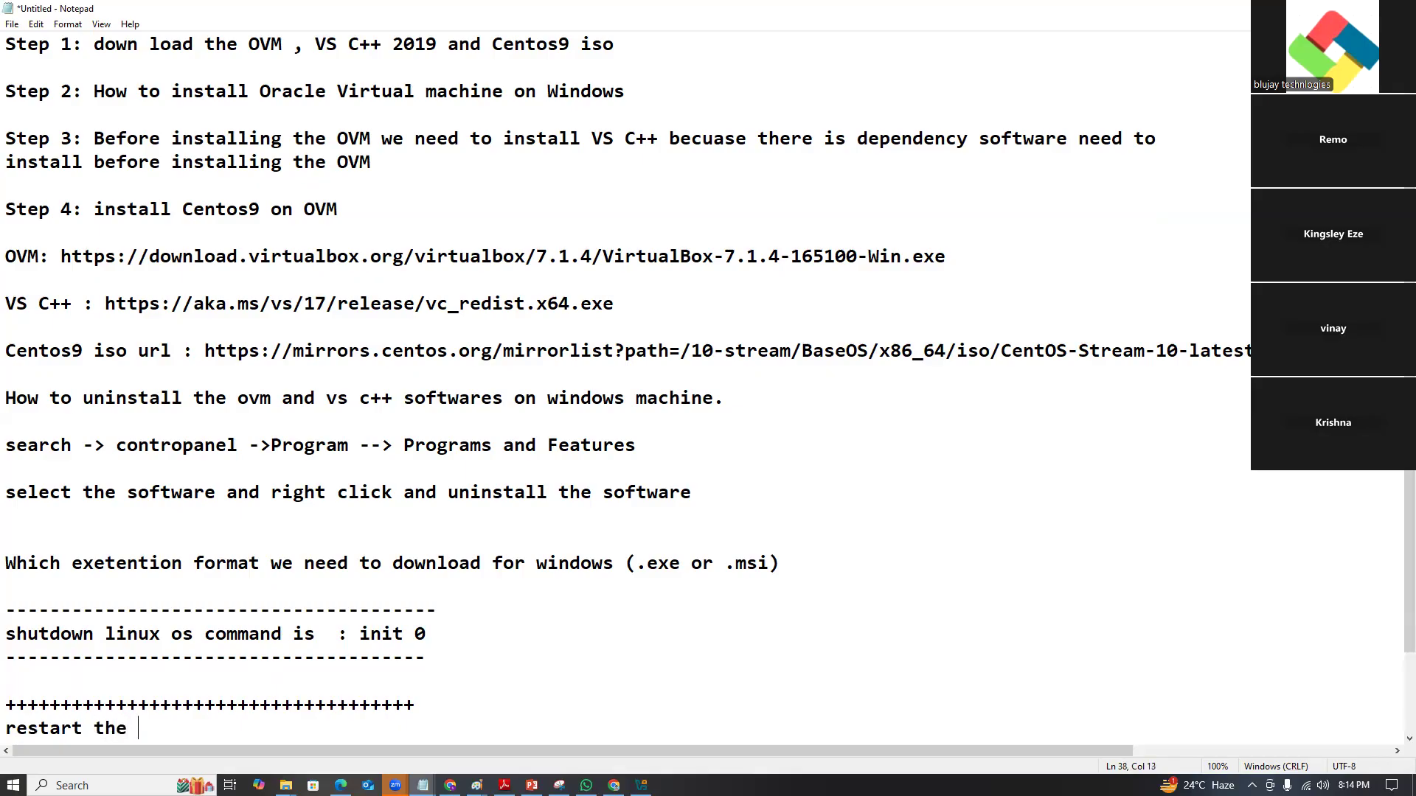
type("linux os command is ")
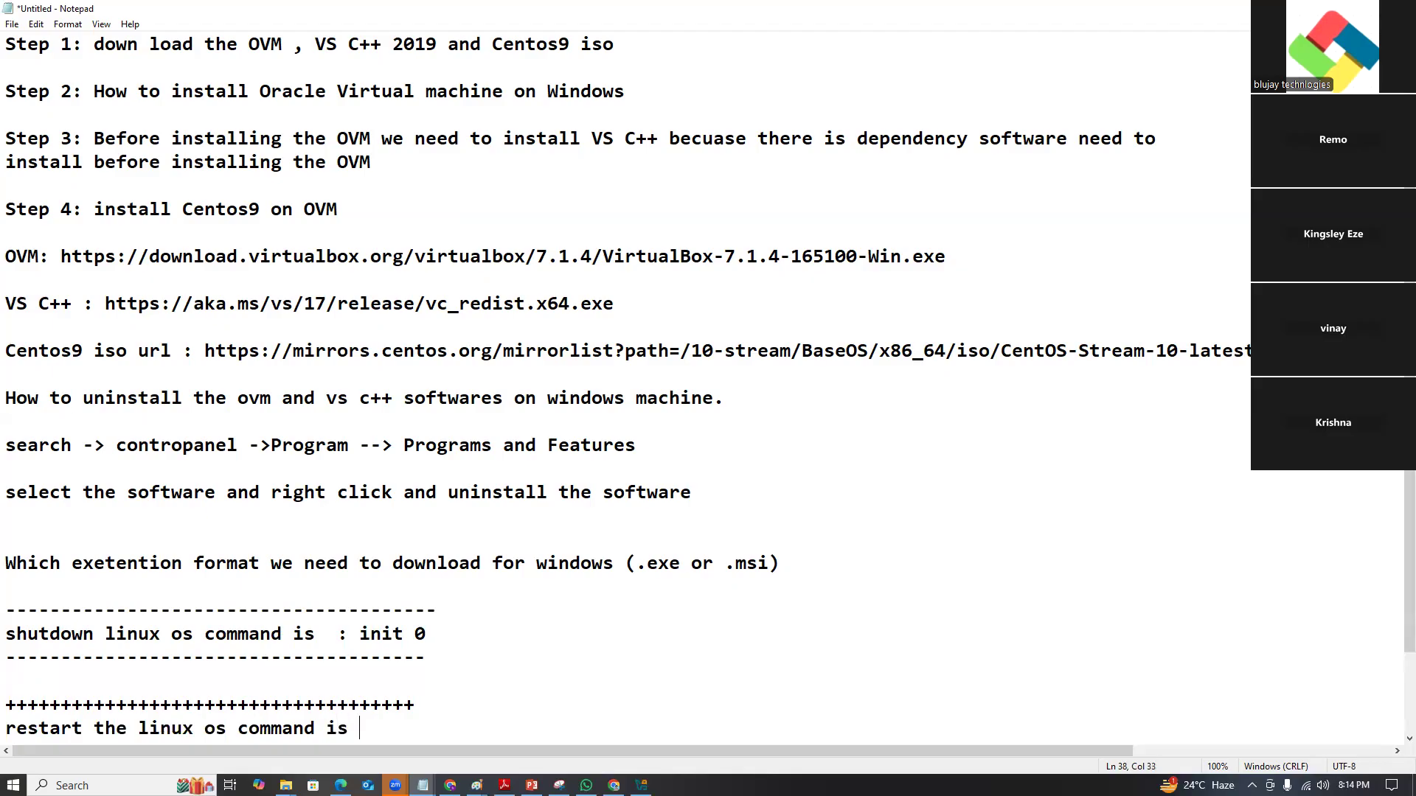
type(": init 6")
key("Up")
type("+++")
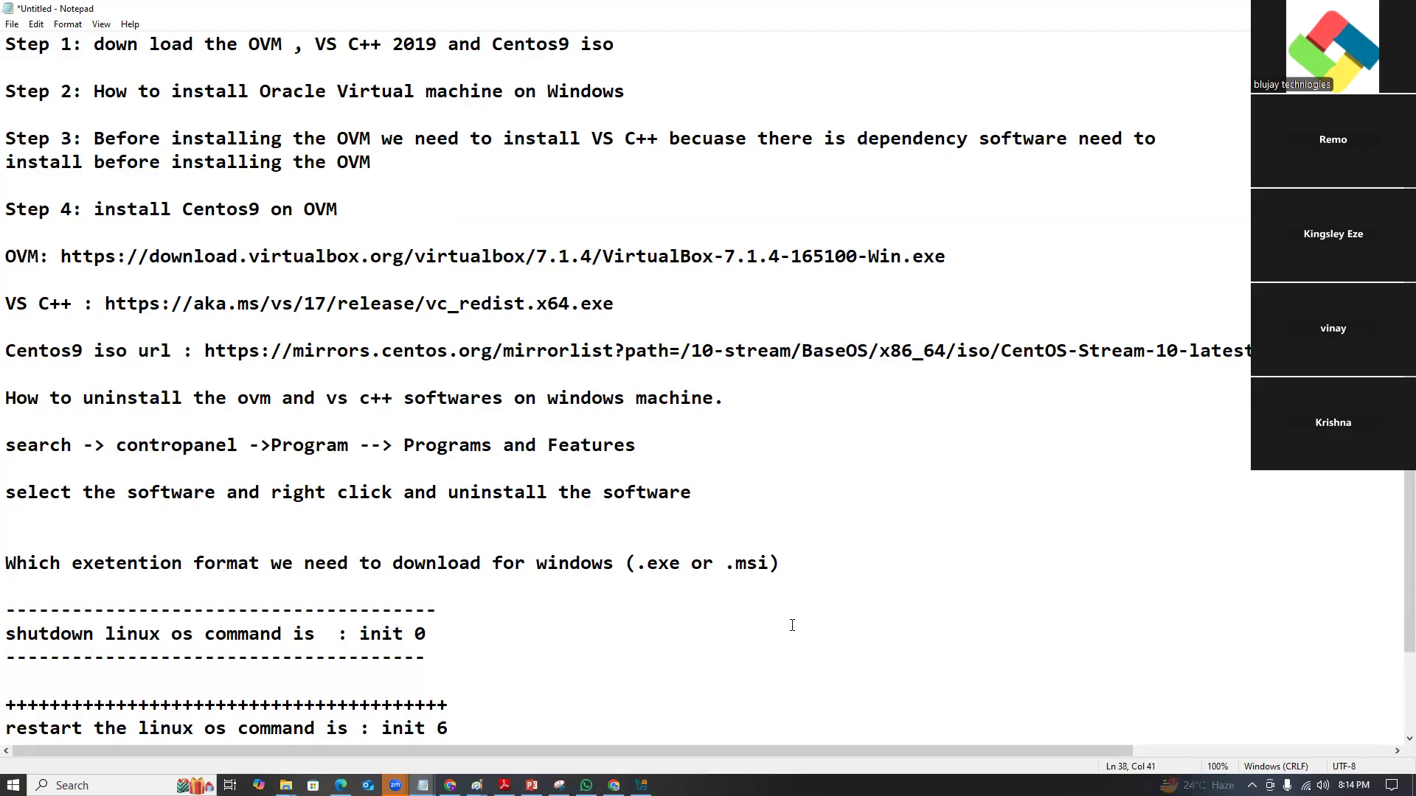
key("Return")
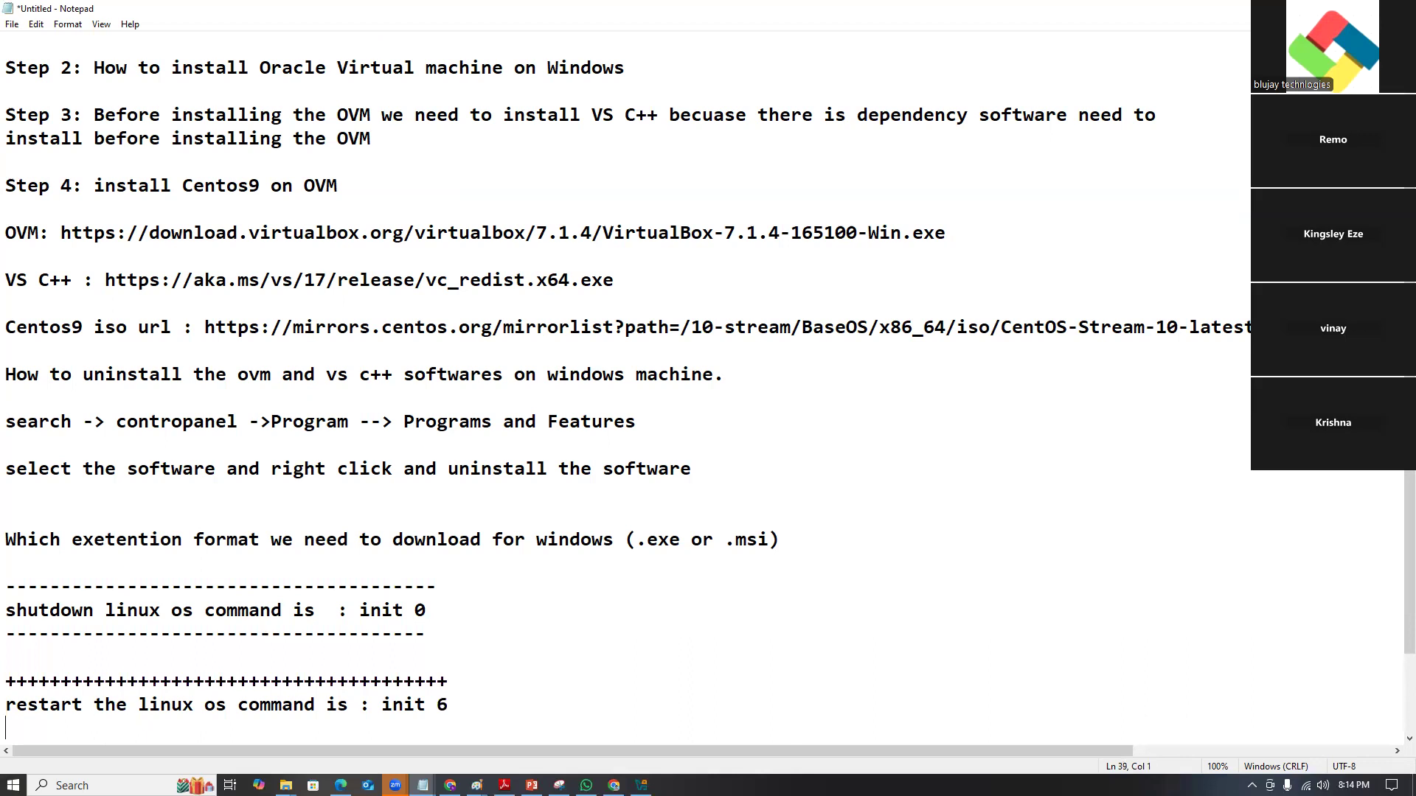
type("++++++++++++++++++++++++++++++")
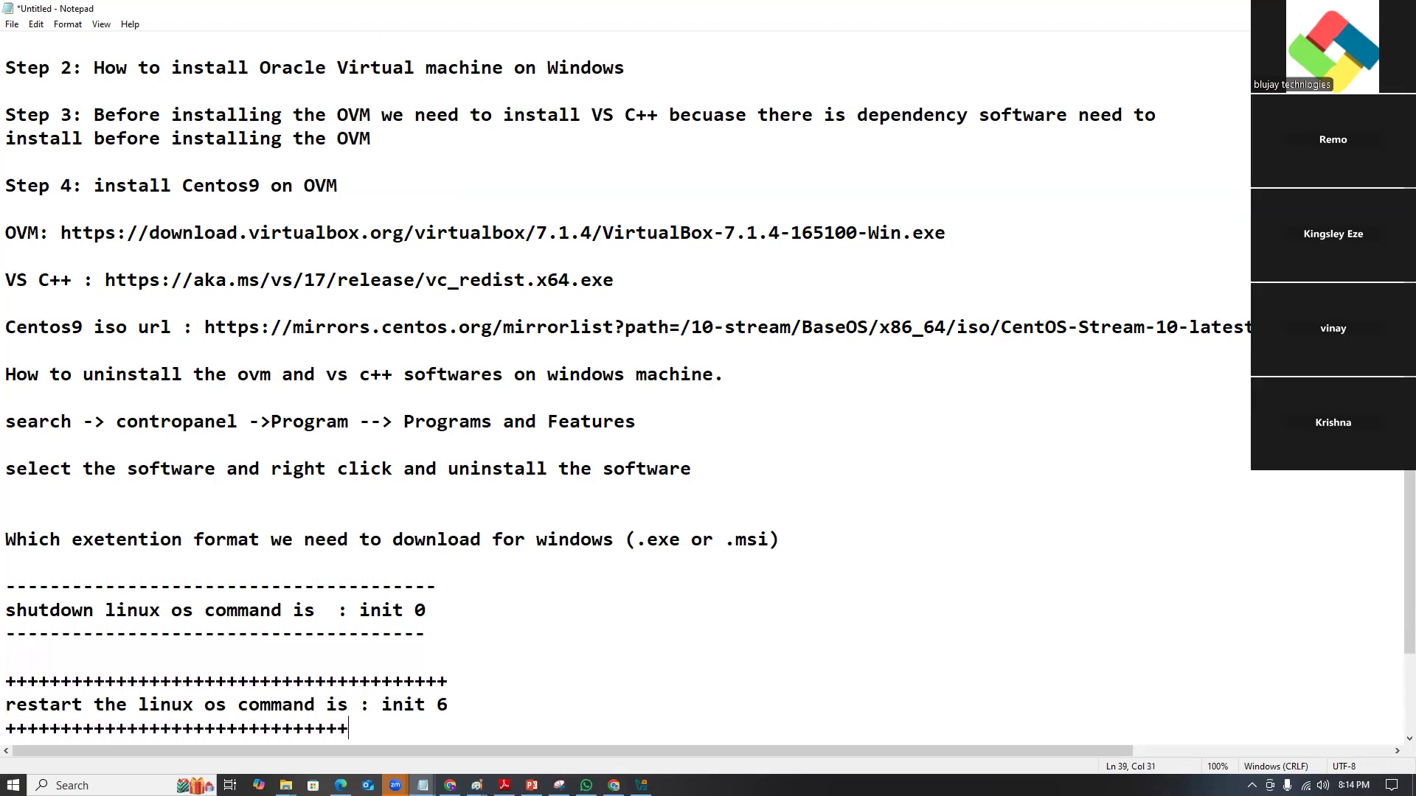
type("++++++++++")
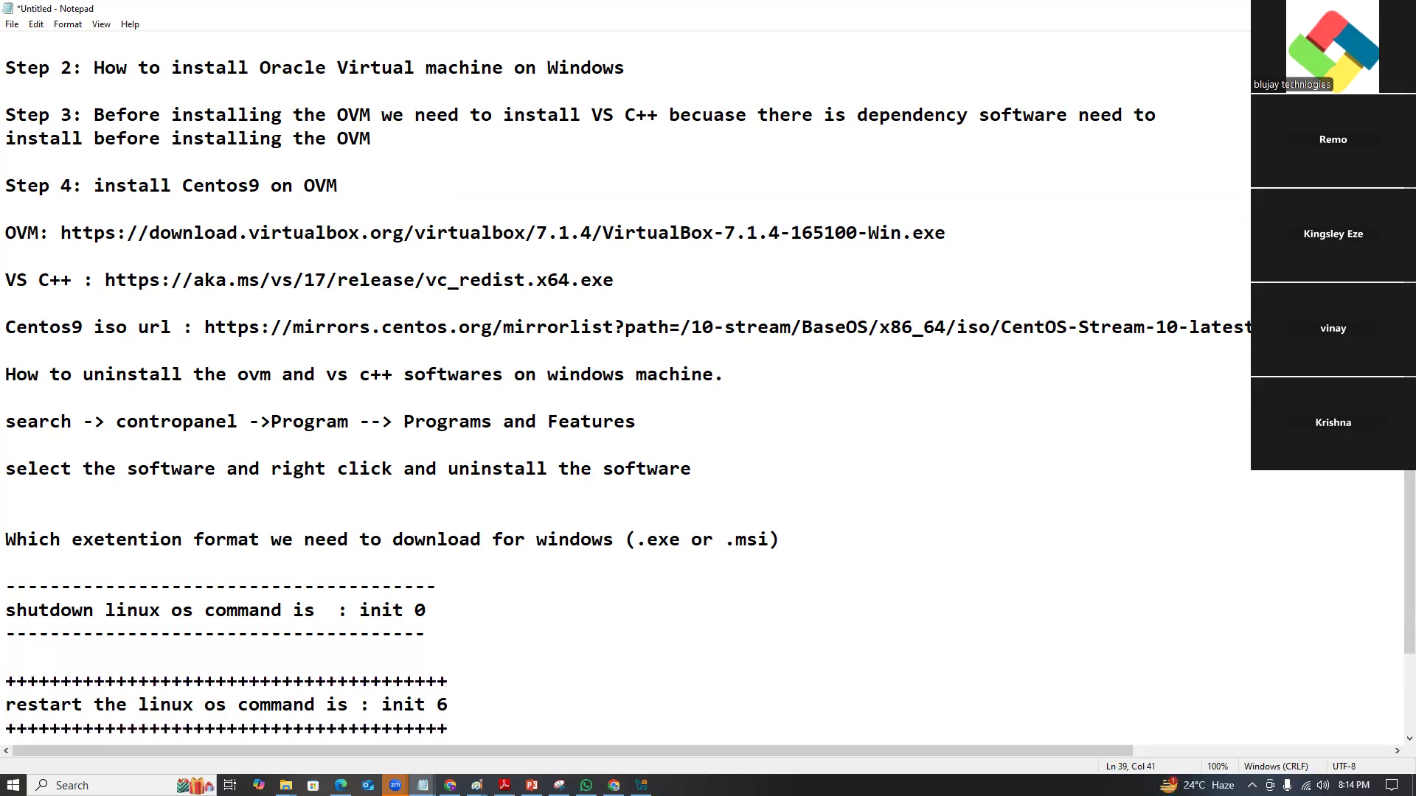
key("Return")
key("Return")
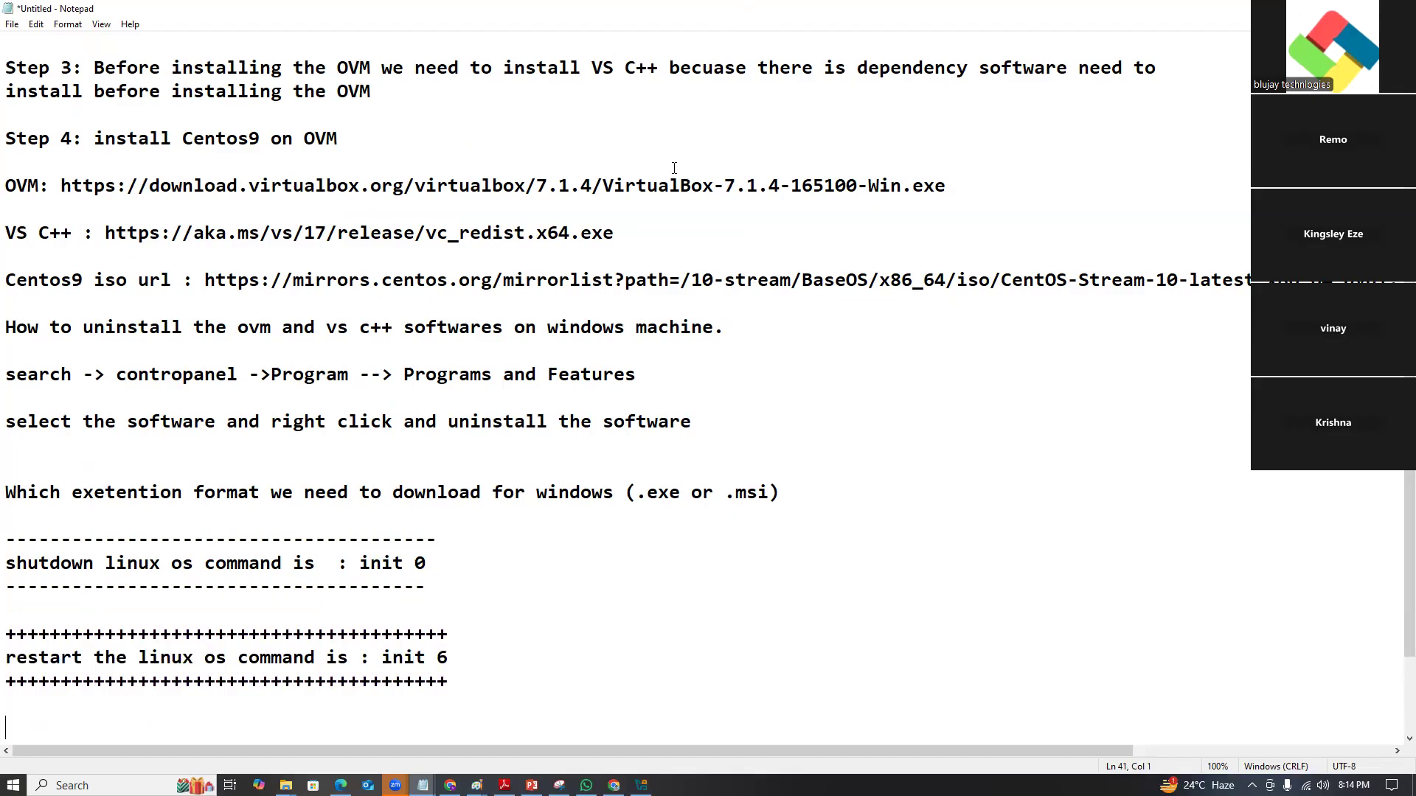
scroll(422, 488, "down", 2)
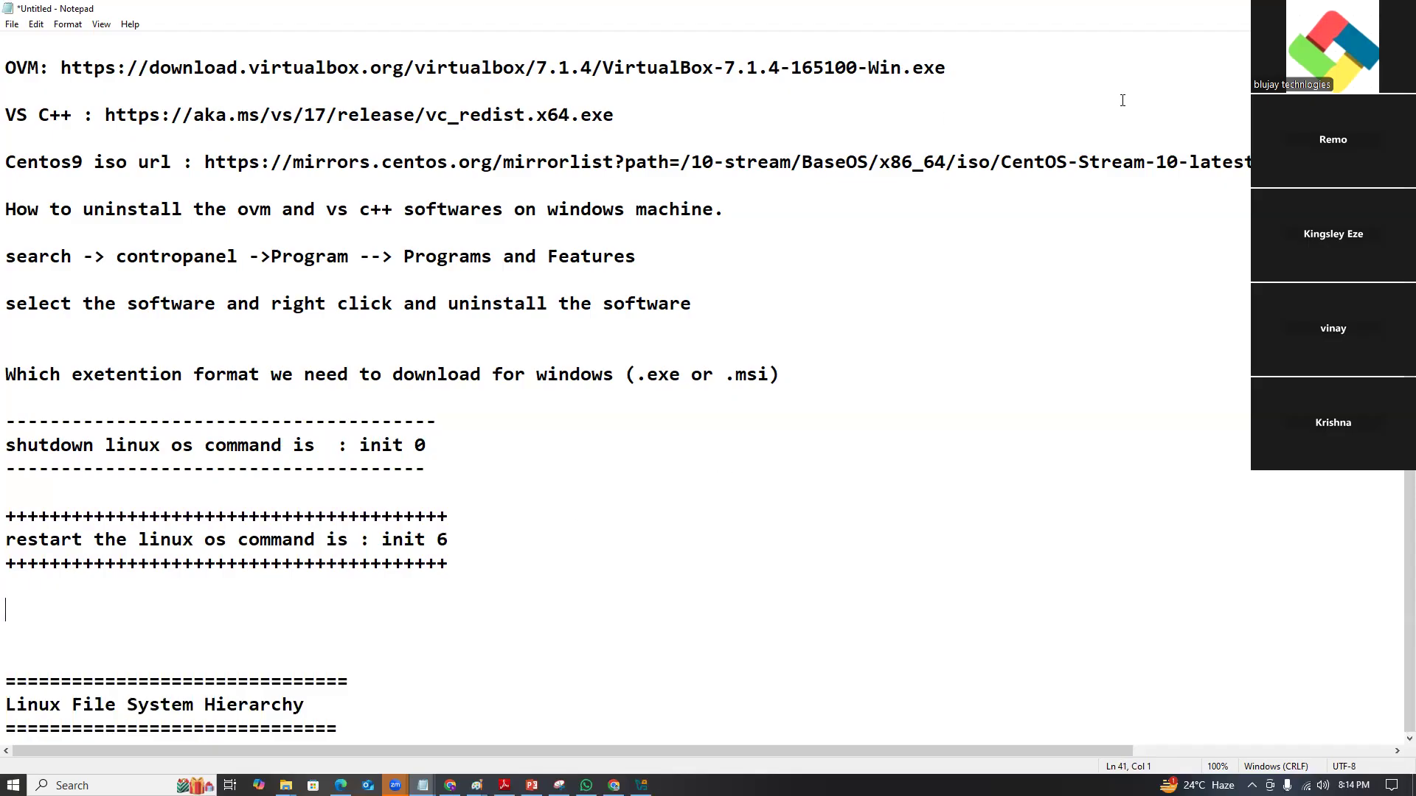
key("alt+Tab")
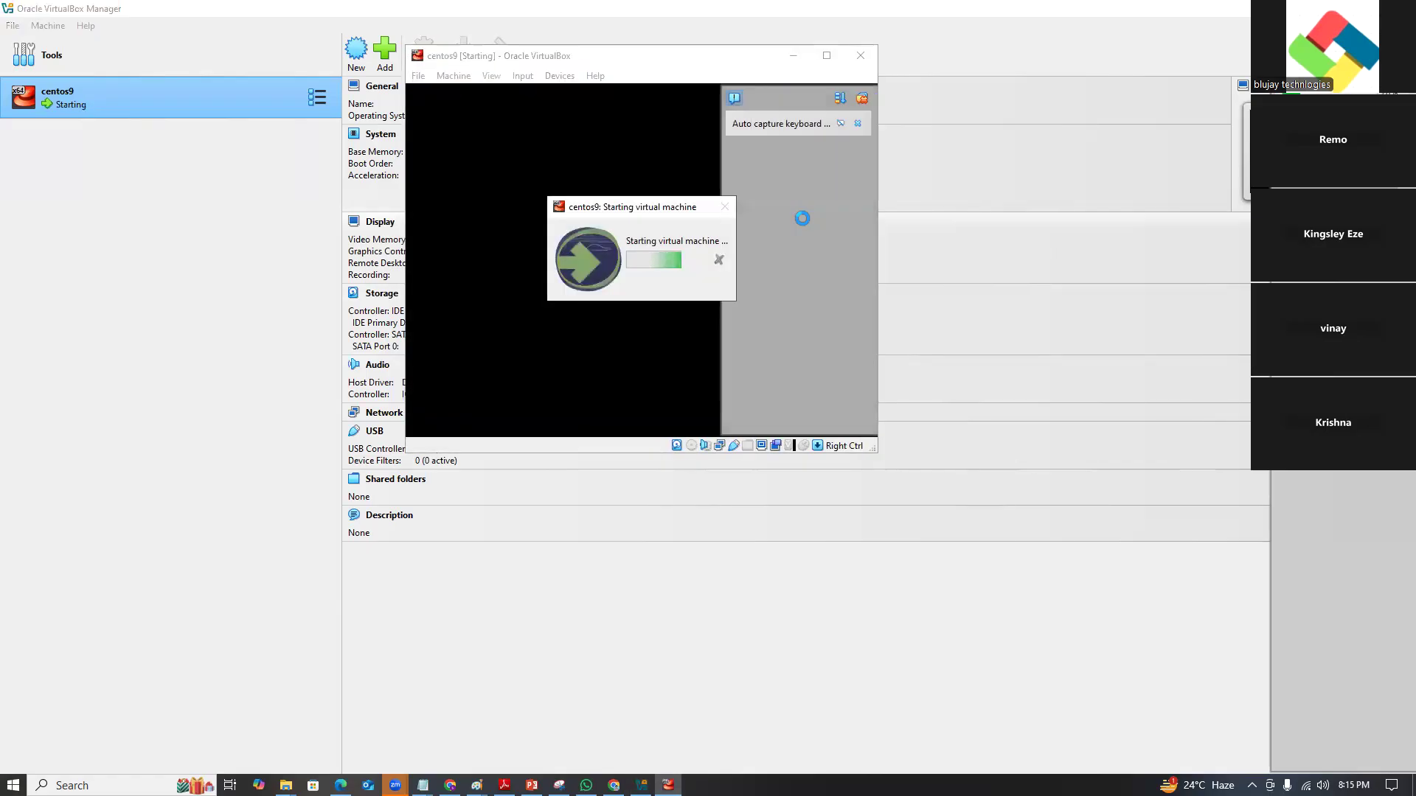
Dismiss the keyboard auto-capture and mouse integration notices and capture input in the booting centos9 console.
left_click(857, 123)
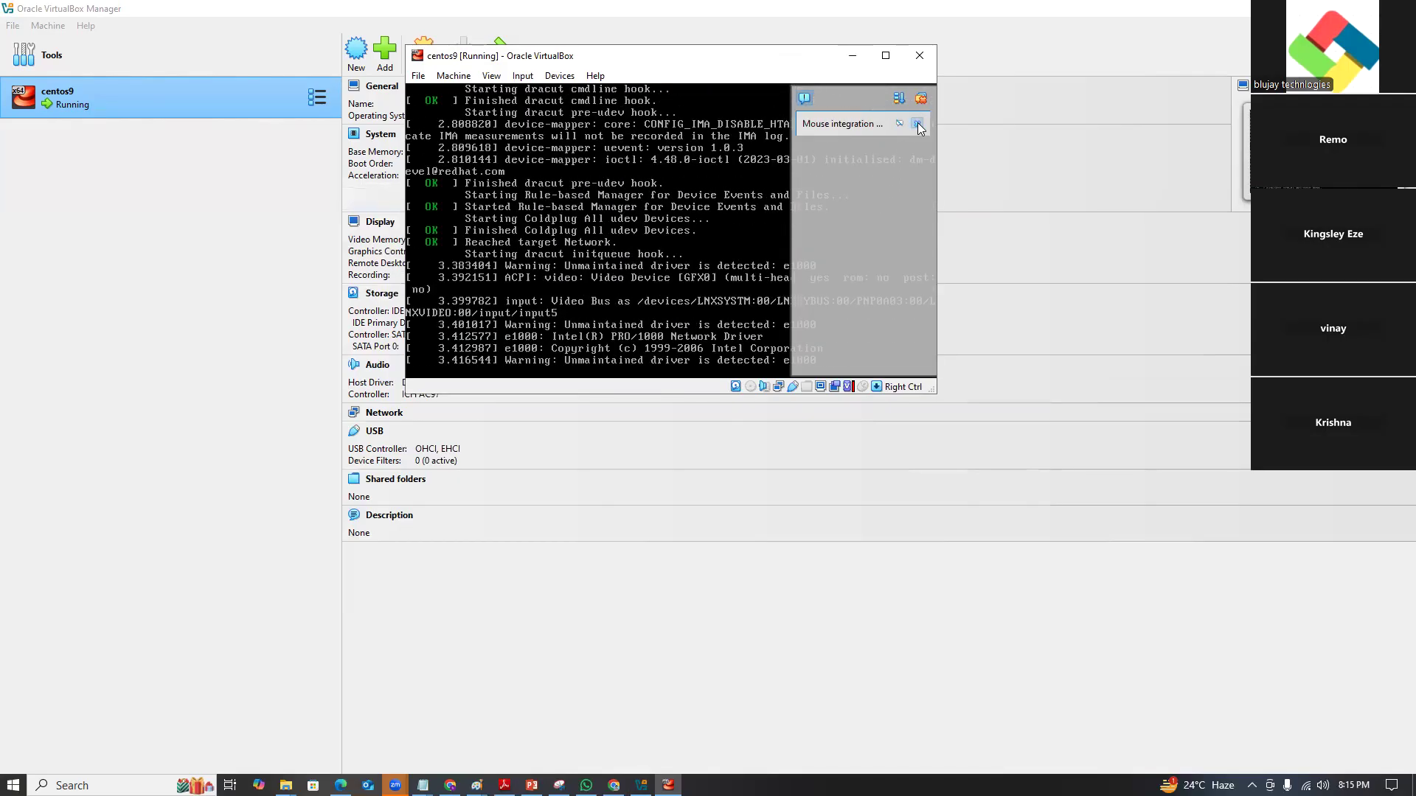
left_click(919, 123)
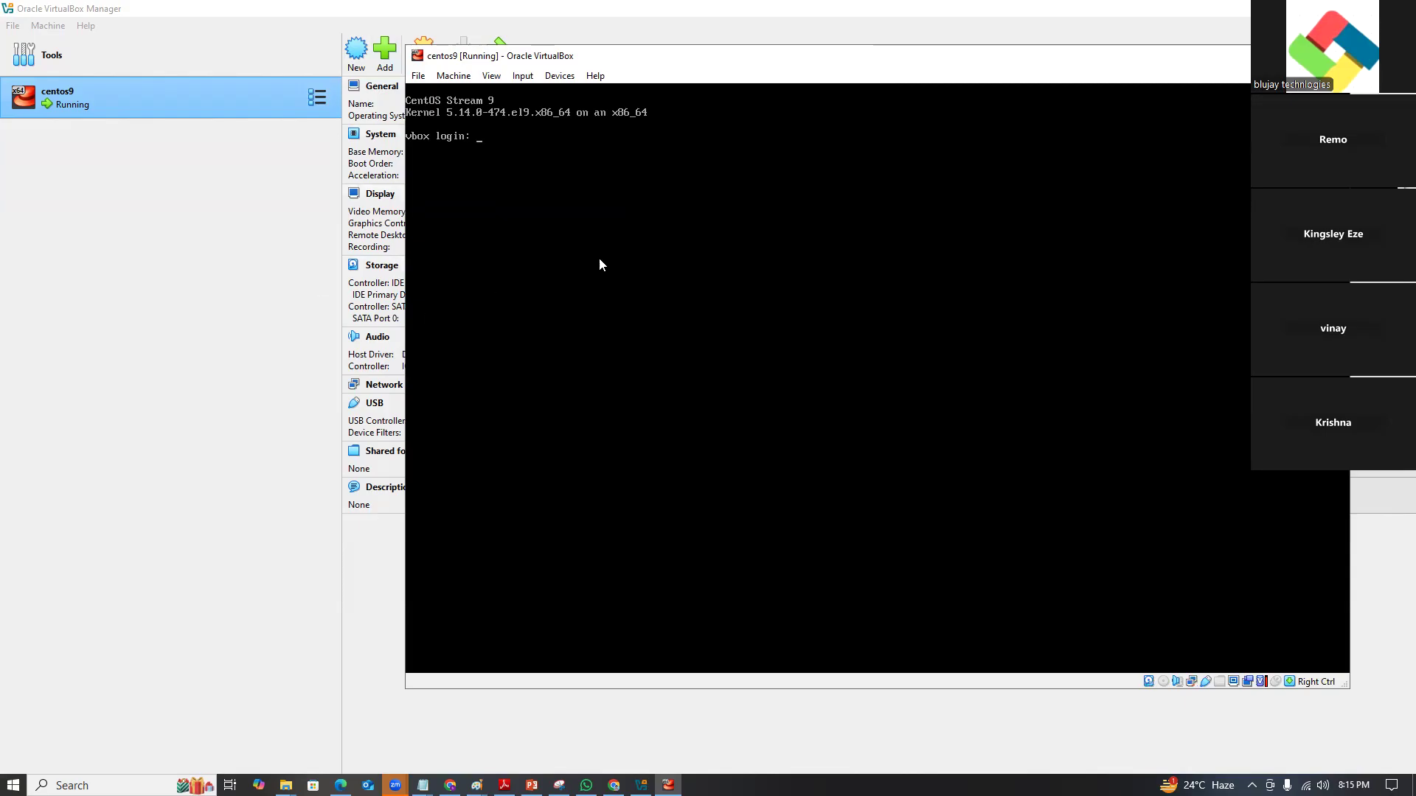
left_click(605, 217)
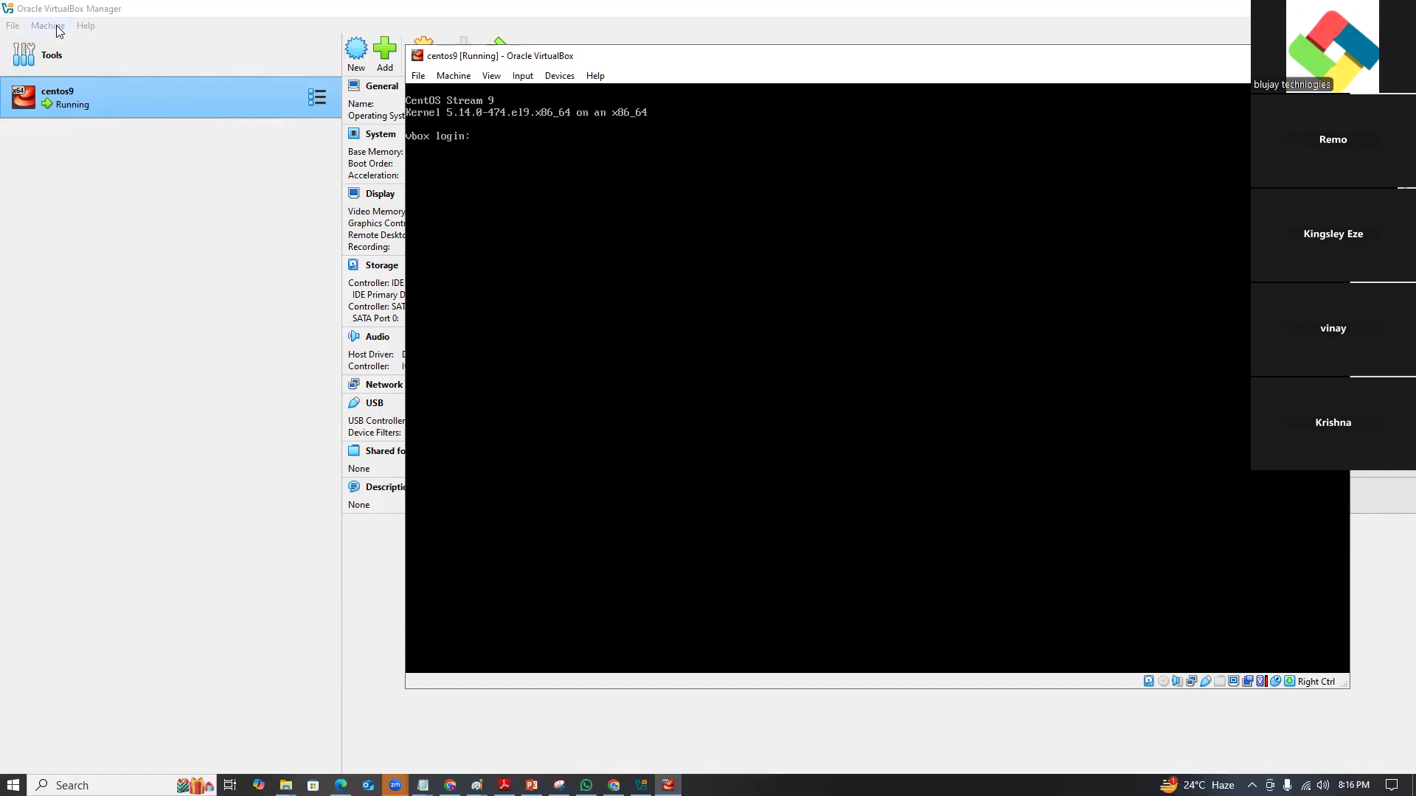
Log in as root, run ip a to list the network interfaces, then clear the screen.
type("root")
key("Return")
key("Return")
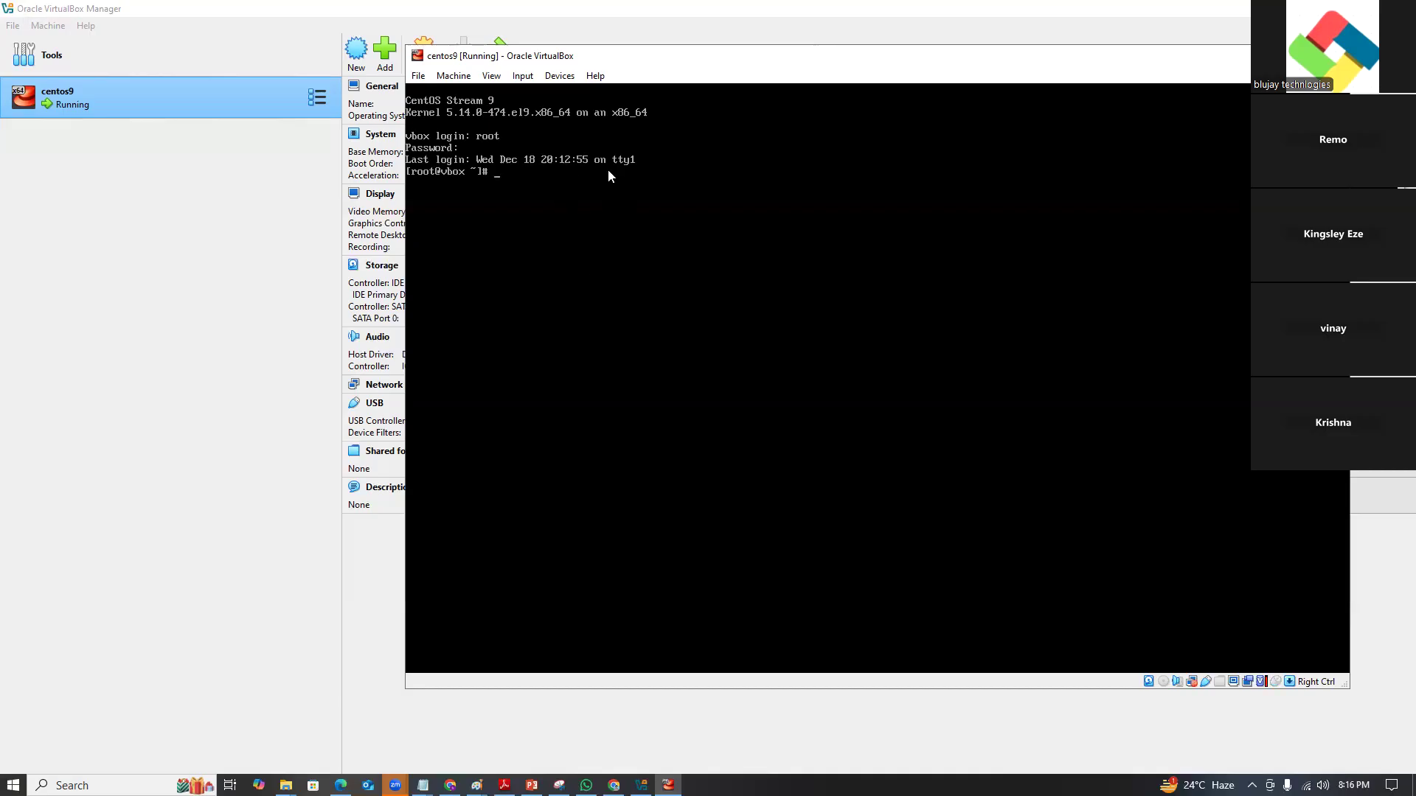
left_click(618, 239)
left_click(817, 278)
type("ip a")
key("Return")
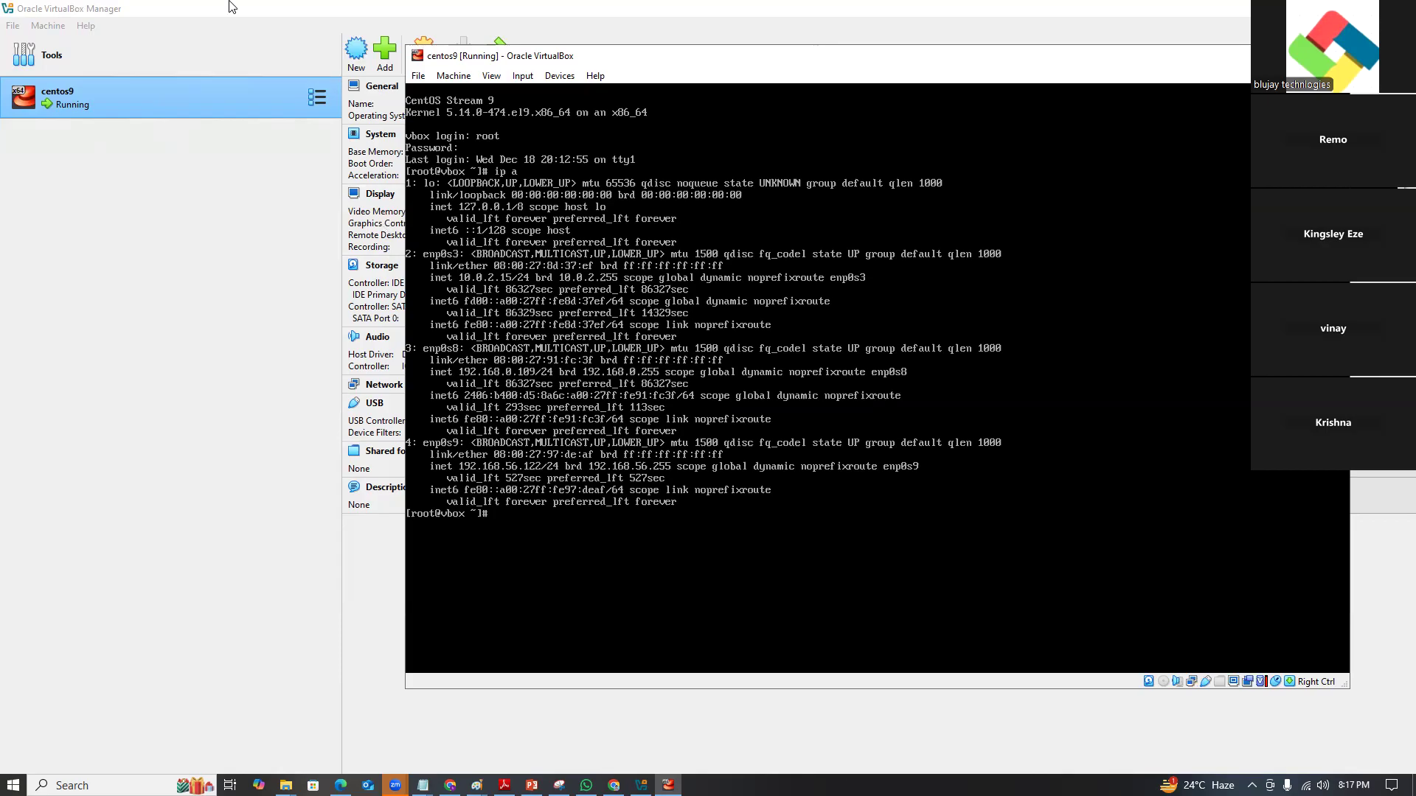
key("ctrl+l")
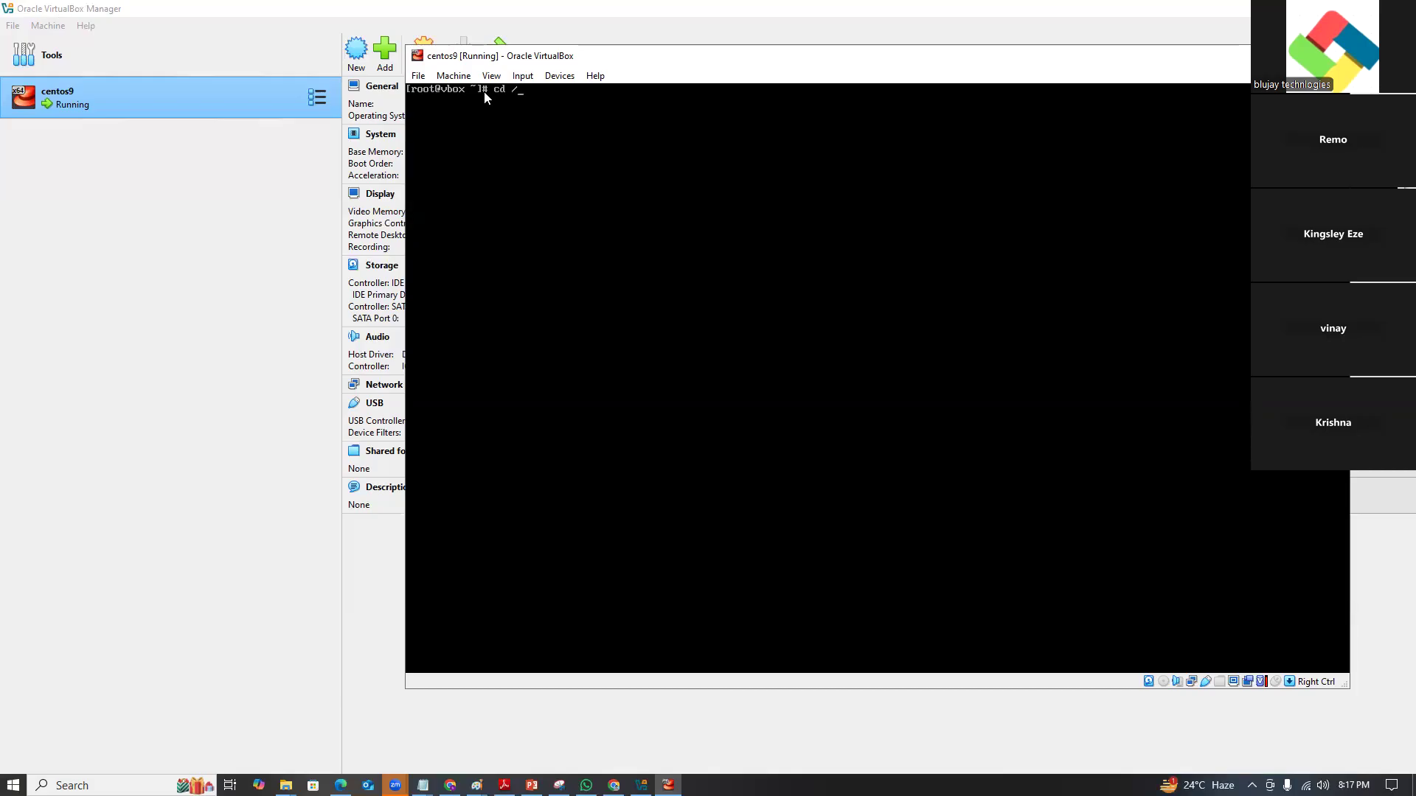
Run cd / and ls to list bin, boot, dev, etc, home, usr and var.
key("Return")
type("ls")
key("Return")
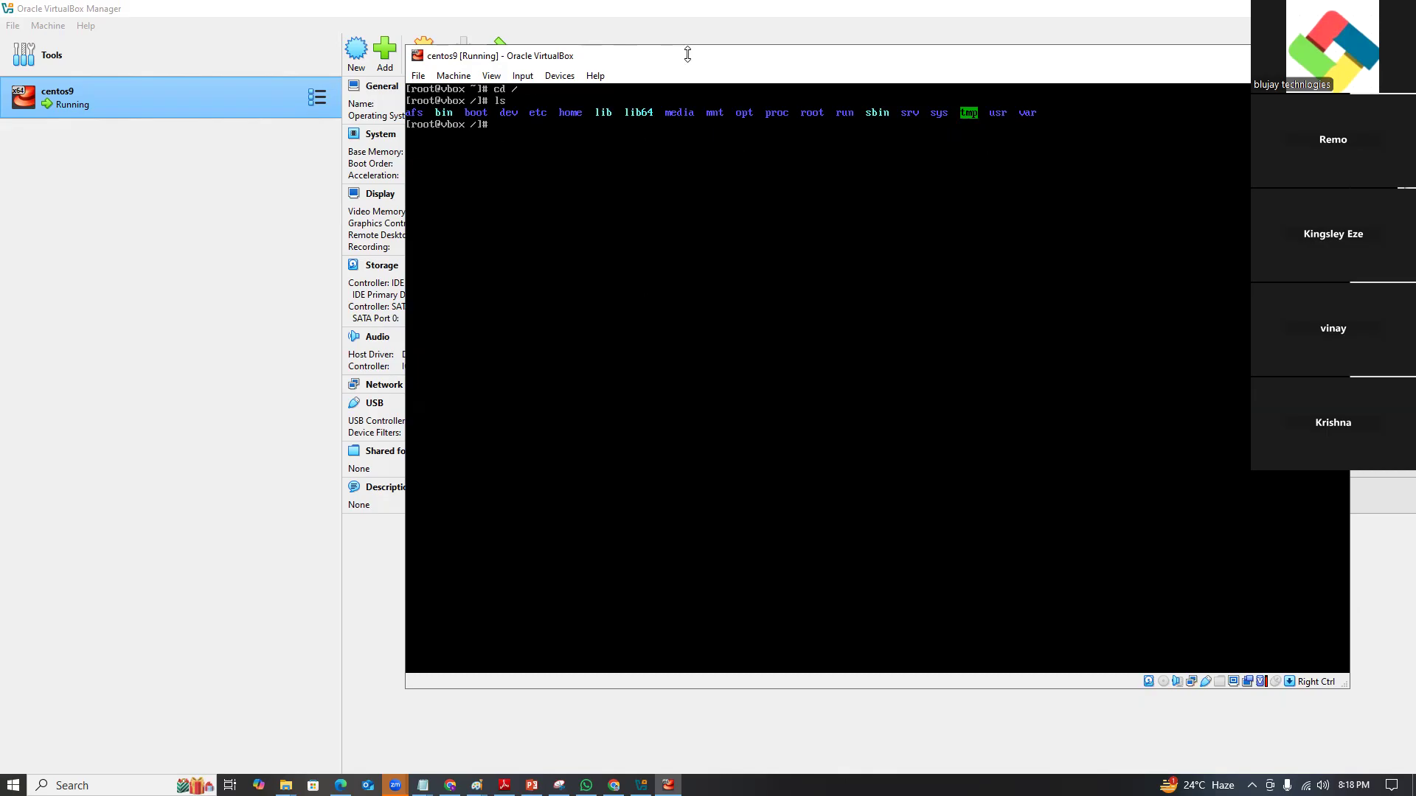
Open a new Chrome tab, then bring up the Chrome window with the VirtualBox 7.1.4 Downloads page.
left_click(614, 786)
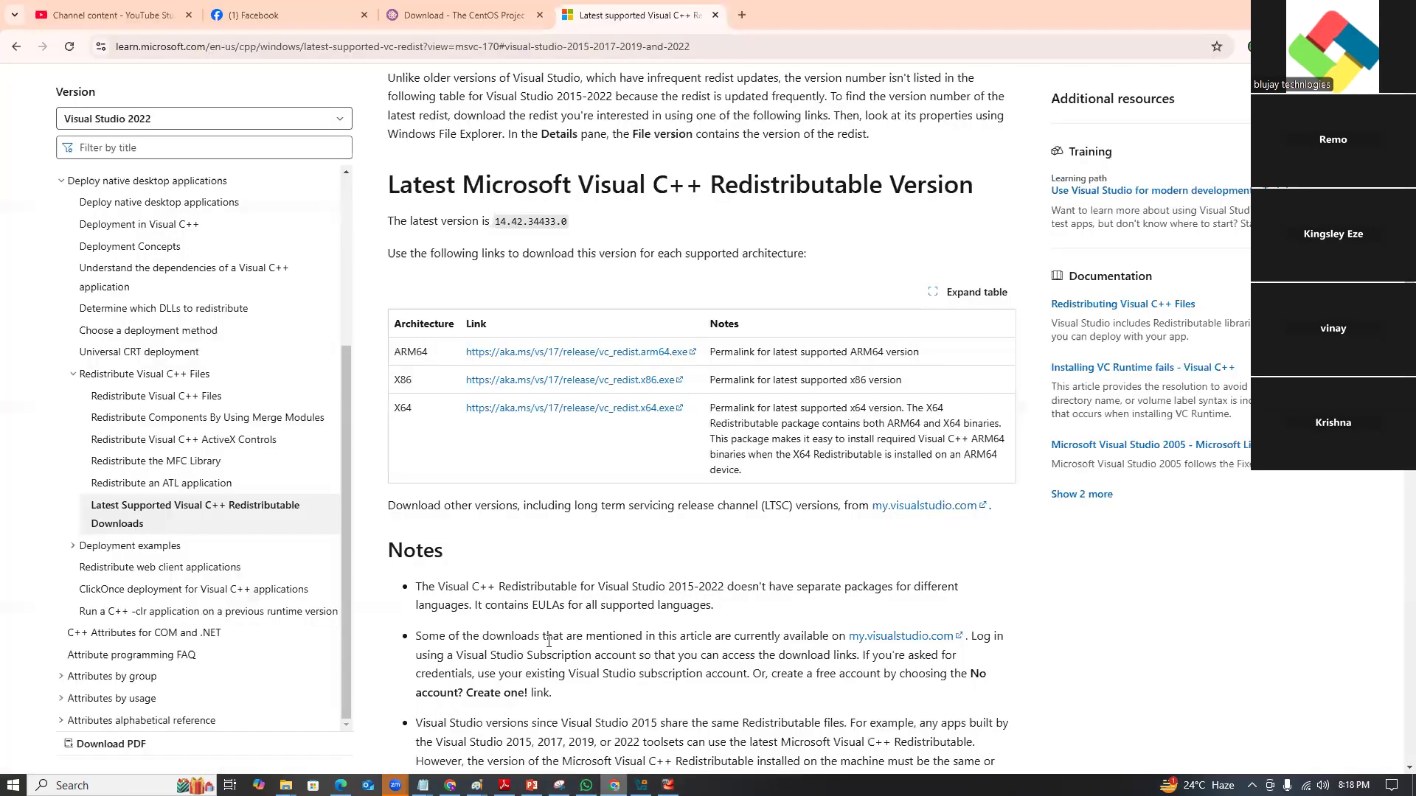
left_click(744, 20)
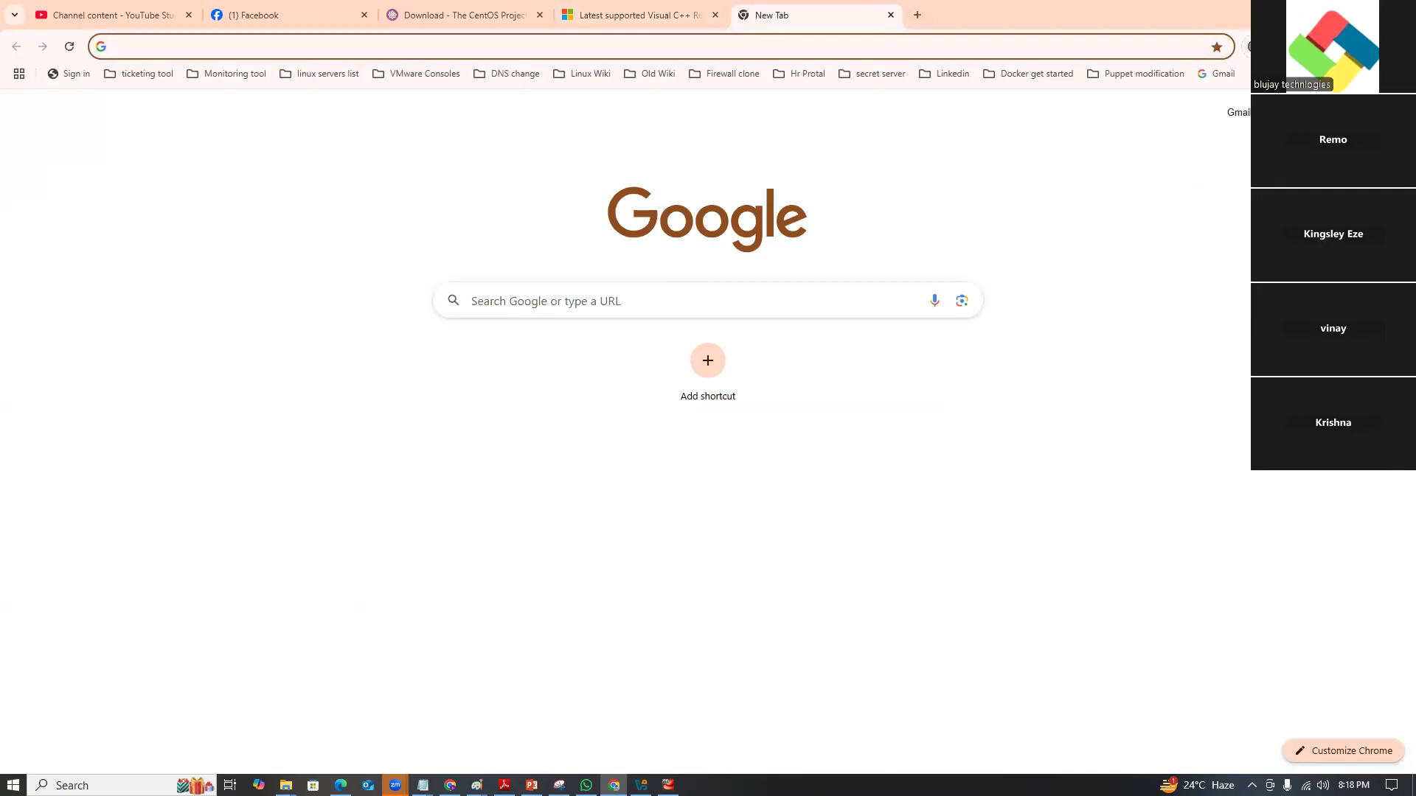
key("alt+Tab")
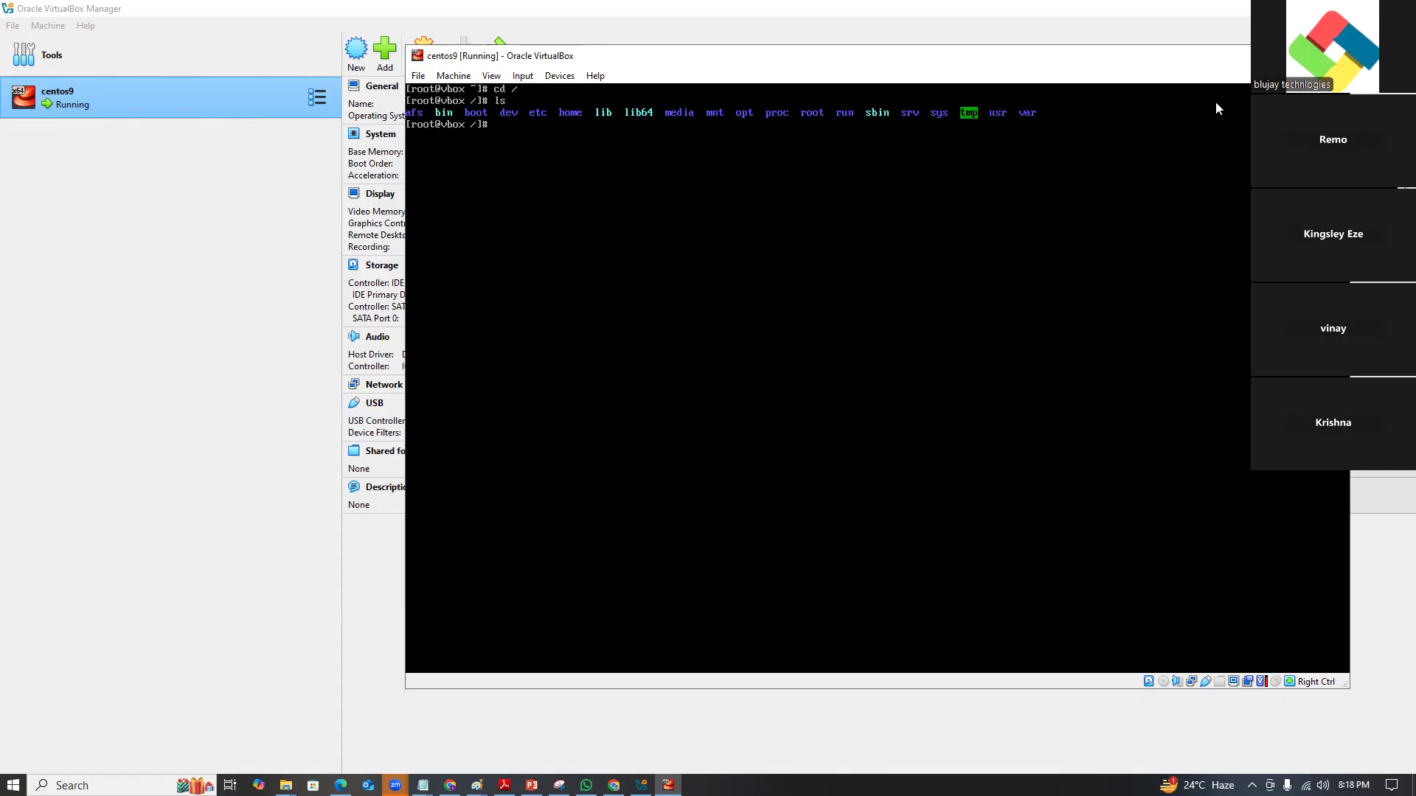
left_click(450, 785)
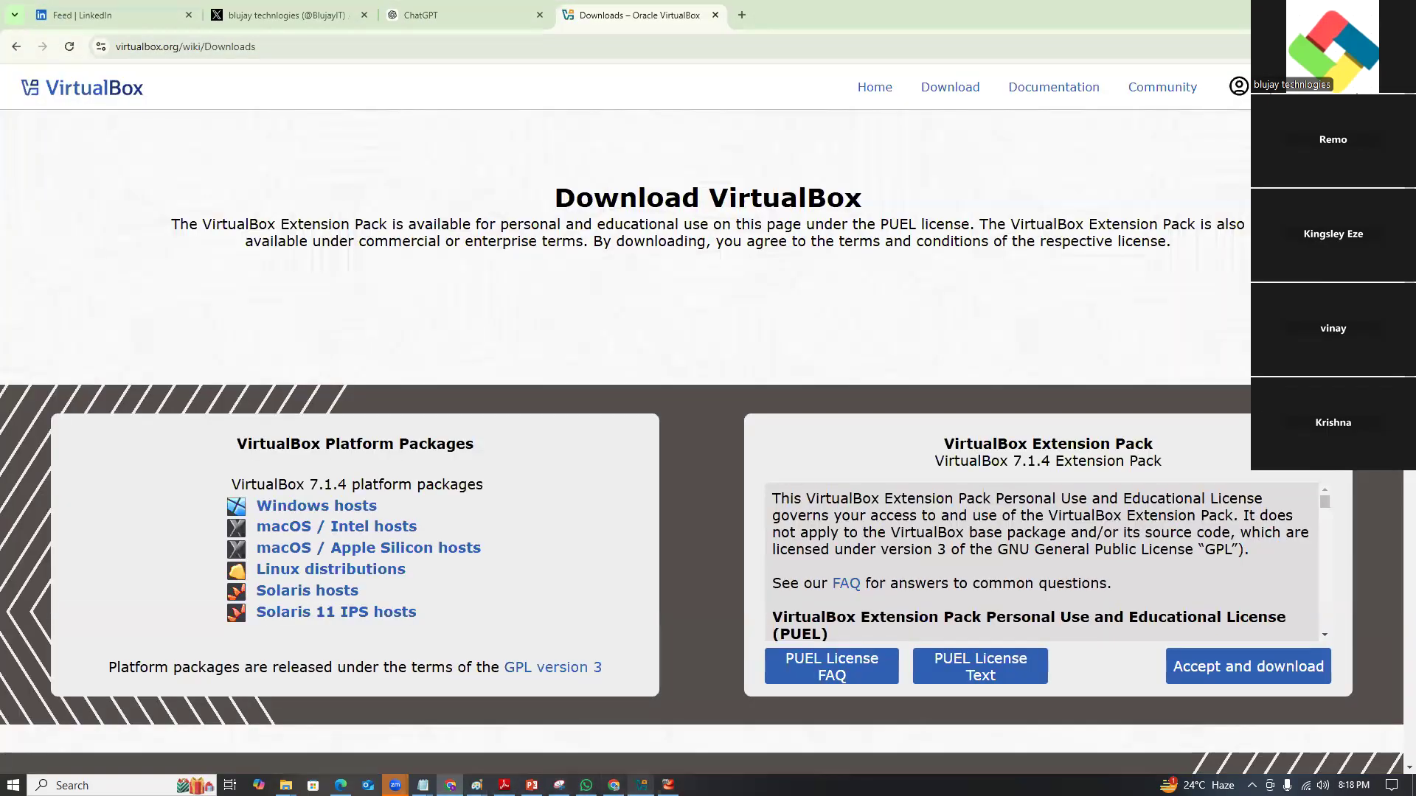
Switch to the third Untitled Notepad window and insert four blank lines under the Linux File System Hierarchy heading.
mouse_move(422, 783)
left_click(560, 756)
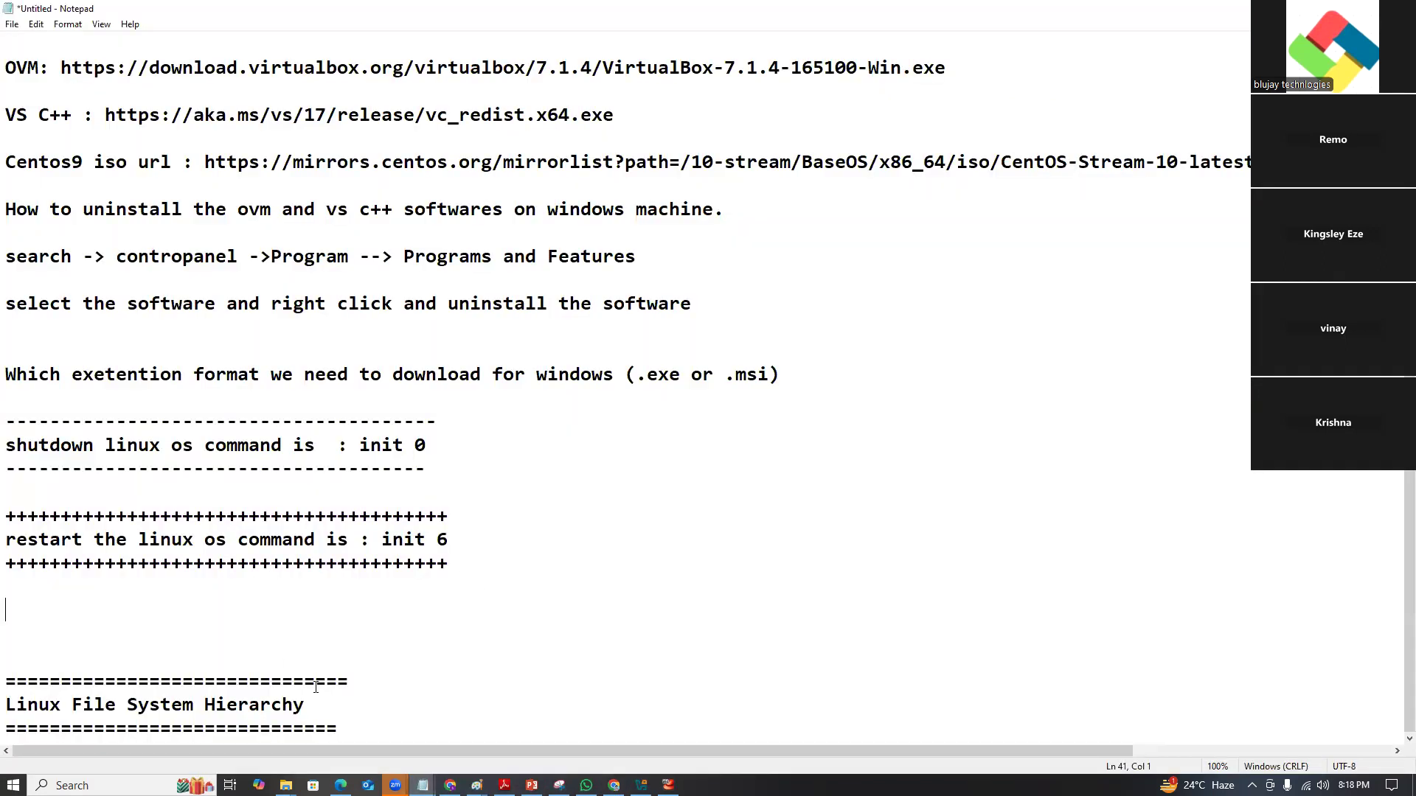
key("Return")
key("Return")
key("Return")
key("Return")
key("Return")
key("Return")
key("Return")
key("Return")
key("Return")
key("Return")
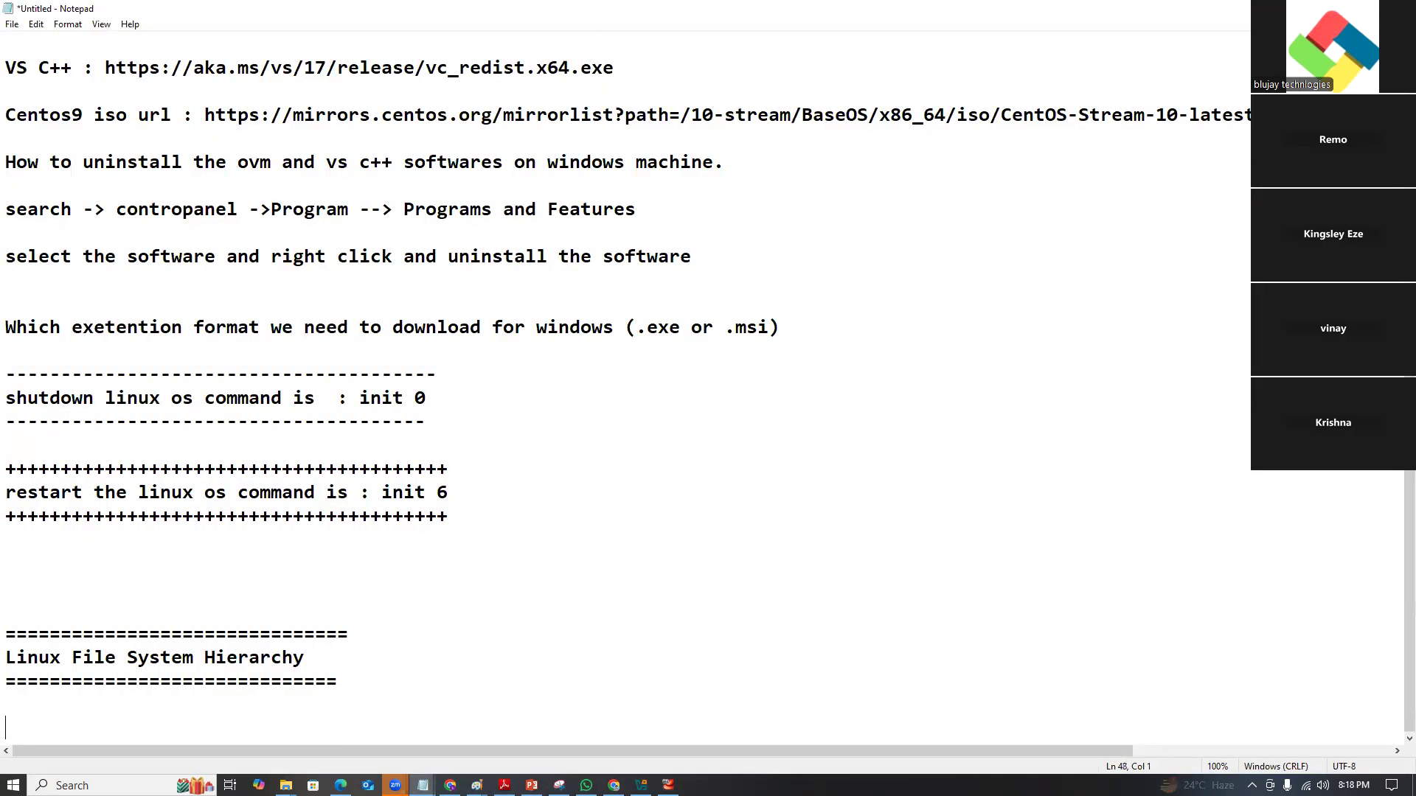
key("Return")
key("Return")
key("Return")
key("Return")
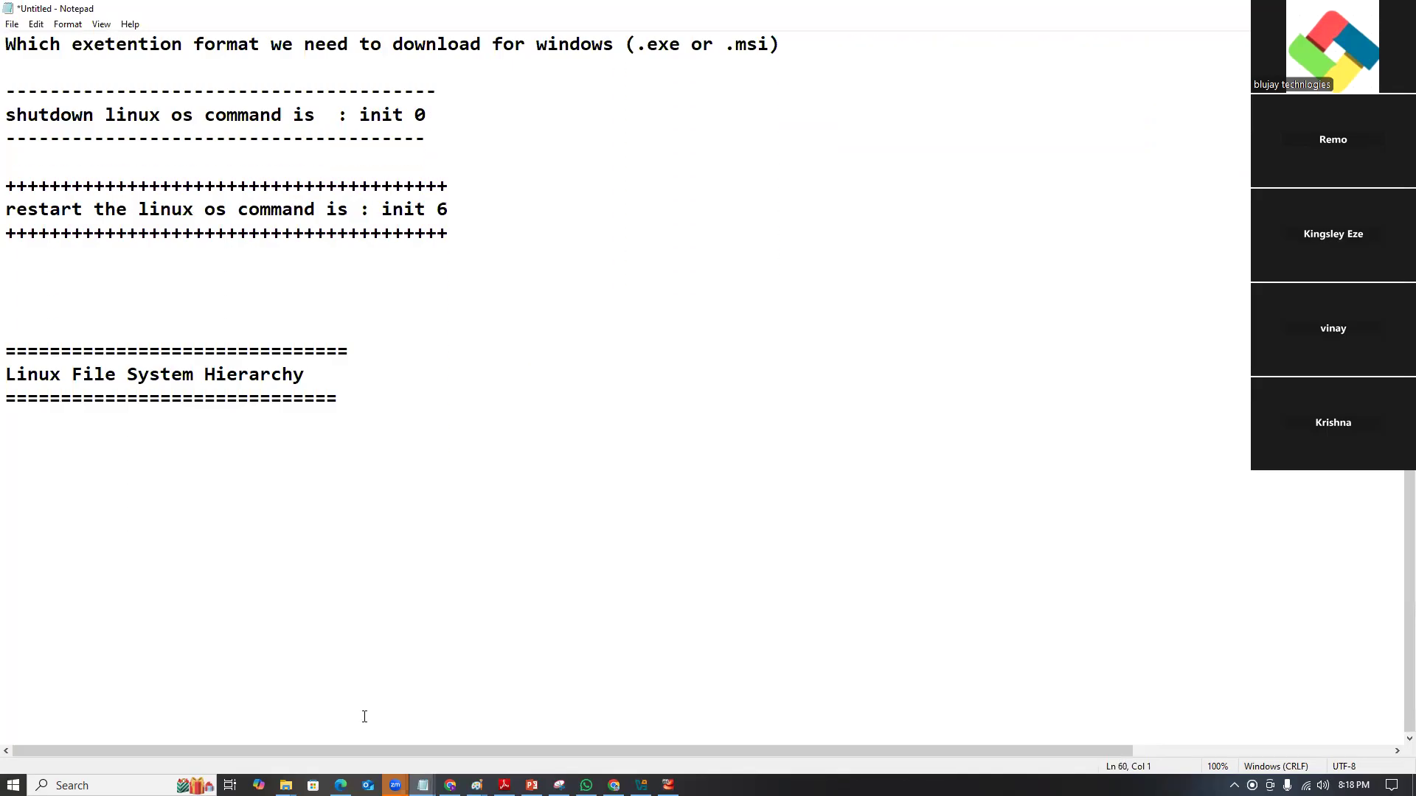
key("Return")
key("Return")
key("Return")
key("Return")
key("Return")
key("Return")
key("Return")
key("Return")
key("Return")
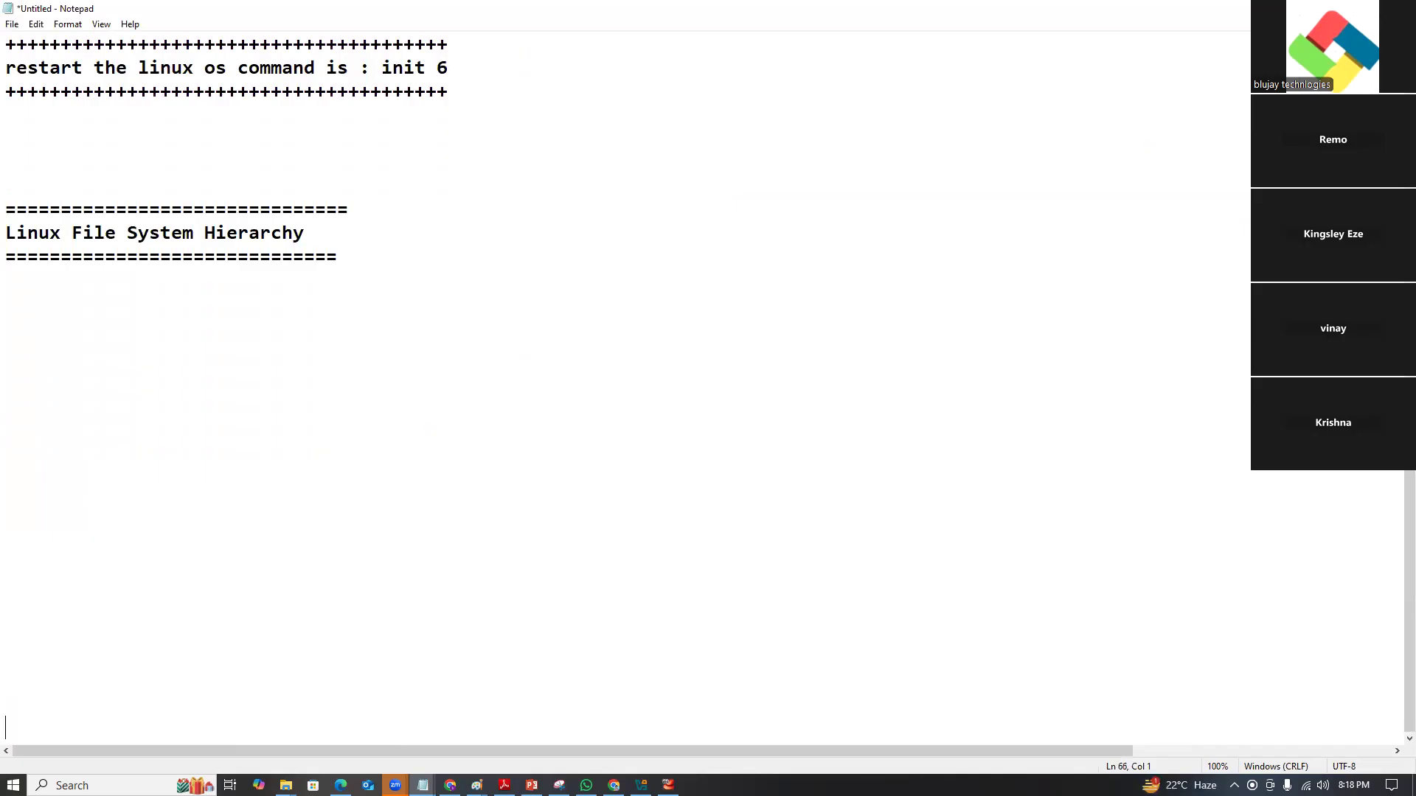
key("Return")
key("Return")
key("Return")
key("Return")
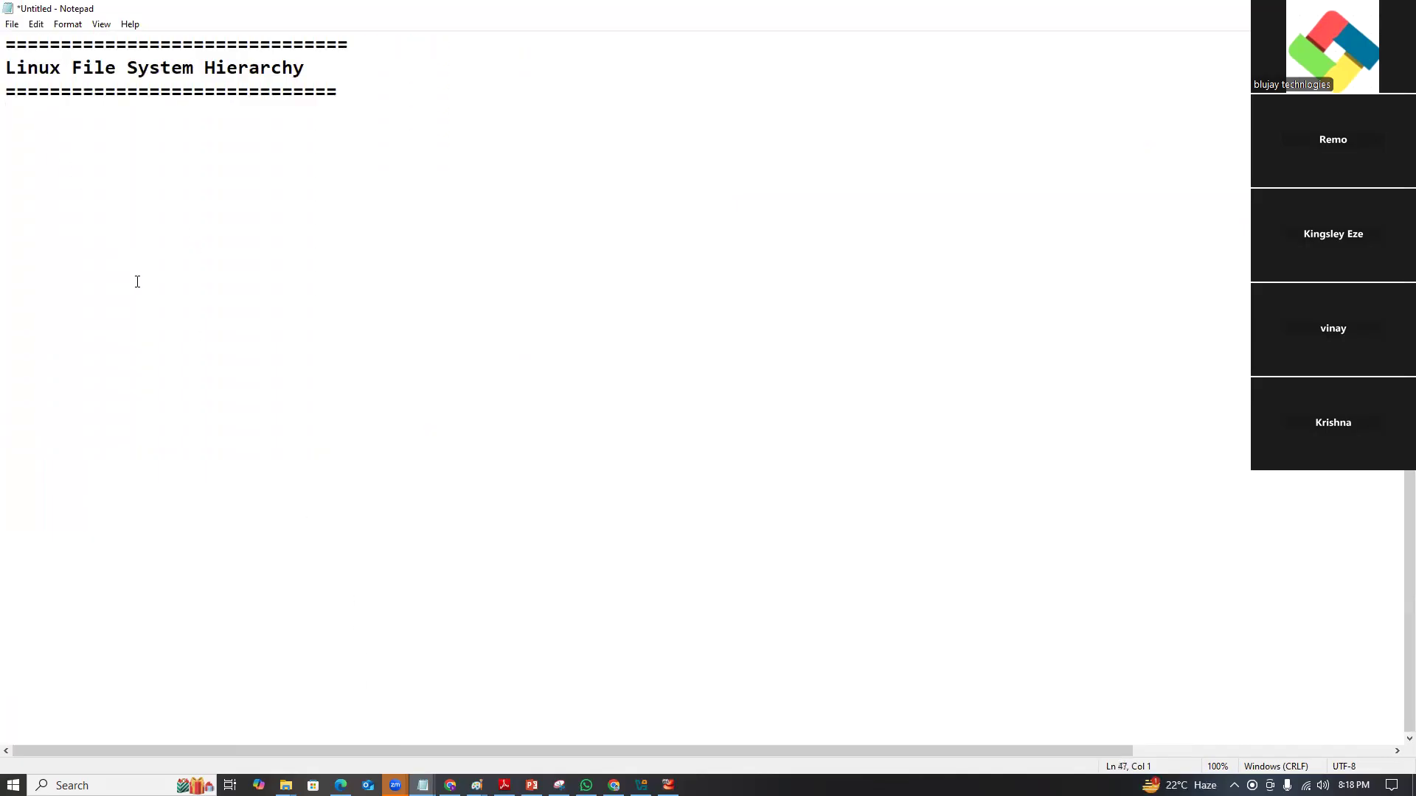
Search Google for 'Linux file system hierarchy' in a new tab and show image results.
left_click(450, 786)
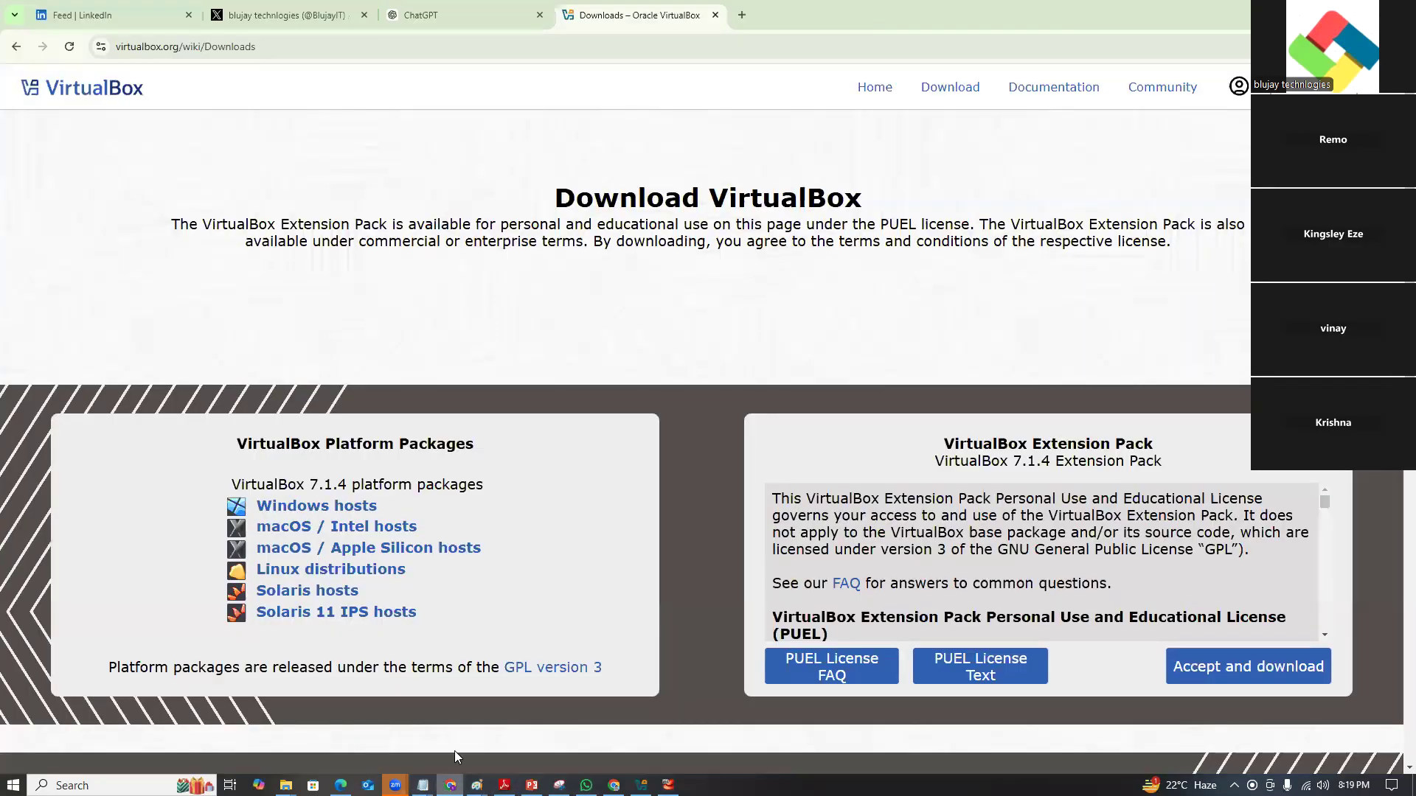
left_click(741, 16)
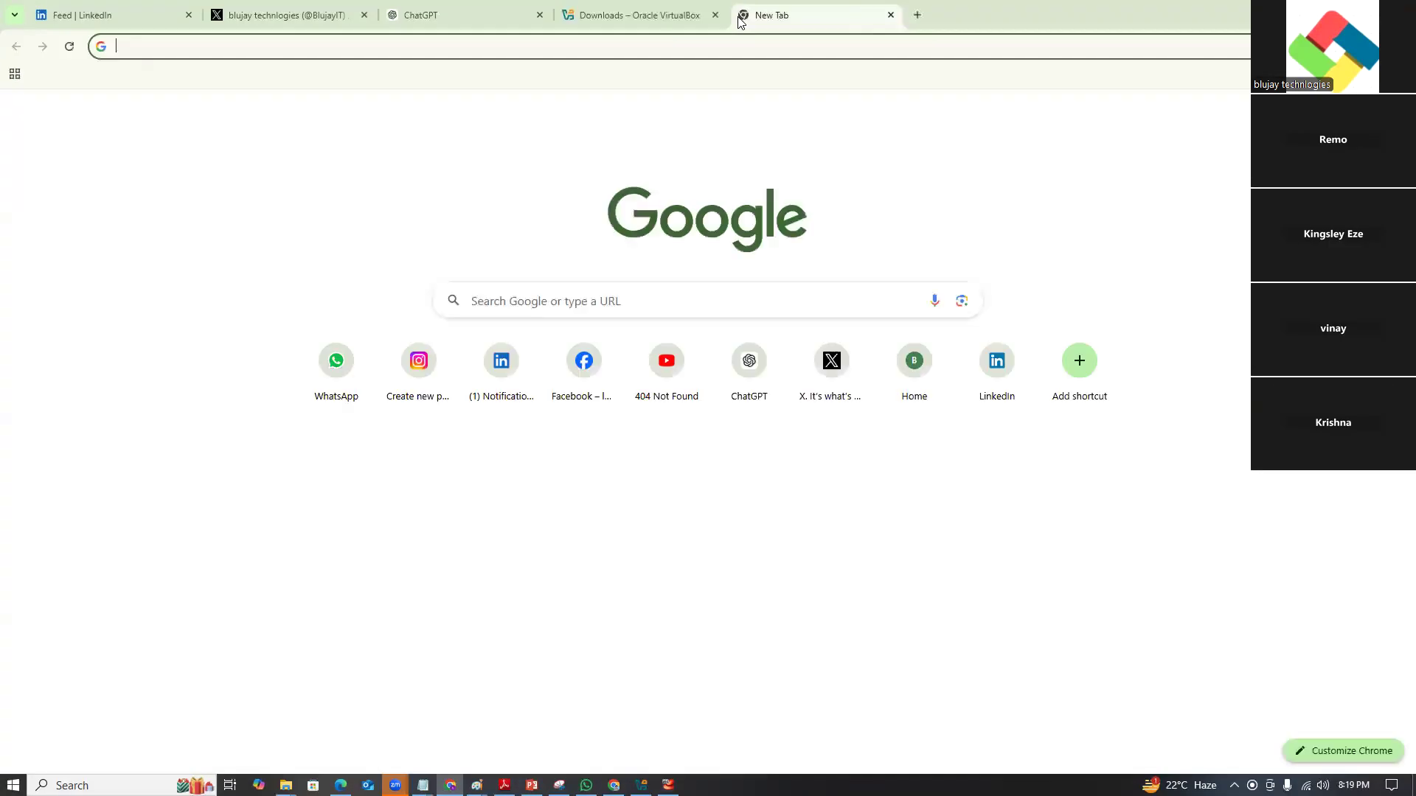
type("Linux file system hi")
key("Return")
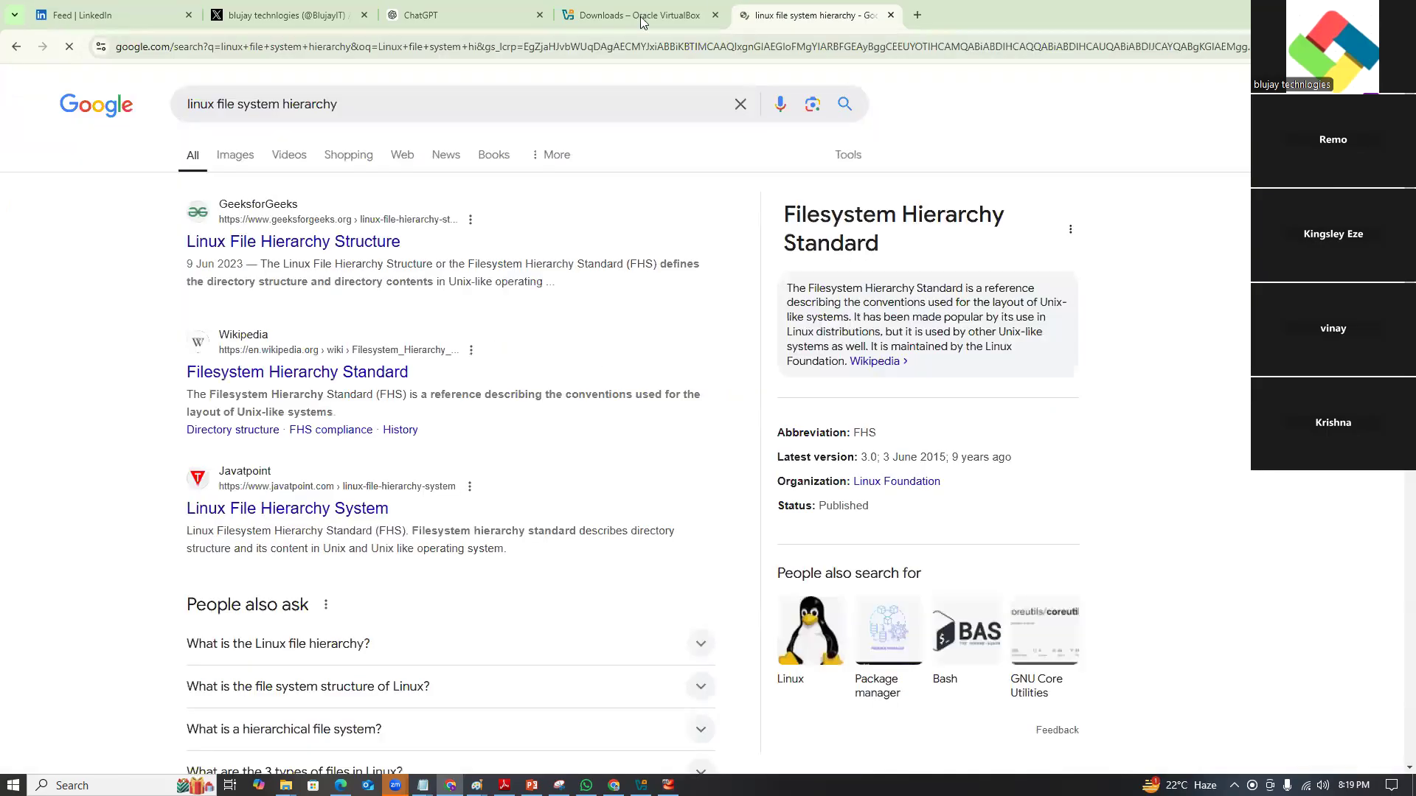
left_click(224, 153)
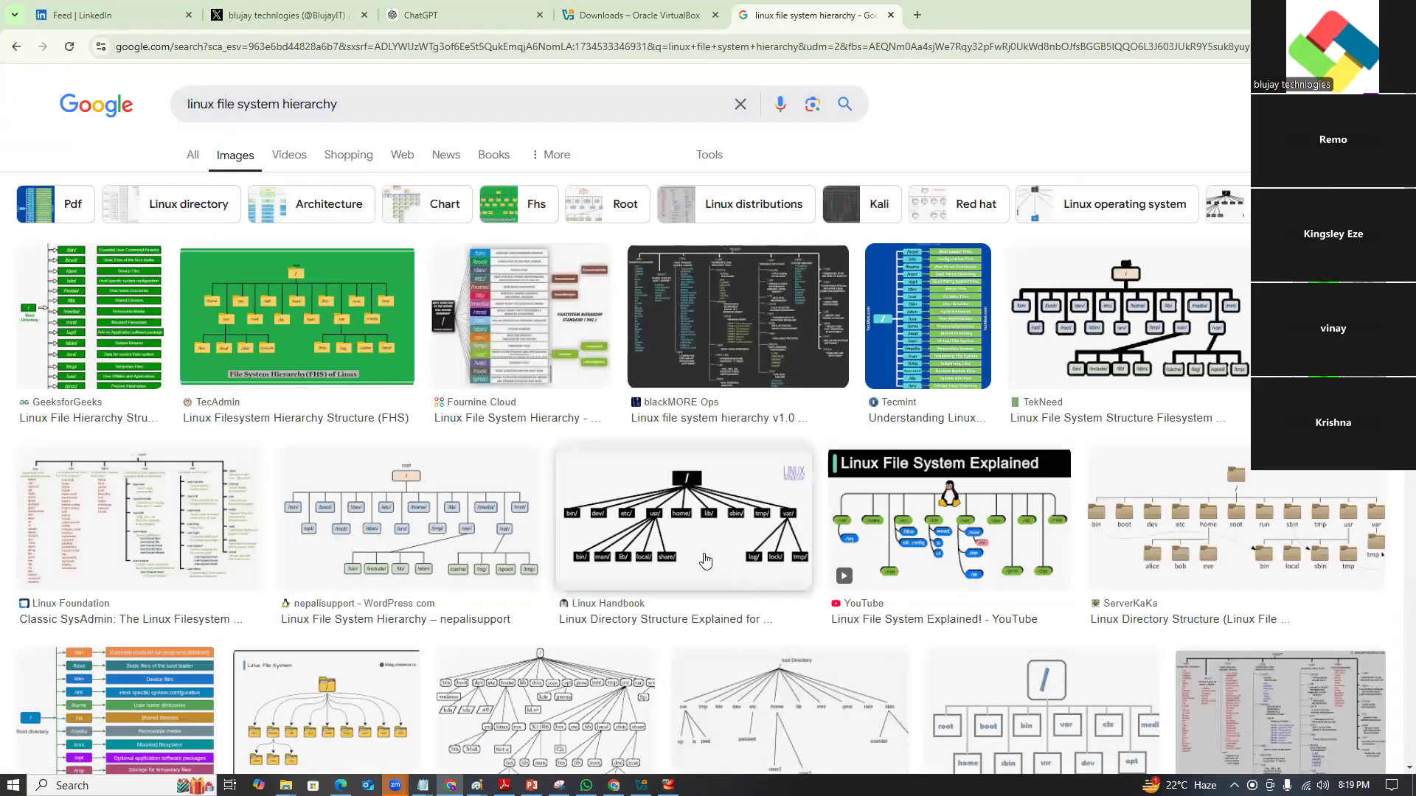
Open the nepalisupport hierarchy article and scroll to its root directory tree diagram.
left_click(439, 525)
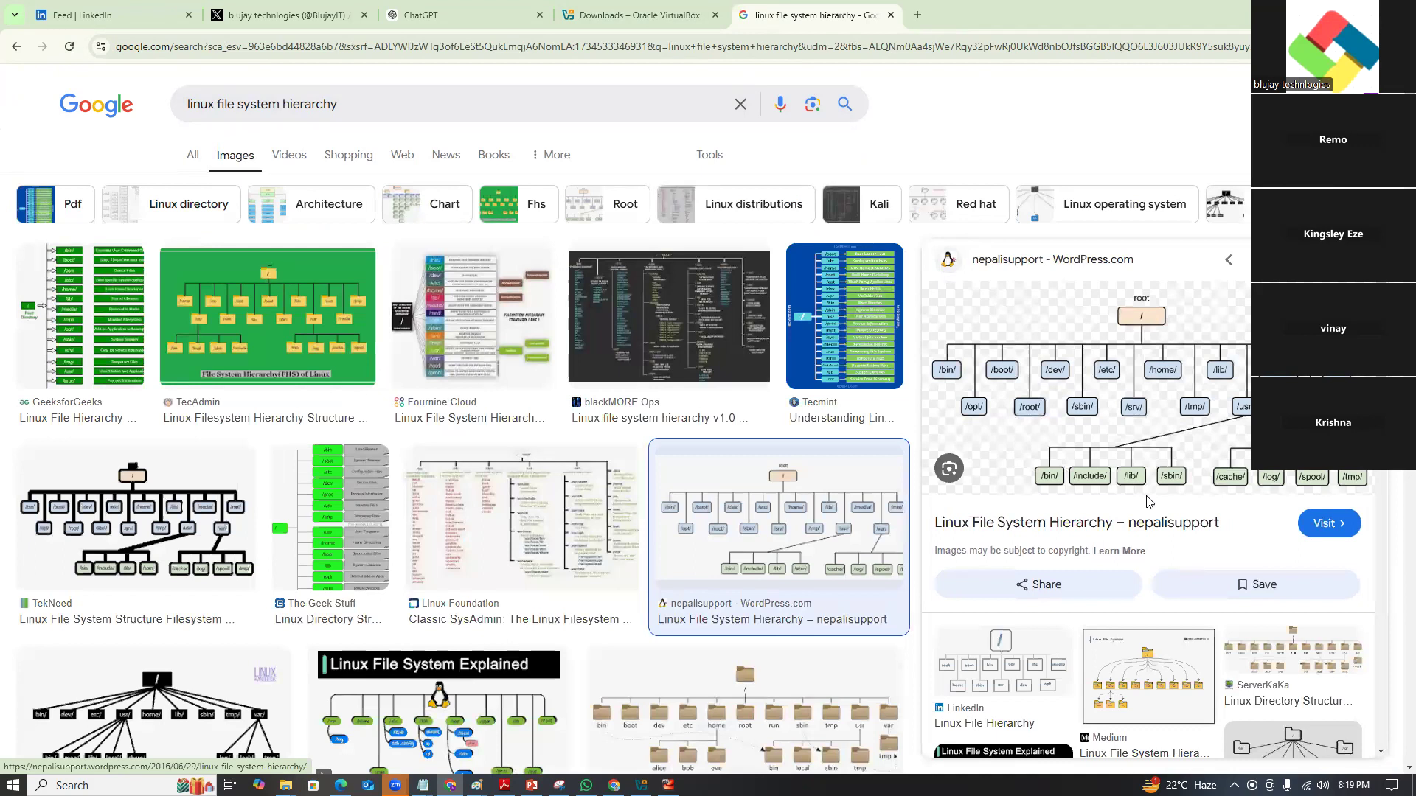
left_click(1147, 380)
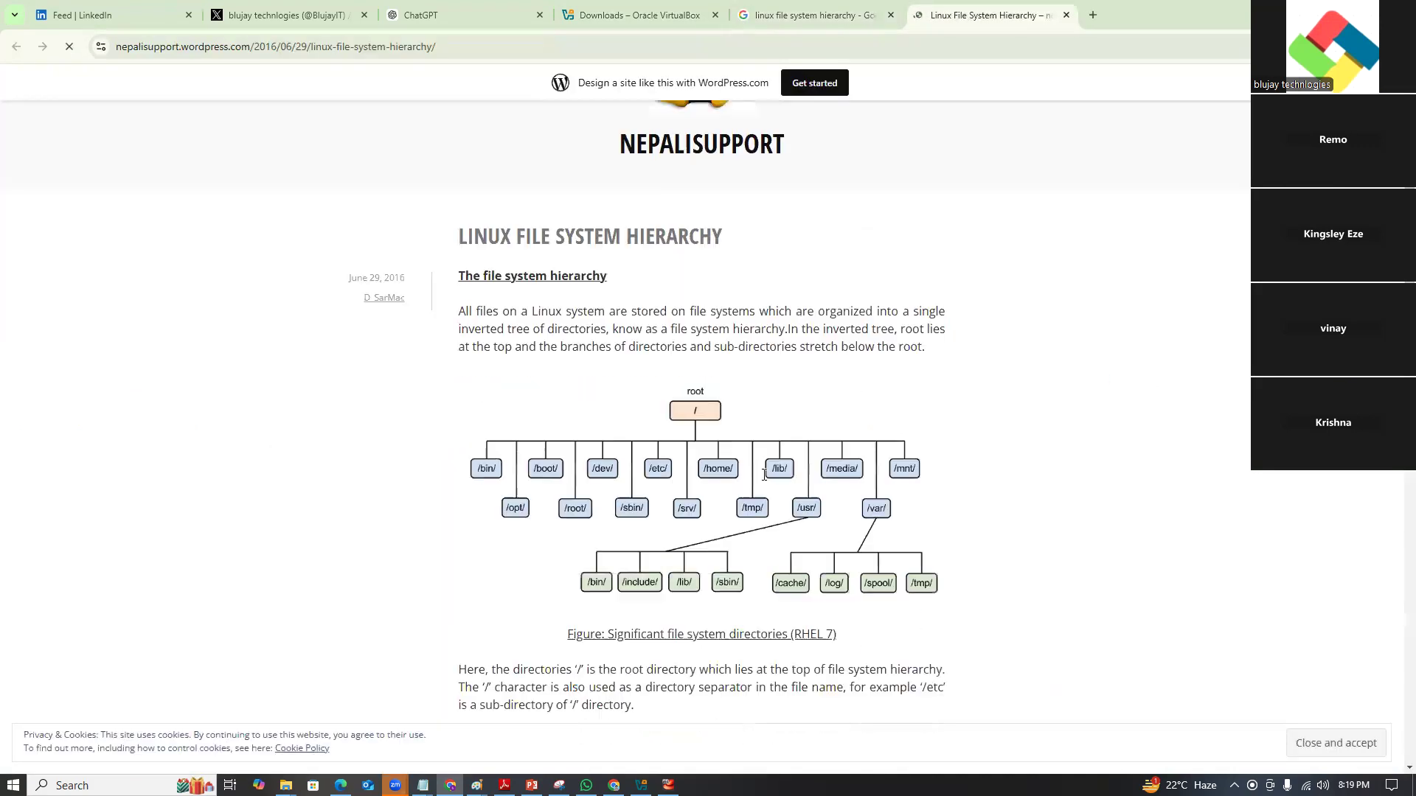
scroll(764, 474, "down", 3)
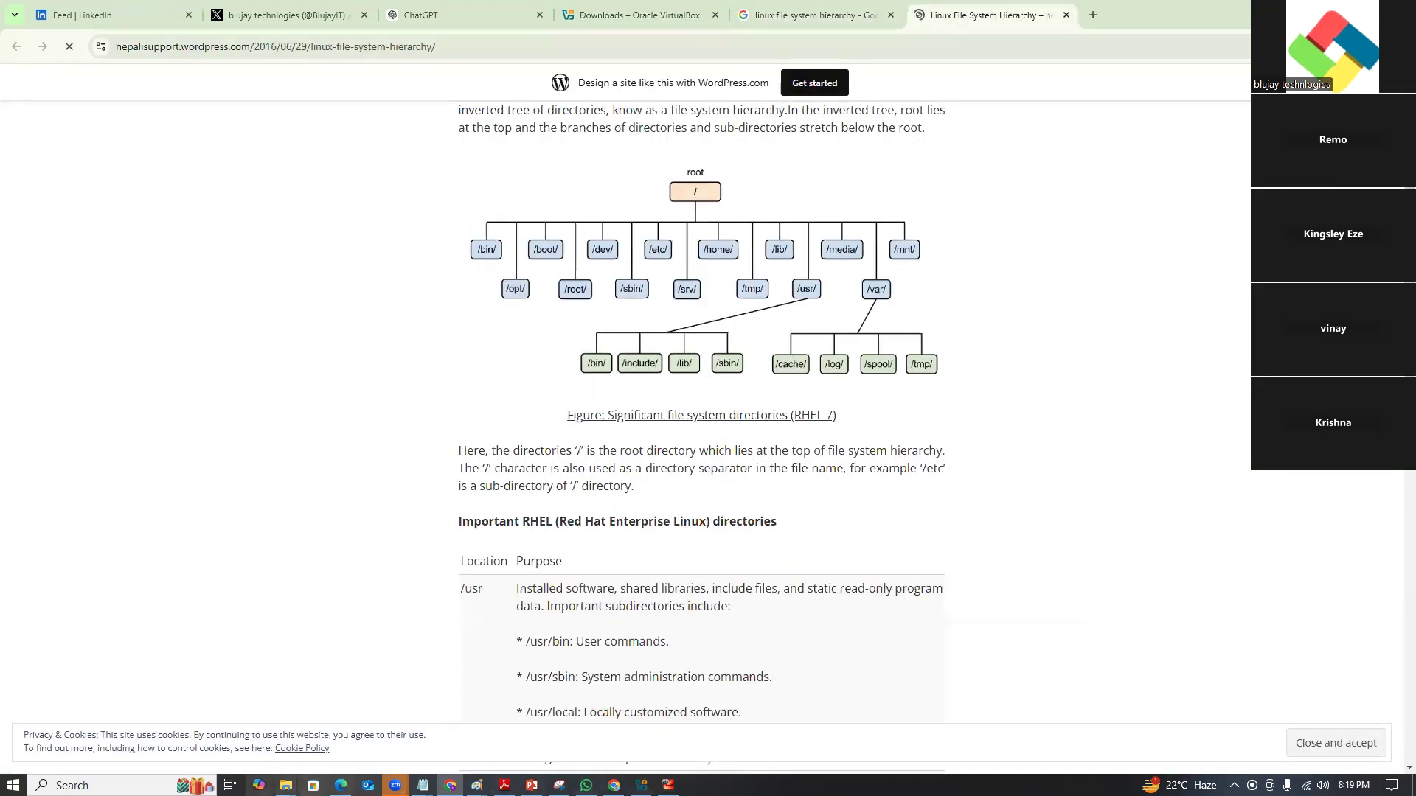
left_click(72, 785)
Launch Snipping Tool and snip the root directory tree diagram from the article.
type("sni")
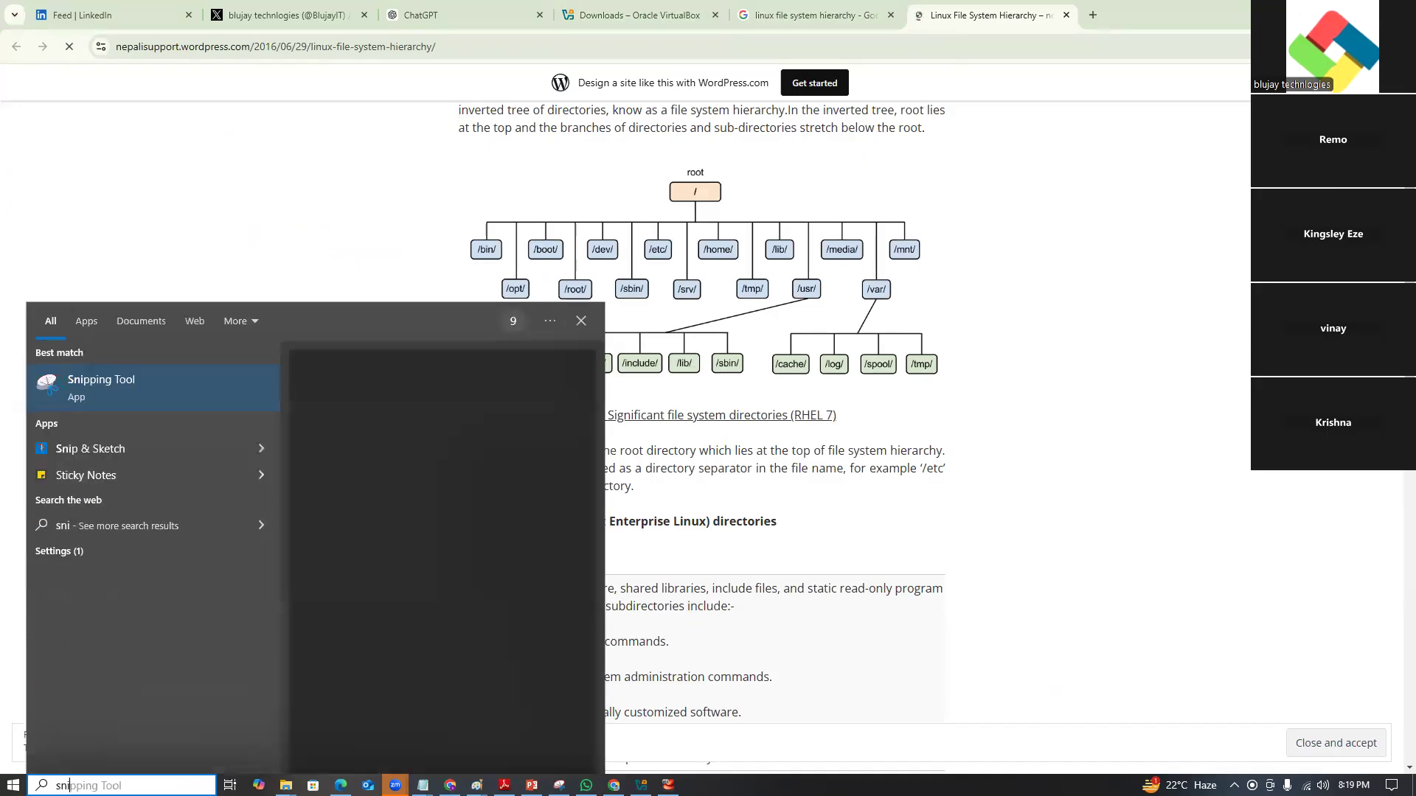
left_click(94, 395)
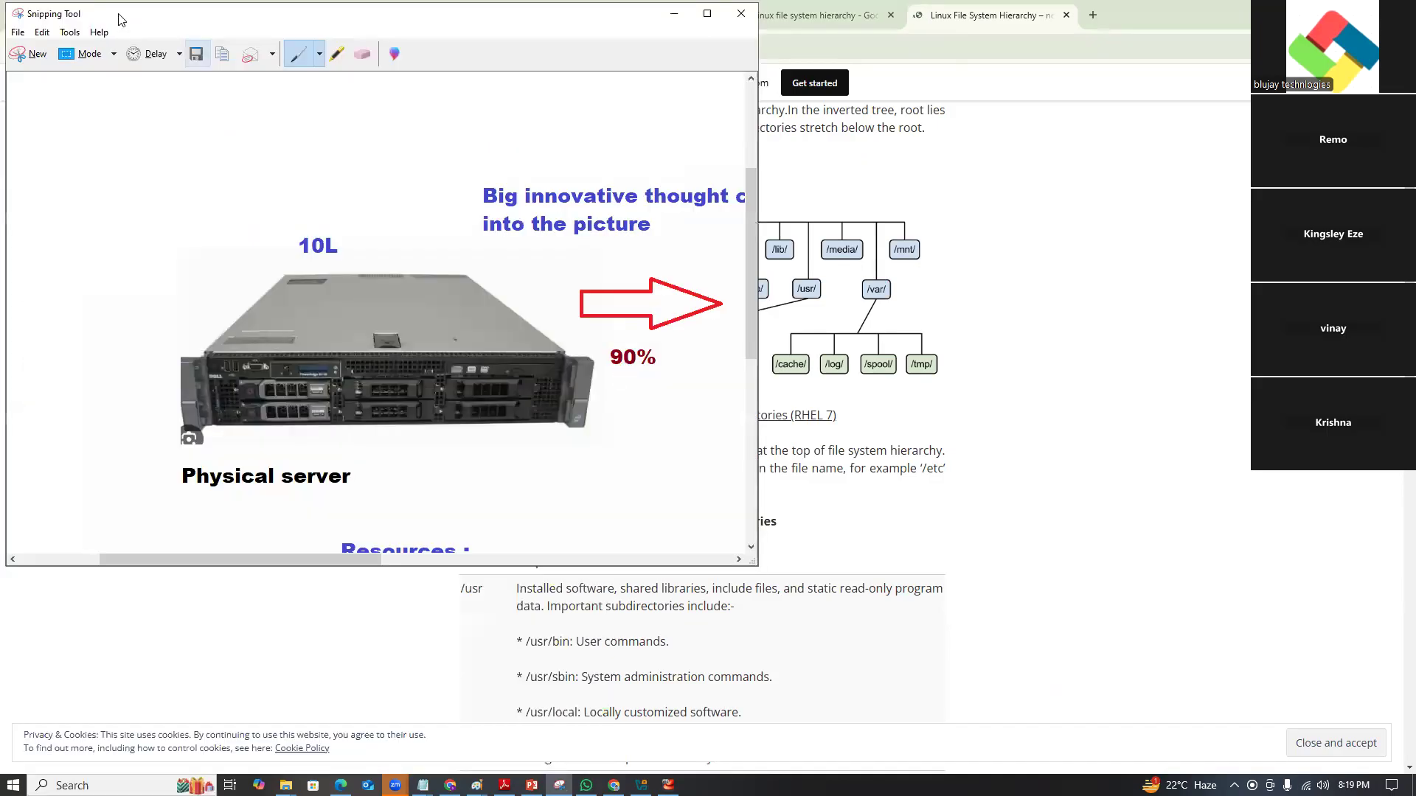
left_click(29, 54)
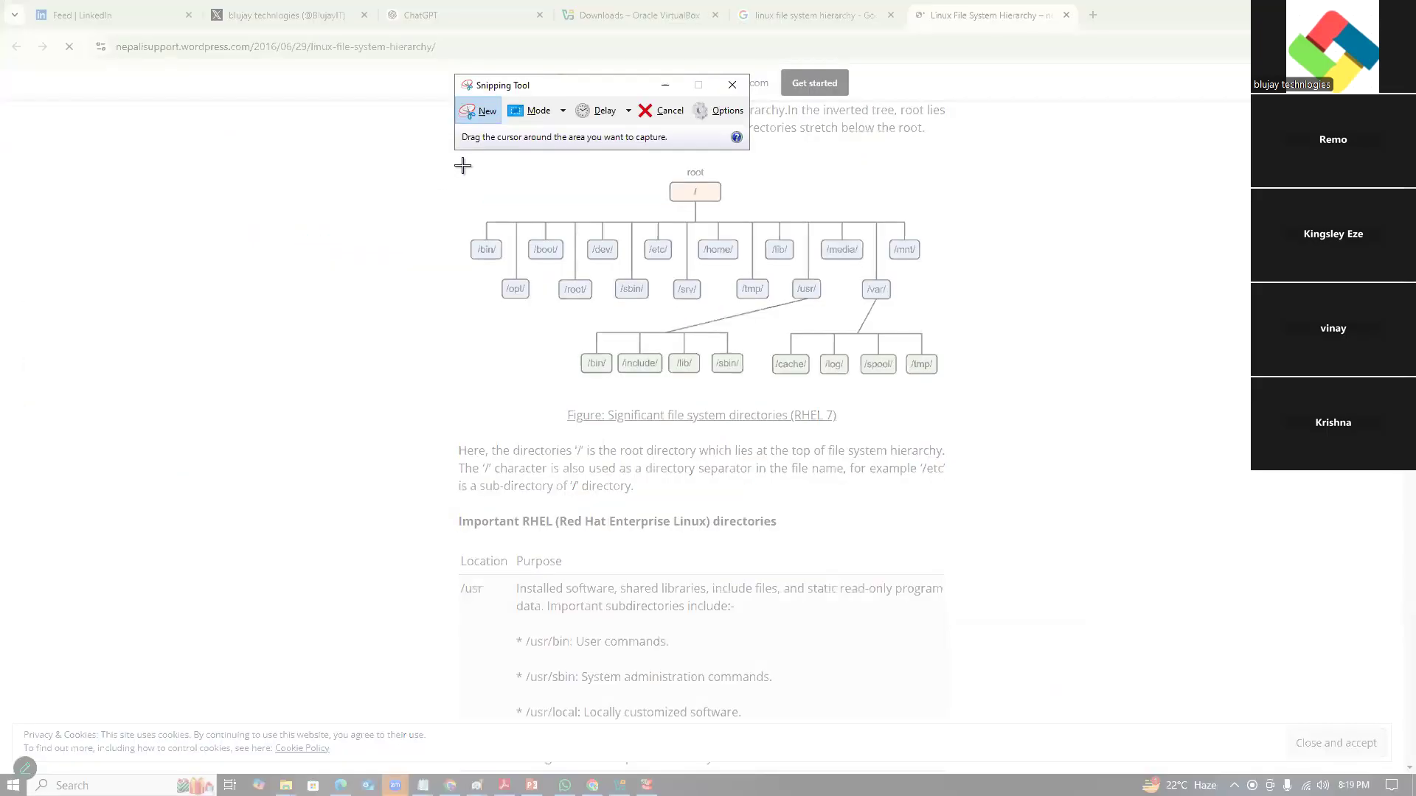
left_click_drag(544, 85, 551, 46)
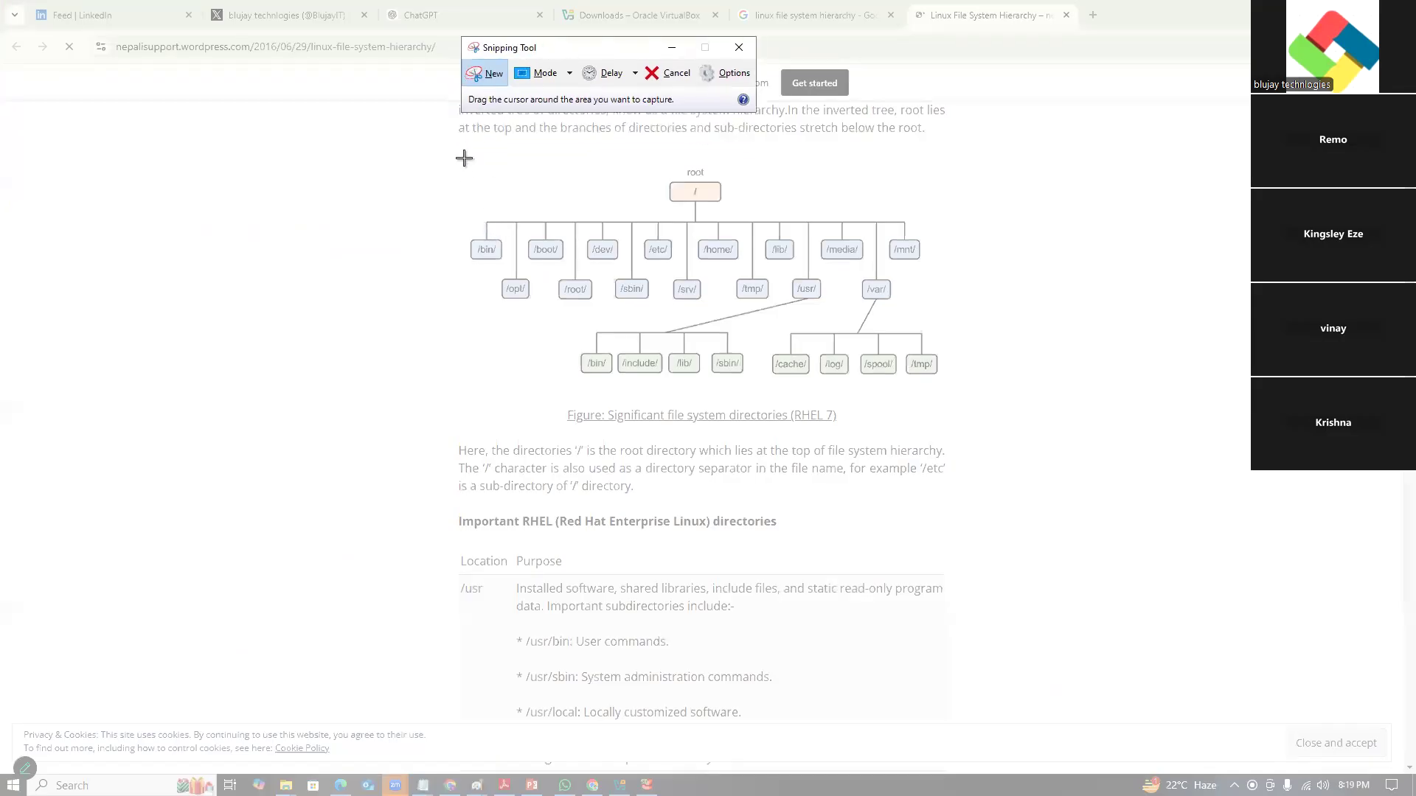
left_click_drag(457, 142, 980, 403)
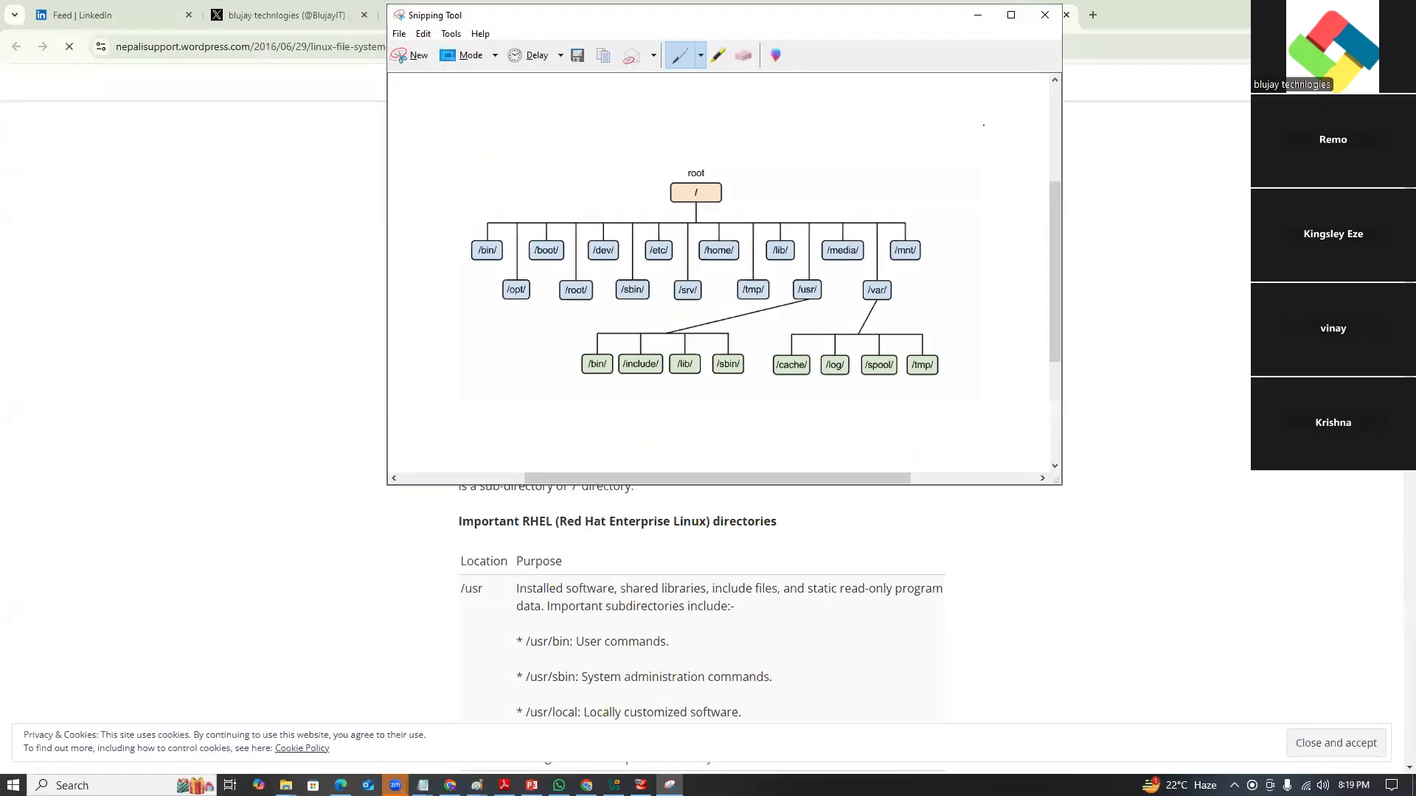
Minimize the snip window and return to the centos9 console showing the root listing.
left_click(988, 14)
key("alt+Tab")
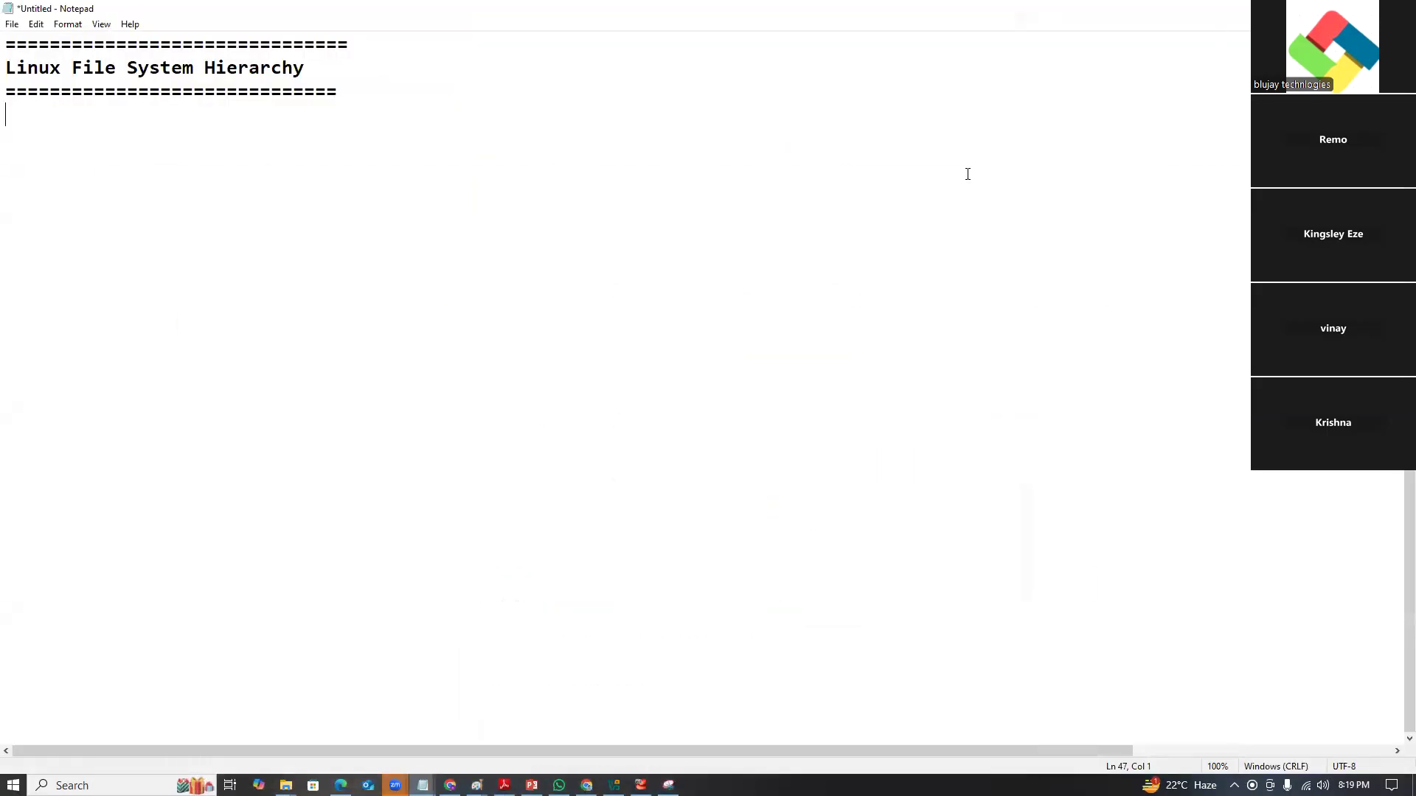
key("alt+Tab")
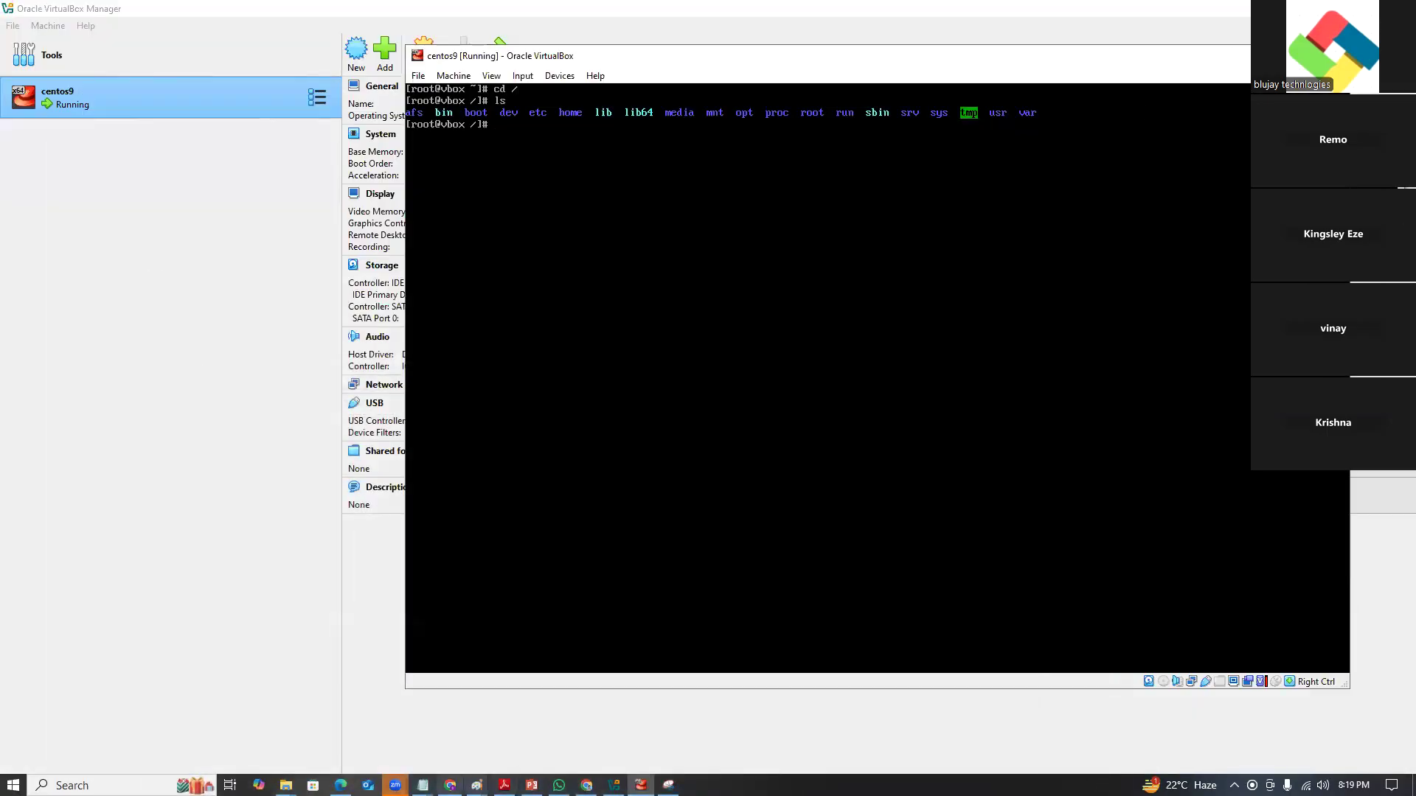
key("super+s")
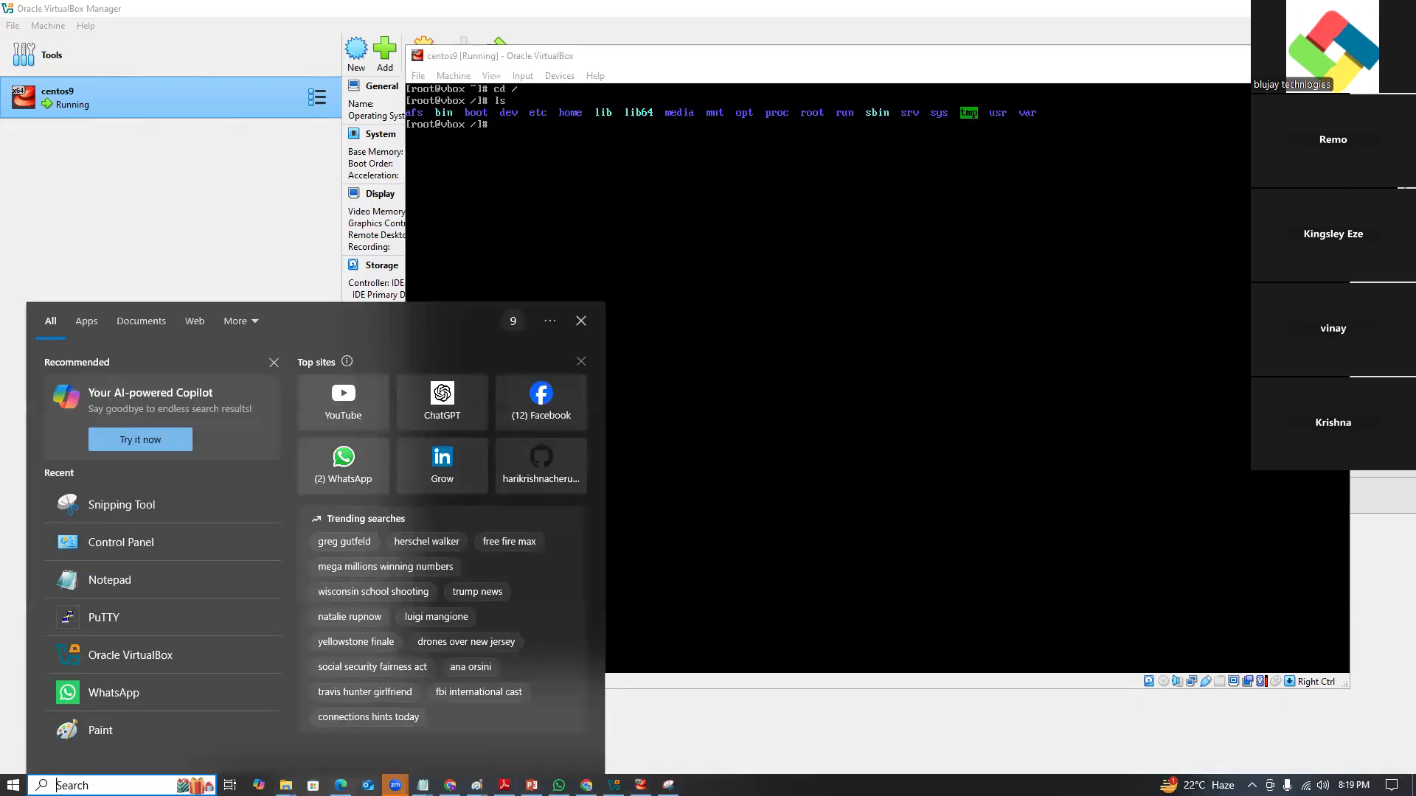
Launch Paint and paste the Linux directory-tree diagram onto the right side of the canvas.
type("pain")
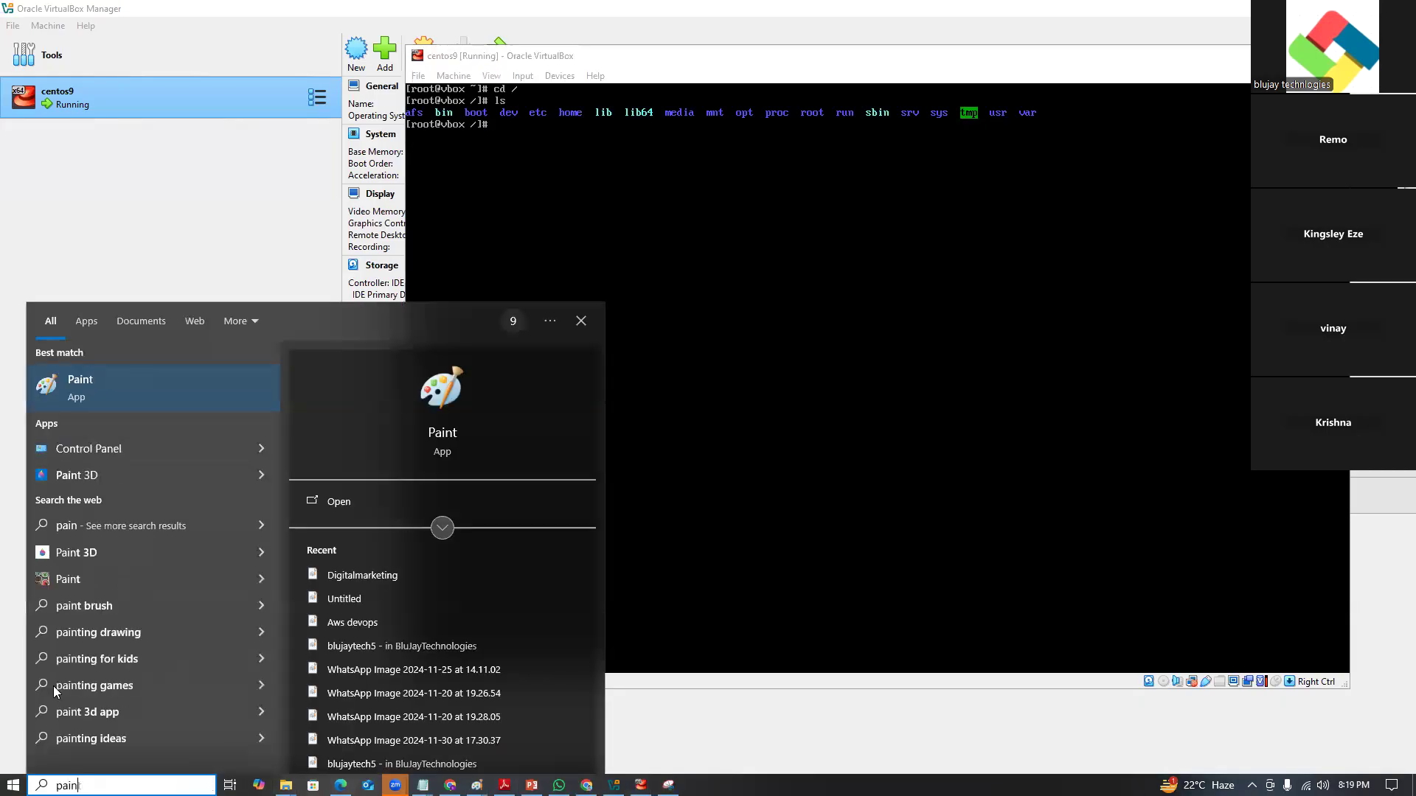
left_click(93, 389)
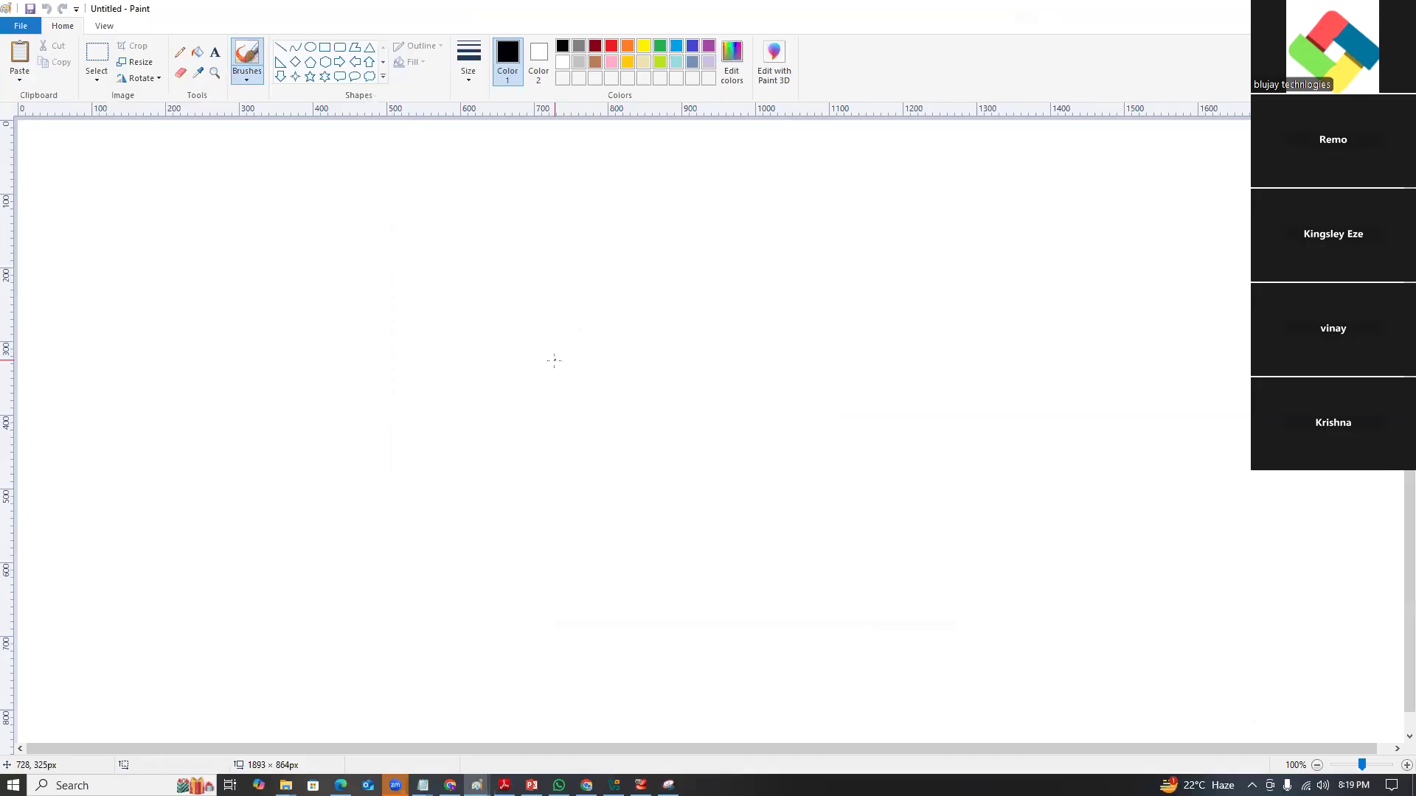
key("ctrl+v")
left_click_drag(314, 241, 972, 302)
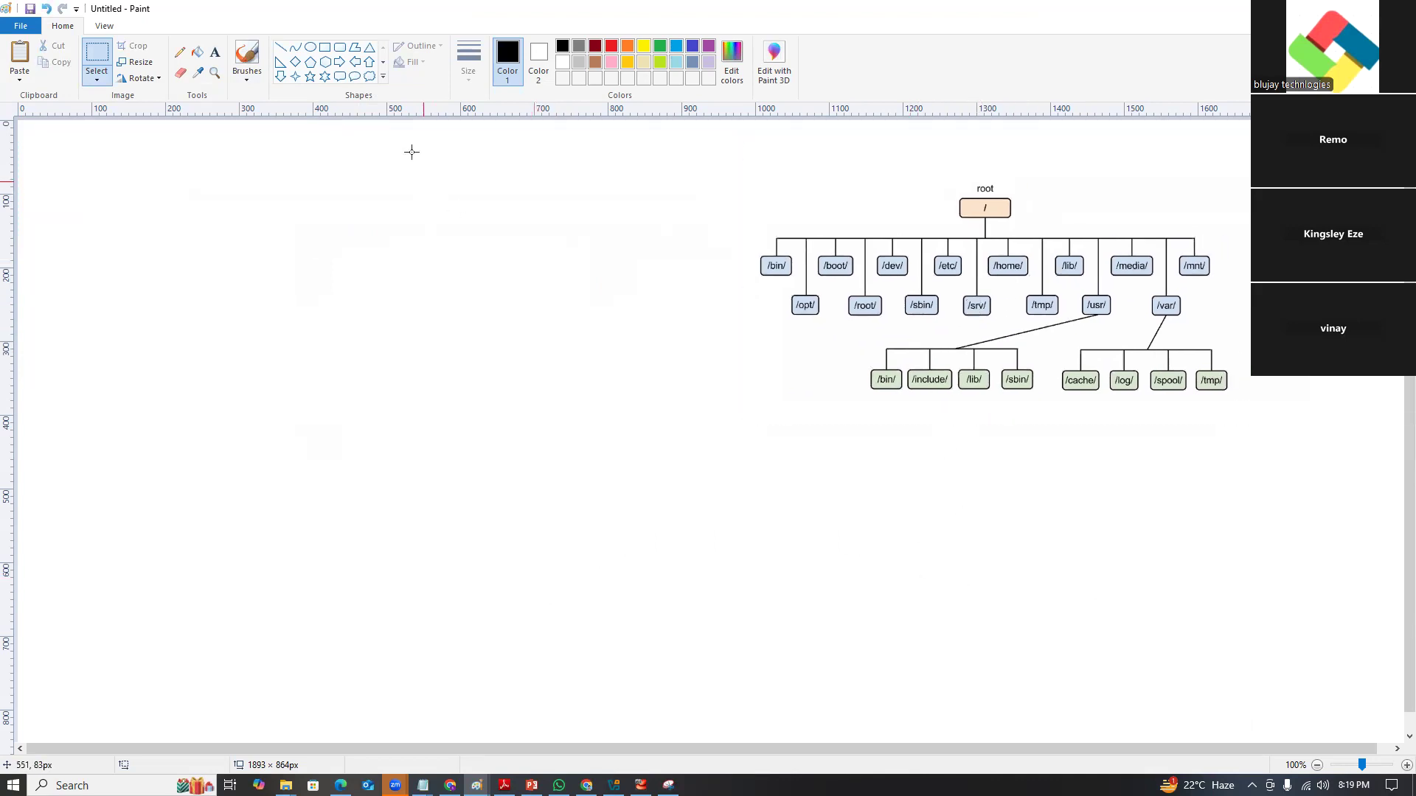
Draw a long blue vertical dividing line down the middle of the canvas.
left_click(280, 47)
left_click(692, 45)
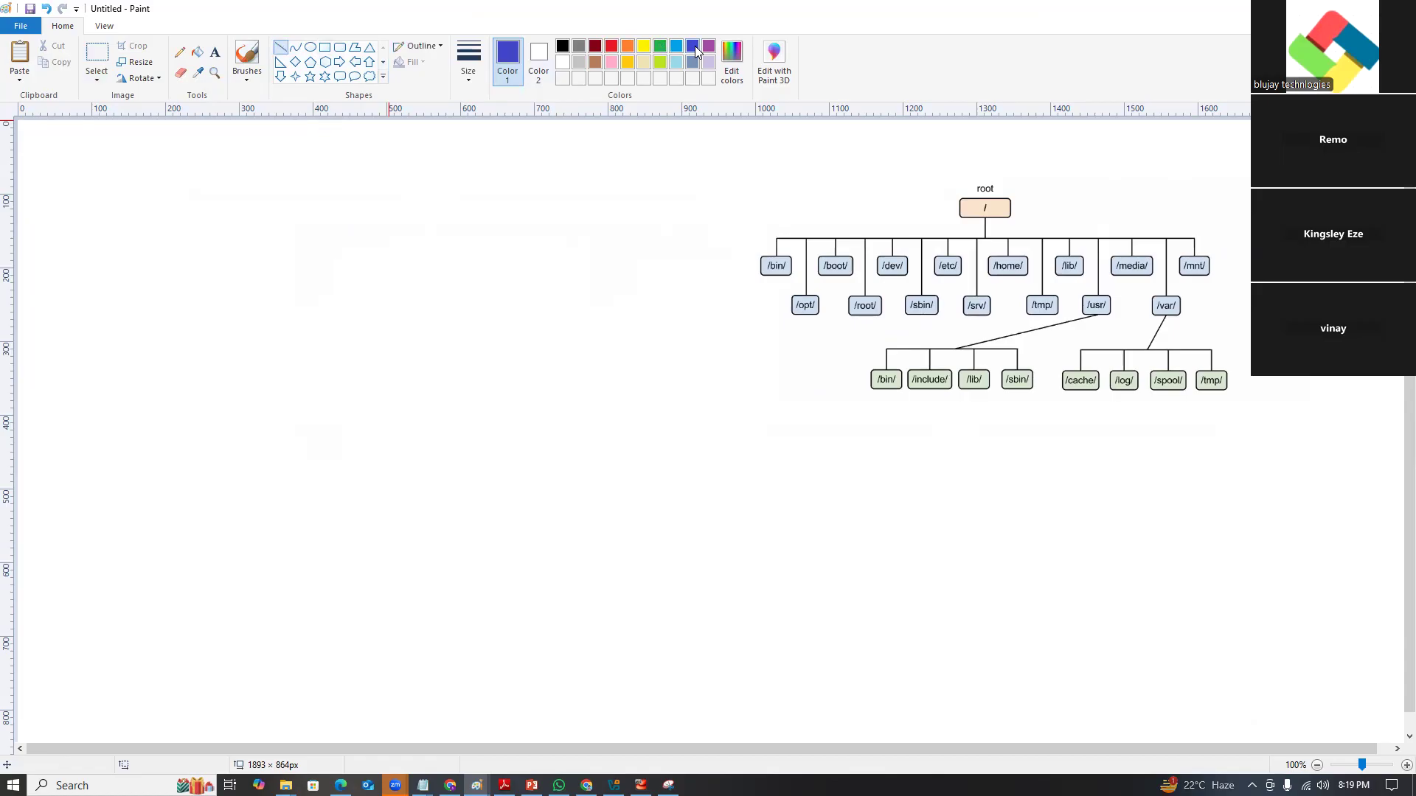
mouse_move(664, 133)
left_mouse_down()
mouse_move(671, 231)
mouse_move(629, 622)
mouse_move(632, 707)
mouse_move(646, 713)
left_mouse_up()
left_click(574, 506)
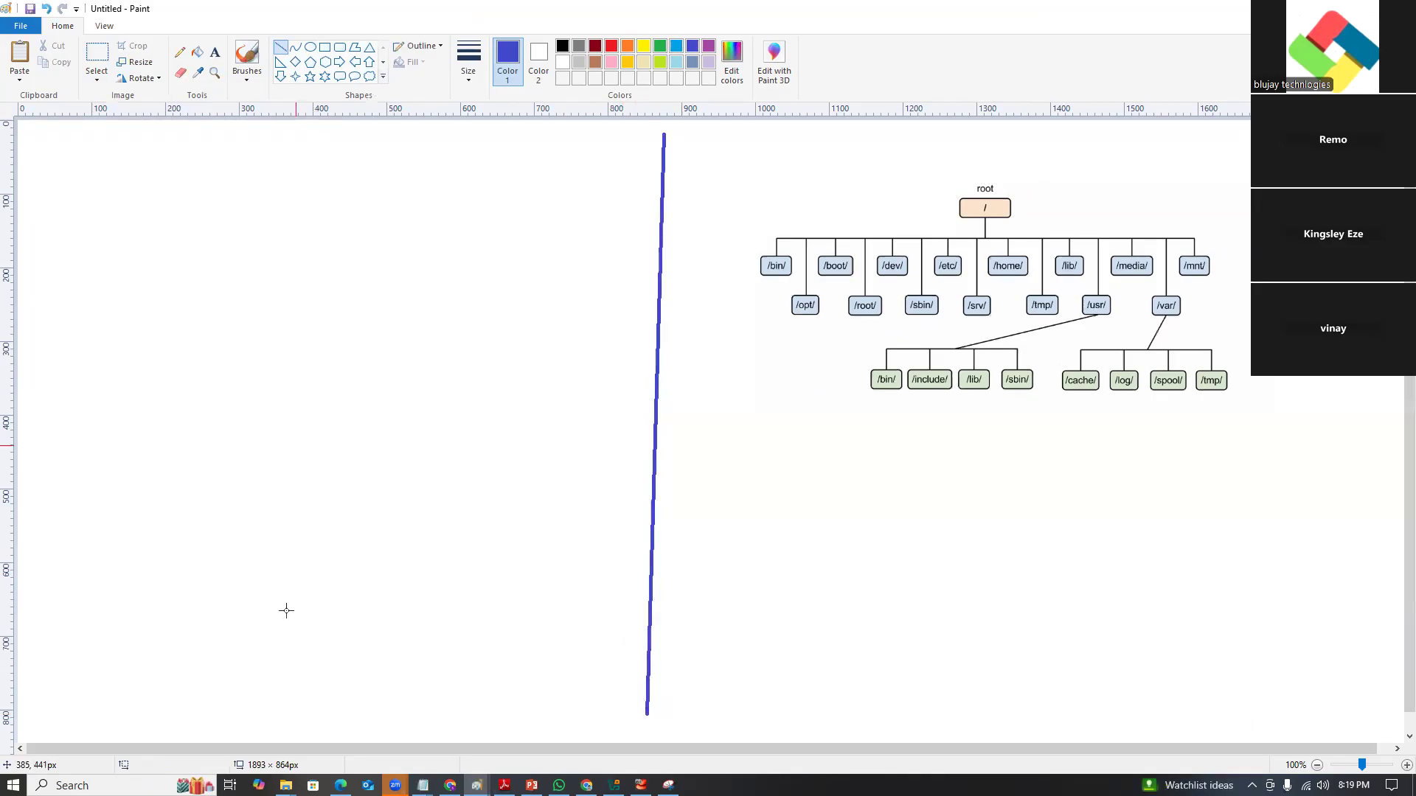
left_click(286, 785)
Open Local Disk (C:) in File Explorer, snip its folder list, and return to Paint.
left_click(165, 734)
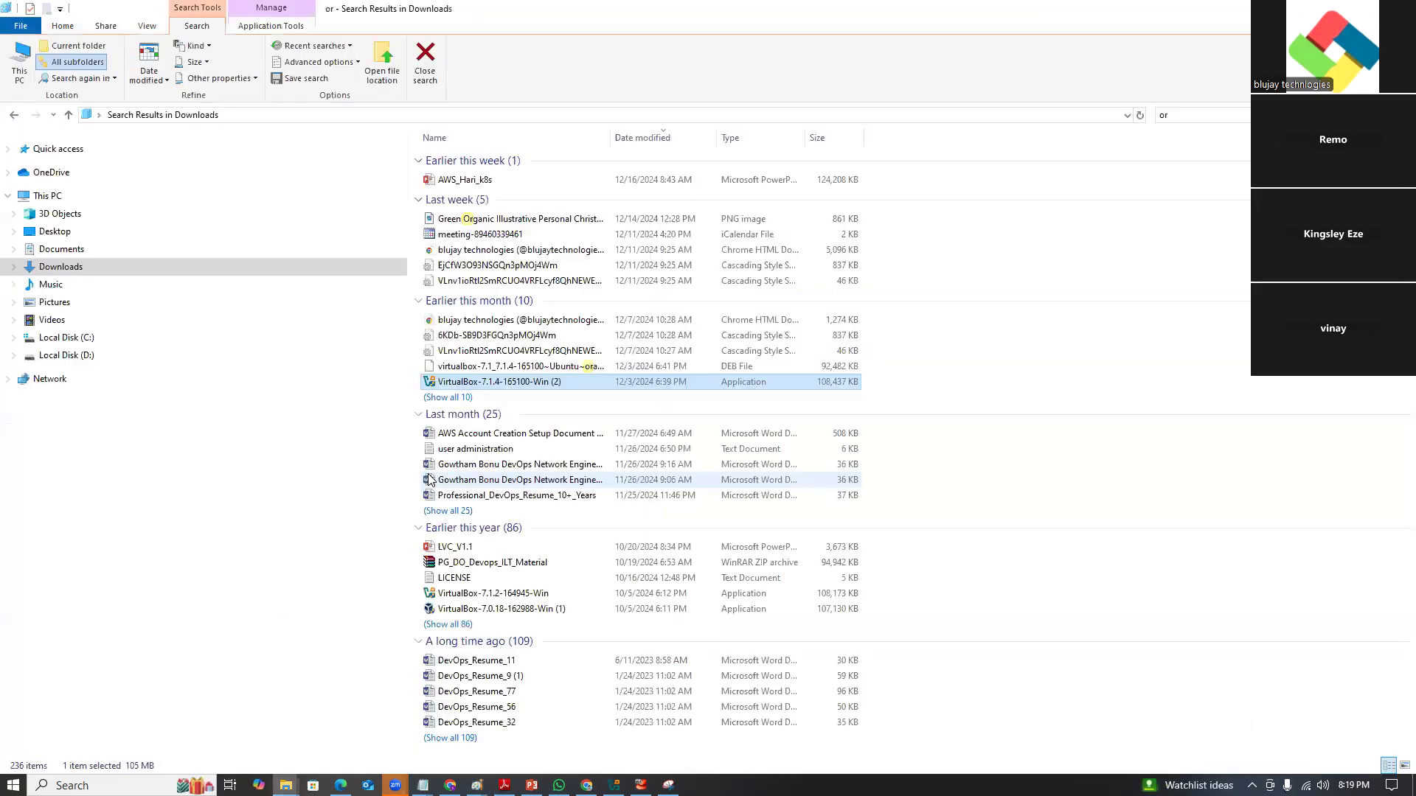
left_click(71, 340)
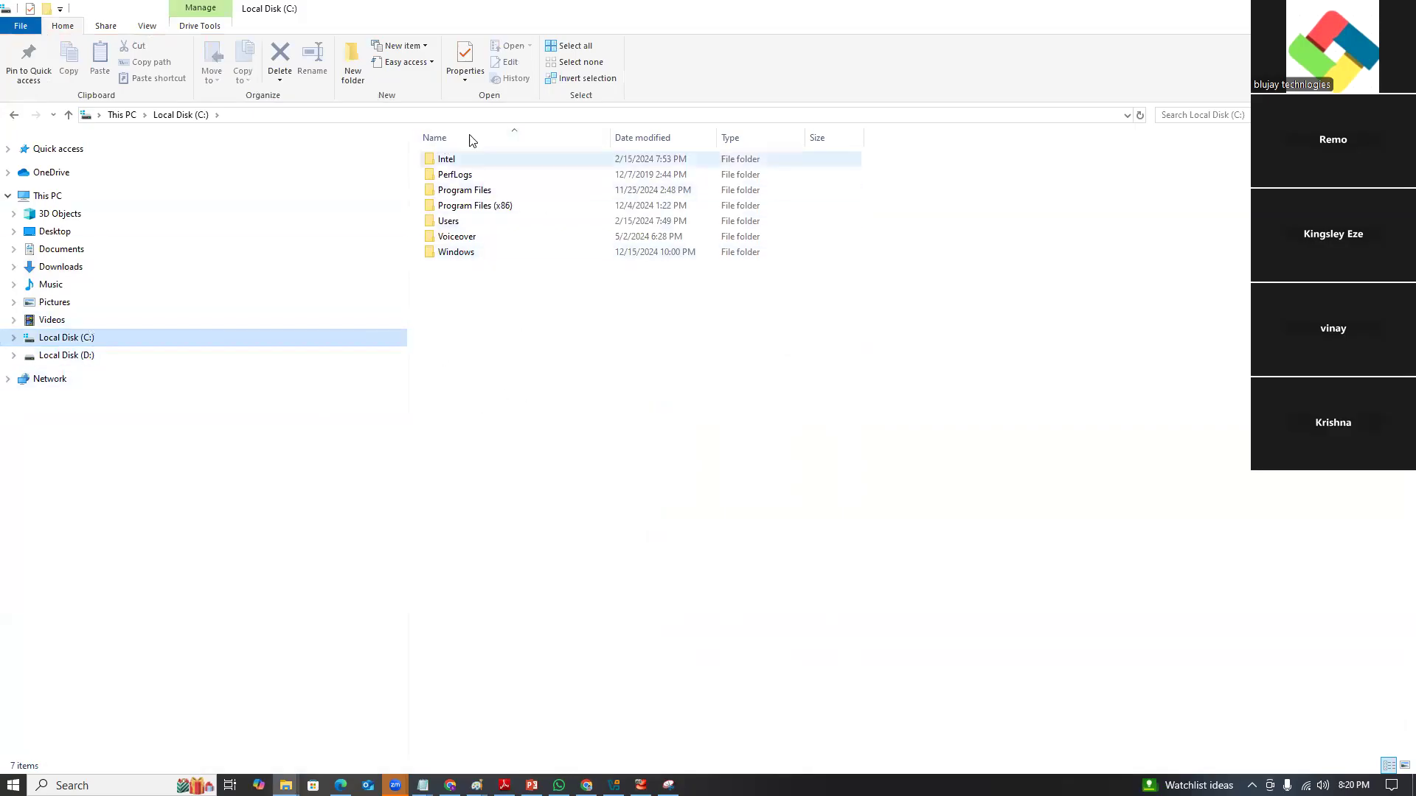
left_click(668, 785)
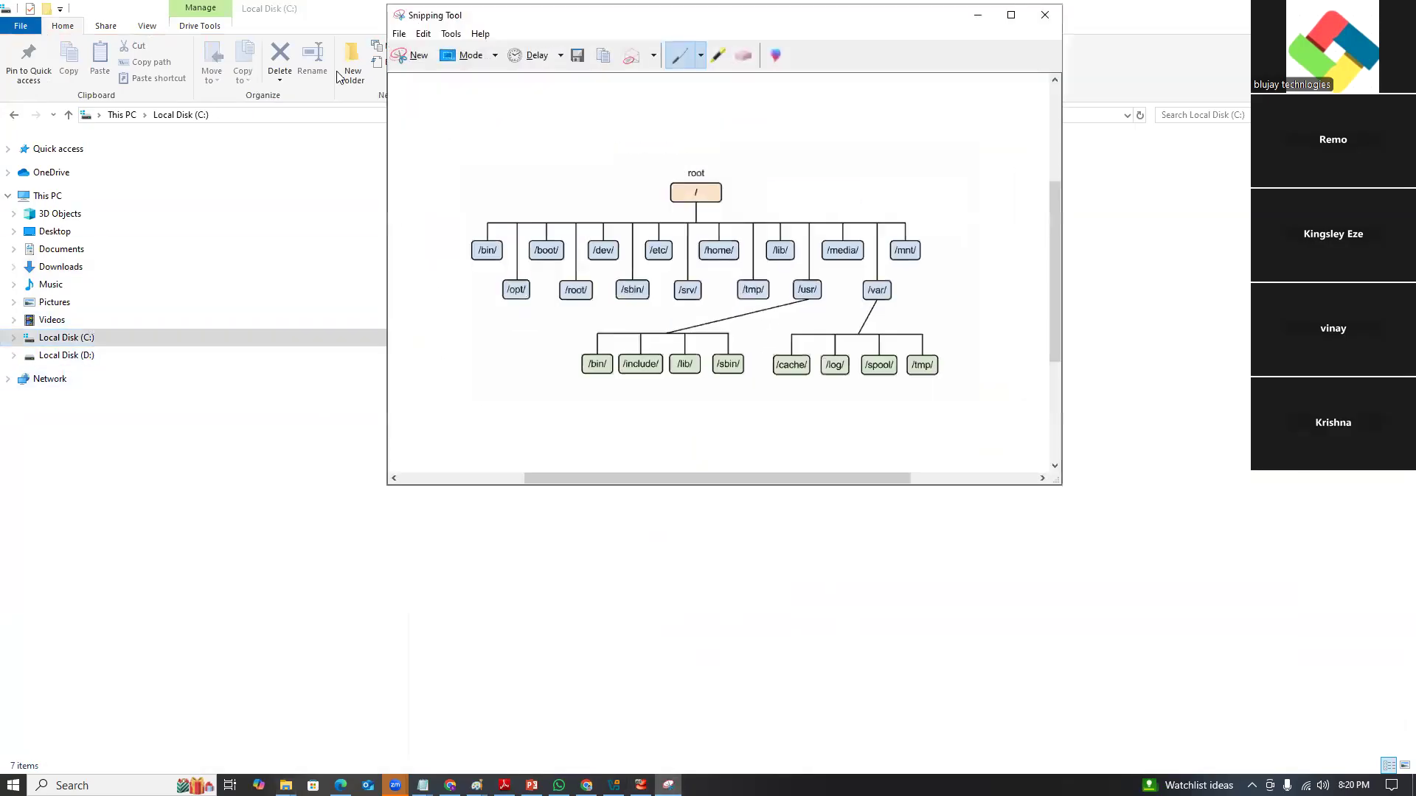
left_click(413, 55)
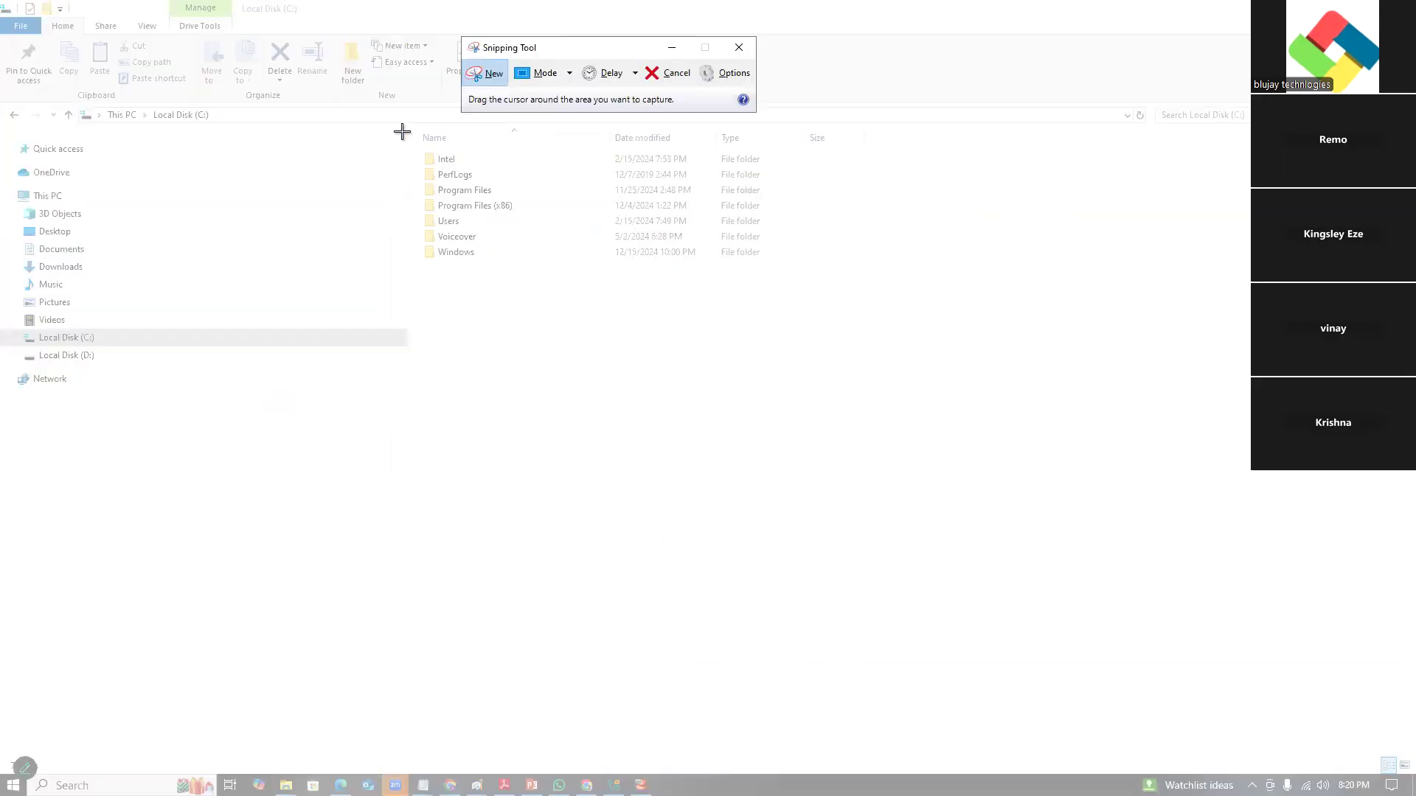
left_click_drag(411, 147, 829, 302)
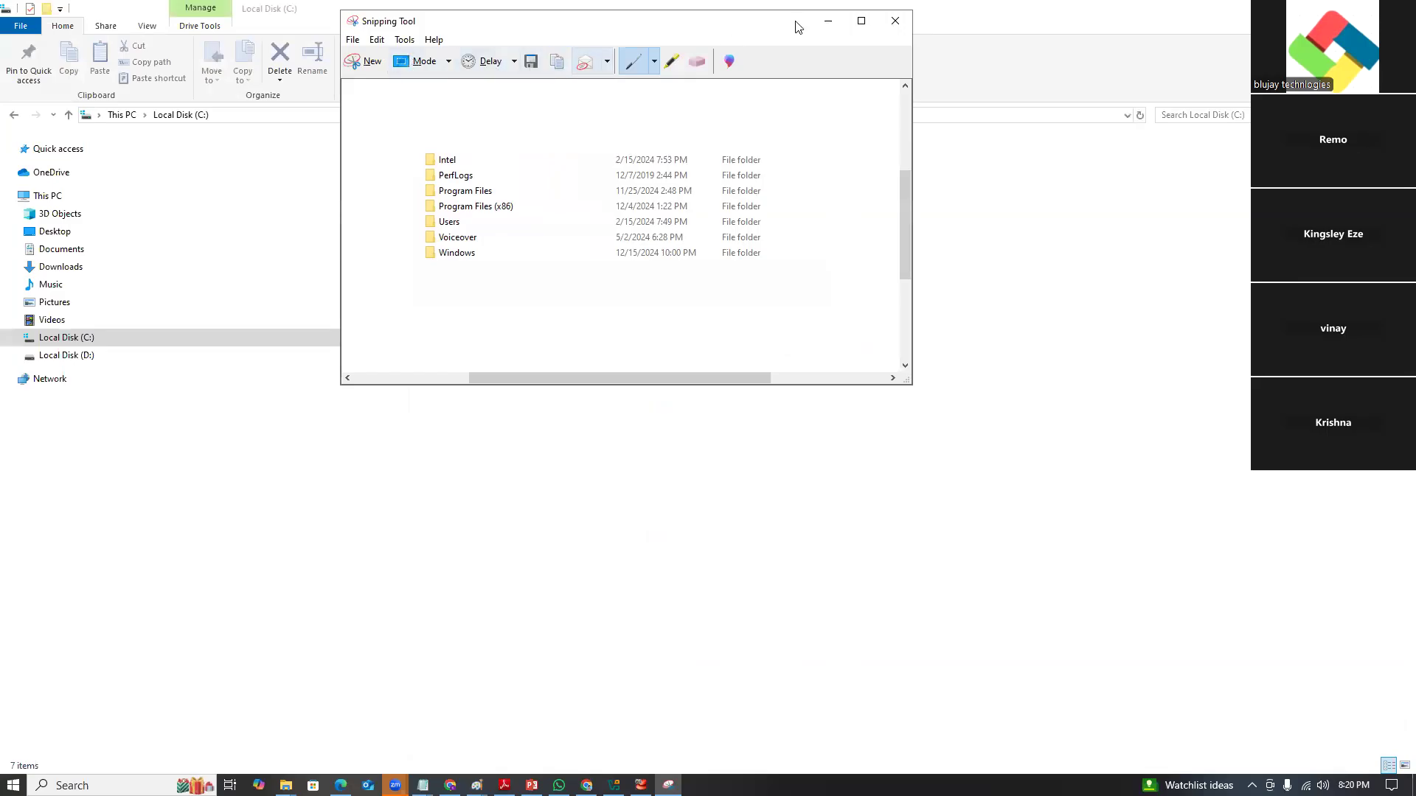
left_click(827, 21)
key("alt+Tab")
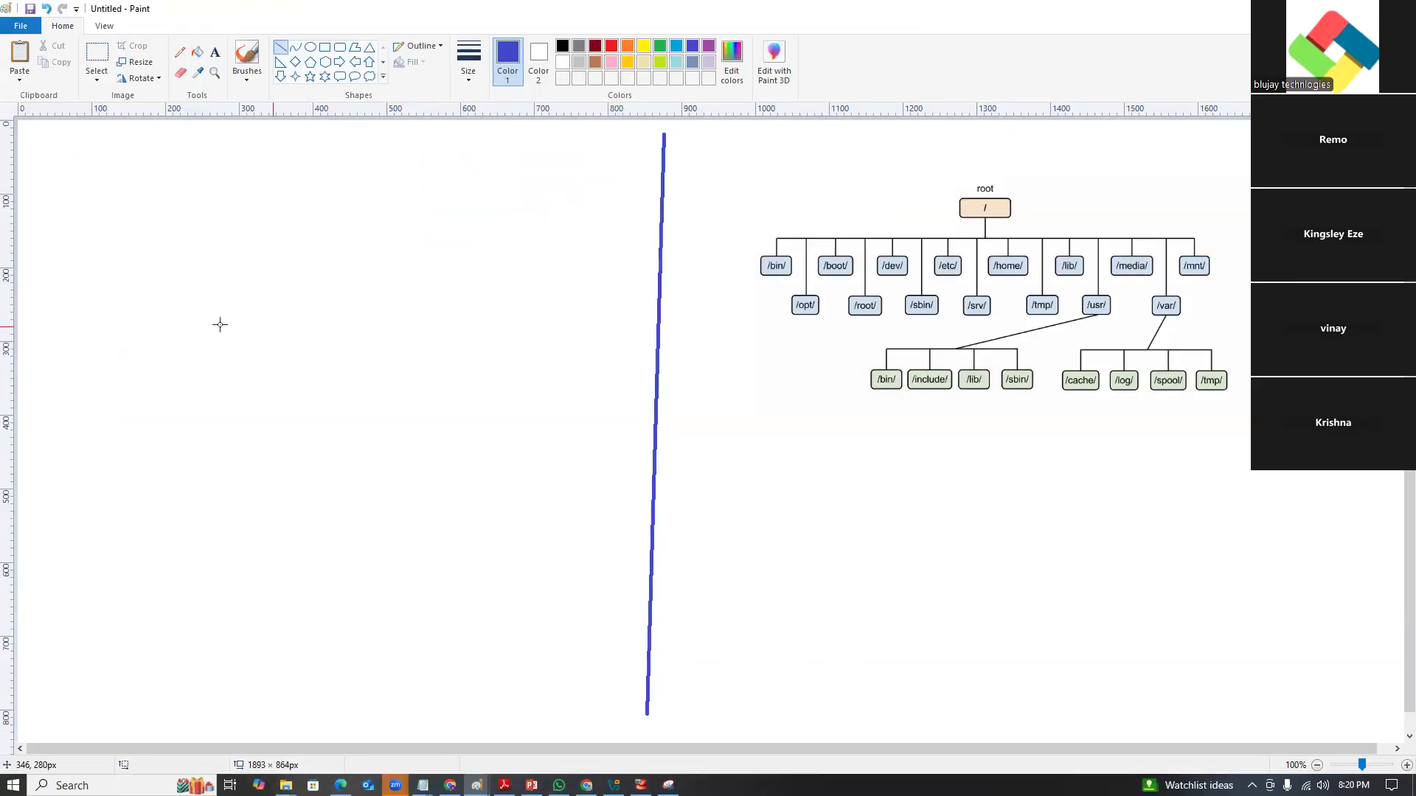
Paste the C: folder list on the left and title it 'Windows File system hierarchy' in dark red.
key("ctrl+v")
left_click_drag(135, 209, 214, 331)
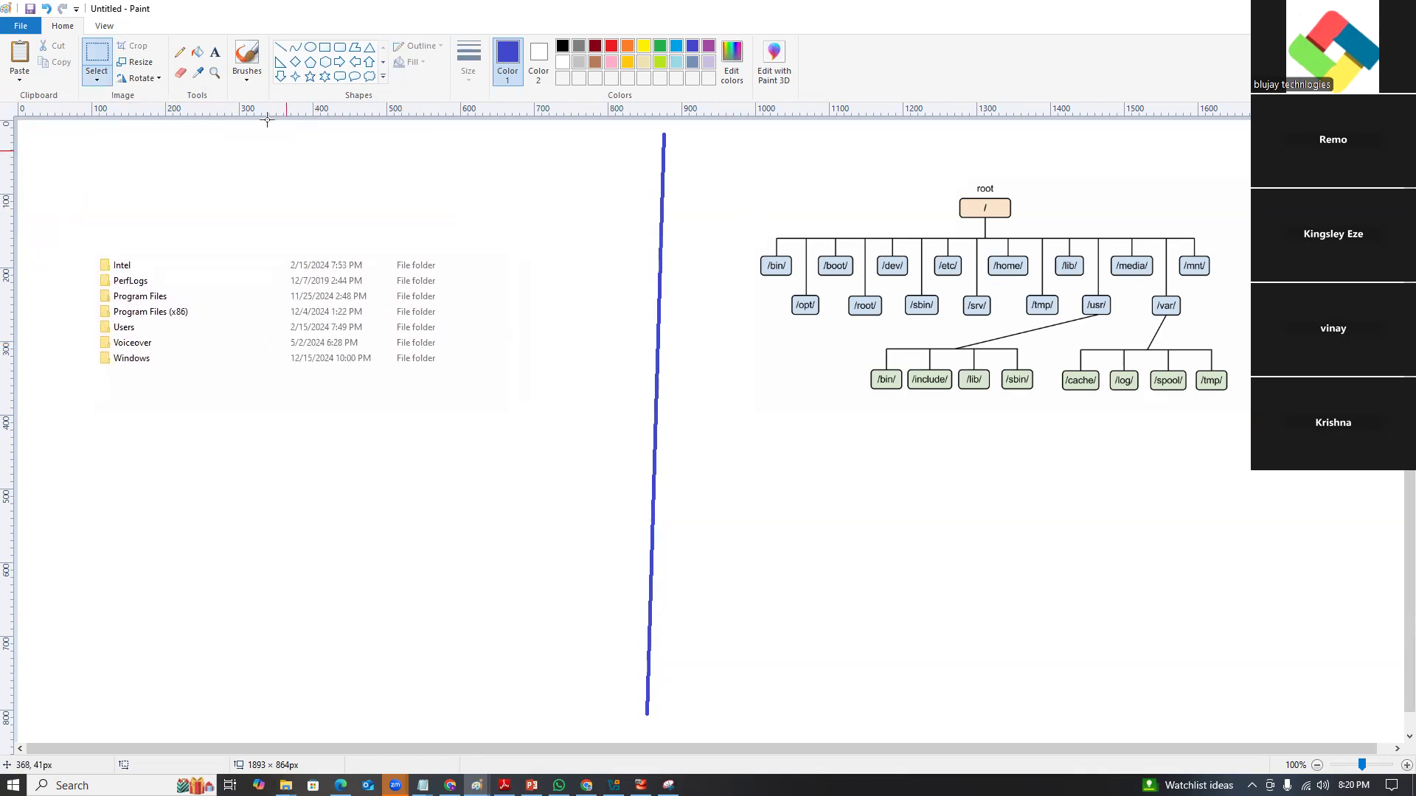
left_click(214, 51)
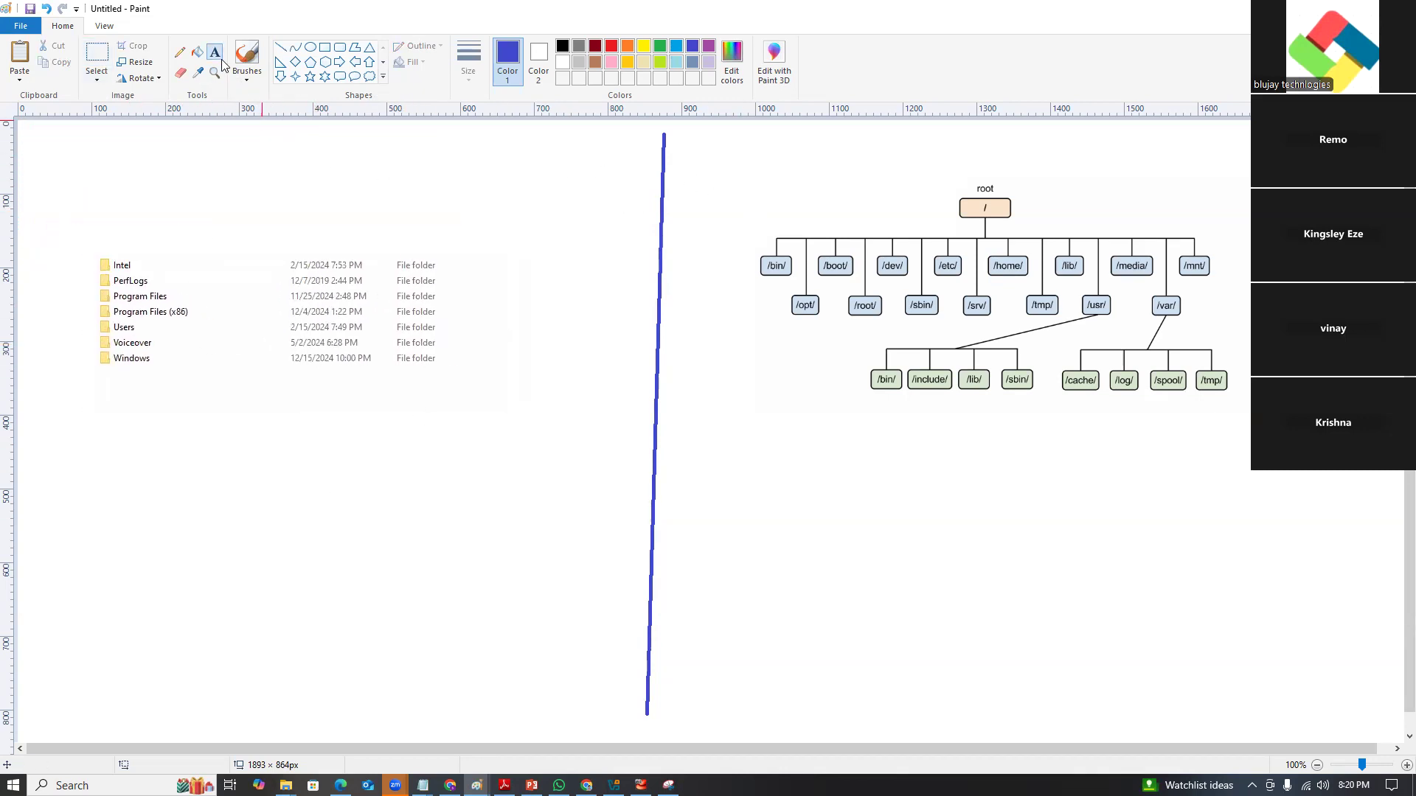
left_click(595, 47)
left_click_drag(86, 150, 461, 196)
type("W")
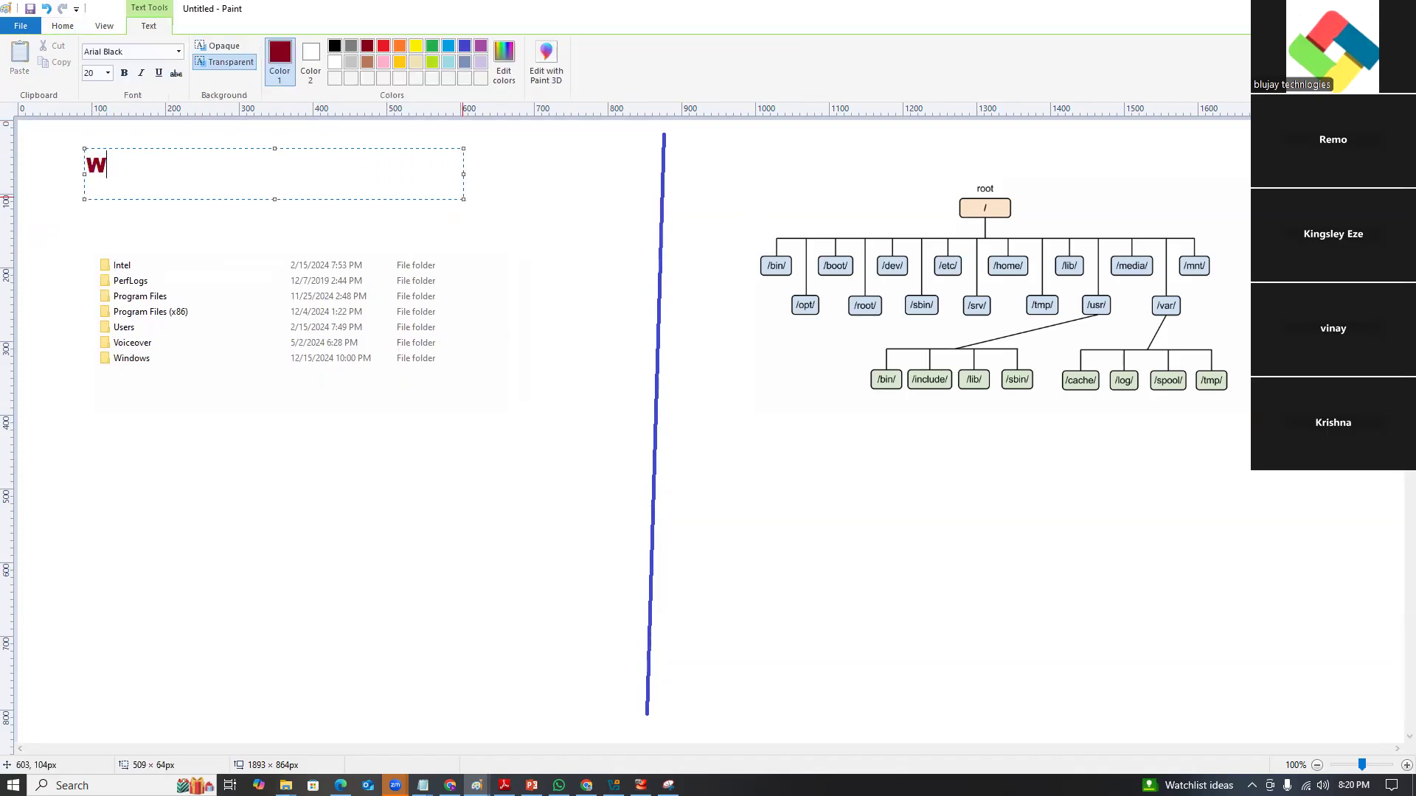
type("indows Fil")
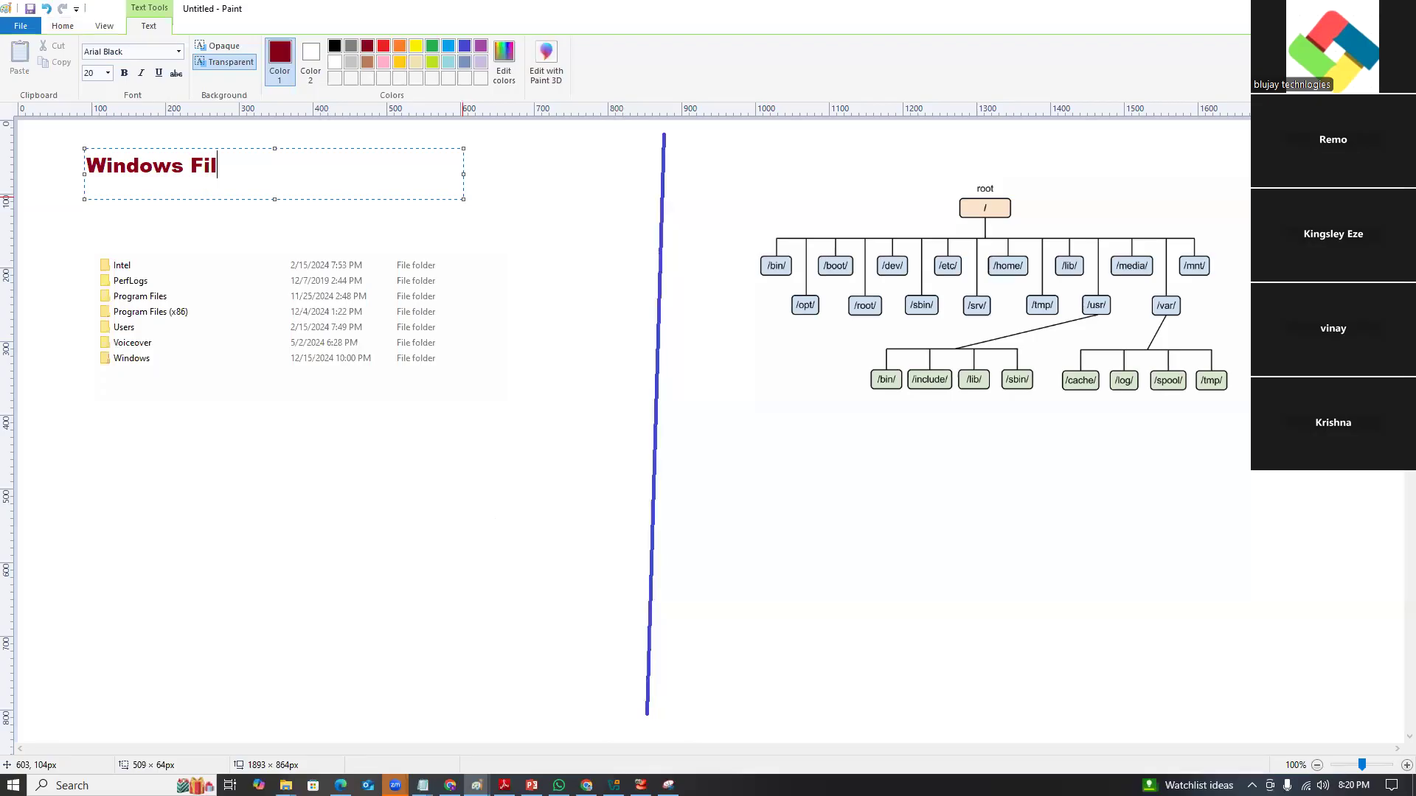
type("e system hi")
type("e")
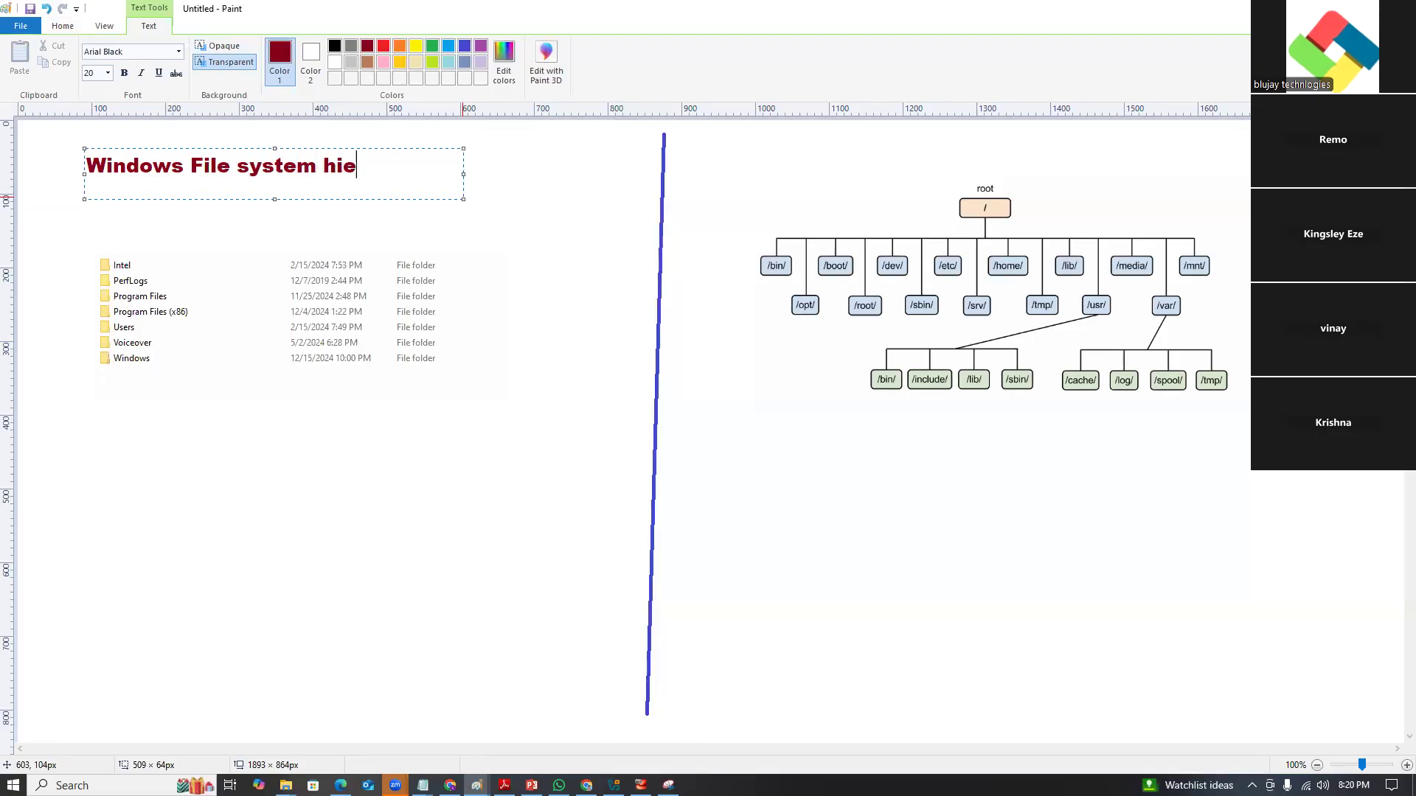
type("rarchy")
left_click(601, 367)
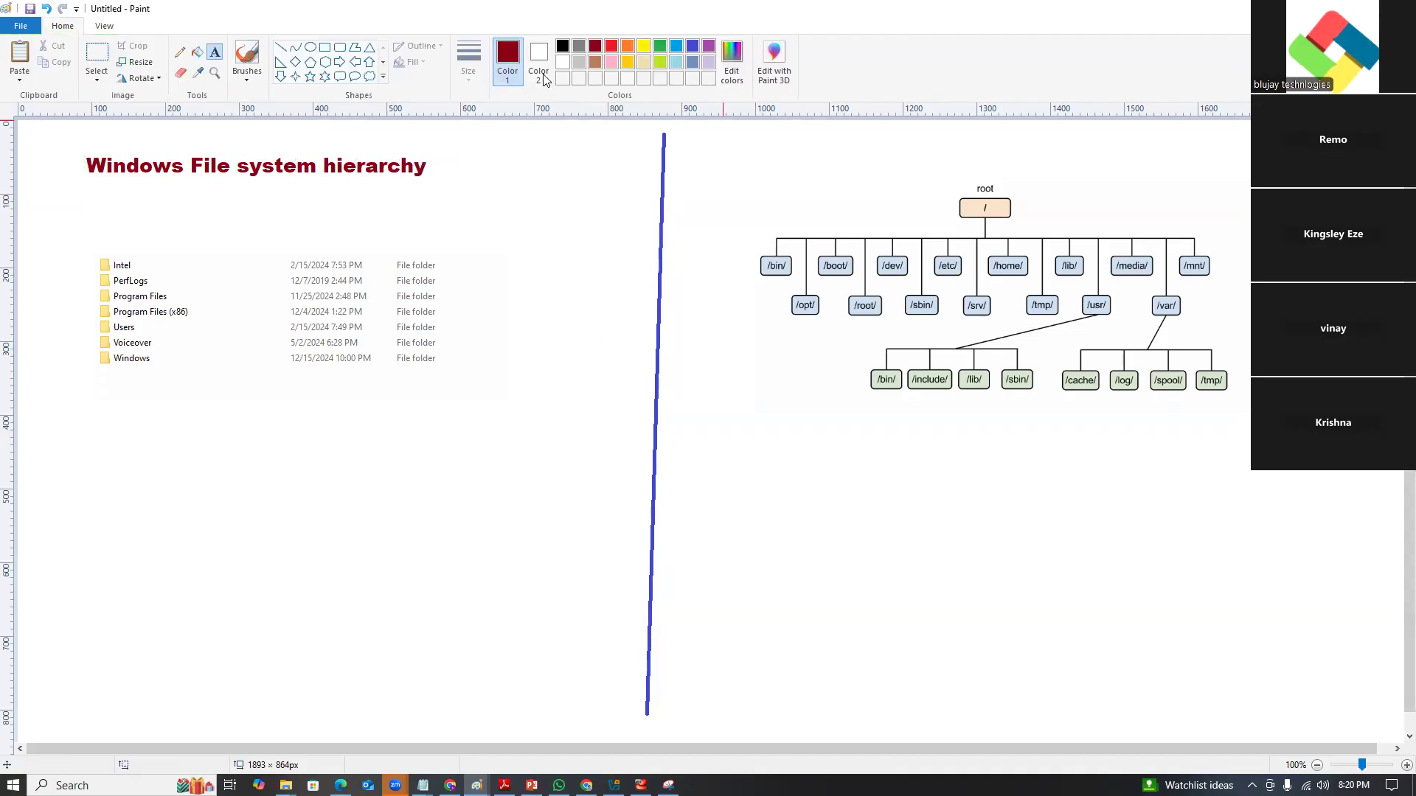
Add a bright red 'Linux File System hierarchy' title above the Linux tree.
left_click(612, 52)
left_click_drag(772, 134, 1276, 179)
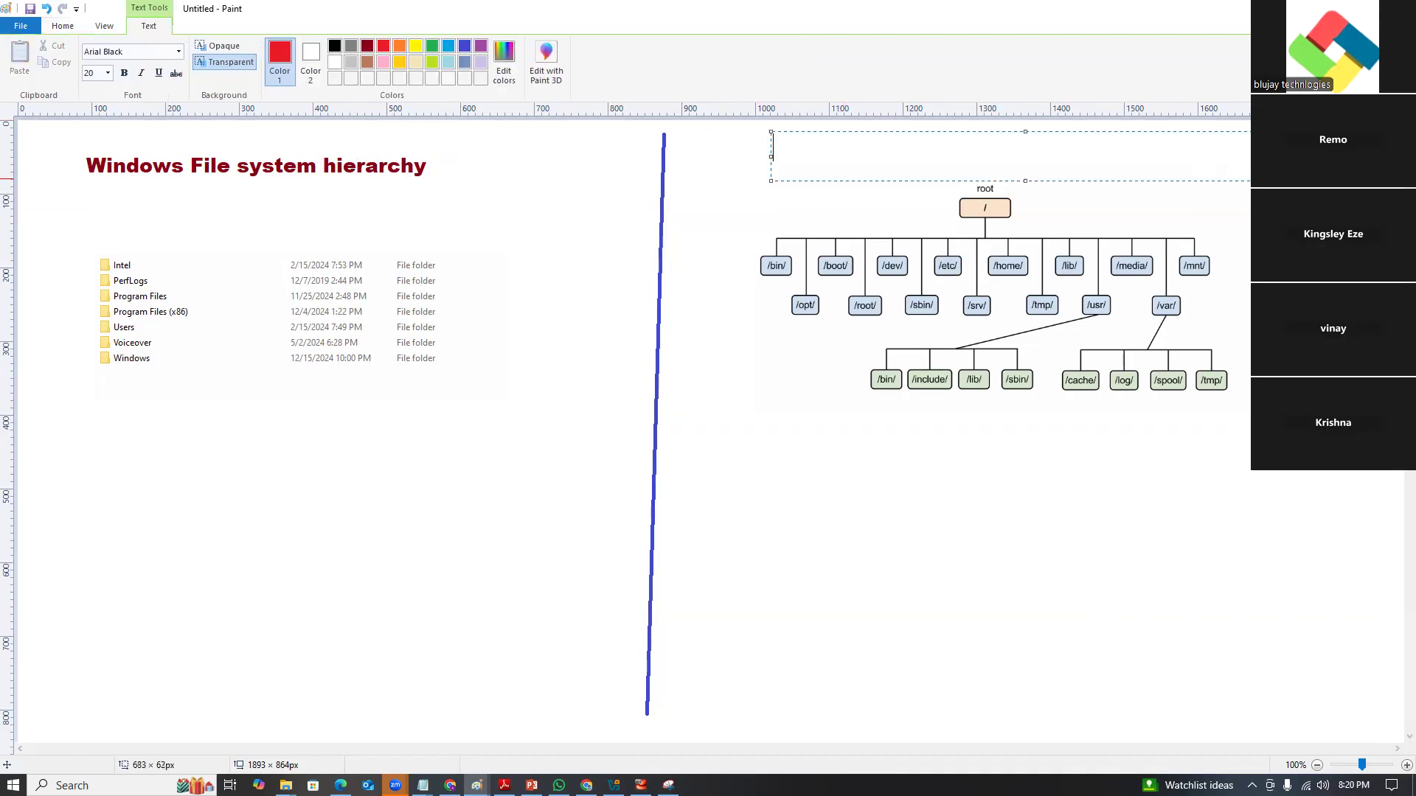
type("Linux File system")
key("BackSpace")
key("BackSpace")
key("BackSpace")
key("BackSpace")
key("BackSpace")
key("BackSpace")
type("Sys")
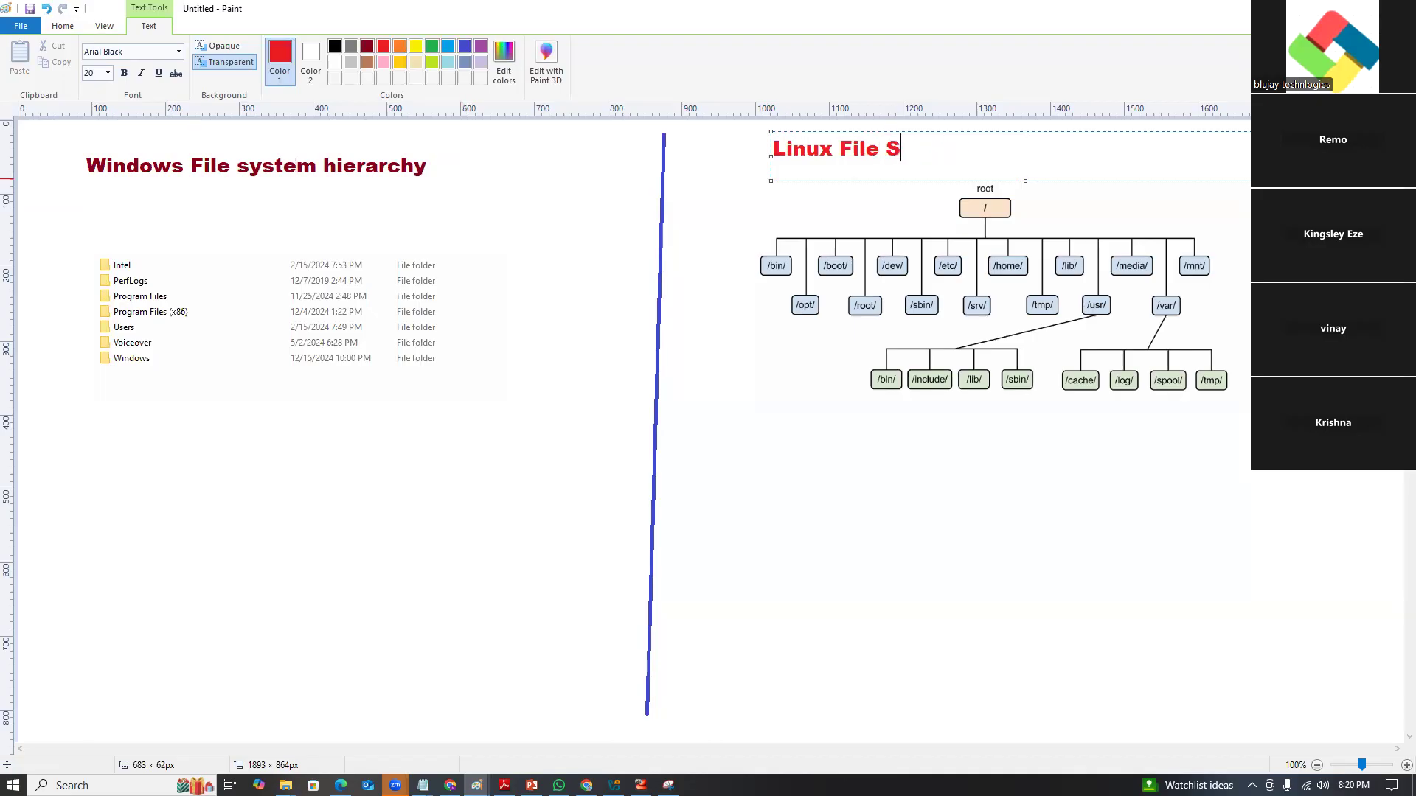
key("BackSpace")
type("stem hierarch")
key("BackSpace")
key("BackSpace")
type("chy")
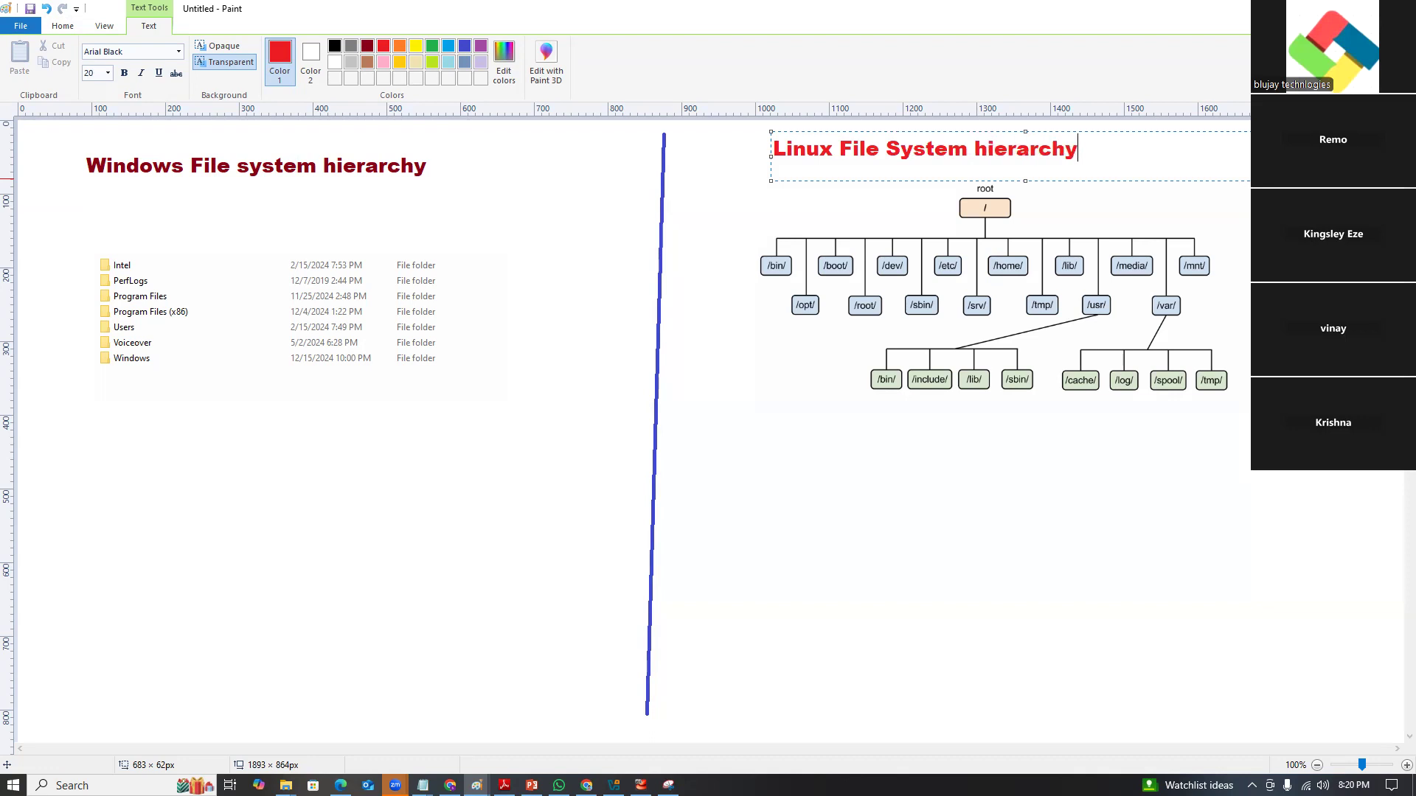
left_click(1192, 215)
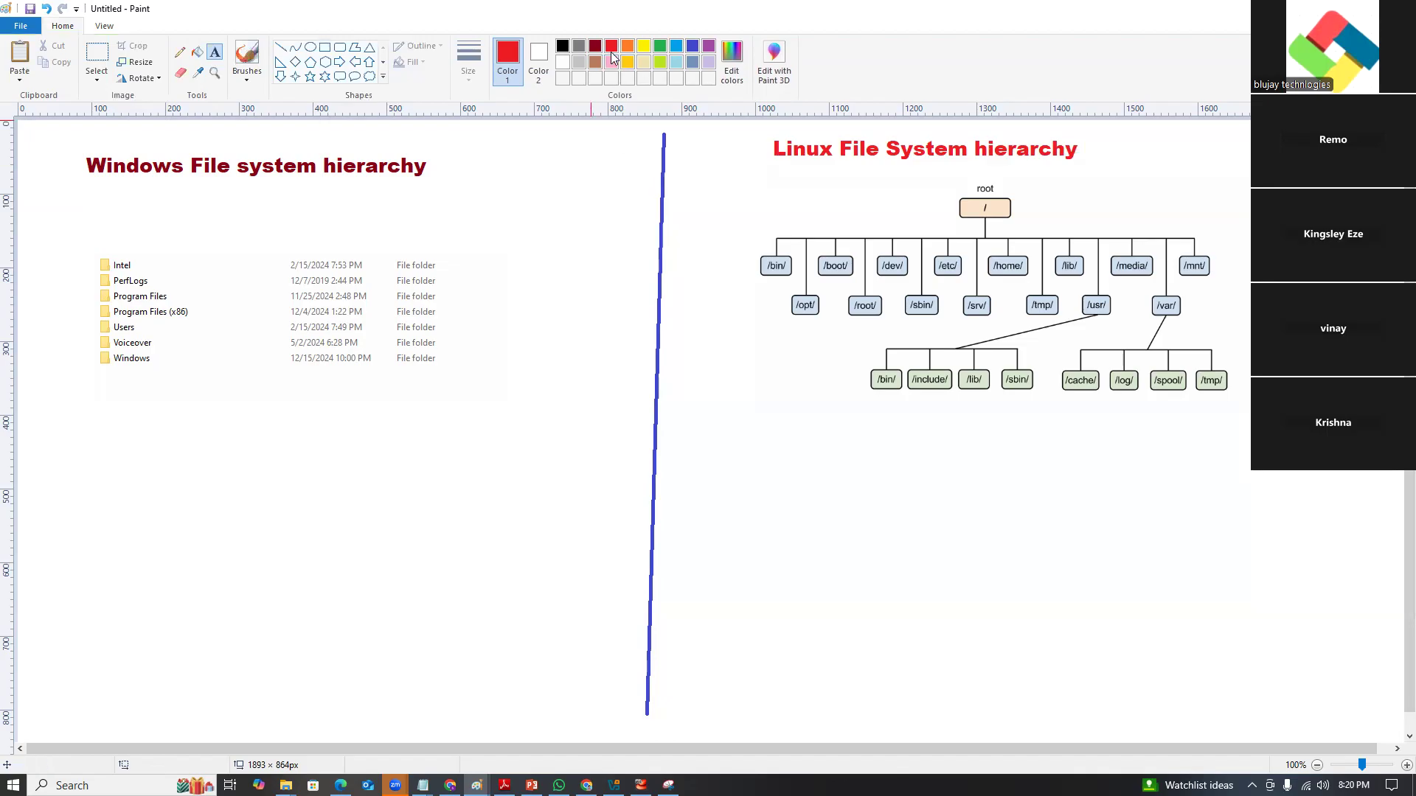
Draw a blue rectangle around the Linux title.
left_click(692, 49)
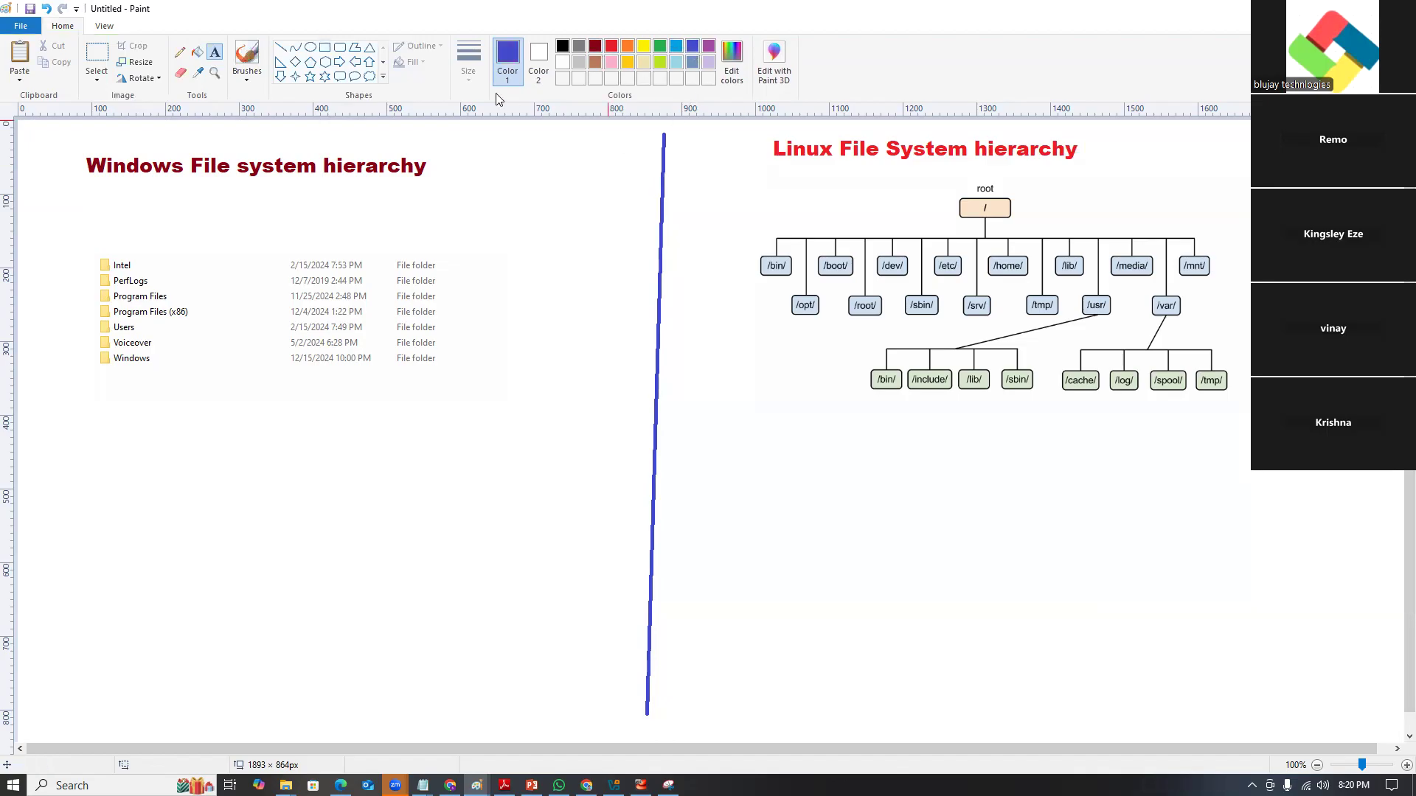
left_click(324, 46)
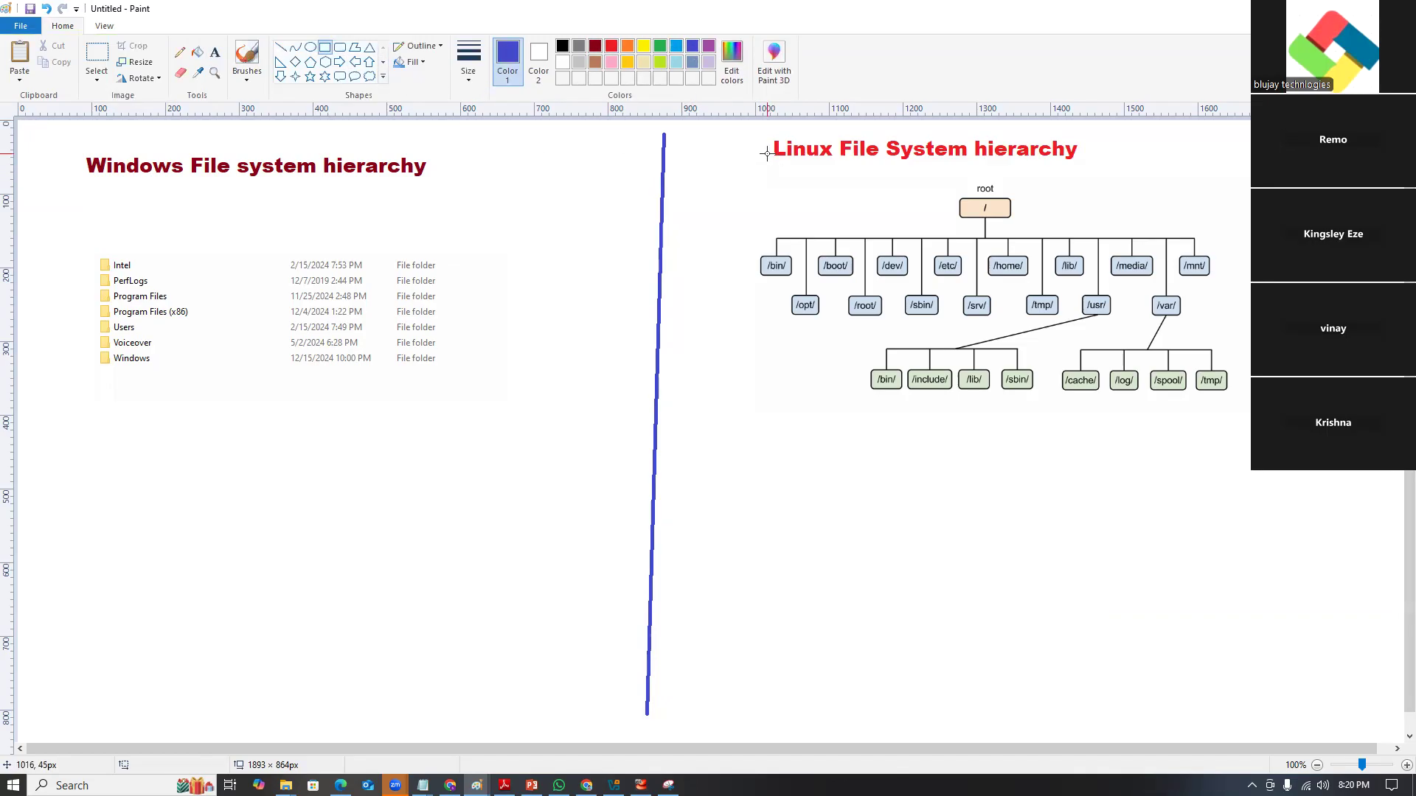
left_click_drag(758, 130, 1107, 170)
left_click(1106, 214)
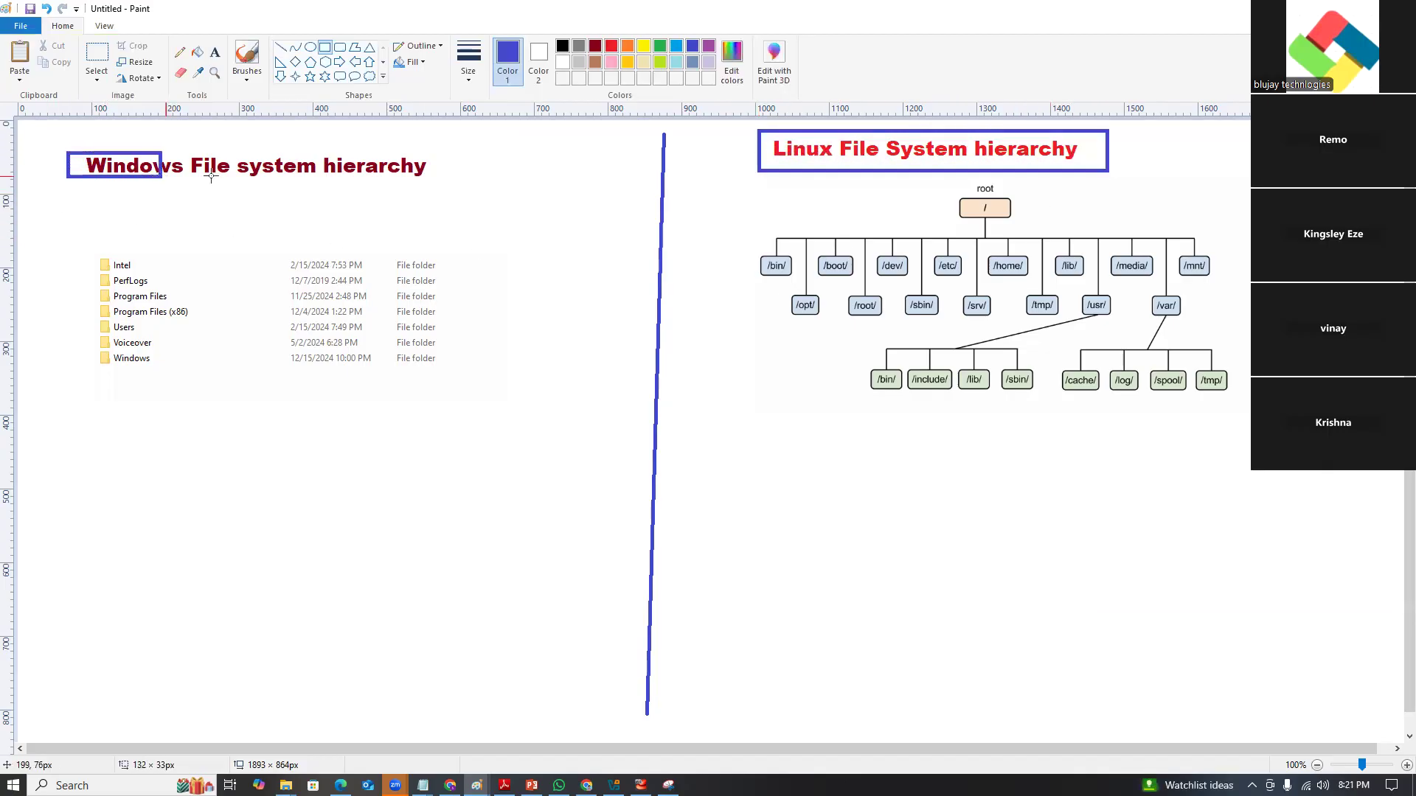